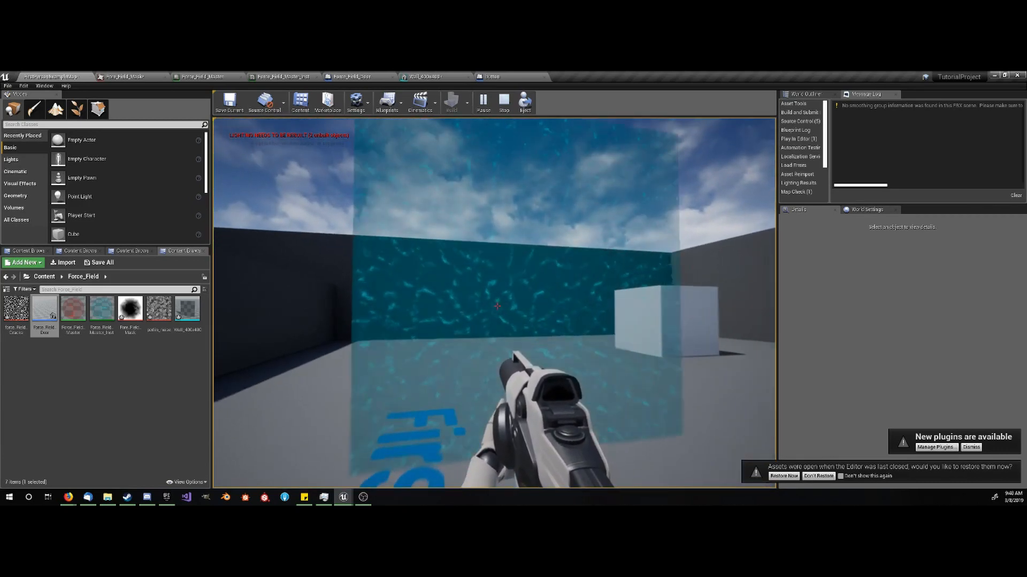
- Walk up to the blue force field and back away from it in the running play session, and end the session
key(w)
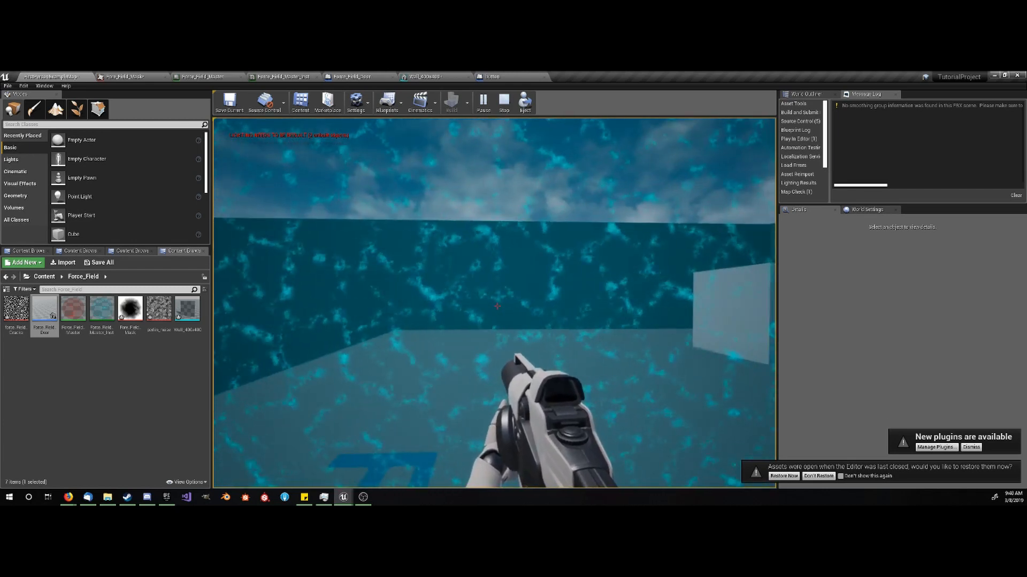
key(s)
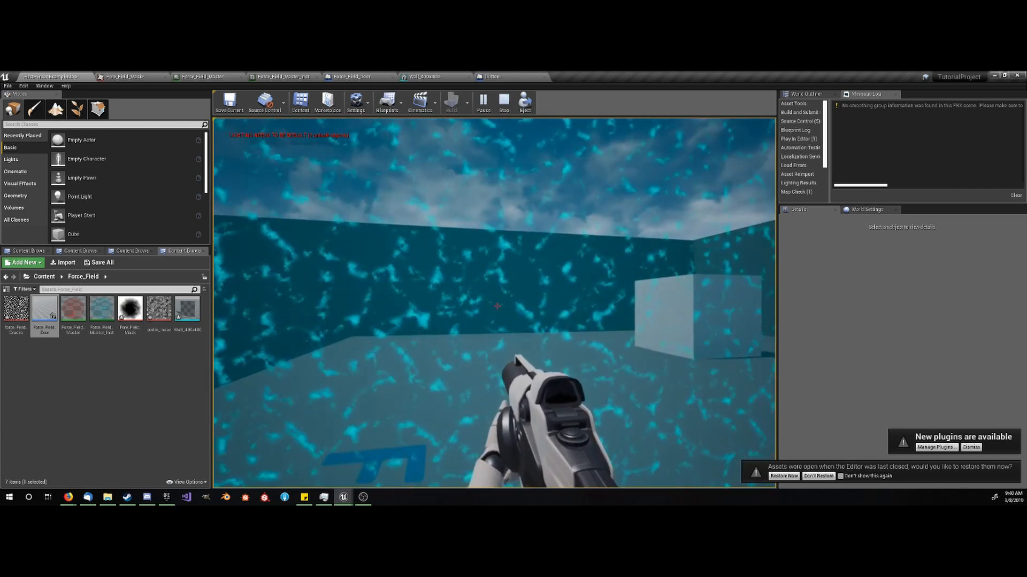
key(s)
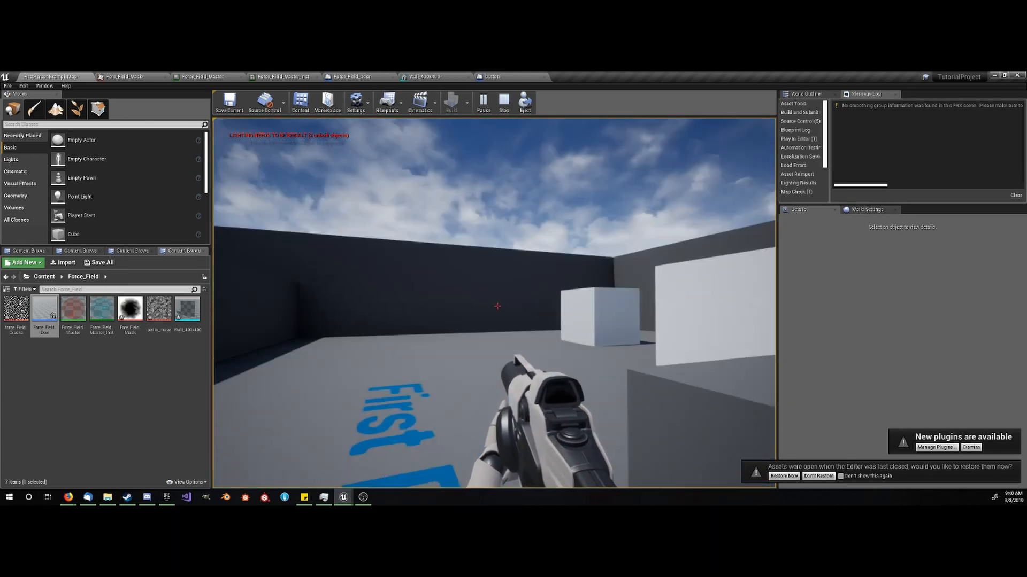
key(Escape)
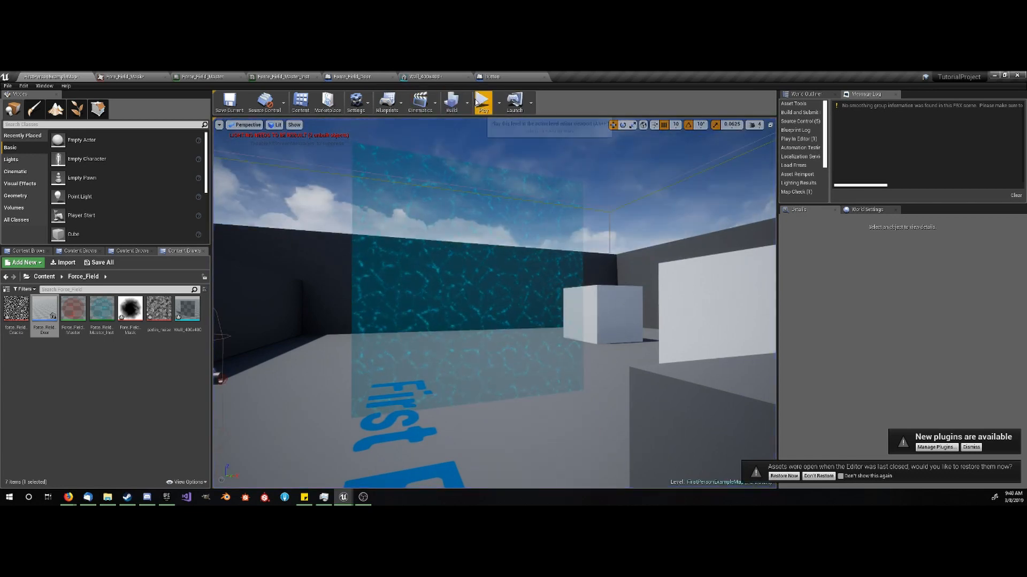
- Start a new play session, approach and pass through the force field to check its appearance, and stop playing
key(alt+p)
key(w)
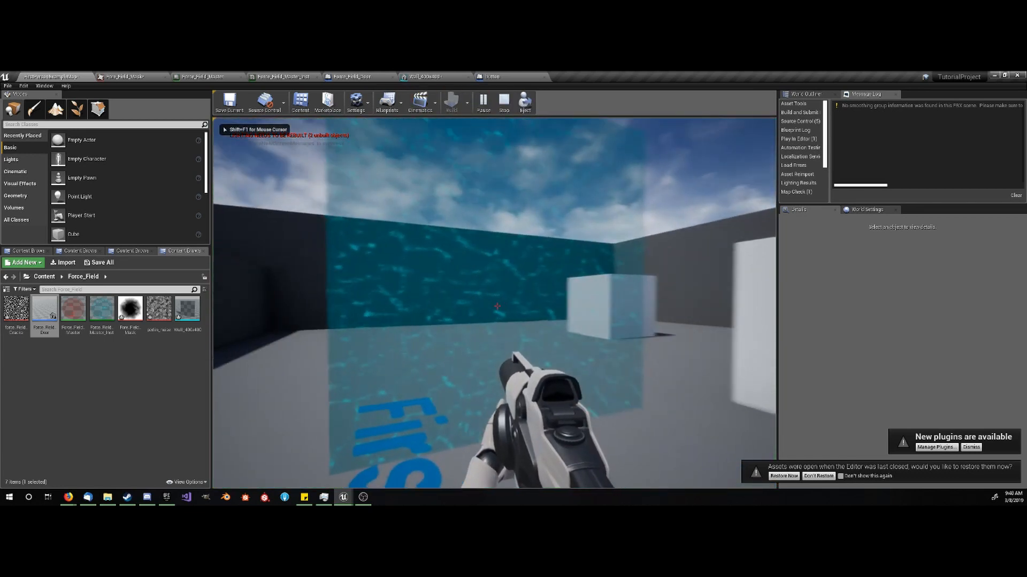
key(w)
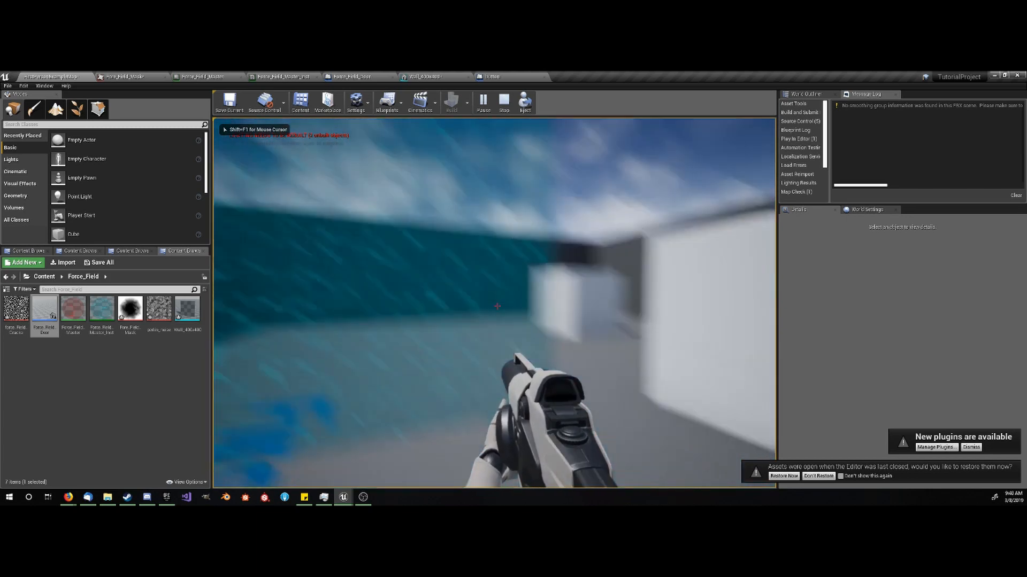
key(w)
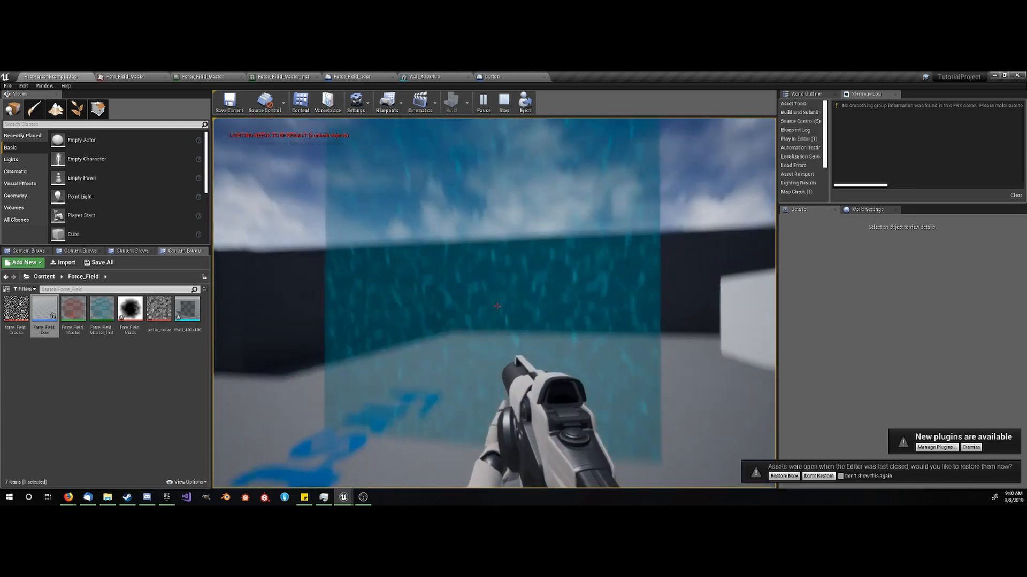
key(w)
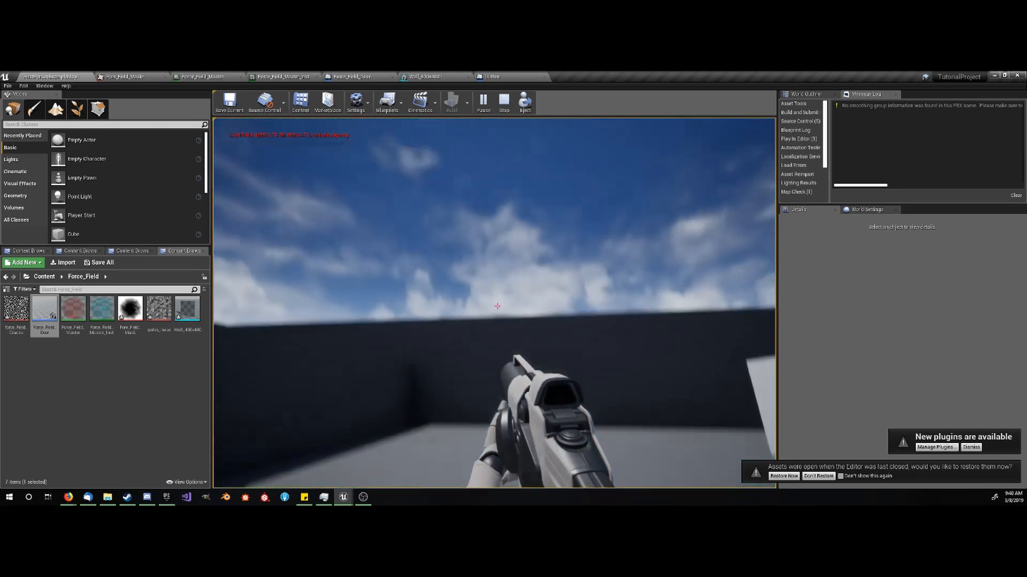
key(s)
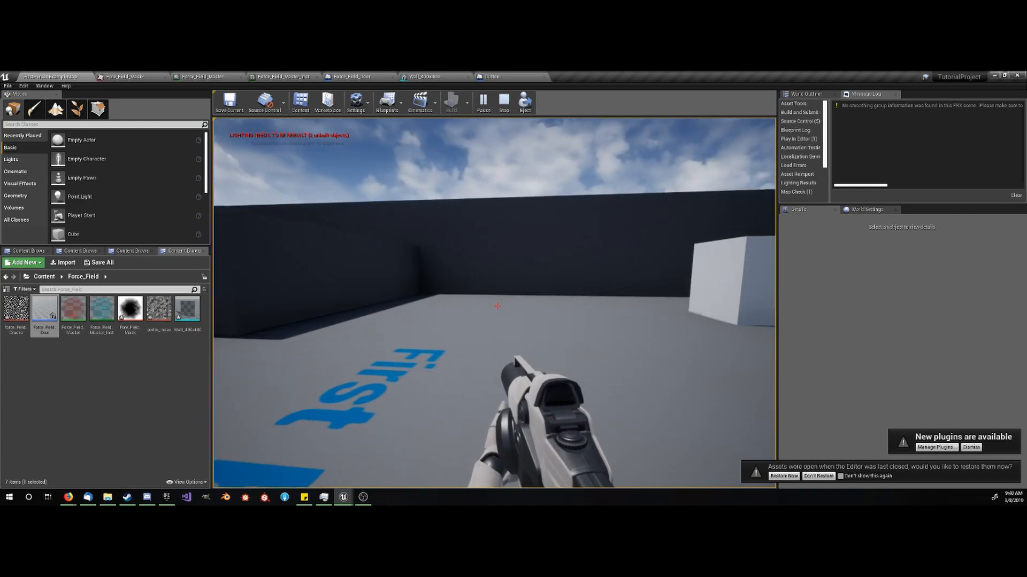
key(Escape)
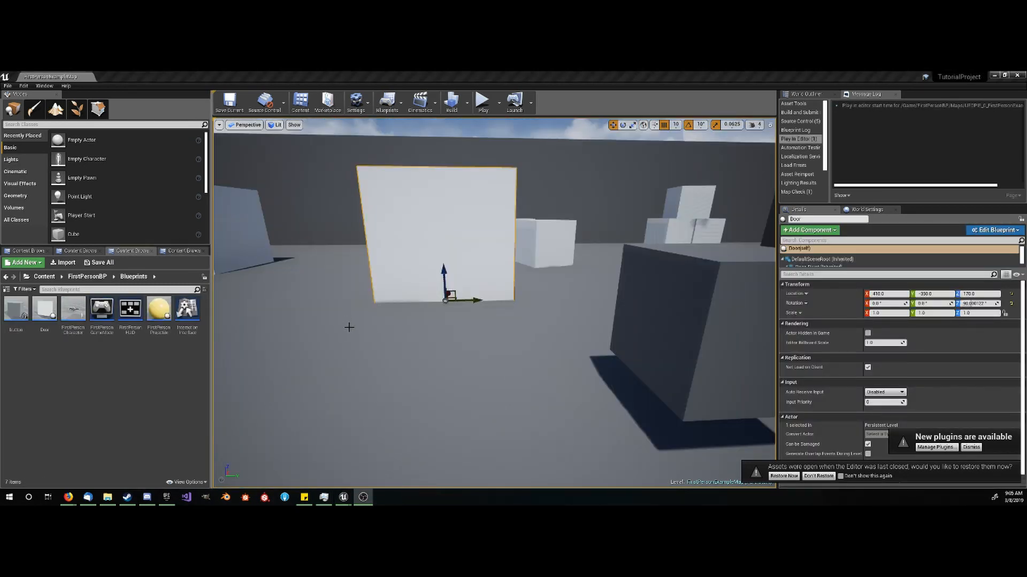
- Play-test the level by walking around the white door and the dark cube, trying the interact action on them, and stop playing
click(160, 374)
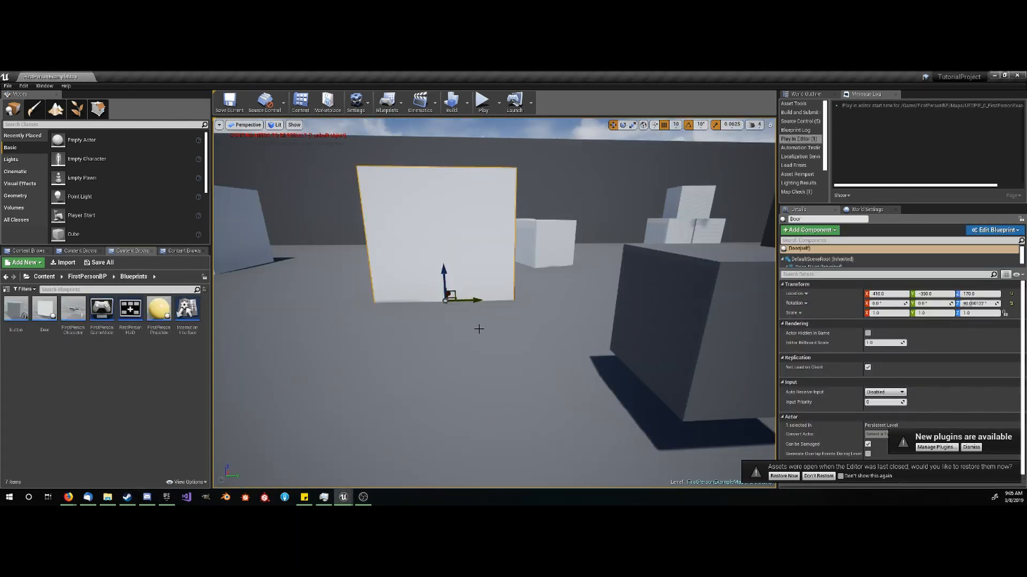
right_drag(483, 330, 568, 183)
click(482, 100)
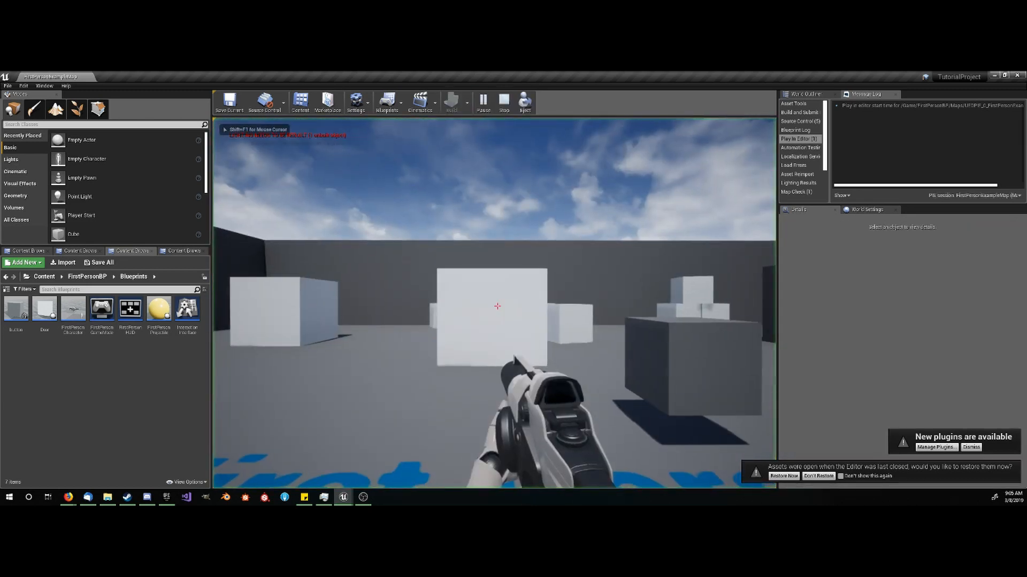
key(w)
key(e)
key(a)
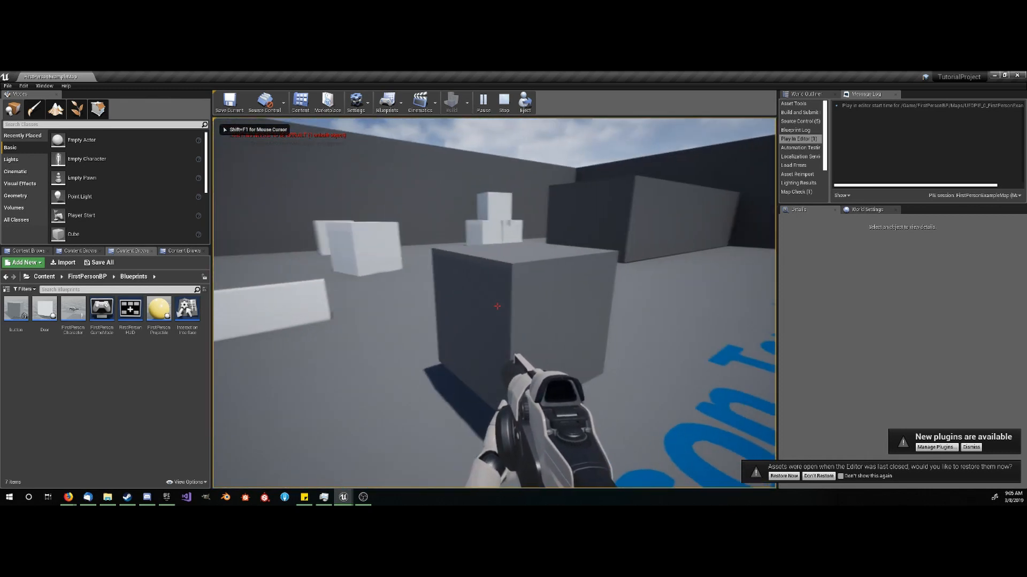
key(e)
key(d)
key(s)
key(a)
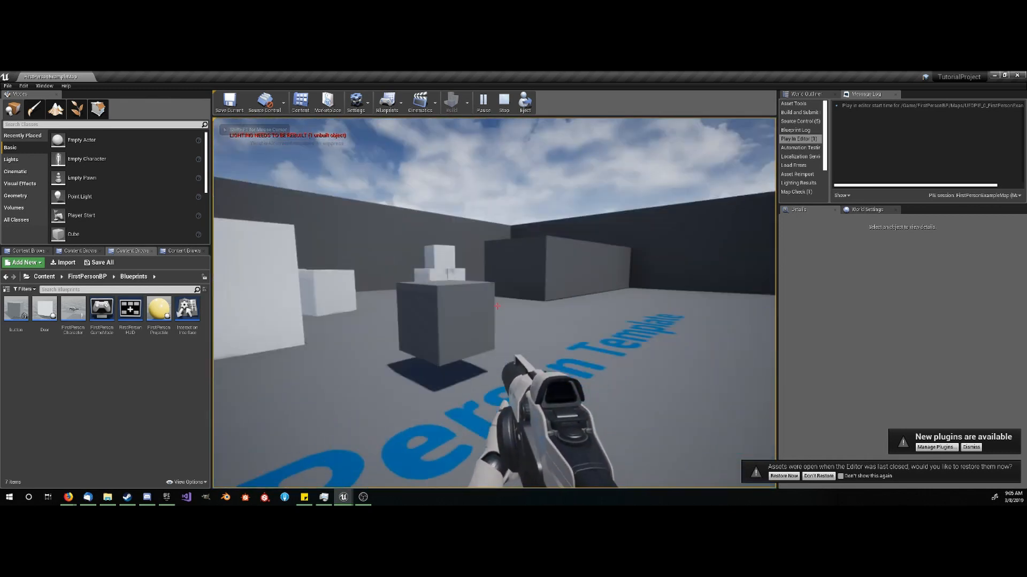
key(w)
key(s)
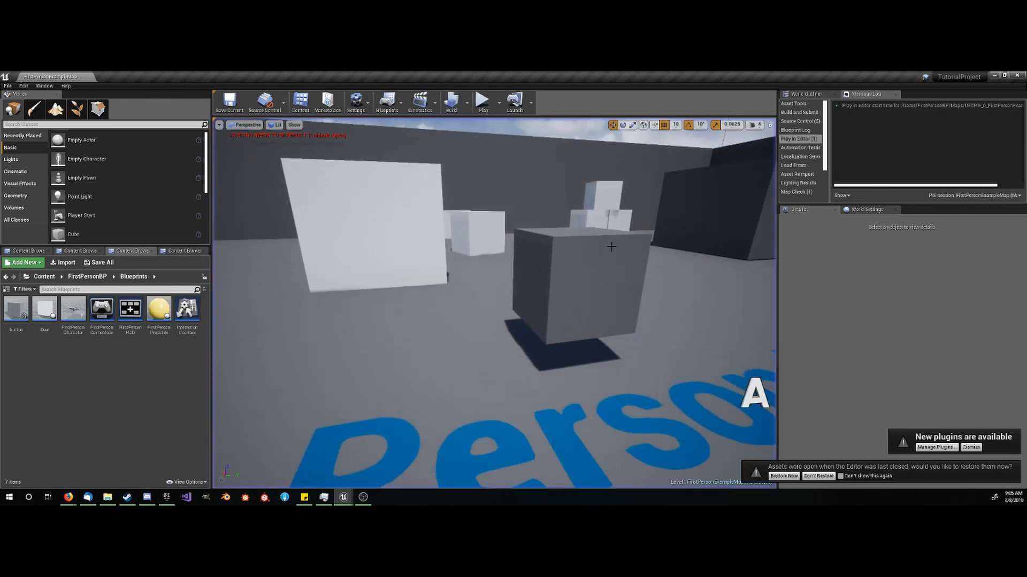
key(Escape)
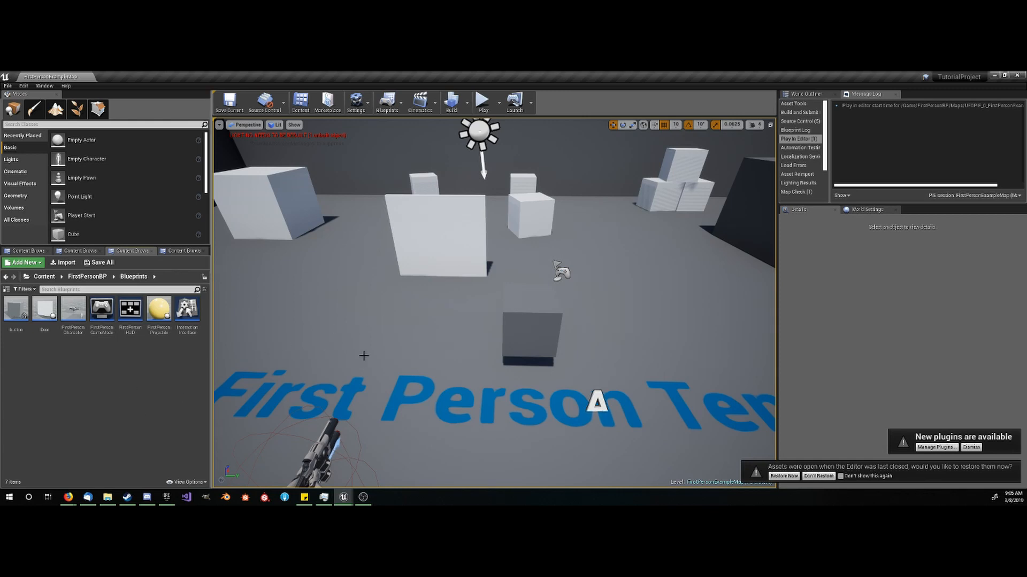
mouse_move(440, 345)
right_down()
mouse_move(331, 332)
mouse_move(440, 345)
right_up()
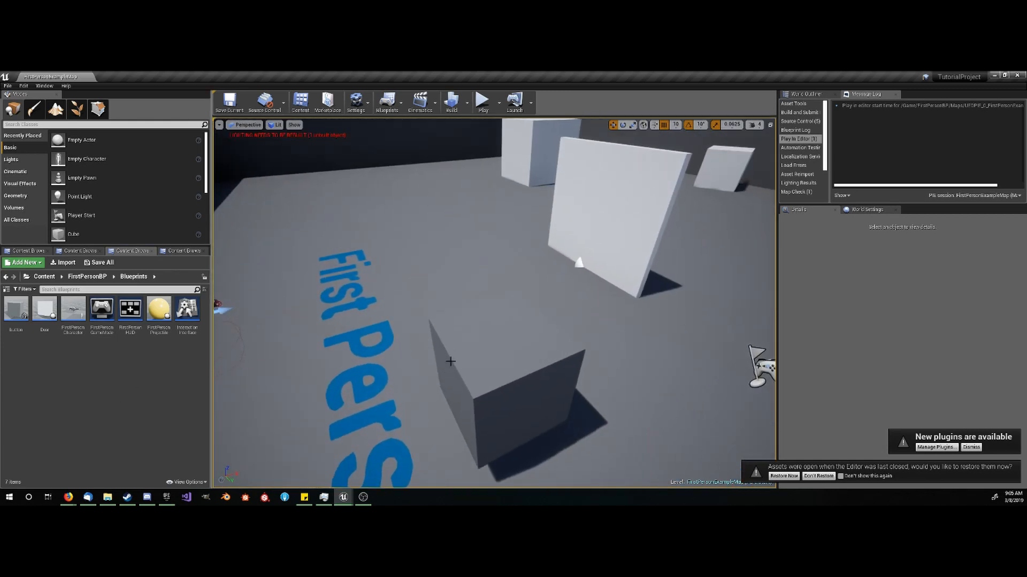
key(s)
right_drag(443, 381, 462, 335)
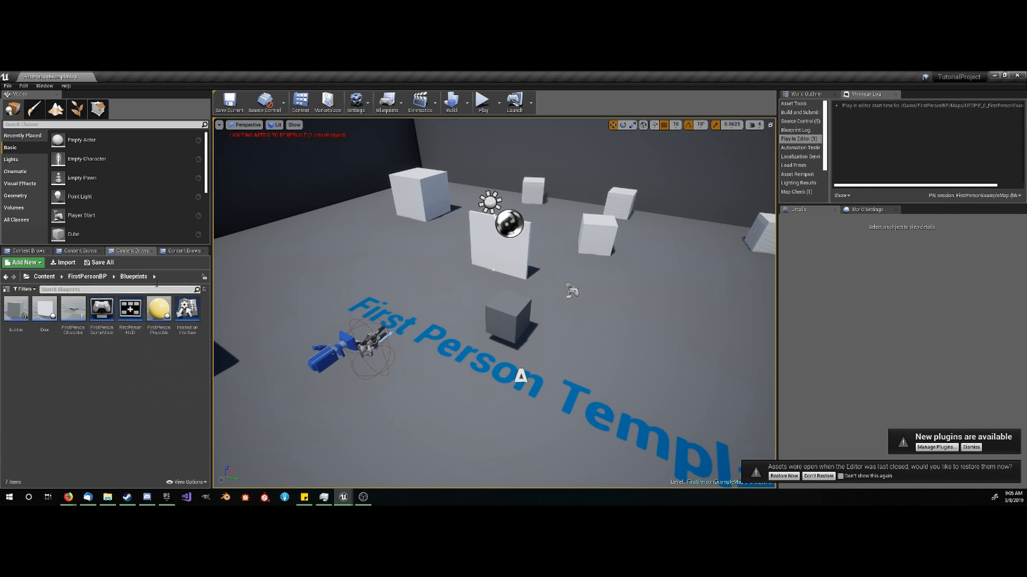
- Create a folder named Force_Field in the Content root and open it
click(183, 251)
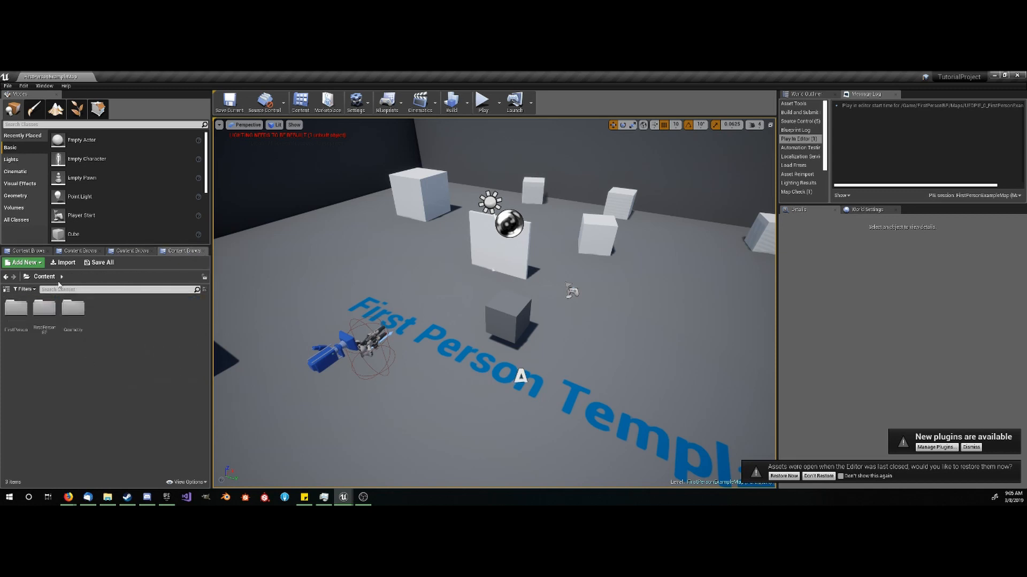
right_click(92, 314)
click(136, 88)
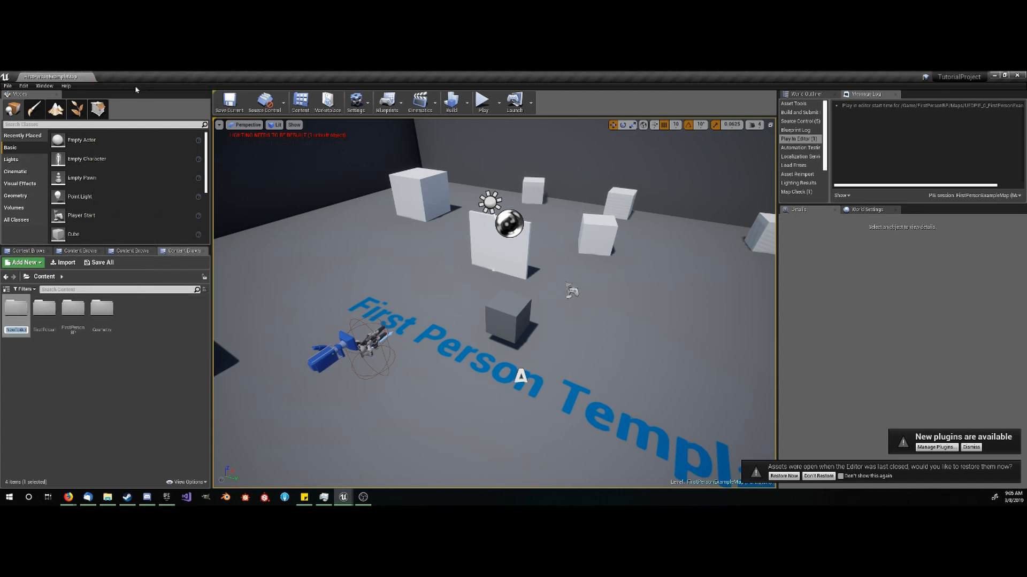
text(Coi)
key(BackSpace)
key(BackSpace)
text(Fol)
key(Return)
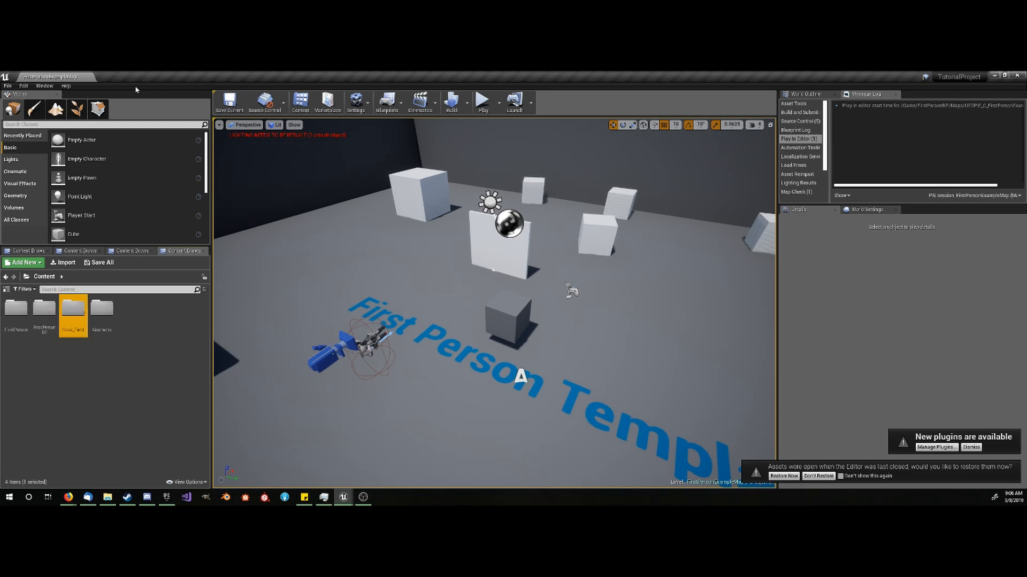
key(Return)
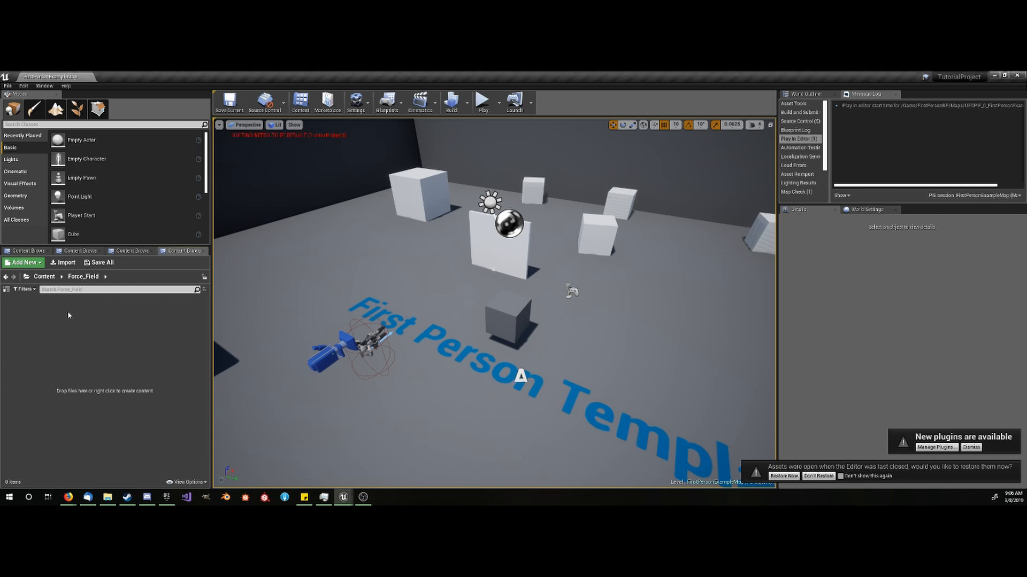
click(87, 251)
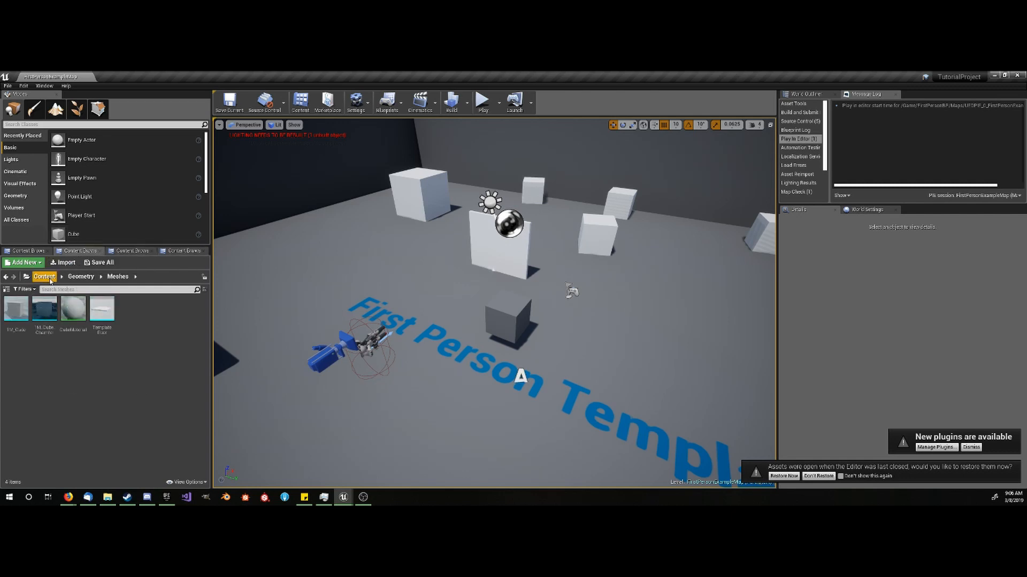
click(170, 252)
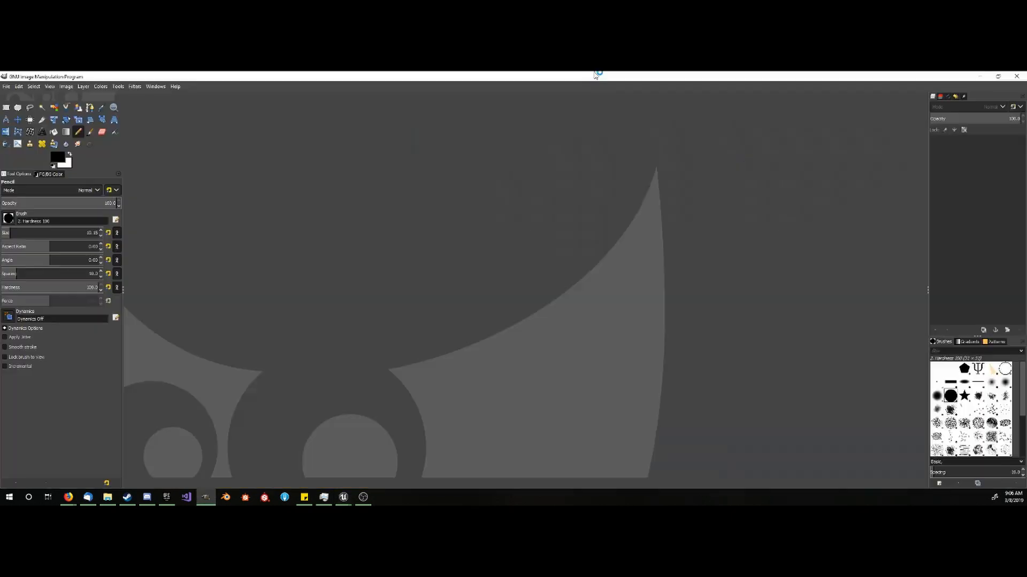
- In GIMP, create a new transparent image 1024 px wide and 1024 px high
click(7, 86)
click(20, 98)
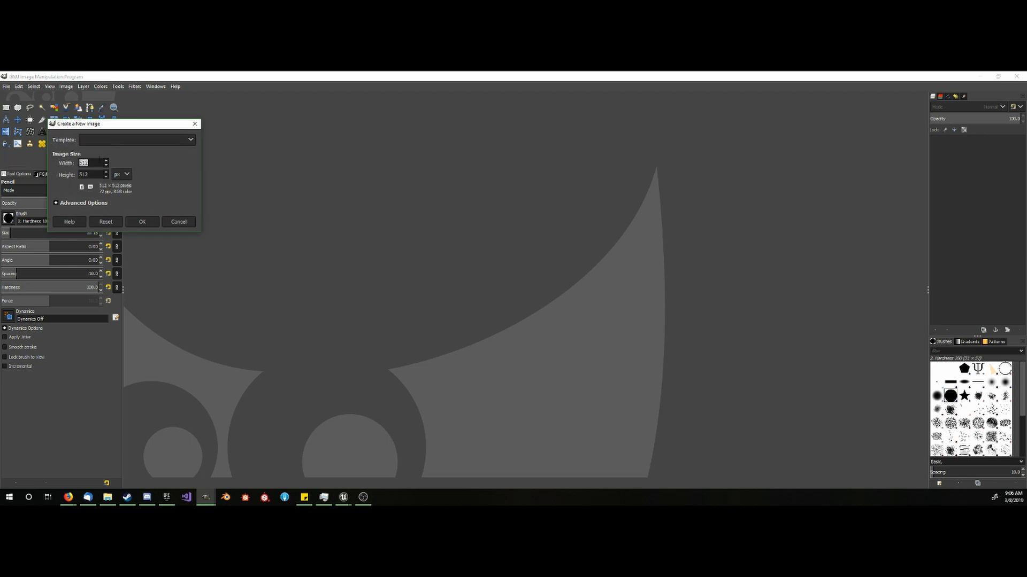
text(1024)
key(Tab)
click(143, 221)
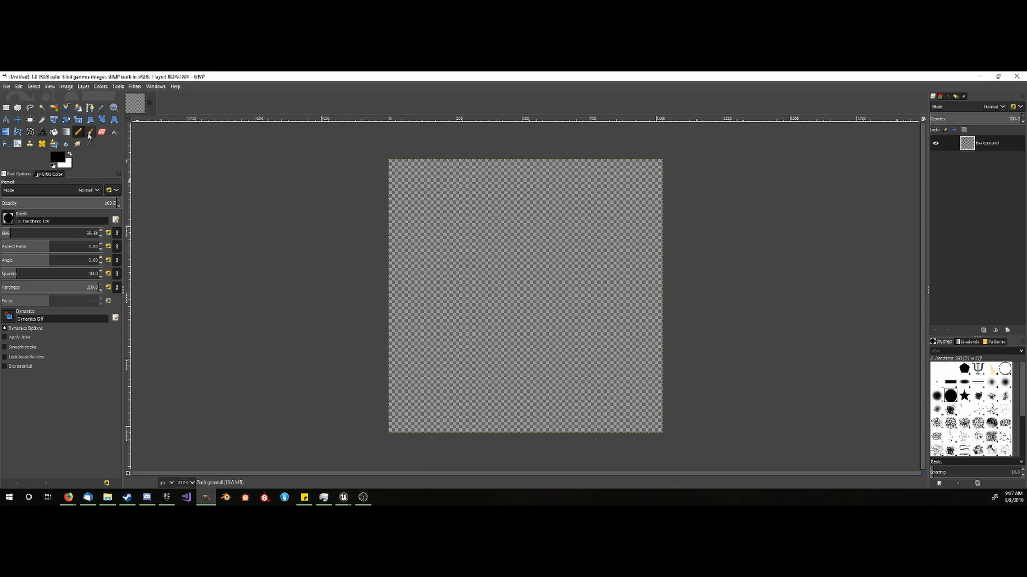
- Apply a radial gradient from black at the canvas centre to white outside, with its endpoint about 480 px diagonally towards the lower-right corner
click(66, 132)
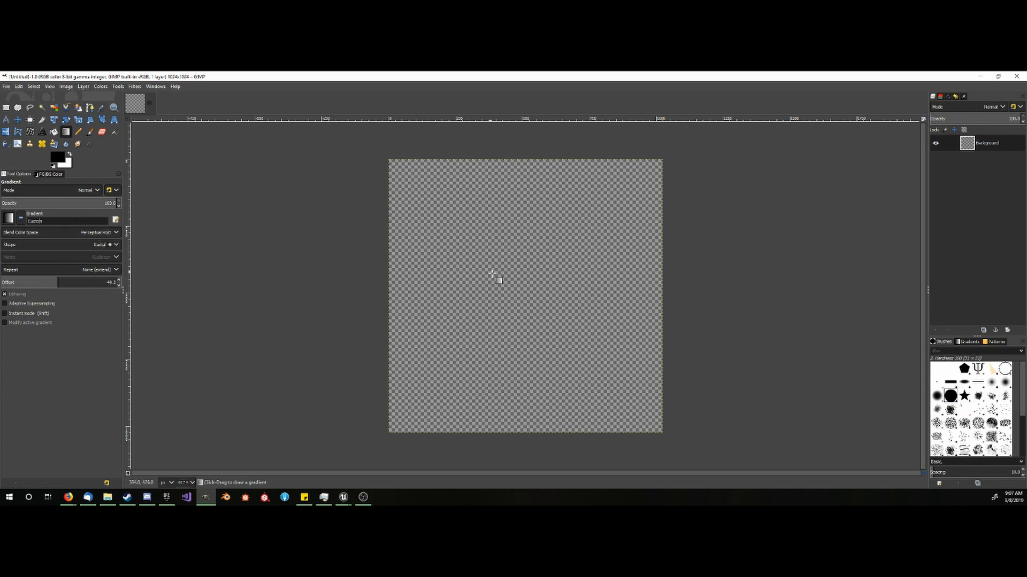
drag(528, 298, 660, 429)
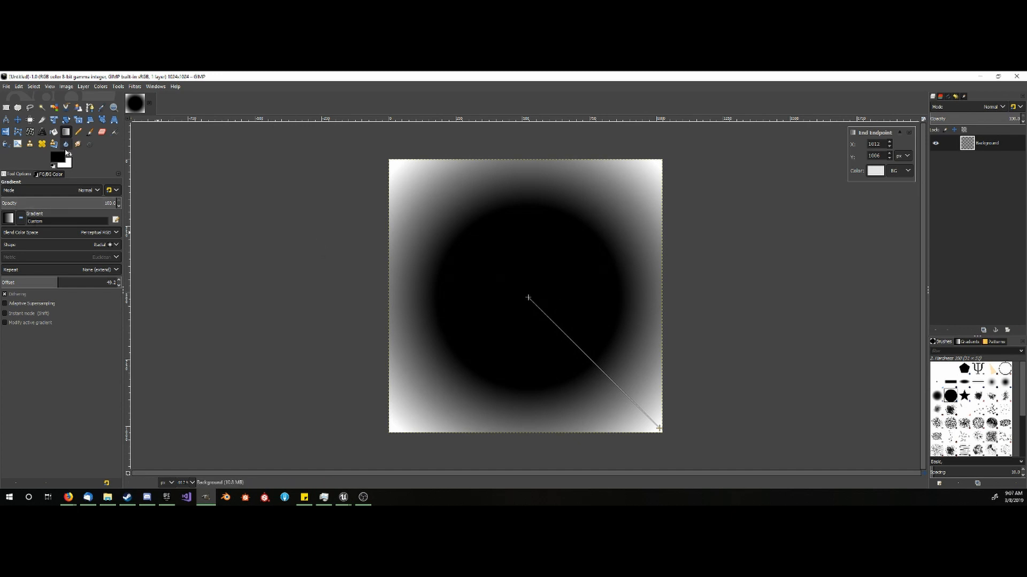
click(70, 154)
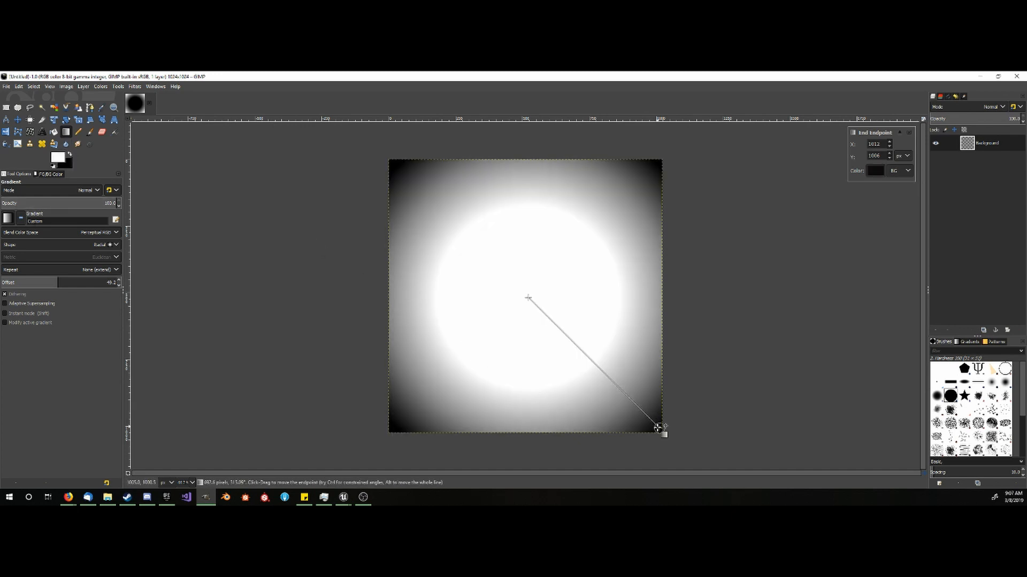
drag(660, 429, 611, 389)
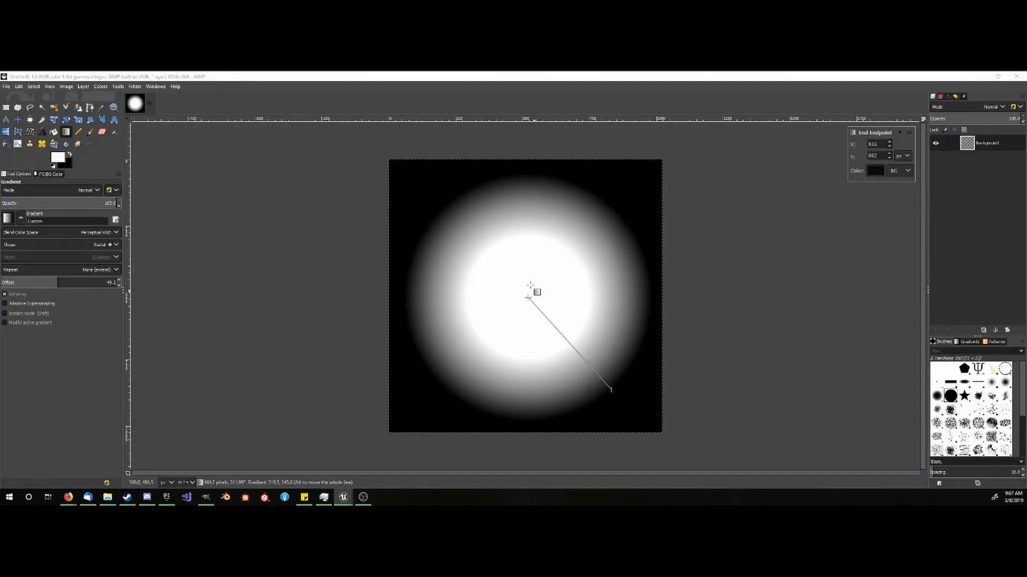
click(68, 154)
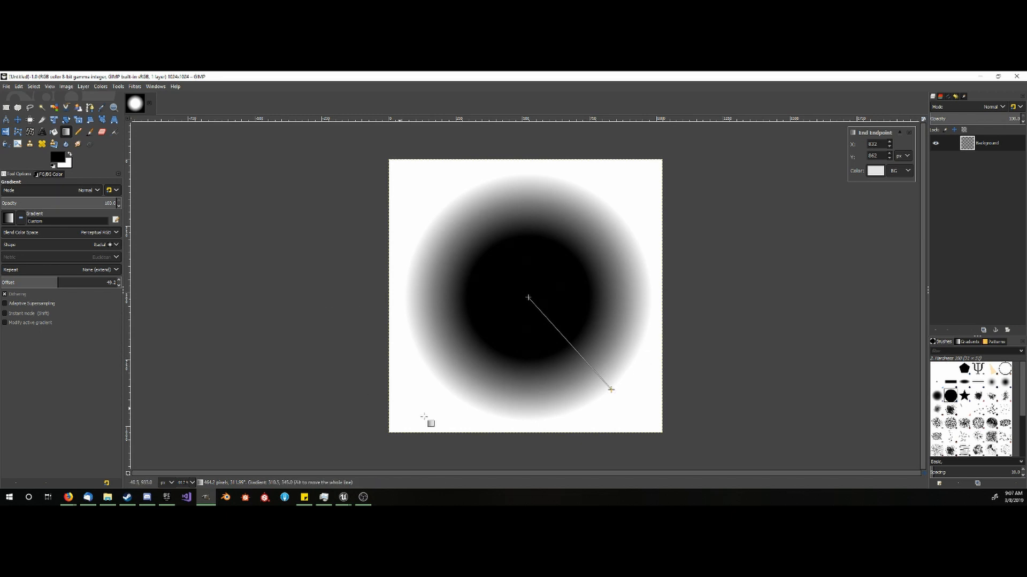
drag(608, 386, 616, 393)
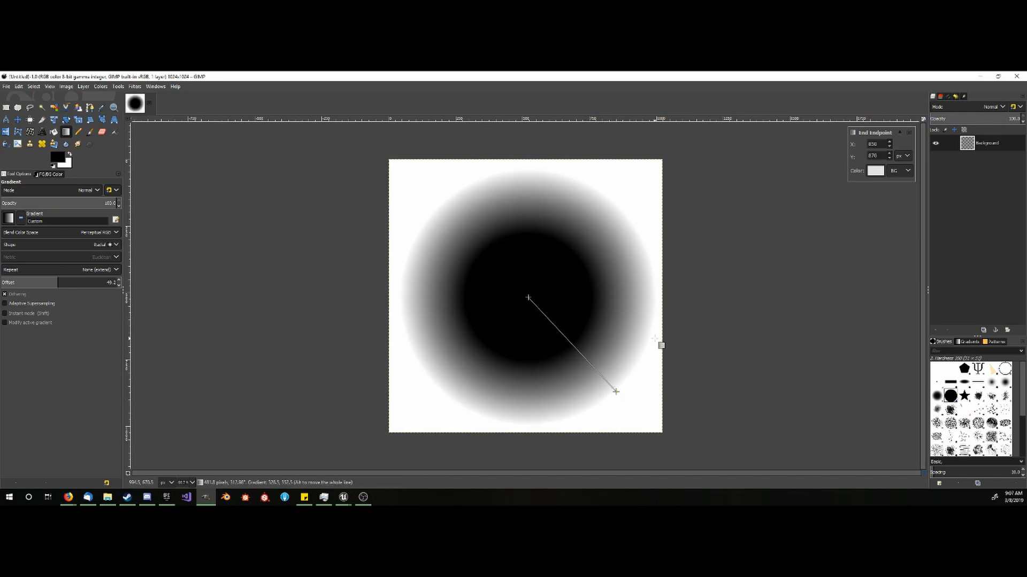
key(Return)
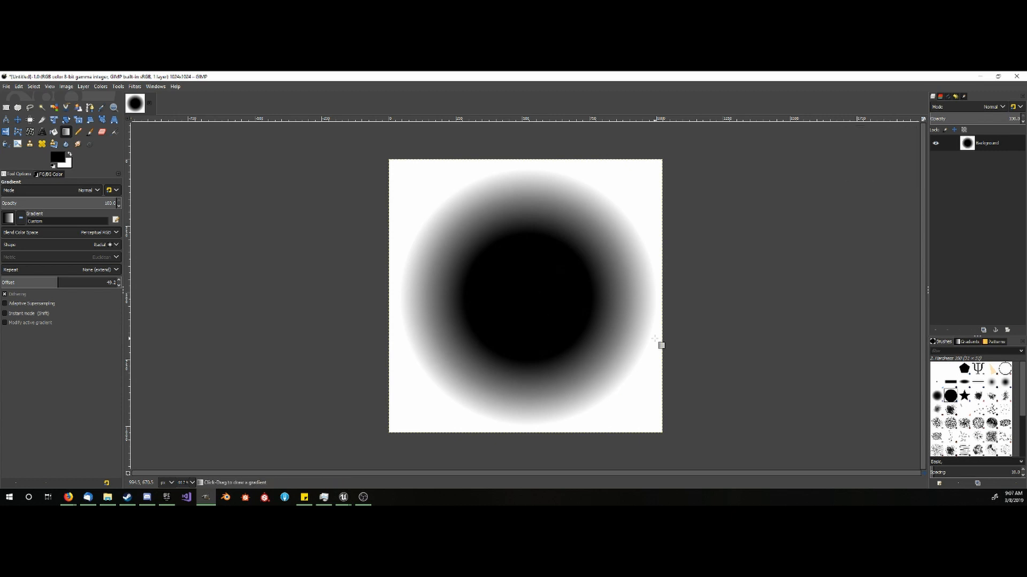
- Enlarge the Smudge brush to about 104 px and smear the gradient's soft edge along its lower-left side
click(78, 144)
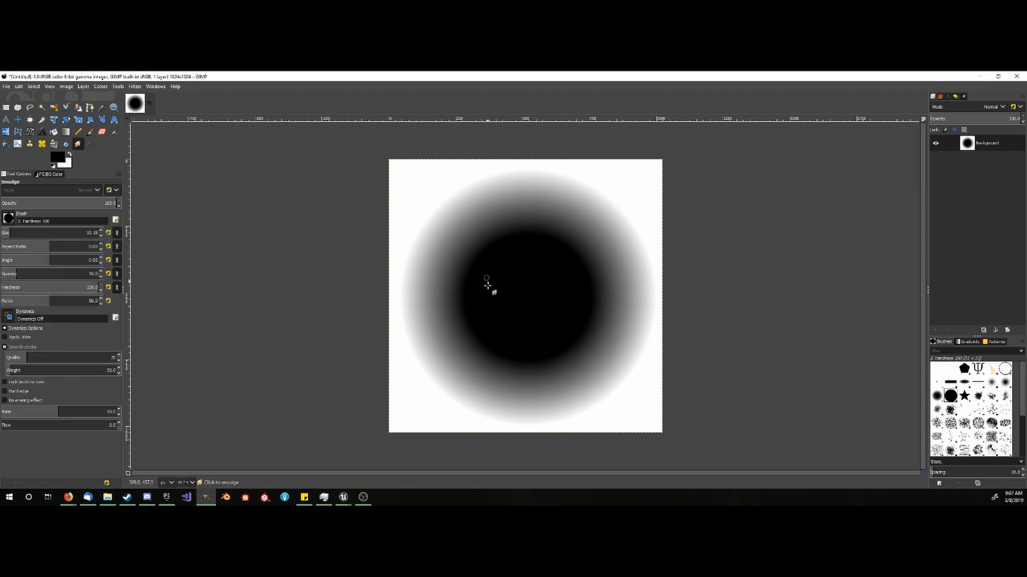
drag(20, 231, 25, 231)
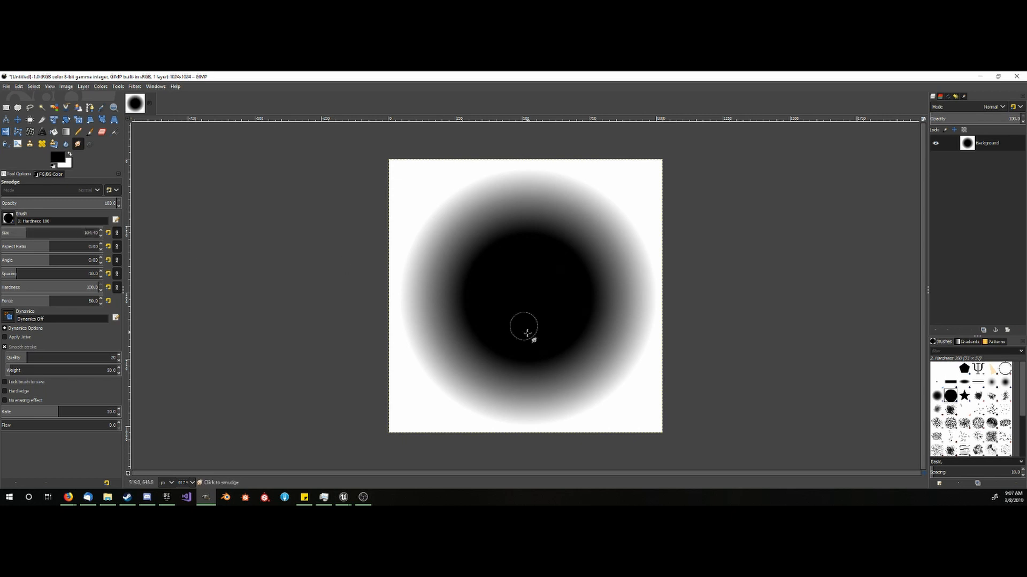
mouse_move(493, 362)
mouse_down()
mouse_move(435, 380)
mouse_move(482, 345)
mouse_move(477, 318)
mouse_move(465, 348)
mouse_move(463, 321)
mouse_move(444, 369)
mouse_move(440, 326)
mouse_move(415, 360)
mouse_move(447, 344)
mouse_move(410, 261)
mouse_move(456, 299)
mouse_move(445, 265)
mouse_move(399, 287)
mouse_move(412, 280)
mouse_move(423, 303)
mouse_move(449, 298)
mouse_move(445, 252)
mouse_move(463, 255)
mouse_move(442, 287)
mouse_move(447, 244)
mouse_move(409, 320)
mouse_move(449, 324)
mouse_move(460, 307)
mouse_move(494, 364)
mouse_move(458, 374)
mouse_move(452, 347)
mouse_move(470, 362)
mouse_move(461, 361)
mouse_move(457, 390)
mouse_move(532, 348)
mouse_move(490, 409)
mouse_move(484, 395)
mouse_move(522, 367)
mouse_move(512, 410)
mouse_move(541, 328)
mouse_up()
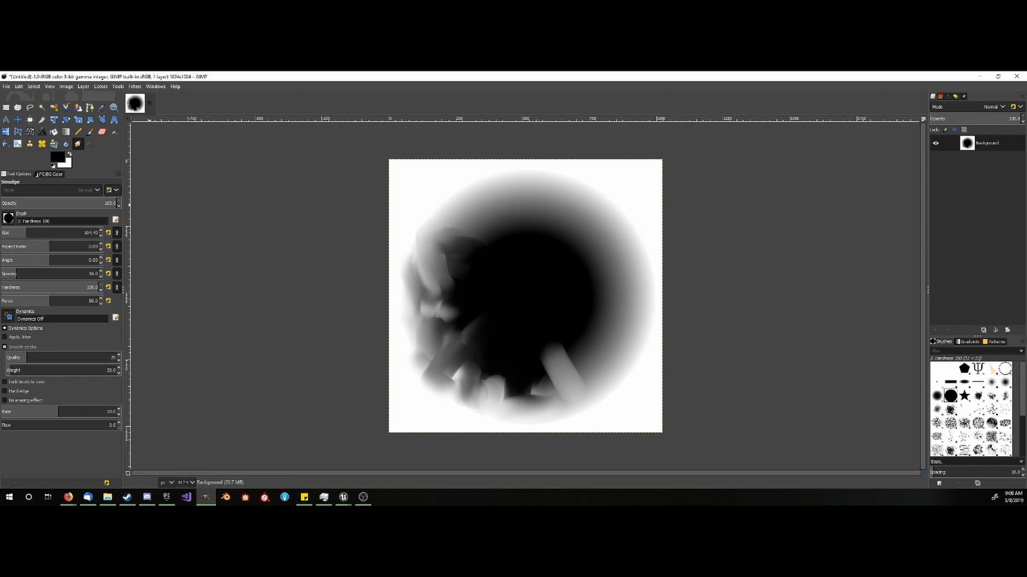
- Redraw the radial gradient from the canvas centre about 470 px towards the lower-right corner, with a linear midpoint at position 52.61
click(66, 131)
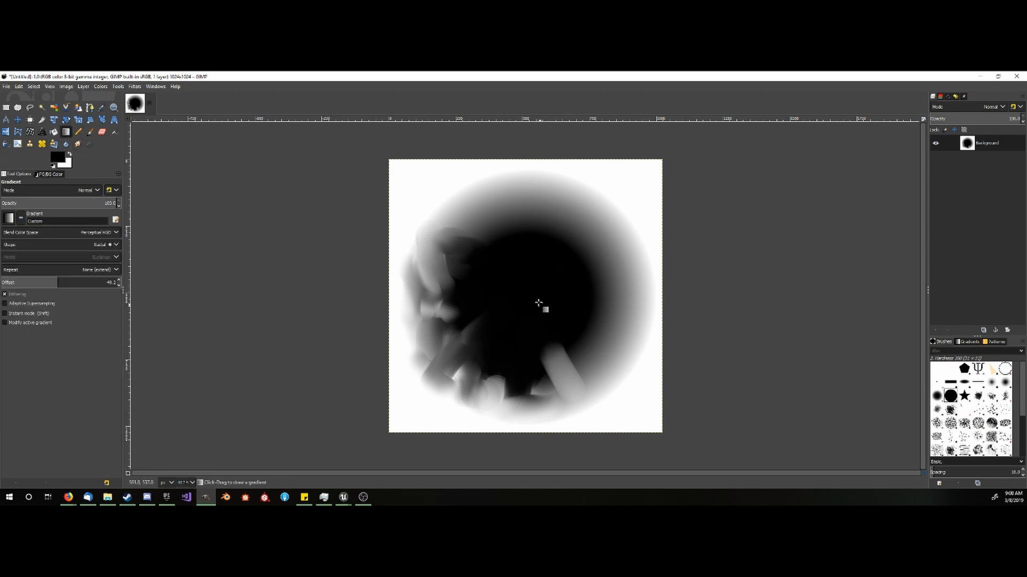
mouse_move(526, 298)
mouse_down()
mouse_move(622, 393)
mouse_move(572, 339)
mouse_move(618, 385)
mouse_move(585, 352)
mouse_up()
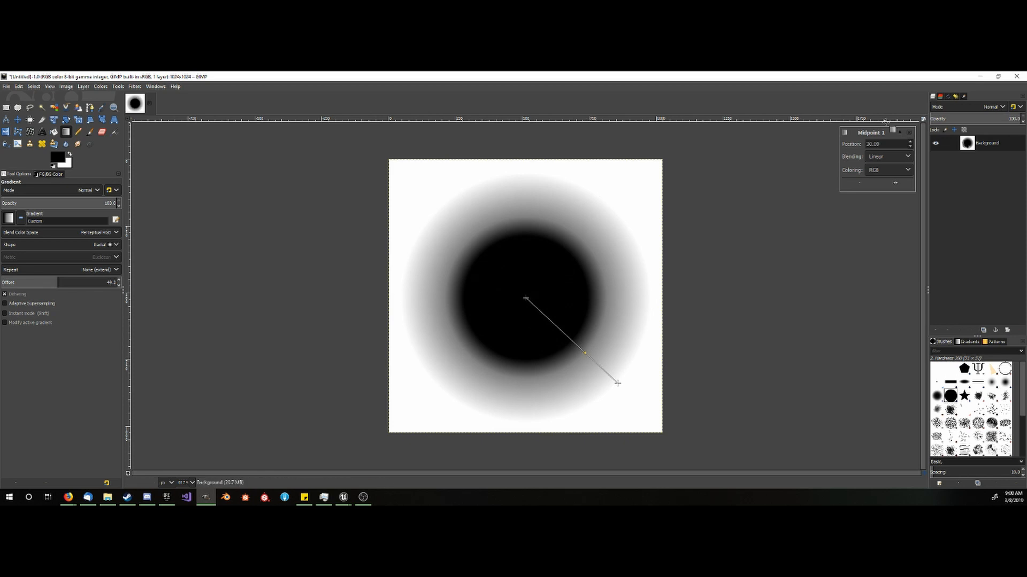
click(908, 160)
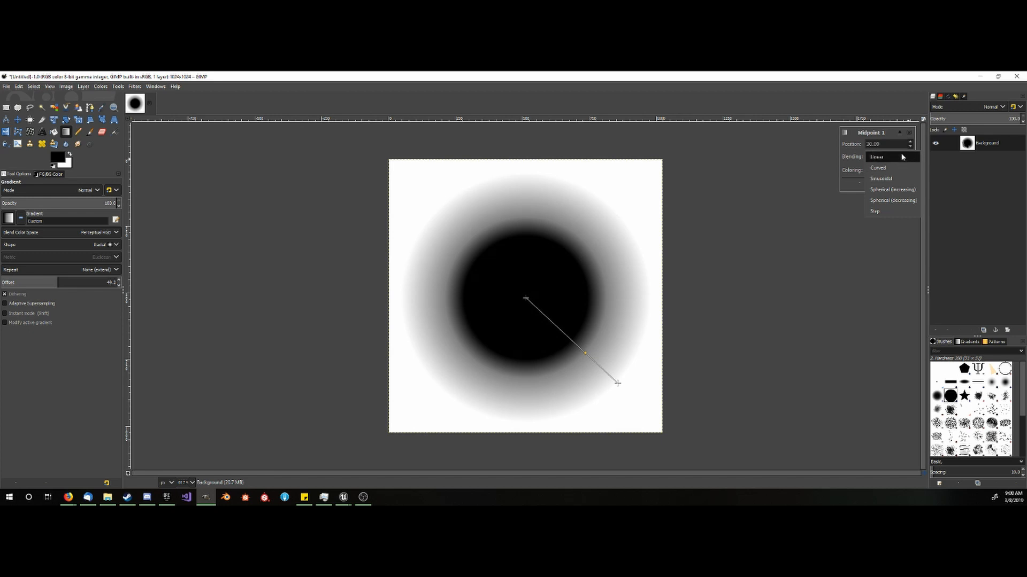
click(902, 157)
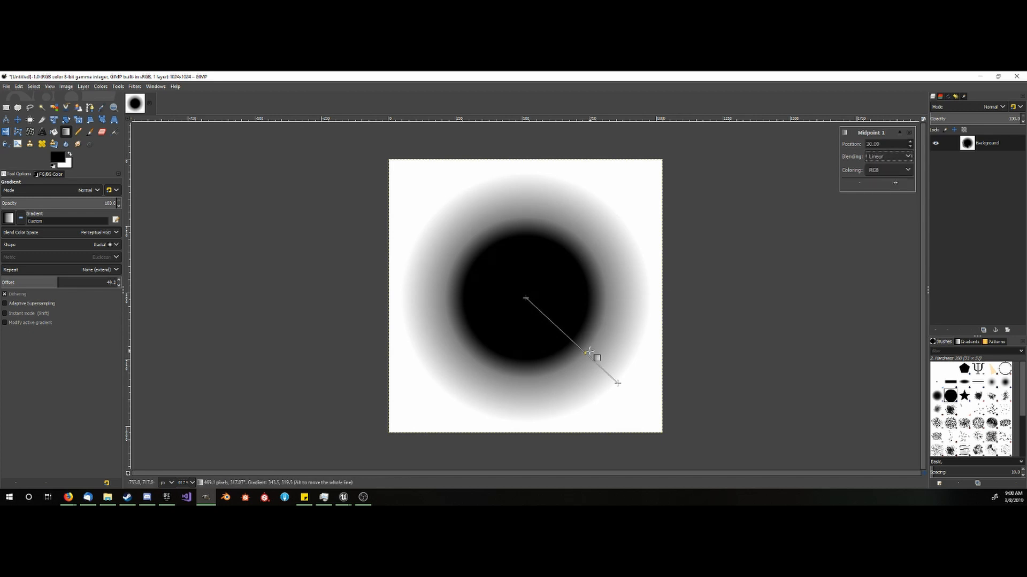
mouse_move(586, 353)
mouse_down()
mouse_move(572, 324)
mouse_move(603, 354)
mouse_up()
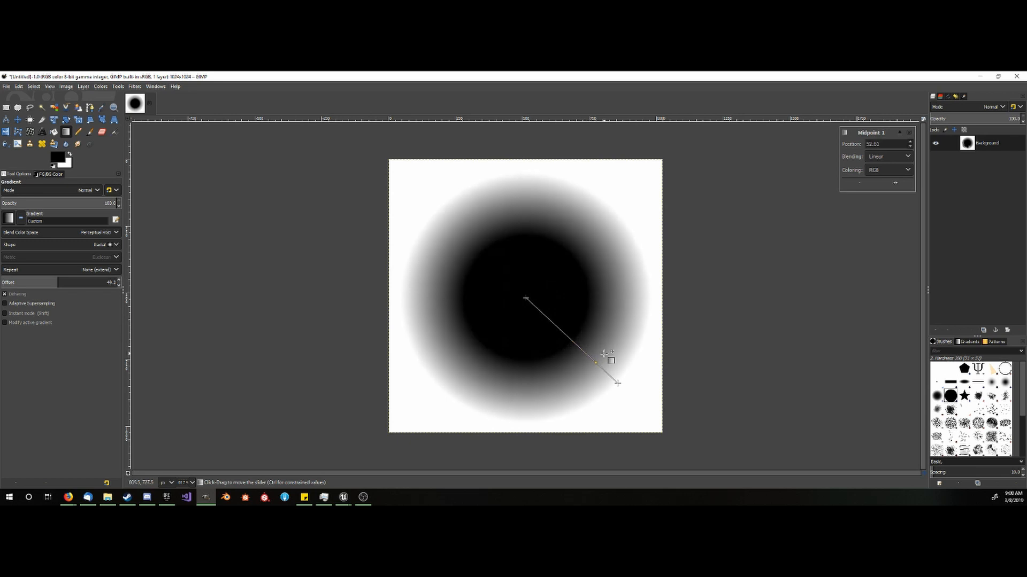
click(706, 330)
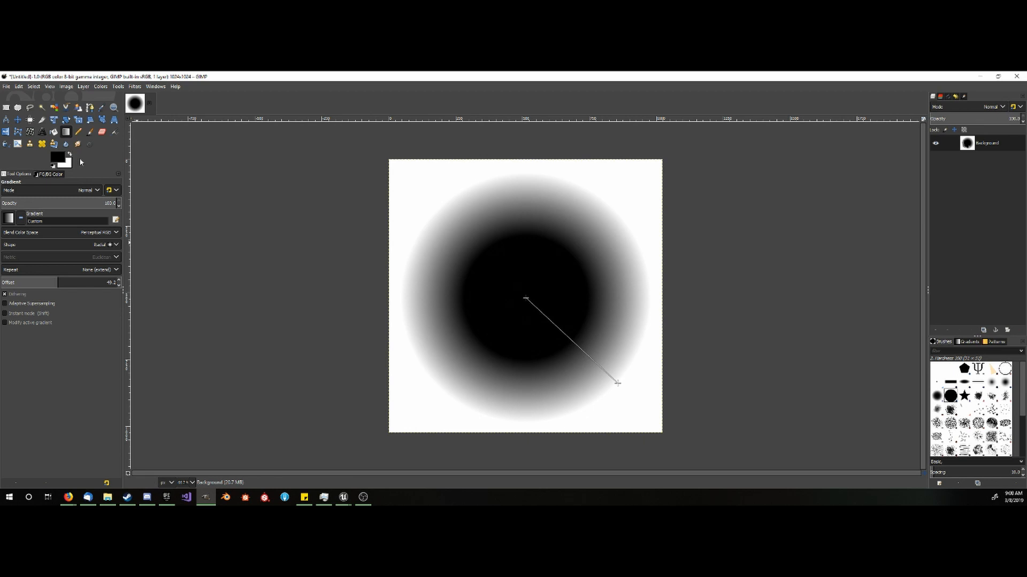
key(Return)
- Smudge the gradient's grey edge all the way around the black centre to give it an irregular, cloudy outline
click(78, 144)
mouse_move(468, 386)
mouse_down()
mouse_move(601, 337)
mouse_move(611, 302)
mouse_move(595, 258)
mouse_move(559, 230)
mouse_move(490, 236)
mouse_move(454, 273)
mouse_move(459, 337)
mouse_move(440, 291)
mouse_move(495, 231)
mouse_move(580, 230)
mouse_move(623, 299)
mouse_move(591, 304)
mouse_move(550, 245)
mouse_move(498, 252)
mouse_move(486, 280)
mouse_move(488, 332)
mouse_move(527, 344)
mouse_move(583, 326)
mouse_move(559, 277)
mouse_move(498, 259)
mouse_move(472, 320)
mouse_move(575, 340)
mouse_up()
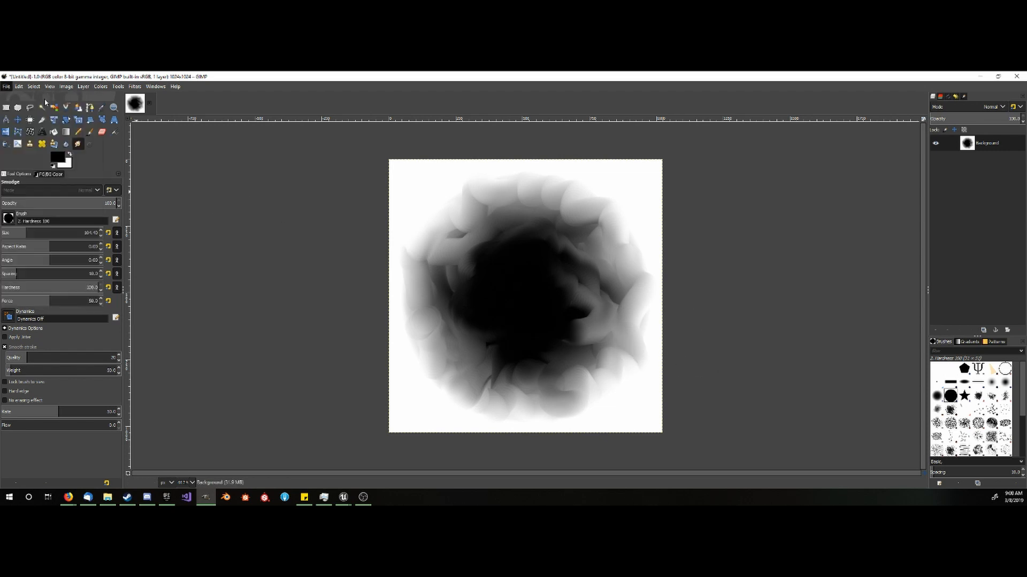
- Start exporting the image and choose the Library\tutorials folder on the E: drive as its destination
click(7, 87)
click(31, 203)
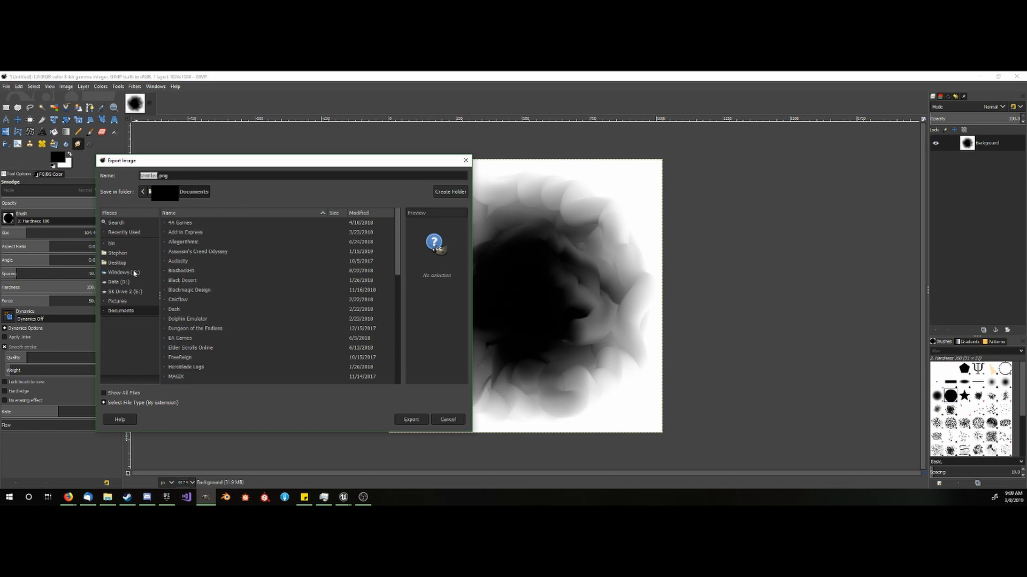
click(128, 283)
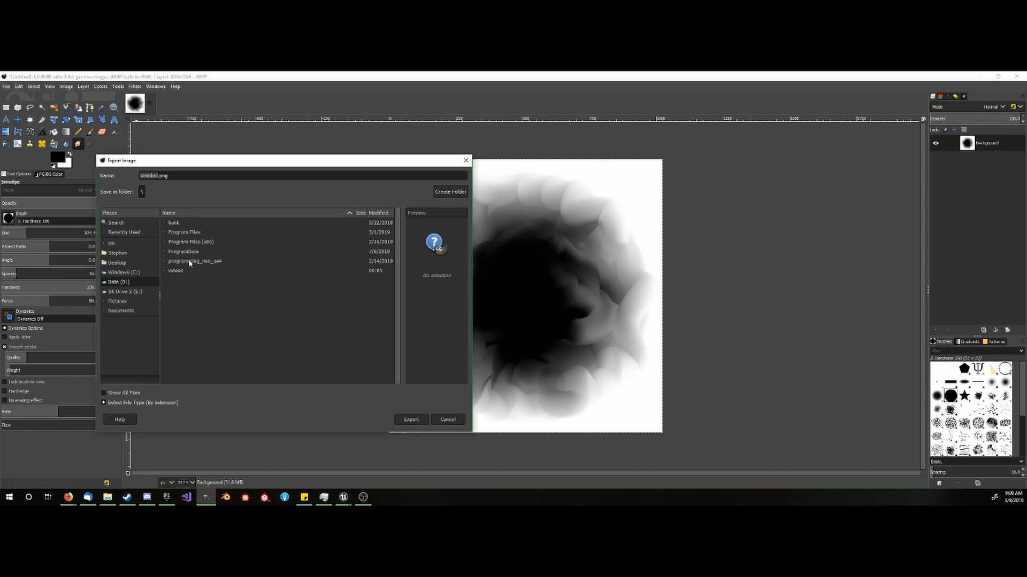
click(138, 292)
double_click(182, 244)
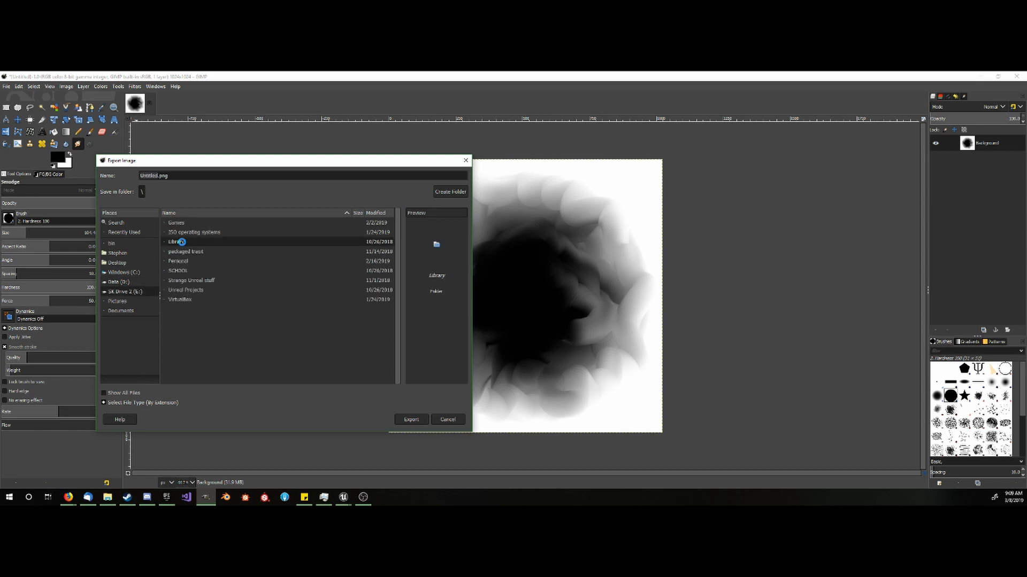
right_click(190, 319)
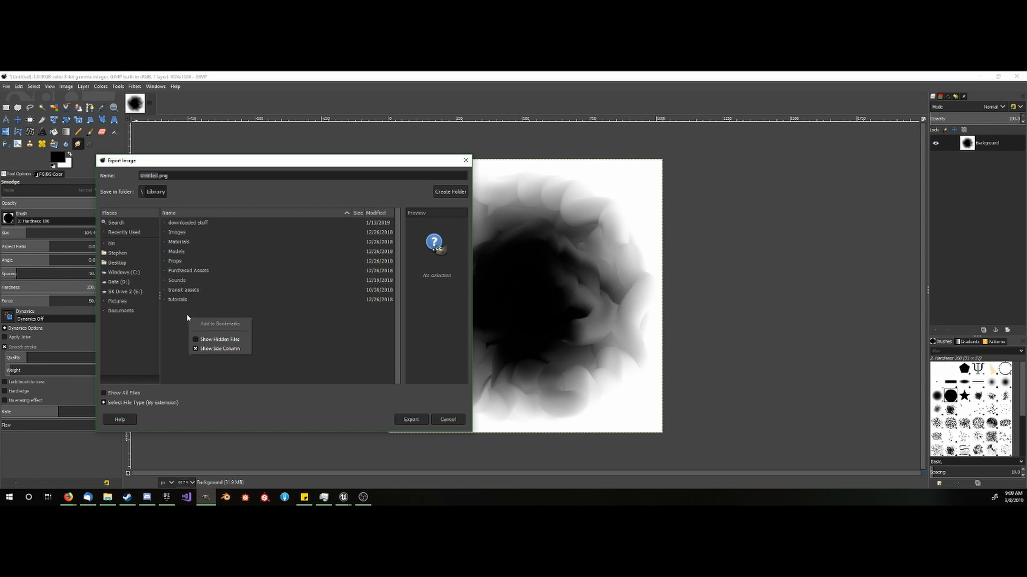
click(178, 299)
double_click(178, 300)
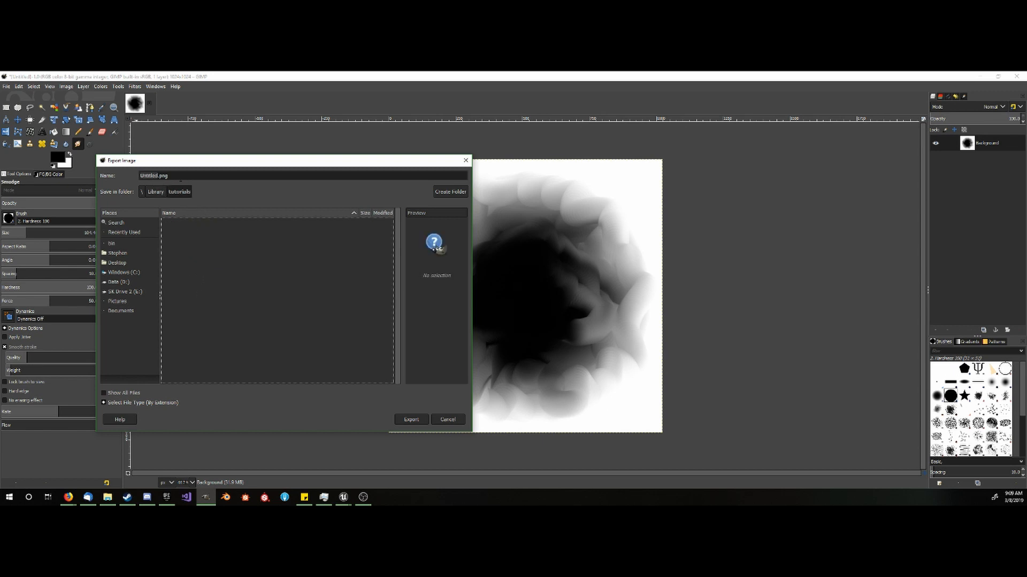
- Name the export Fore_Field_Mask.png and export it with the default PNG options
click(148, 176)
double_click(148, 175)
text(Hore)
text( Field Mask)
key(BackSpace)
text(_Field_Mask)
key(Return)
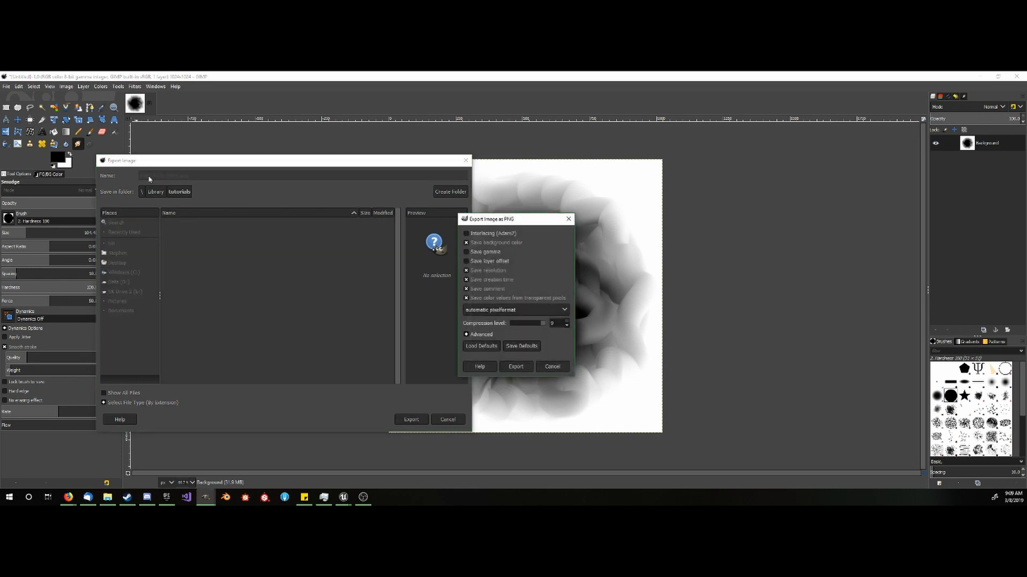
key(Return)
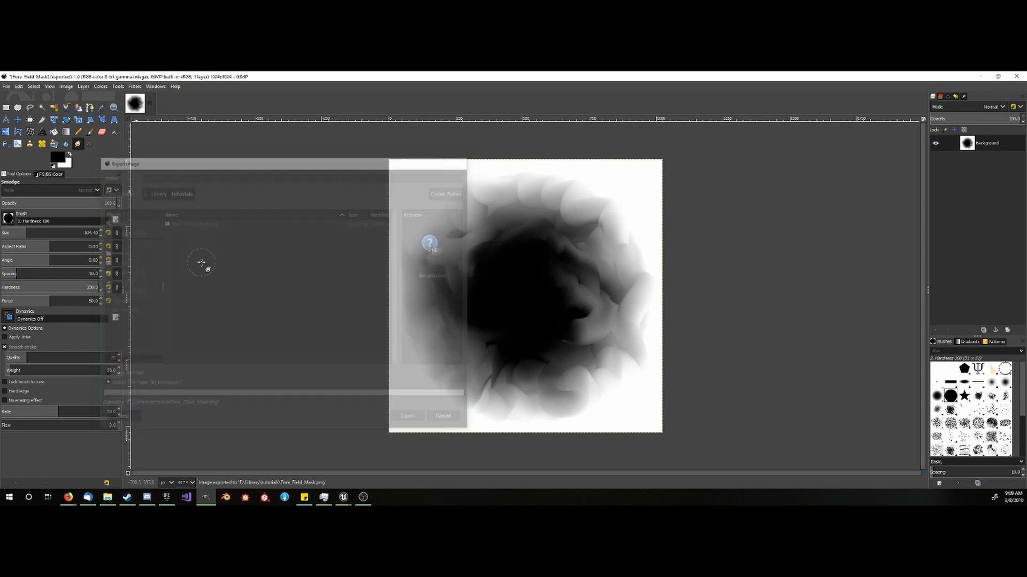
- Close GIMP discarding the unsaved changes, and import Fore_Field_Mask.png from the tutorials folder into Unreal's Force_Field folder
click(1016, 76)
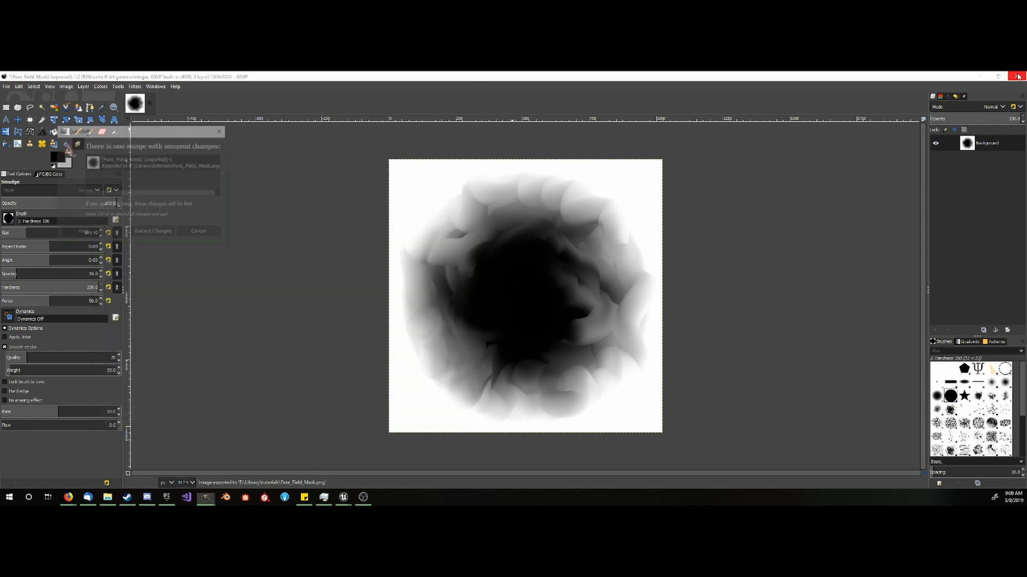
click(155, 232)
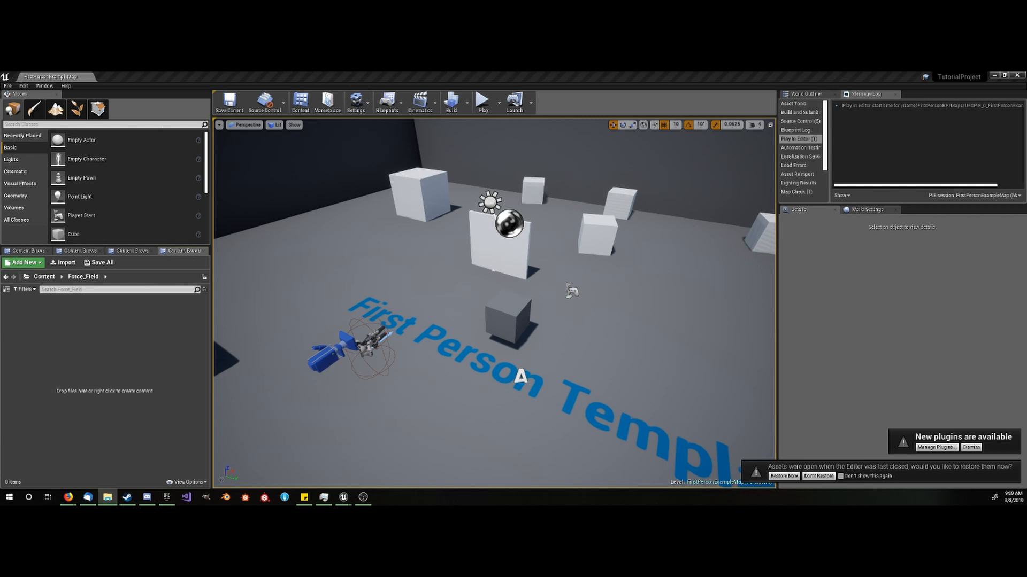
drag(0, 113, 523, 100)
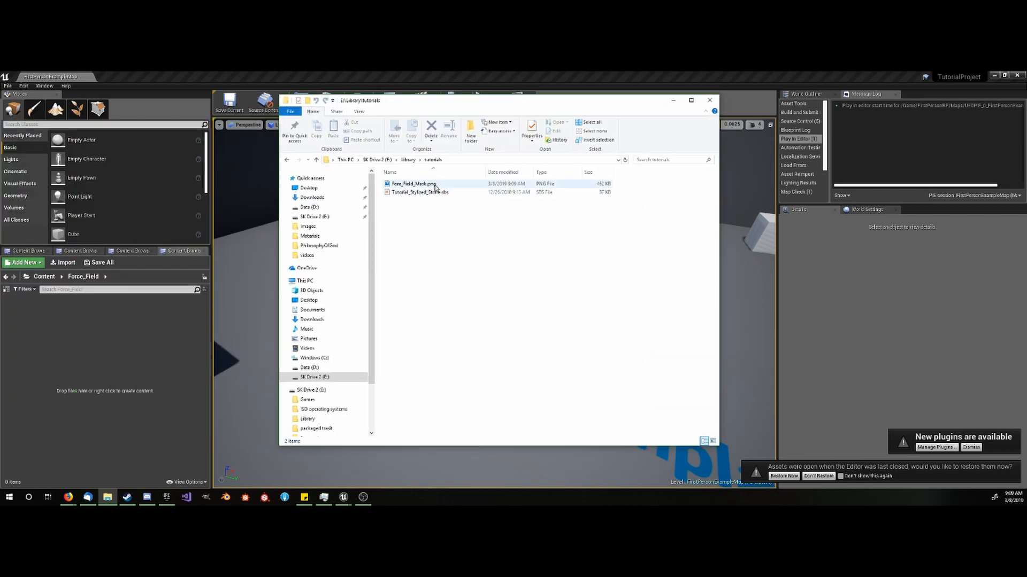
drag(434, 185, 101, 337)
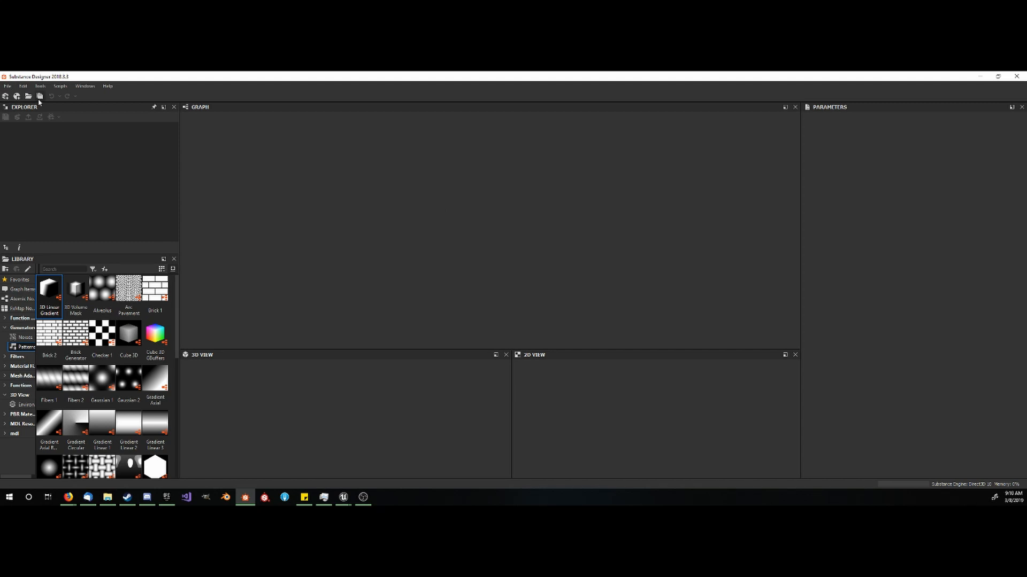
- In Substance Designer, create a new substance graph from the Empty template at 1024 px by 1024 px
click(17, 97)
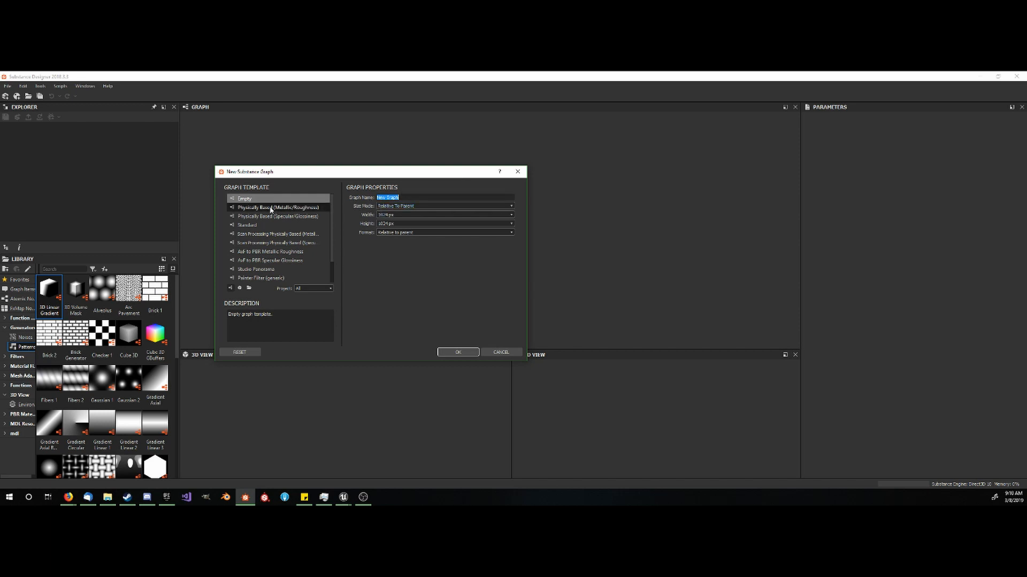
click(310, 201)
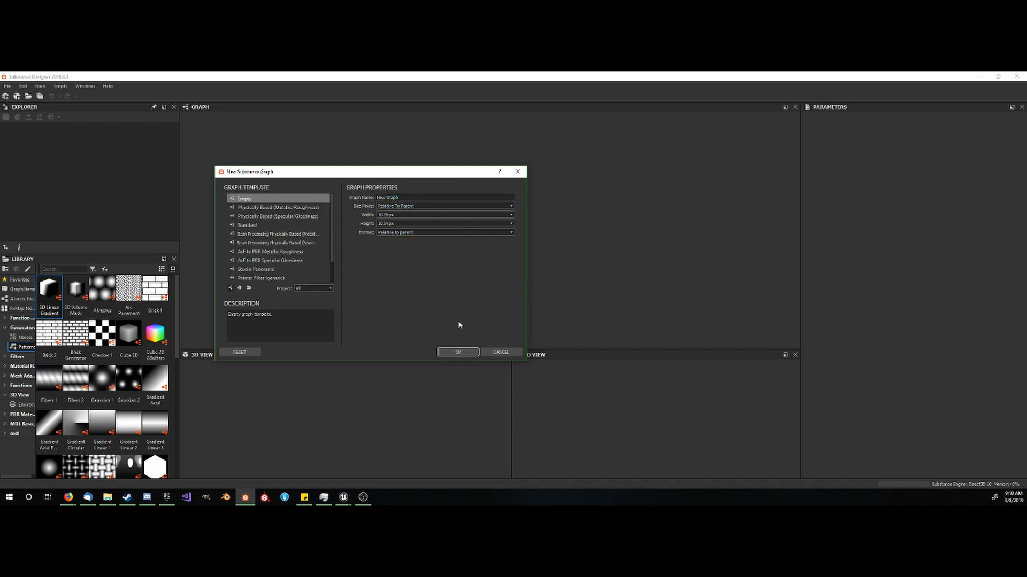
click(459, 353)
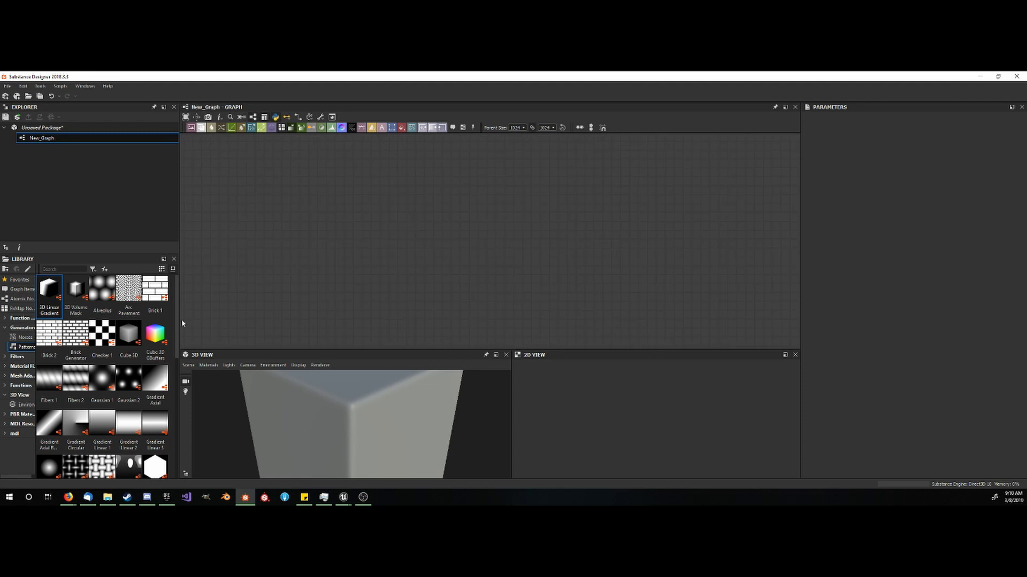
- Add a Cells 3 noise node from the library's noise generators to the graph
scroll(85, 322, down, 10)
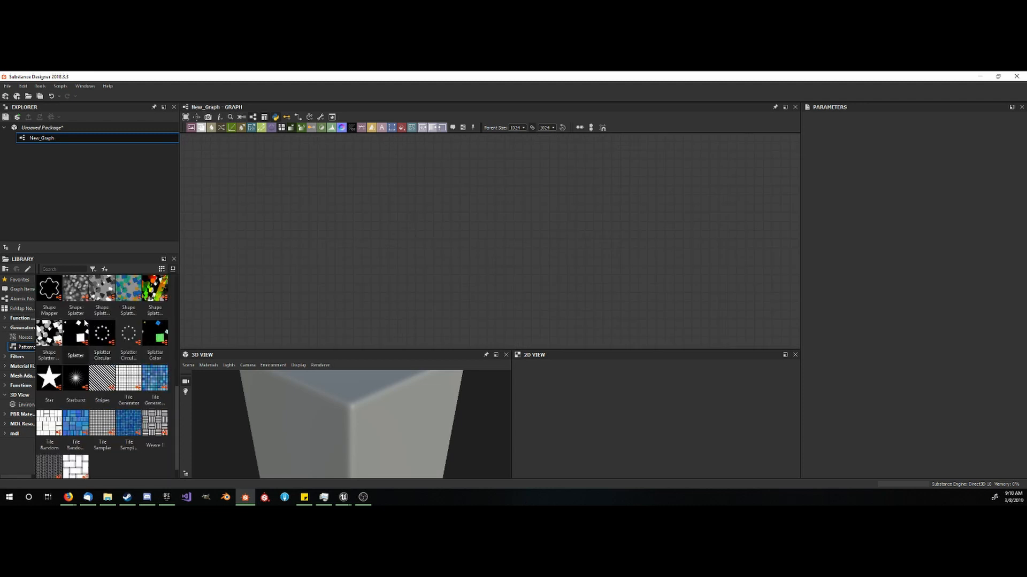
scroll(80, 353, up, 3)
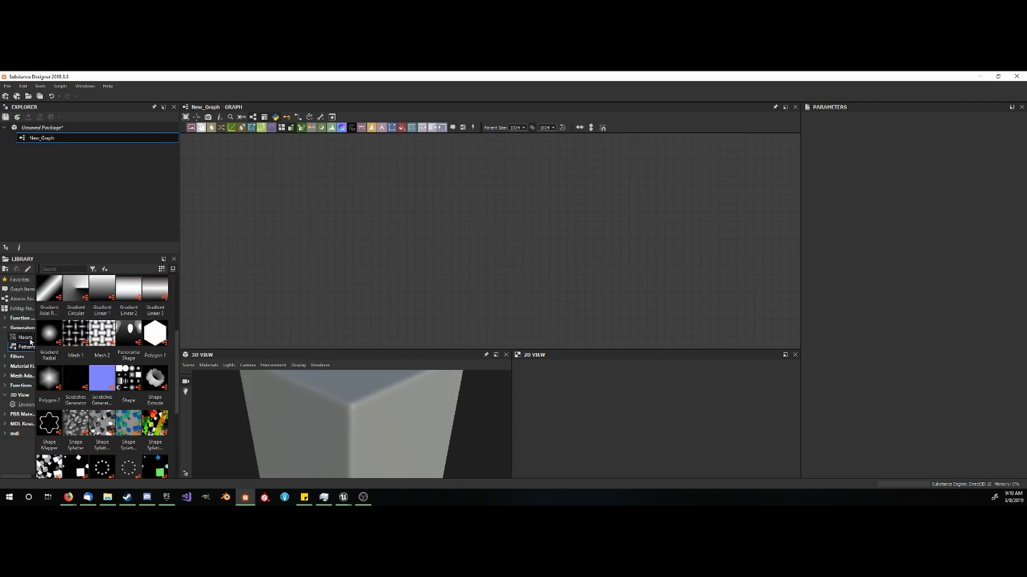
click(27, 338)
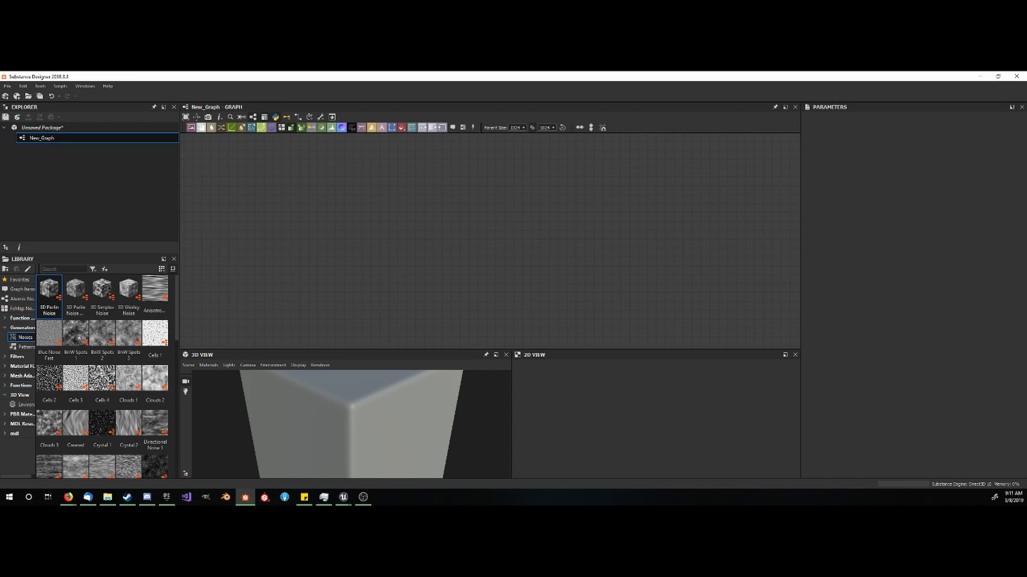
key(alt+Tab)
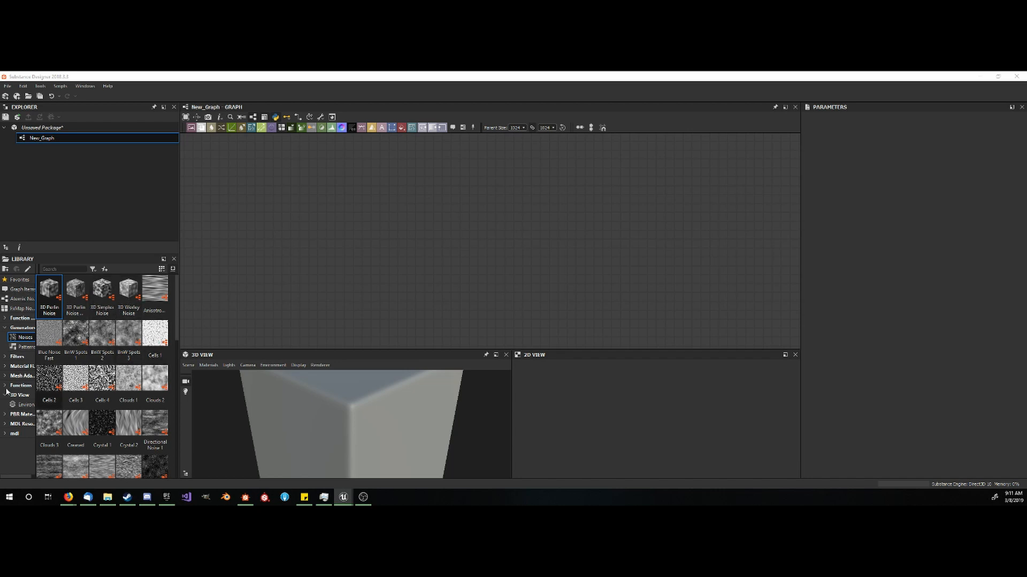
drag(75, 382, 354, 212)
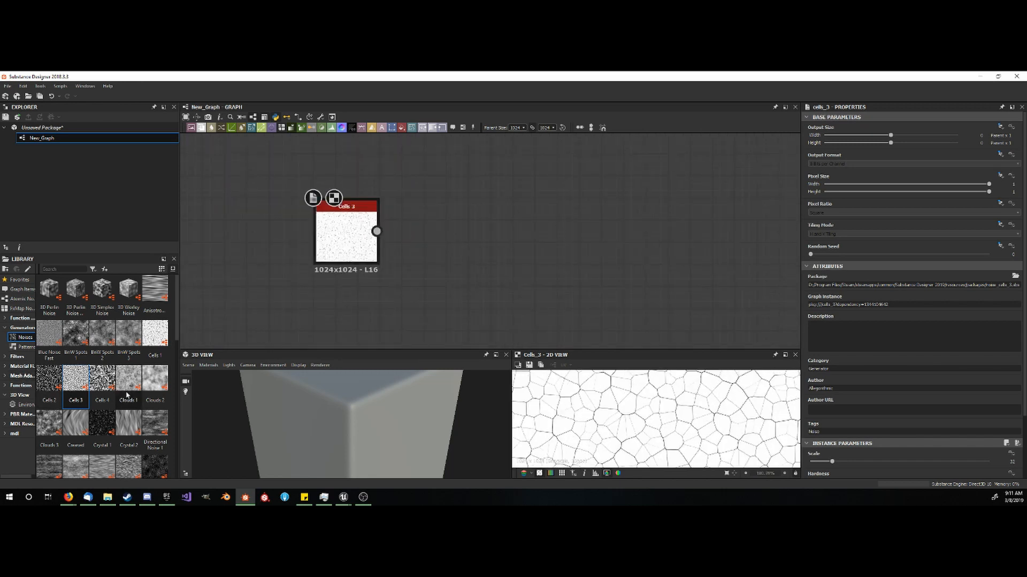
- Add a Cells 2 noise node, delete the Cells 3 node, and move Cells 2 to the left part of the graph
drag(50, 379, 463, 223)
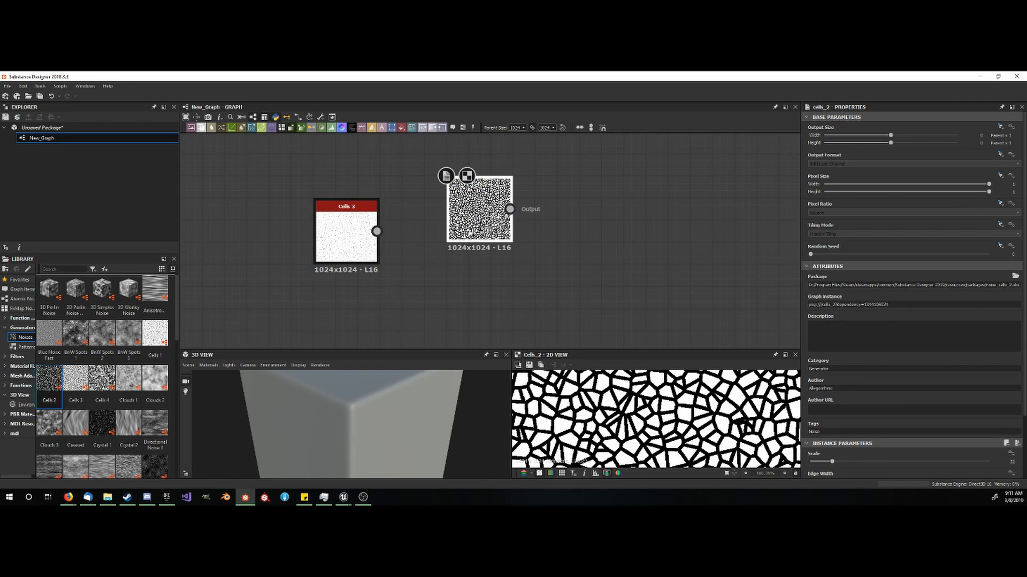
click(341, 235)
key(Delete)
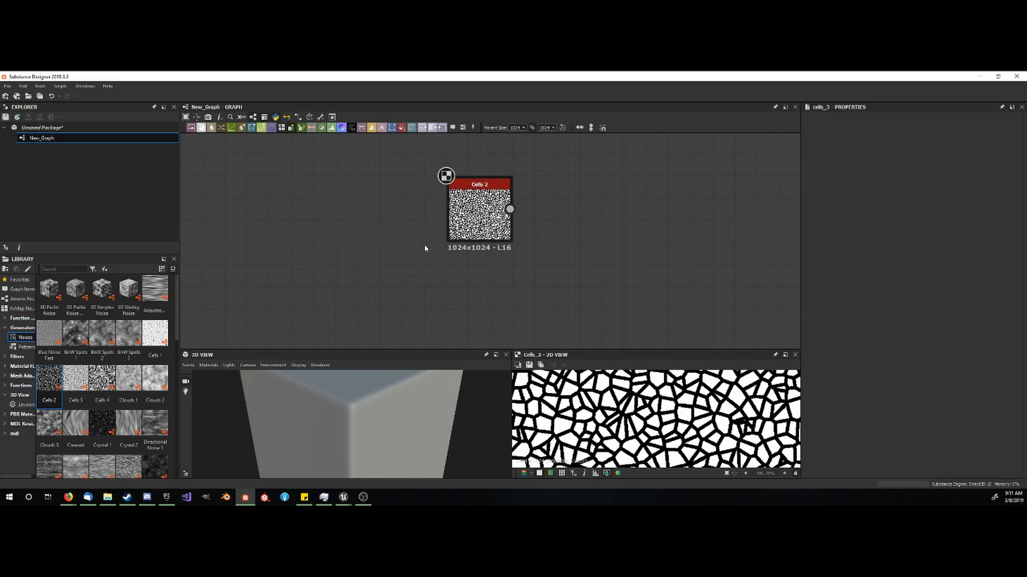
drag(479, 214, 325, 214)
scroll(401, 202, down, 1)
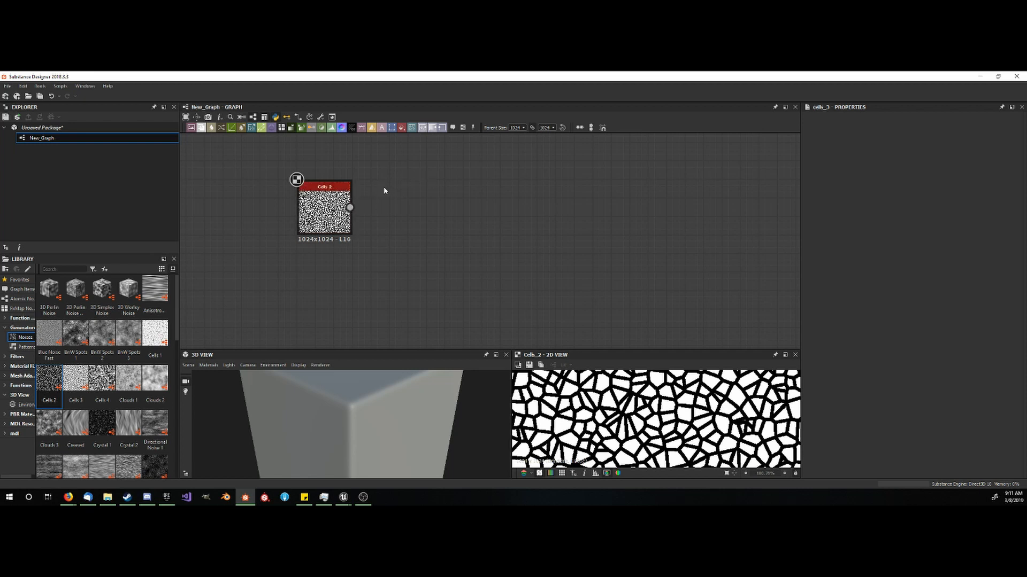
- Add a Levels node fed by Cells 2 and invert the pattern by swapping its low and high output levels
right_click(384, 191)
click(420, 277)
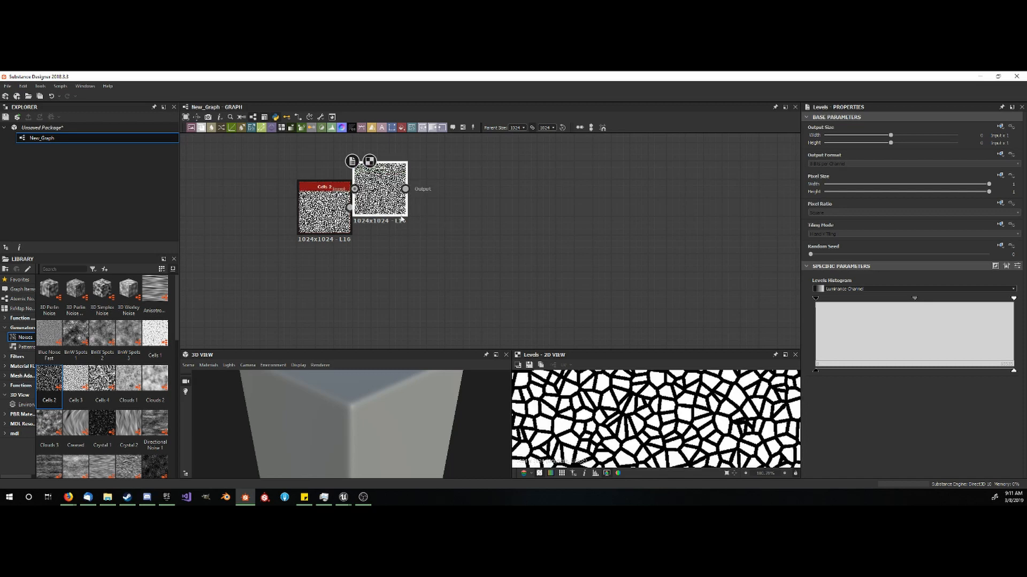
drag(402, 219, 420, 238)
drag(815, 370, 935, 370)
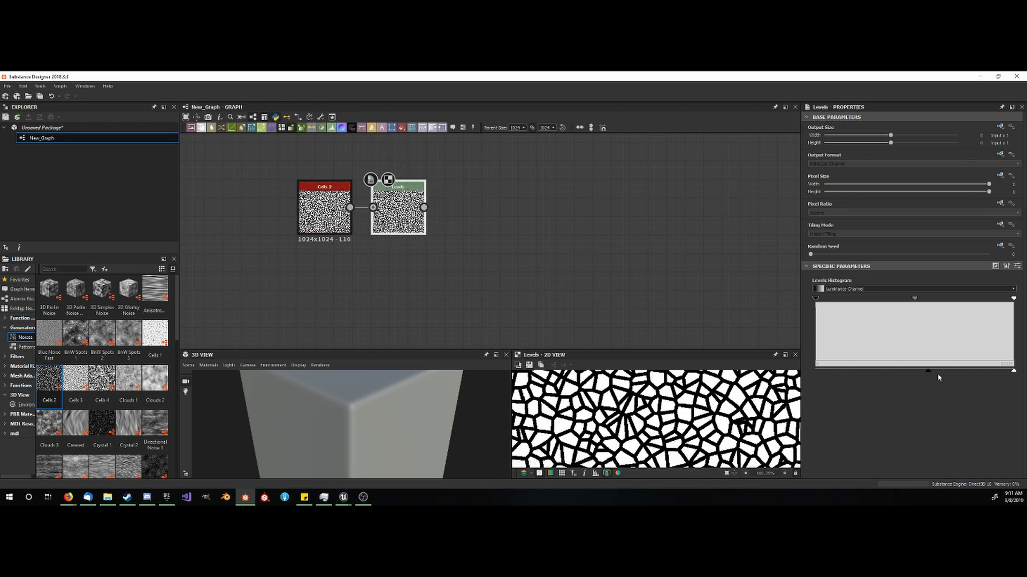
drag(1014, 372, 814, 378)
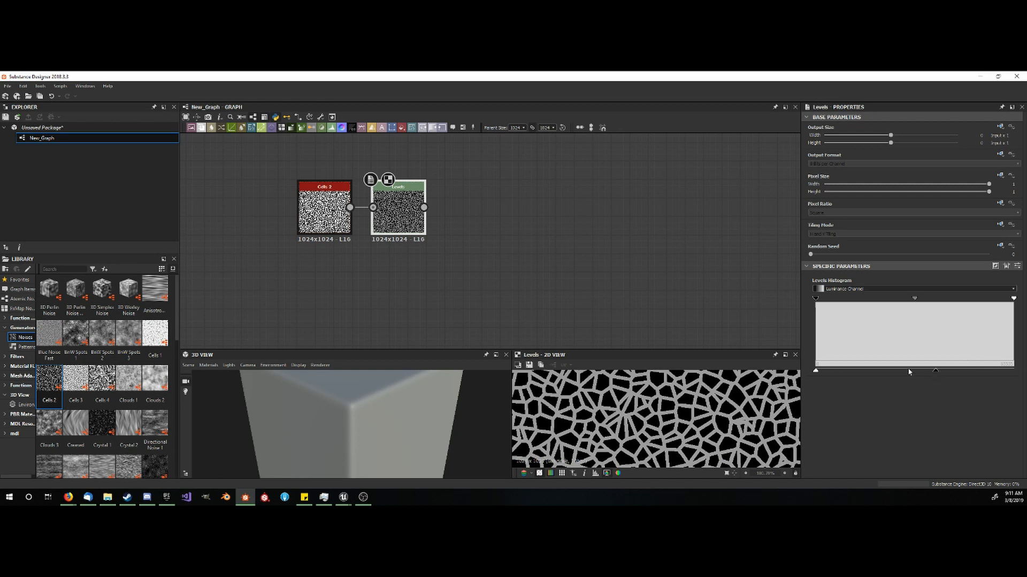
drag(935, 371, 1014, 370)
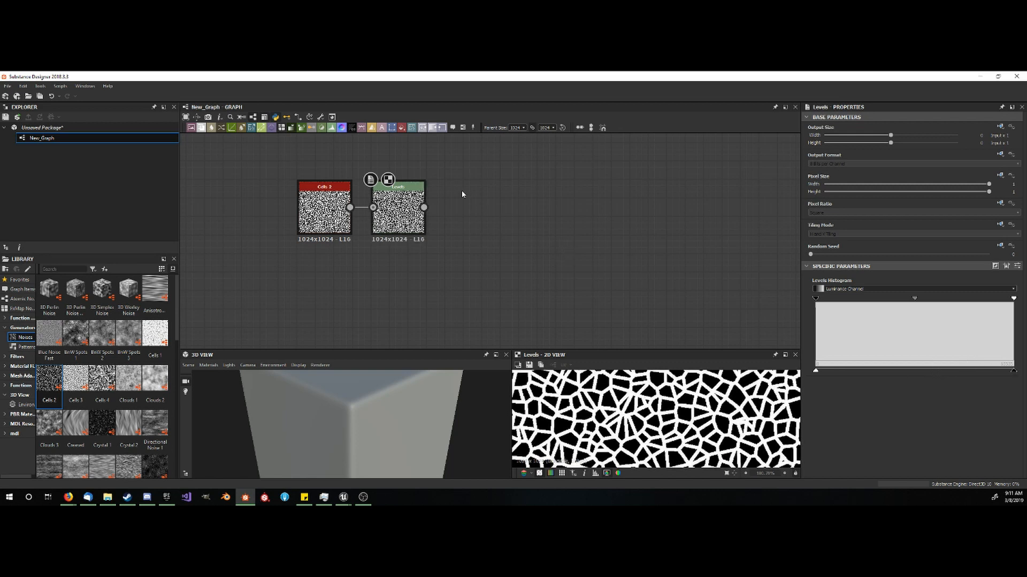
- Add a Bevel node to the graph, fed by the Levels output and placed beyond the Levels node
key(space)
text(b)
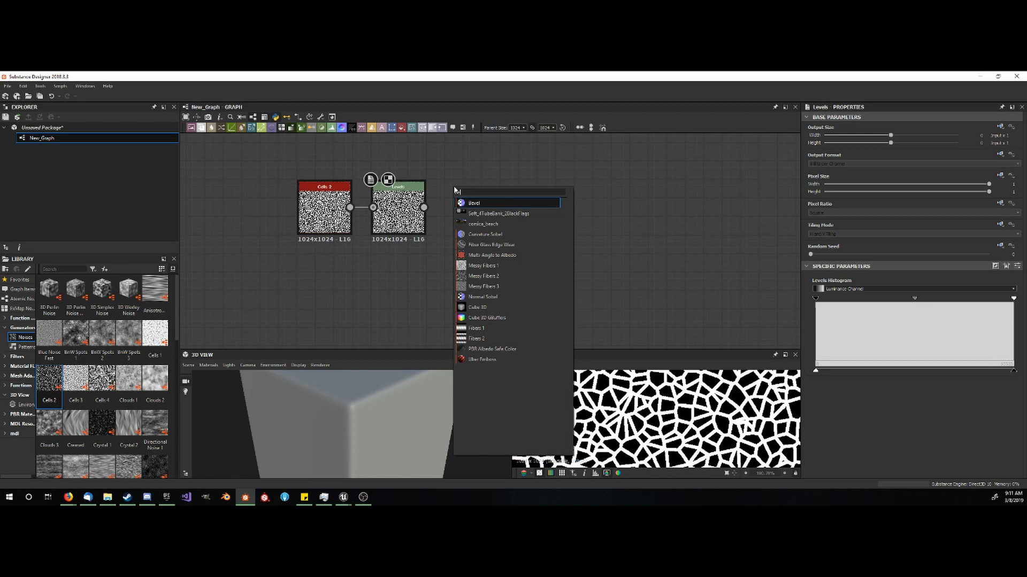
text(evel)
click(461, 204)
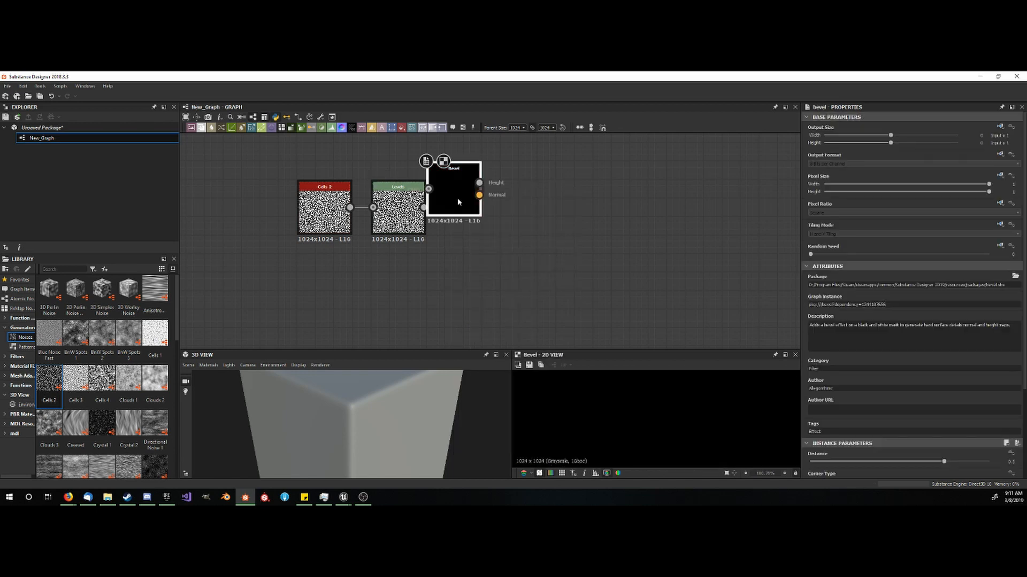
drag(458, 199, 424, 207)
double_click(492, 221)
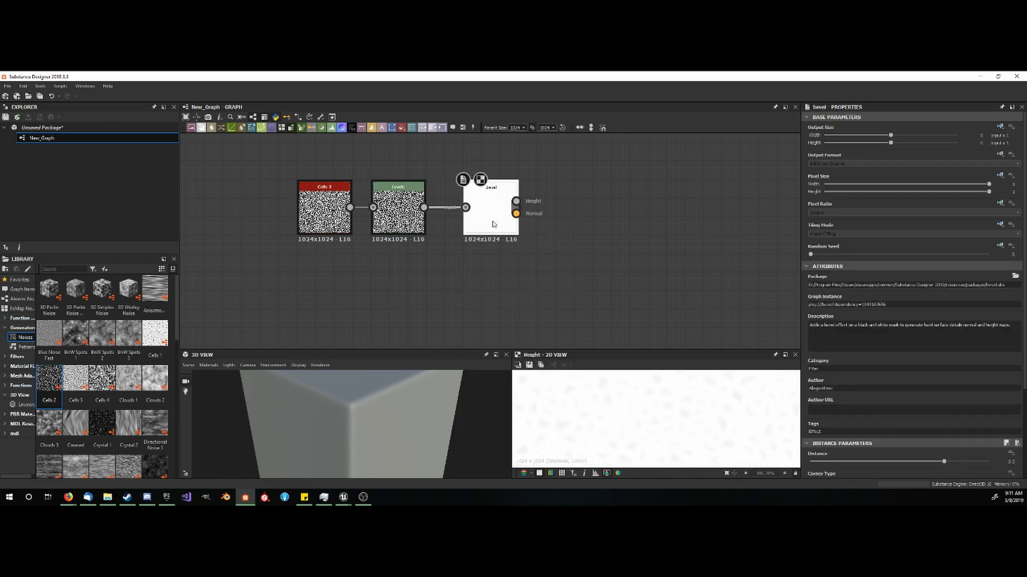
- Set the Bevel distance to just below zero so the cell lines get soft edges, and inspect them up close
scroll(935, 396, down, 3)
click(944, 367)
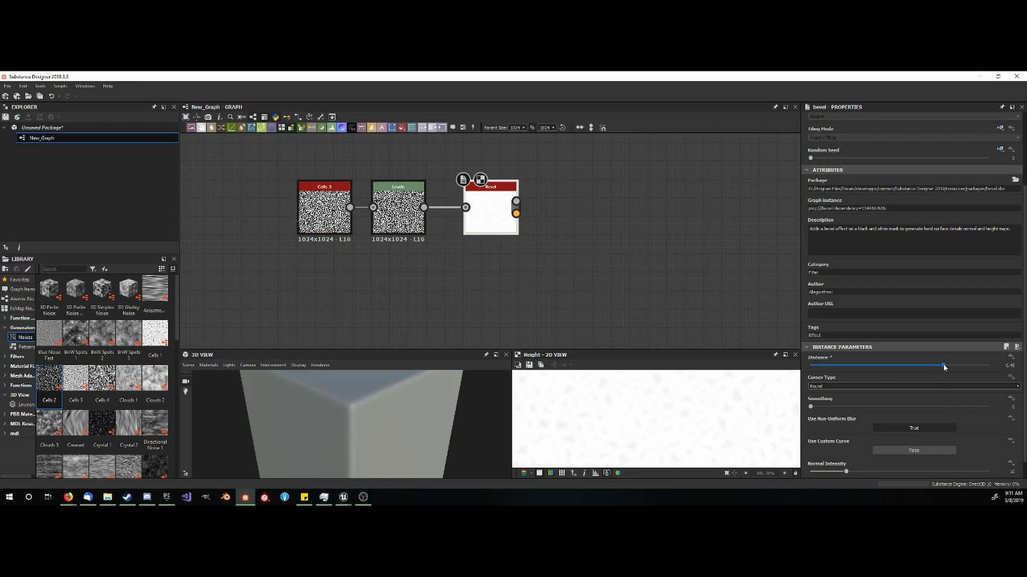
drag(944, 367, 899, 368)
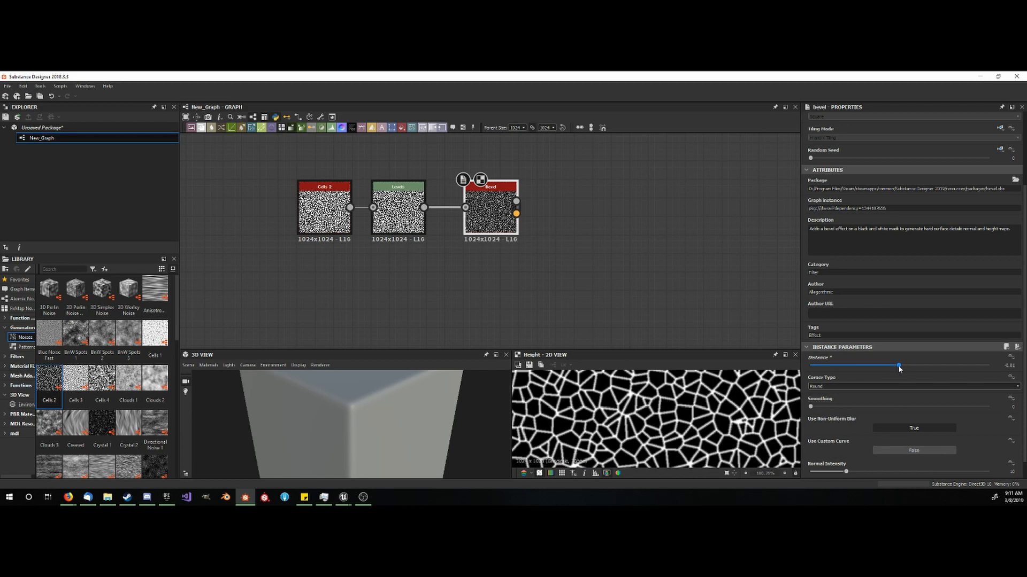
scroll(637, 416, up, 5)
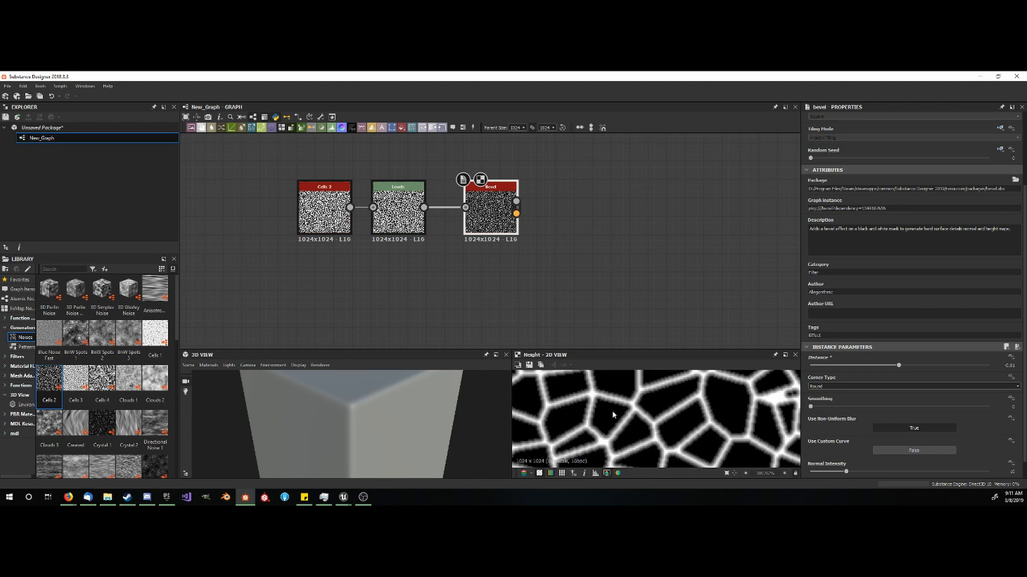
scroll(613, 415, up, 4)
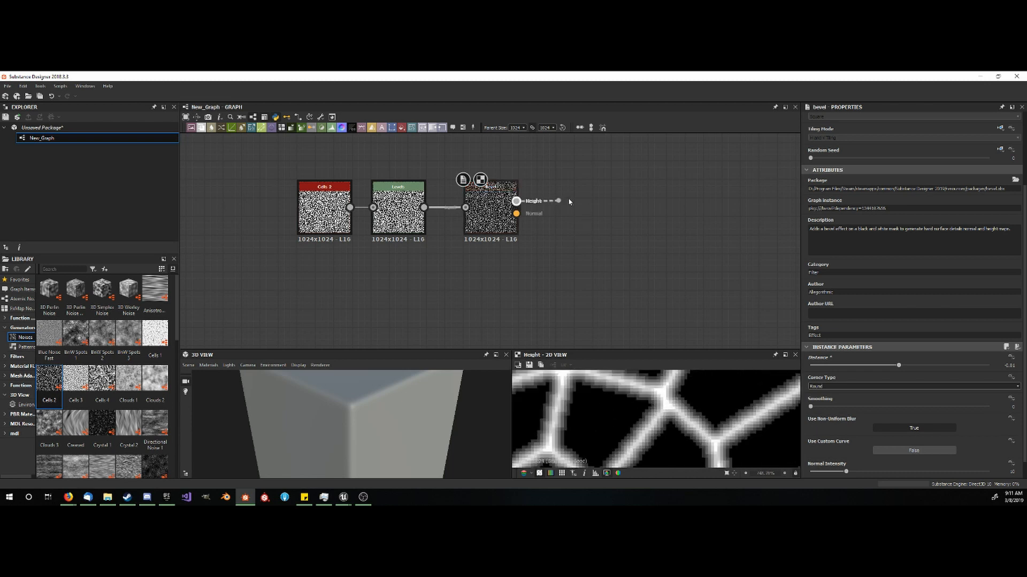
- Add a Blur node fed by the Bevel's Height output and set its intensity to about 0.75
drag(568, 202, 516, 202)
click(615, 229)
drag(582, 205, 584, 223)
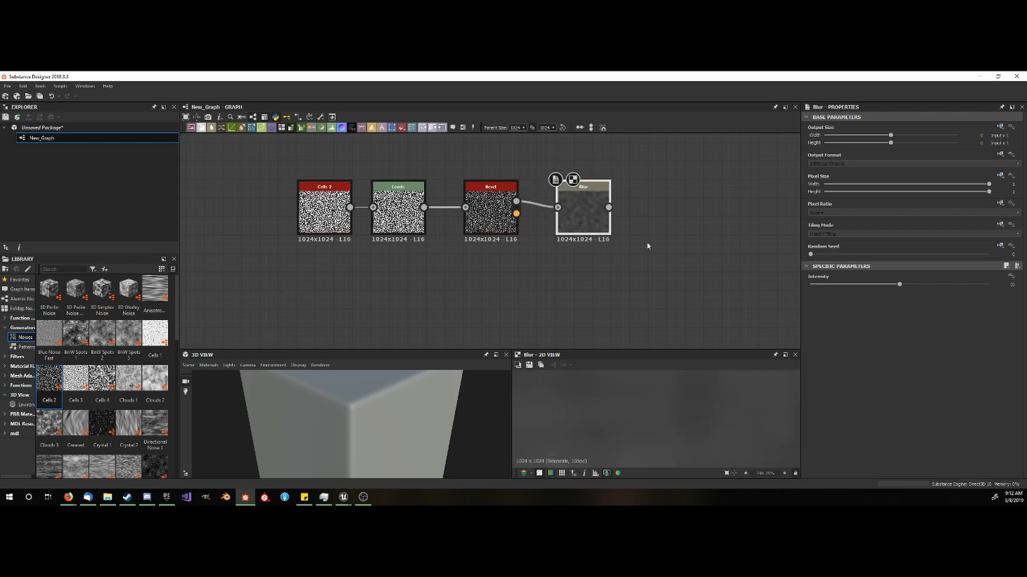
drag(900, 284, 818, 288)
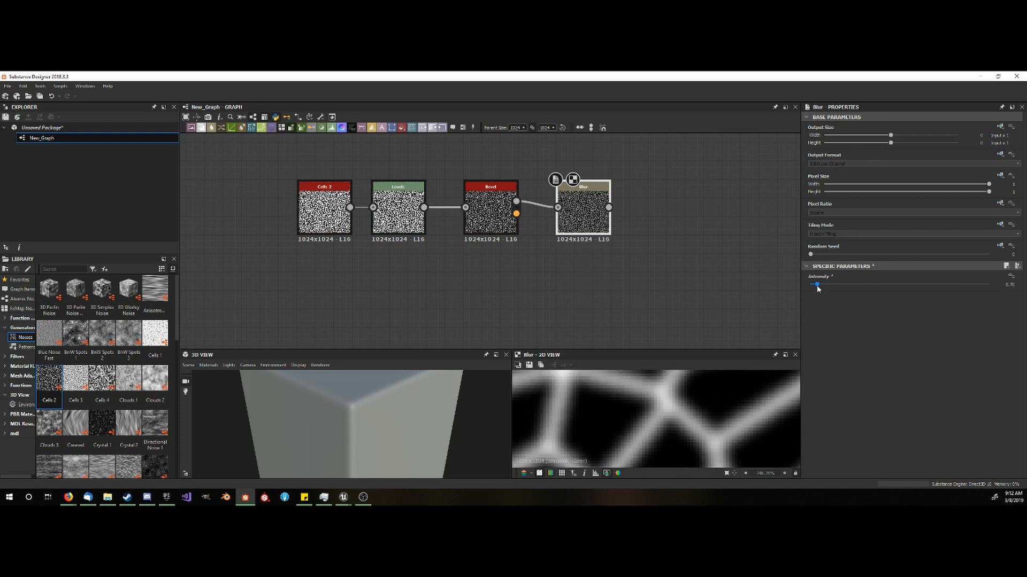
scroll(703, 408, down, 10)
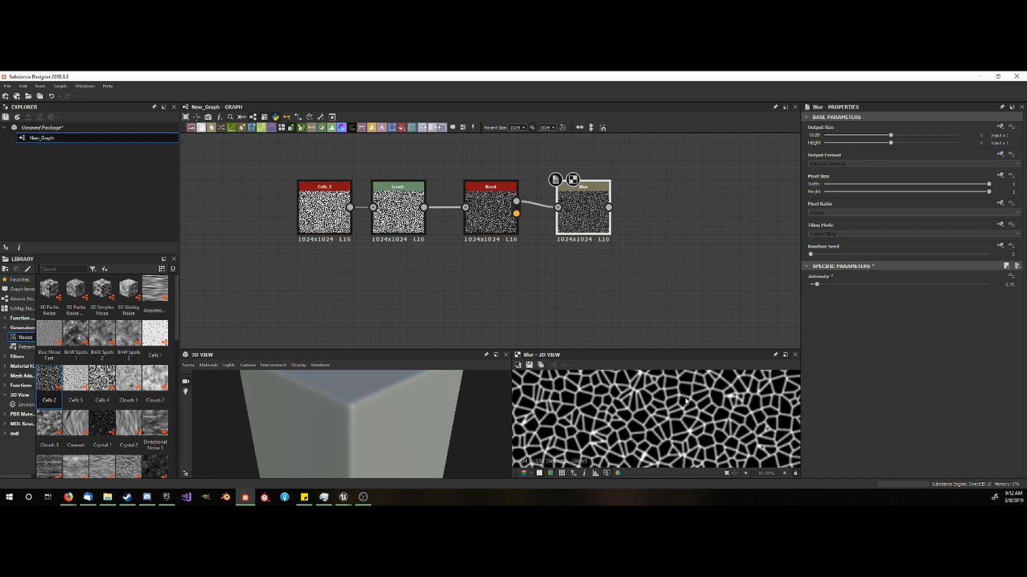
scroll(681, 410, down, 4)
scroll(662, 421, up, 4)
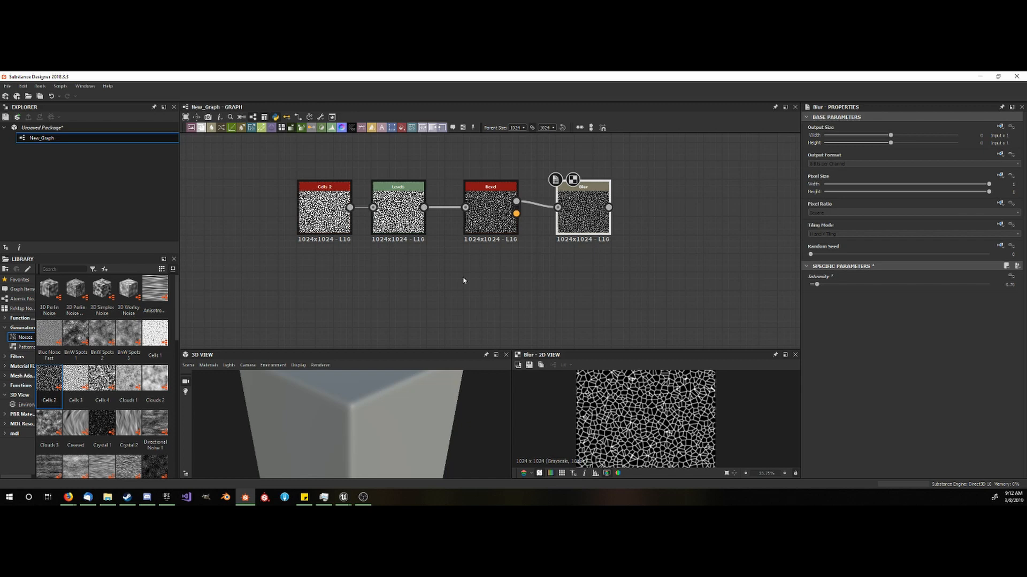
- Set the scale of the Cells 2 node to 20 for larger cells
click(331, 214)
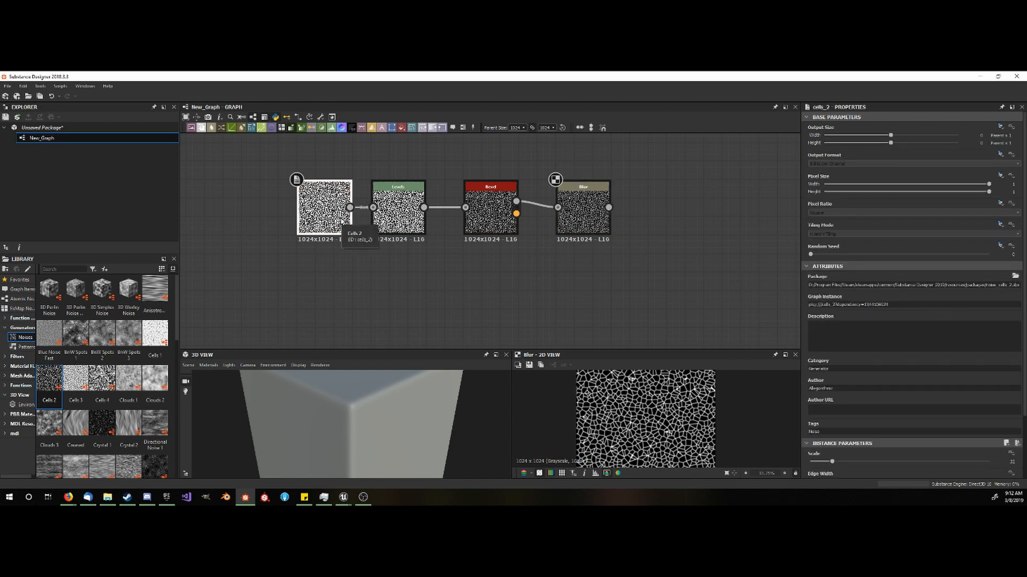
scroll(858, 381, down, 2)
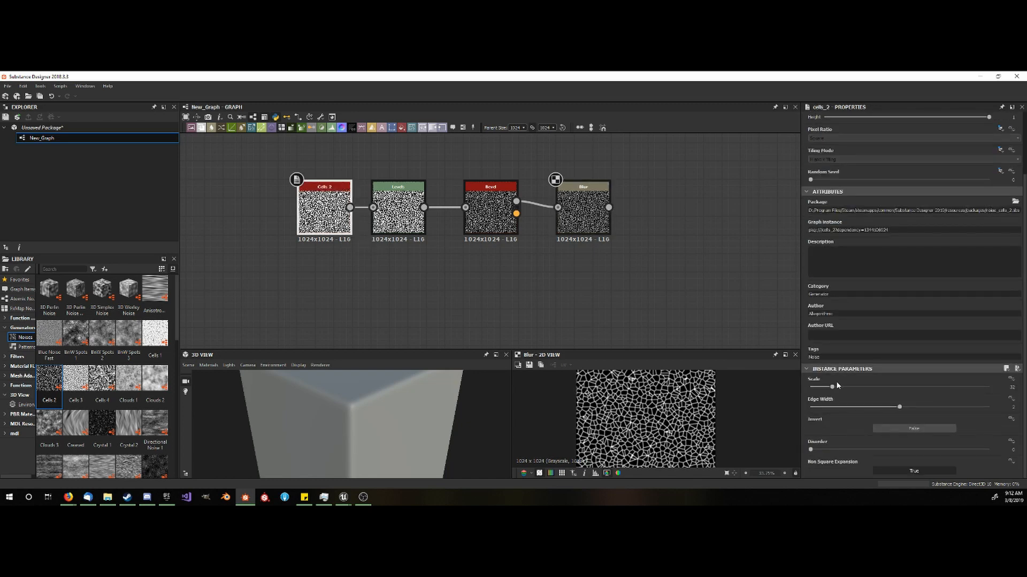
drag(833, 386, 830, 388)
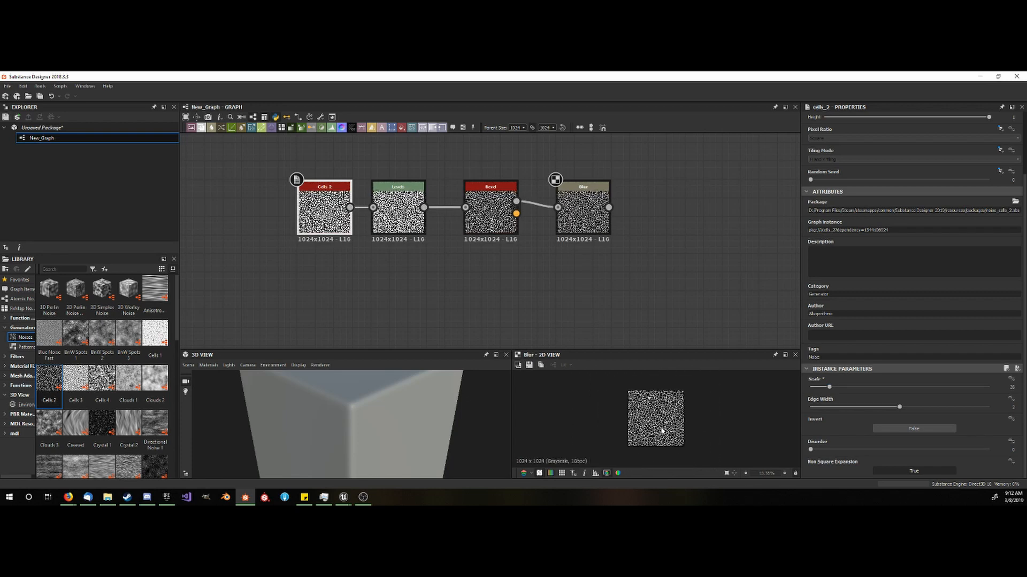
drag(828, 384, 823, 389)
- Save the Blur node's image as a PNG named "fore" in the Library's tutorials folder
click(583, 214)
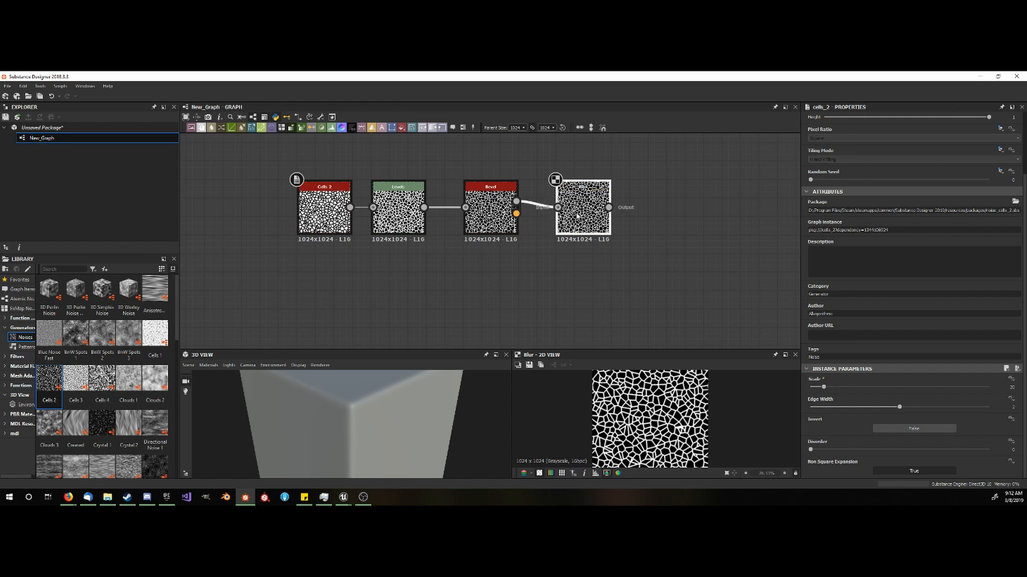
scroll(579, 380, down, 2)
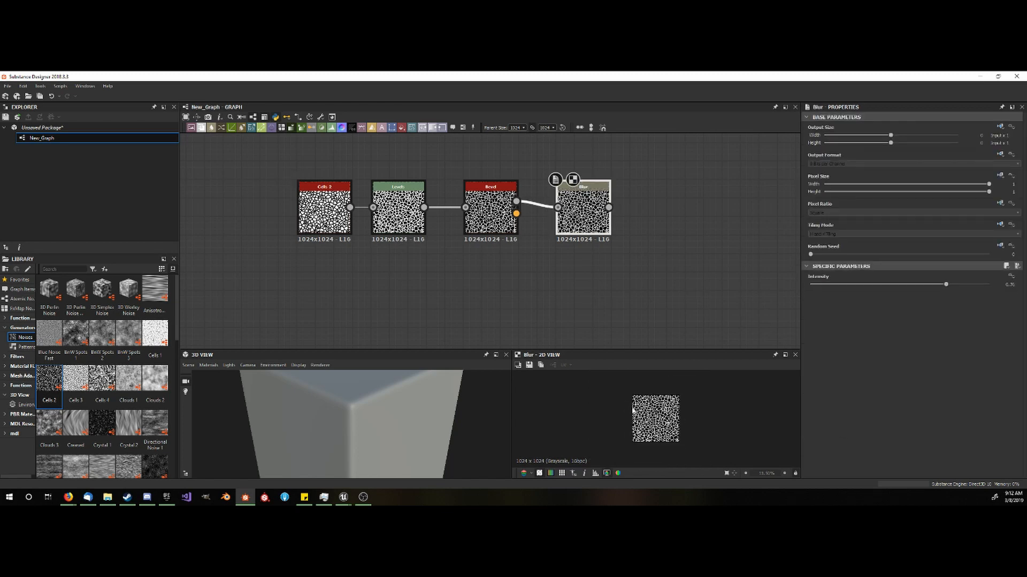
click(532, 365)
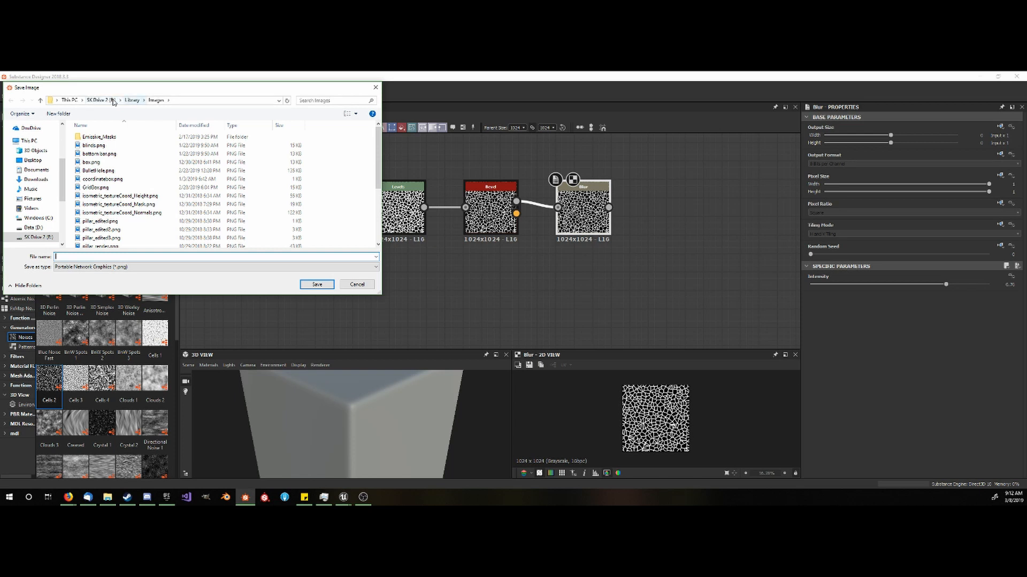
click(132, 100)
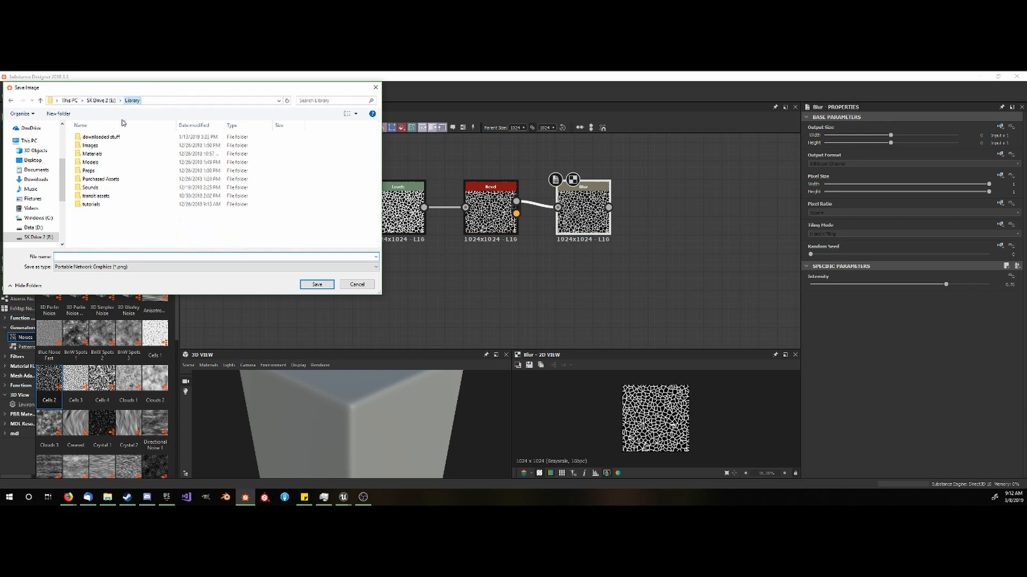
double_click(106, 203)
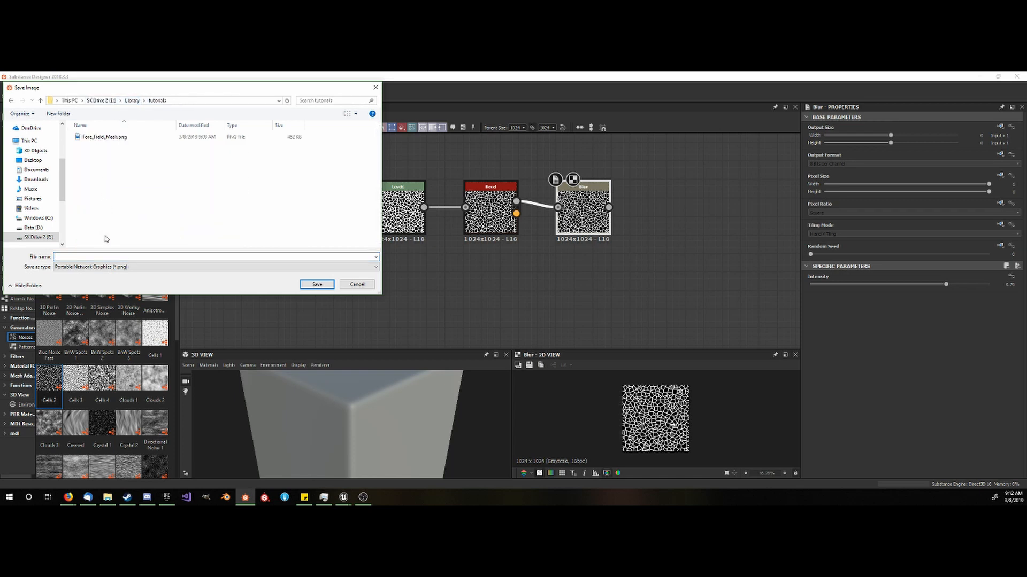
click(96, 257)
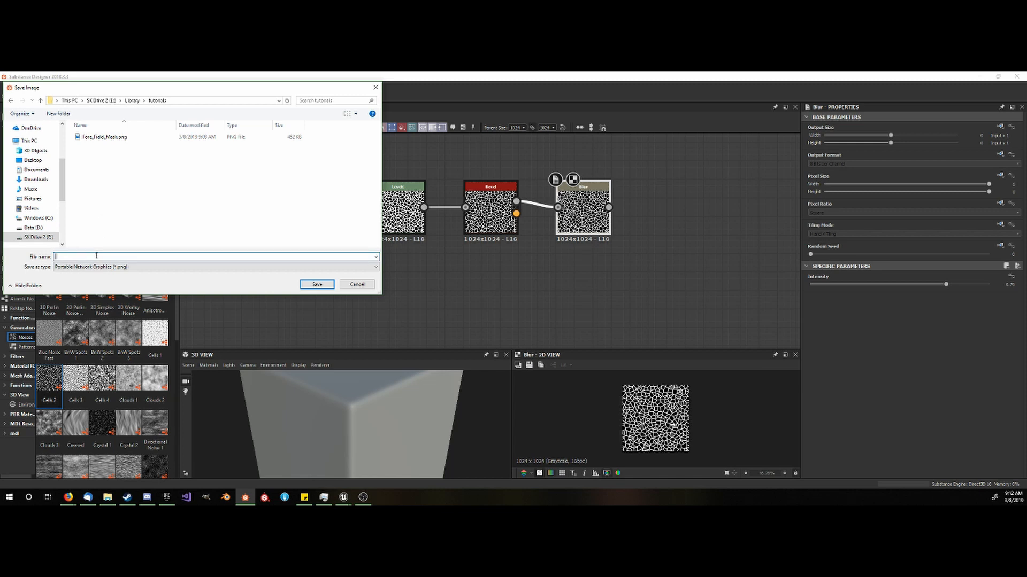
text(fore)
key(Return)
click(343, 296)
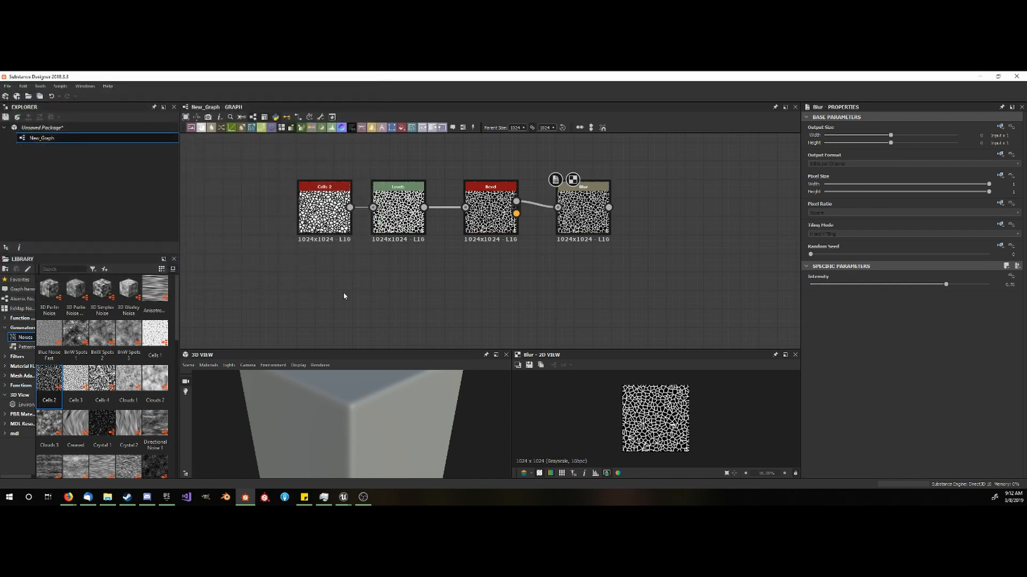
right_click(386, 285)
key(alt+Tab)
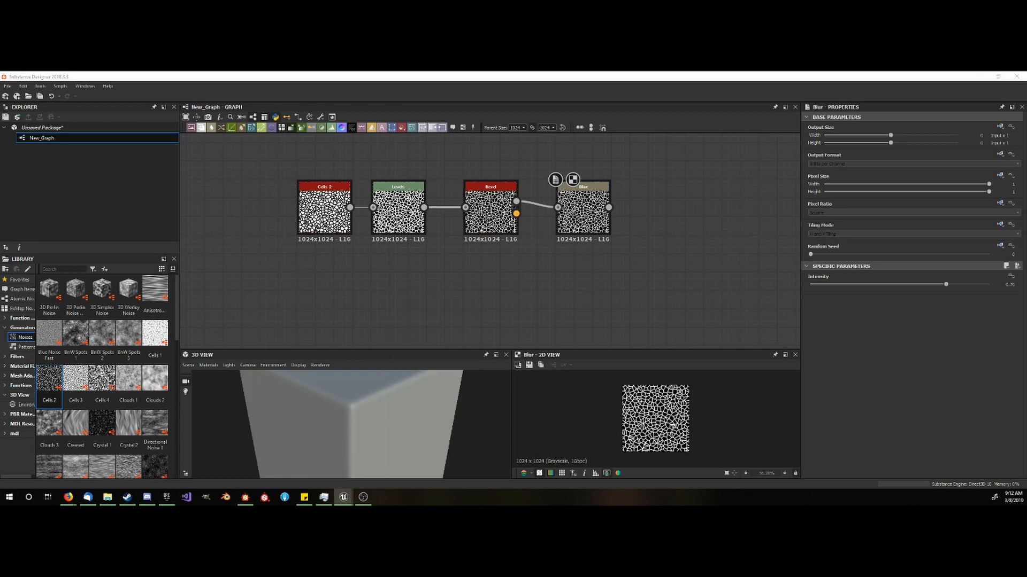
click(367, 286)
right_click(395, 179)
click(276, 275)
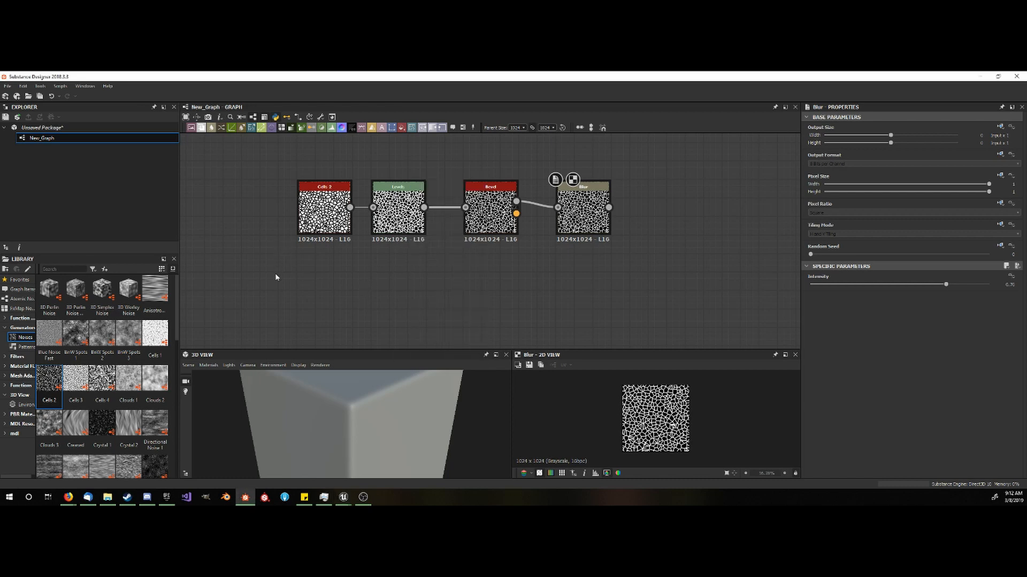
- Add a BnW Spots 1 noise node below the cell node chain and set its scale to 3
middle_drag(338, 278, 370, 208)
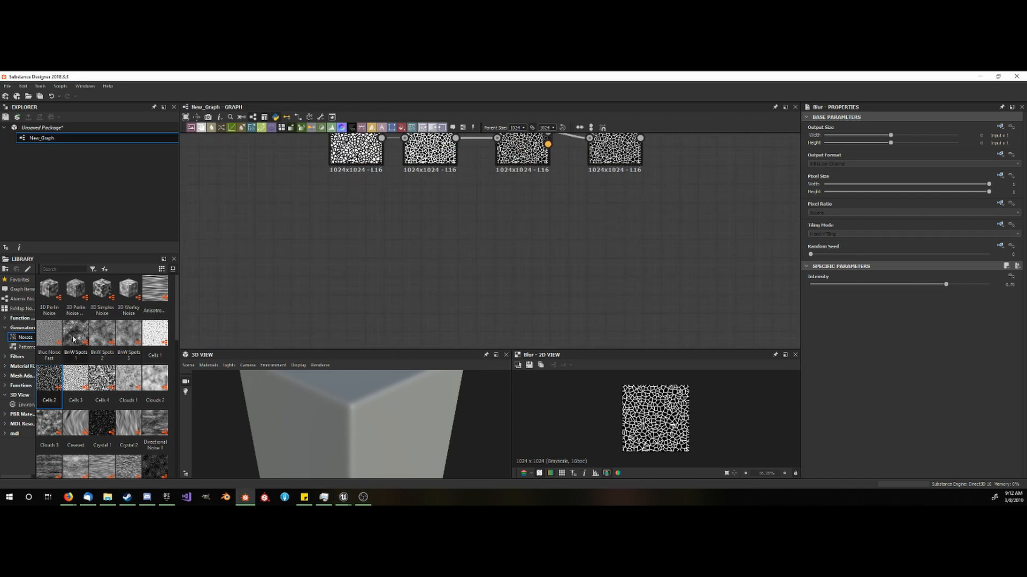
drag(73, 339, 337, 268)
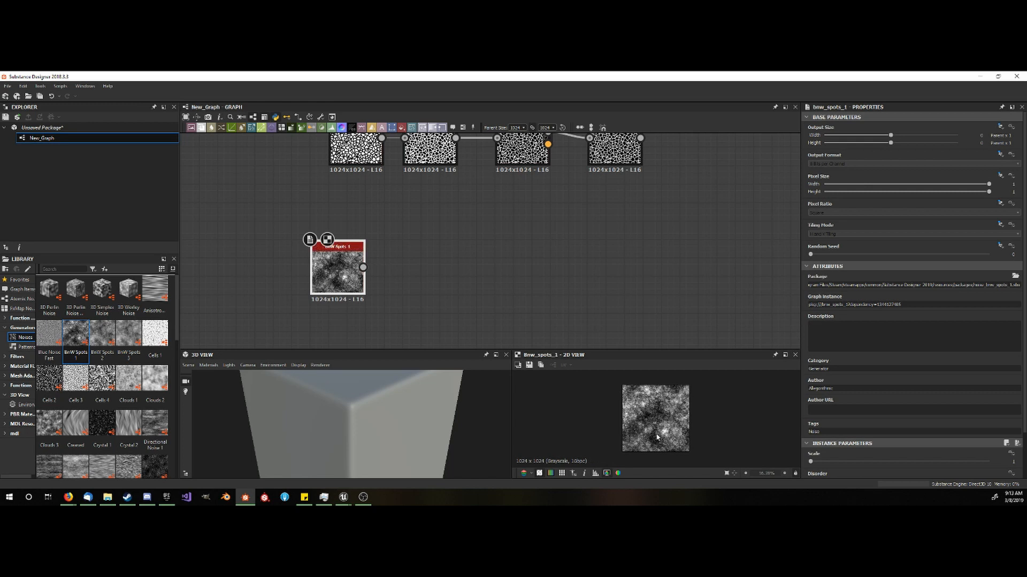
scroll(657, 438, up, 2)
scroll(845, 468, down, 1)
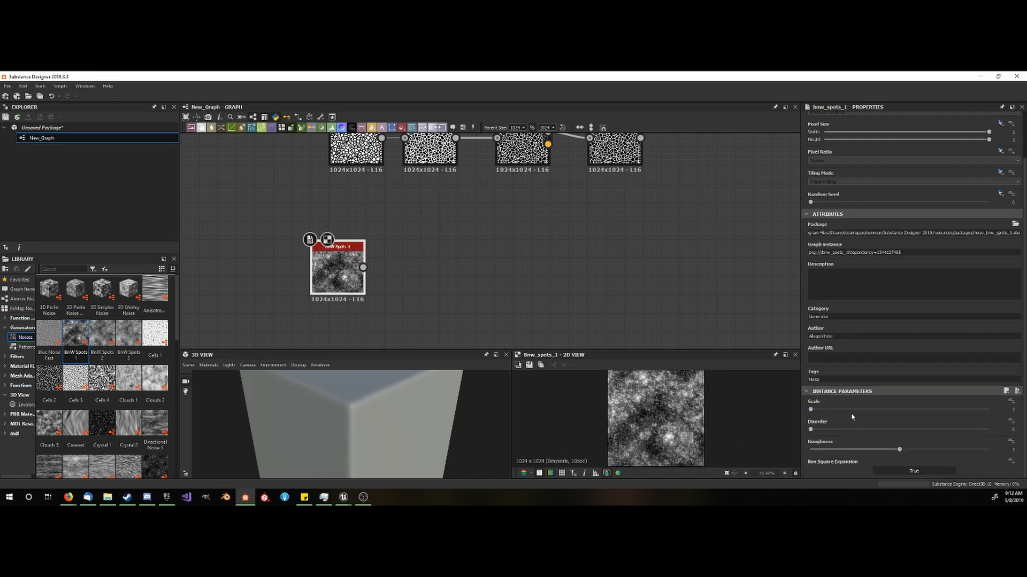
drag(811, 411, 853, 411)
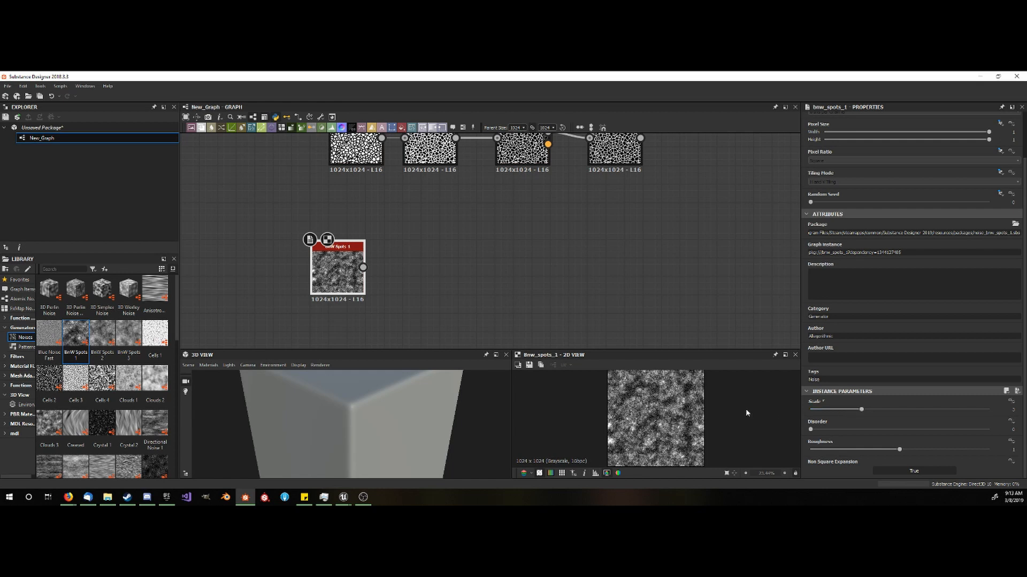
scroll(745, 415, down, 2)
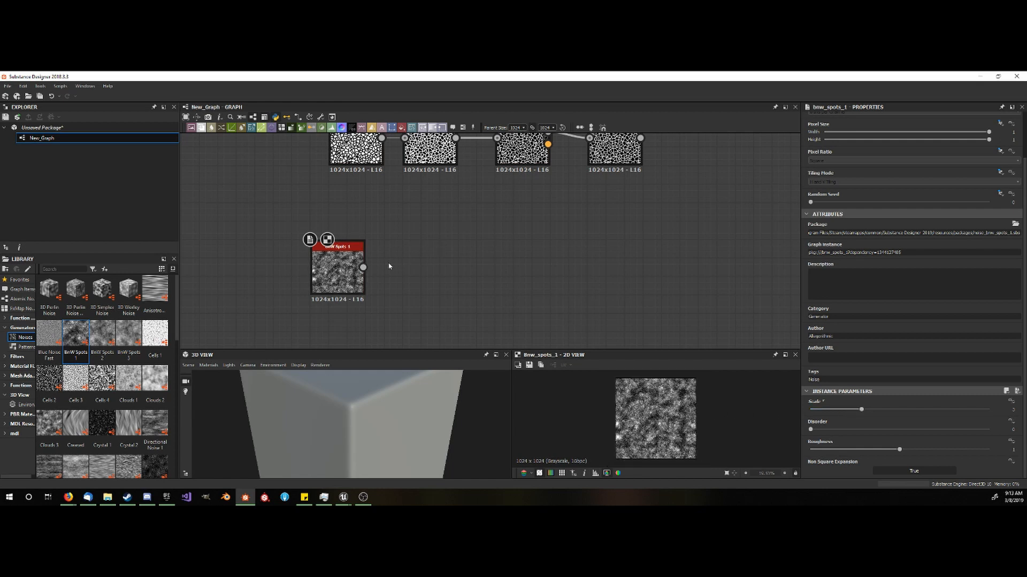
- Add a Levels node fed by BnW Spots 1 and shift its input midtone slightly toward the dark end
key(space)
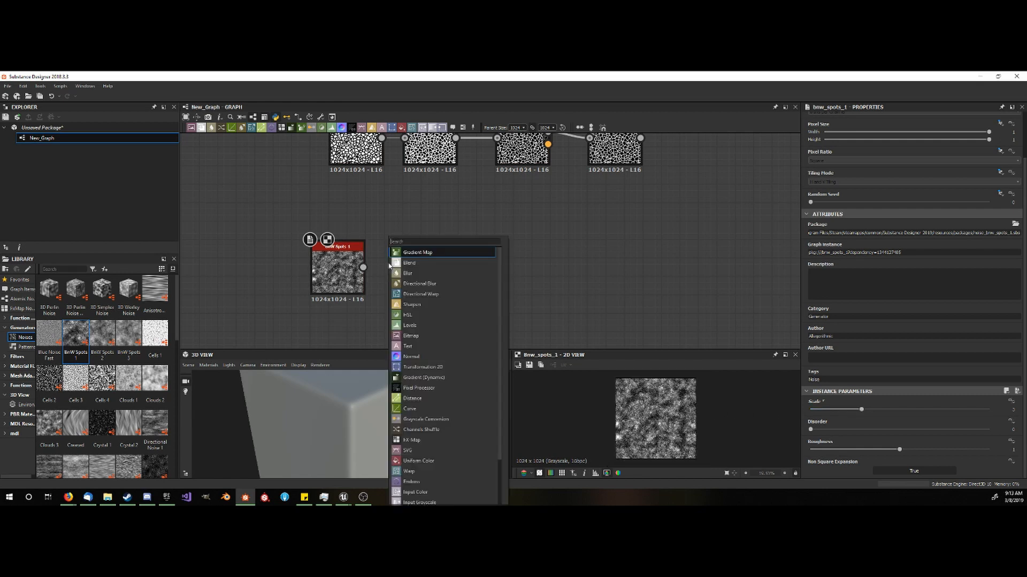
click(423, 325)
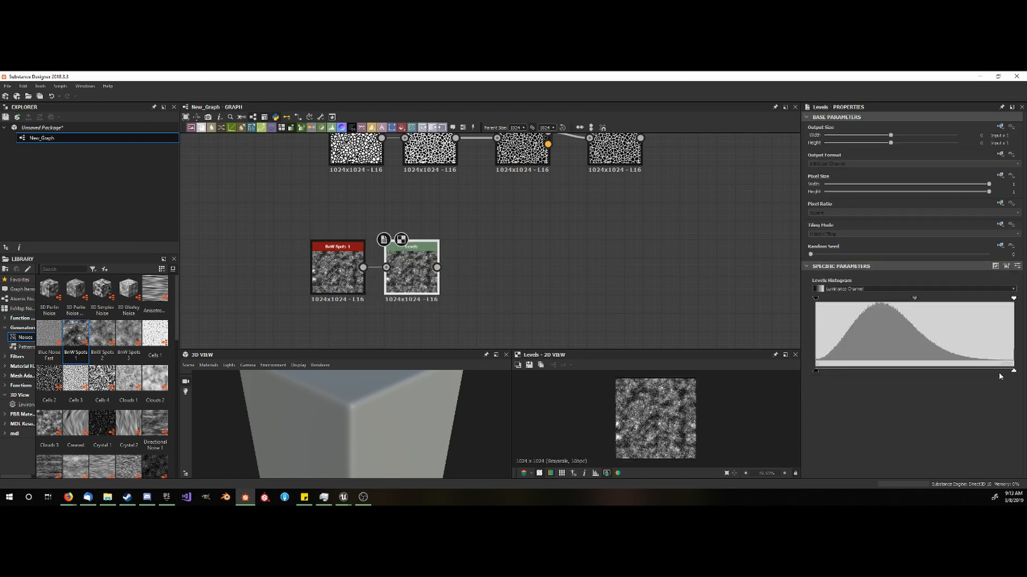
mouse_move(1014, 370)
mouse_down()
mouse_move(979, 372)
mouse_move(1017, 370)
mouse_up()
mouse_move(914, 298)
mouse_down()
mouse_move(901, 299)
mouse_move(913, 302)
mouse_up()
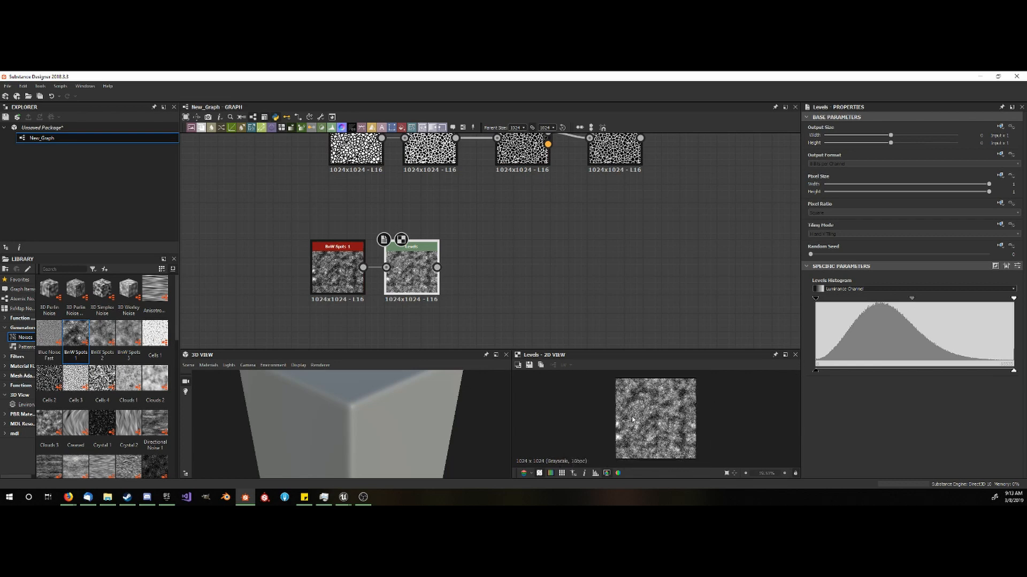
- Save the Levels node's image as the PNG perlin_noise in the tutorials folder and close Substance Designer without saving the package
click(560, 281)
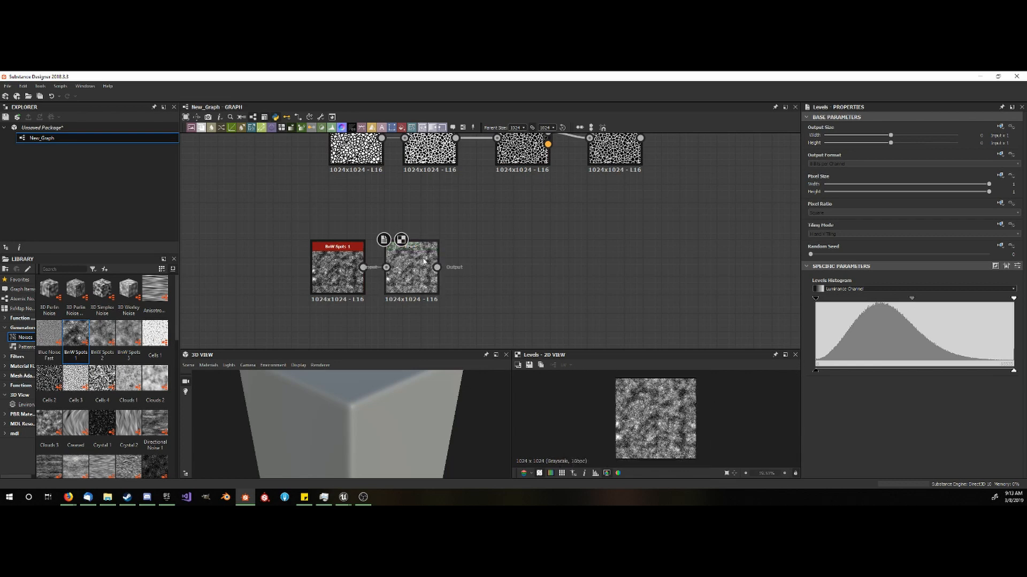
click(531, 366)
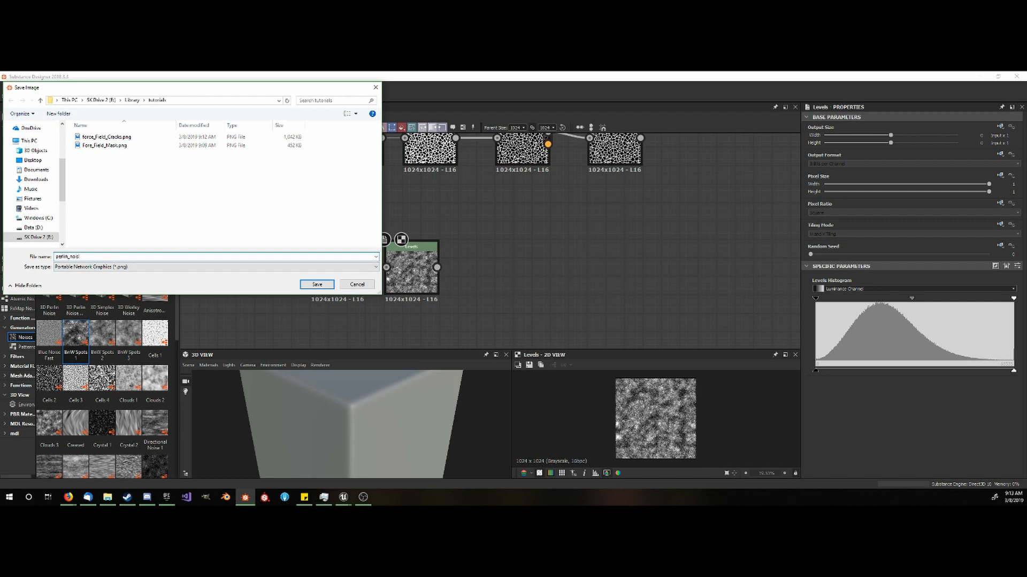
key(Return)
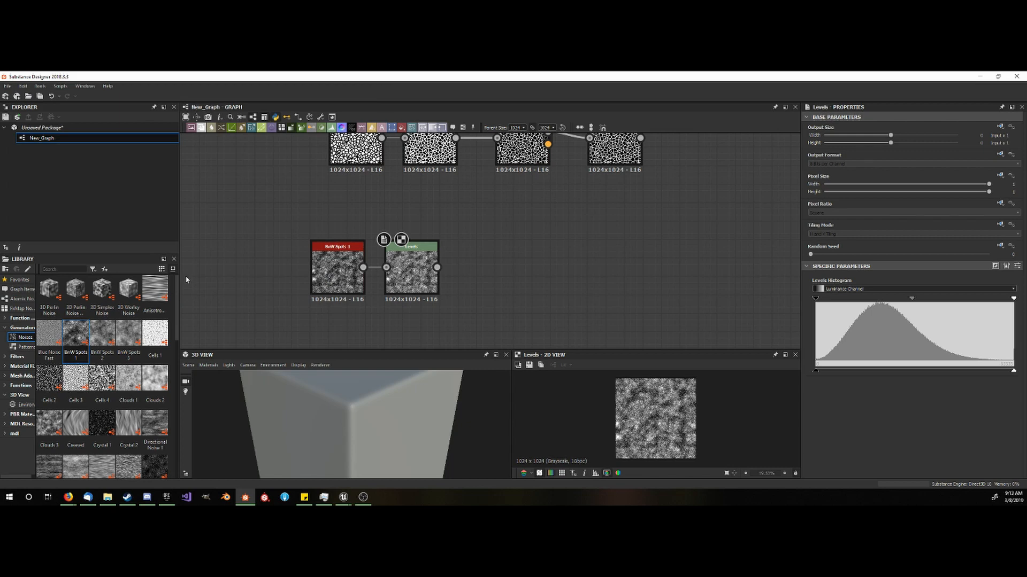
click(1016, 76)
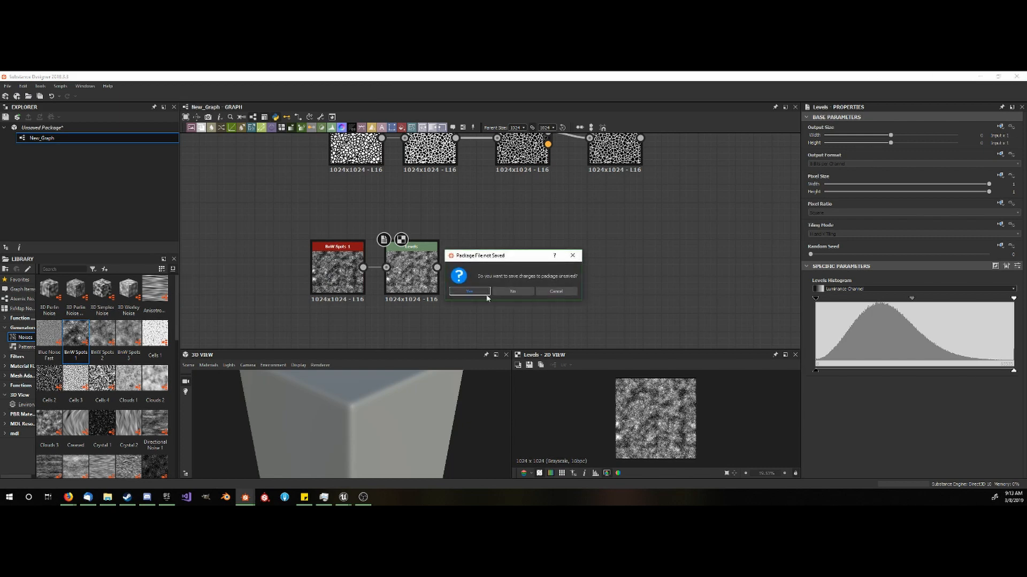
click(513, 292)
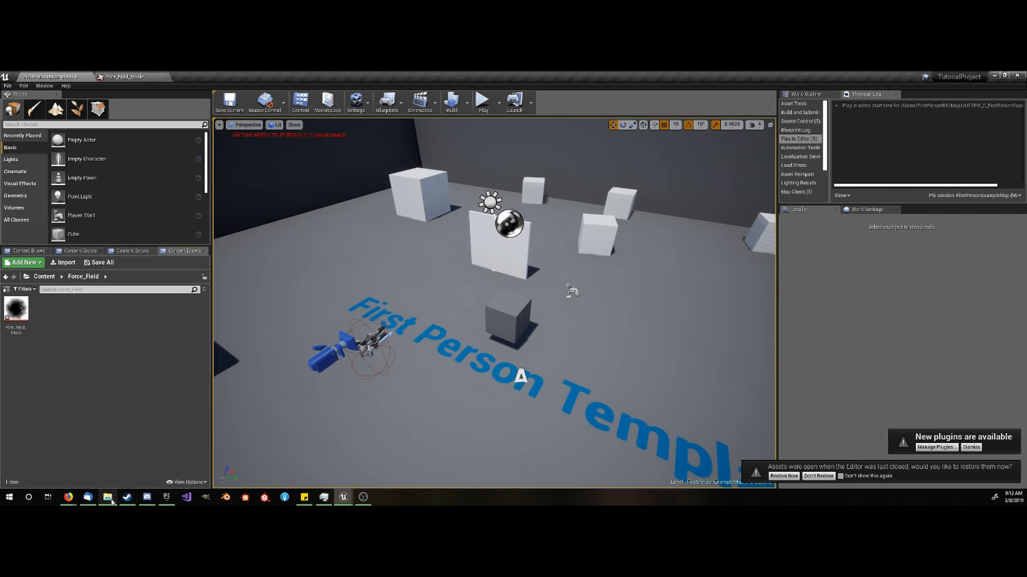
- Switch to File Explorer and import Force_Field_Cracks.png and perlin_noise.png from the tutorials folder into Unreal's Force_Field content folder
click(107, 498)
click(420, 202)
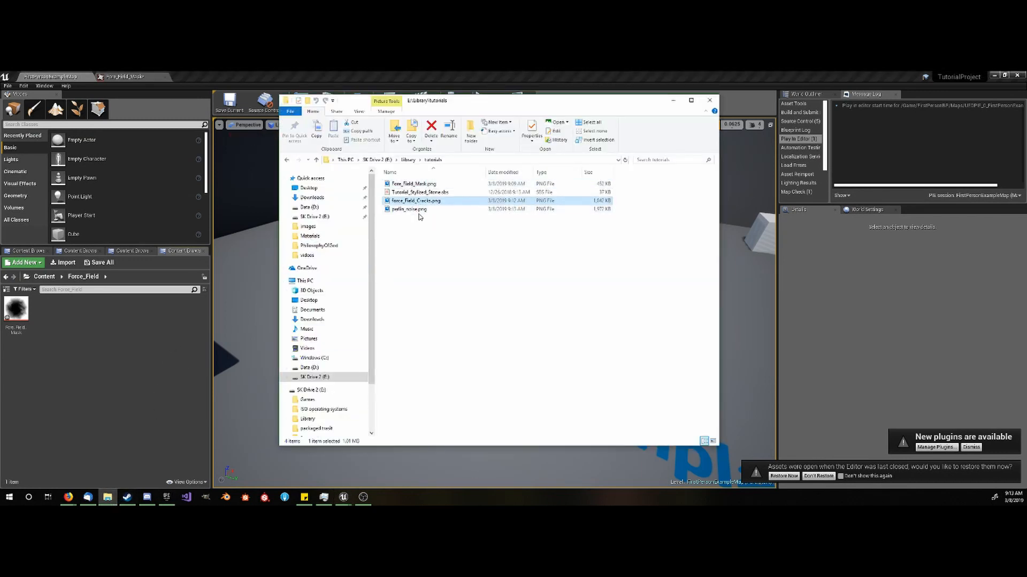
shift+click(417, 210)
drag(411, 208, 124, 362)
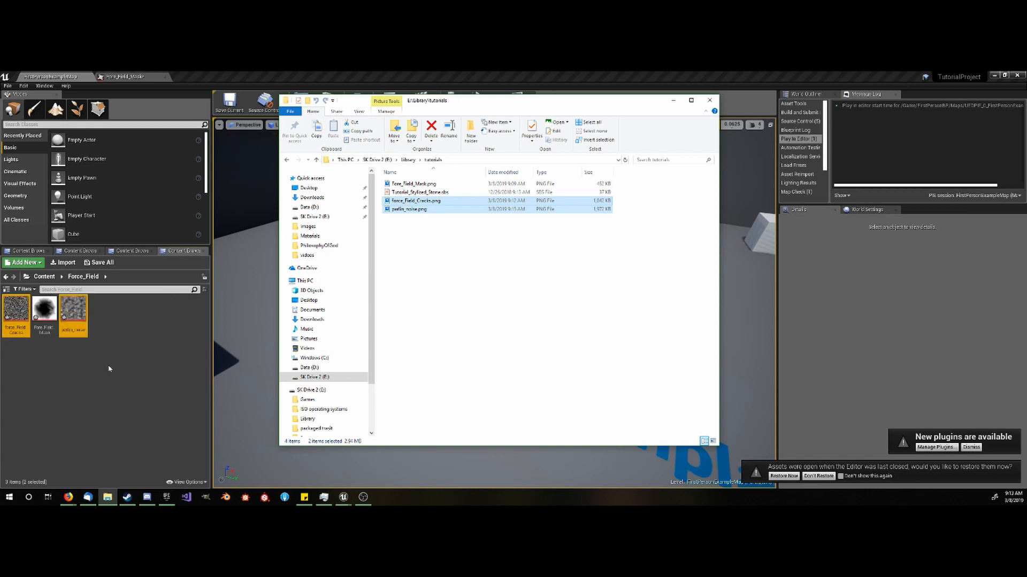
click(124, 367)
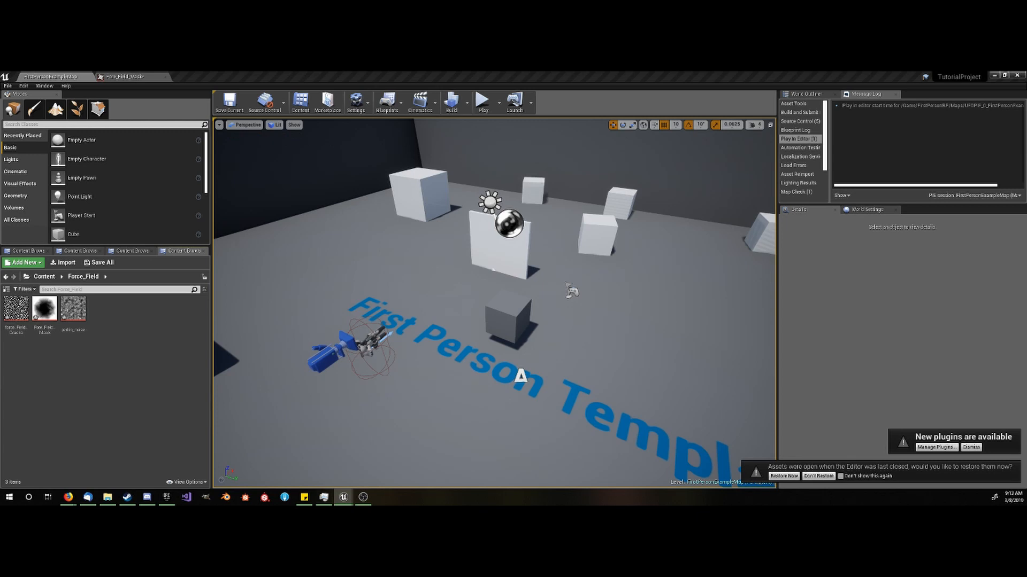
- Create a new material named Force_Field_Master in the Force_Field content folder
right_click(117, 313)
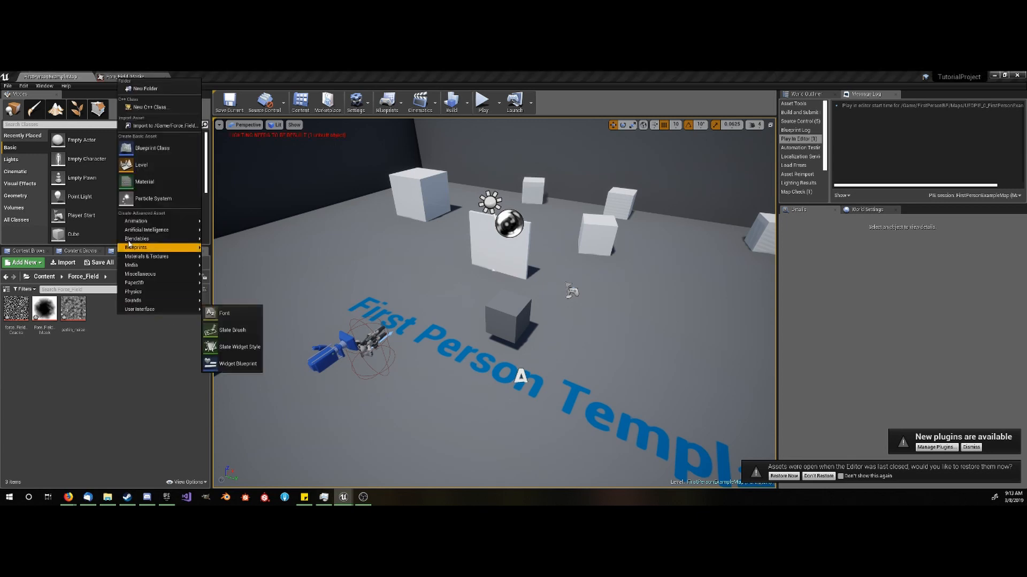
click(146, 186)
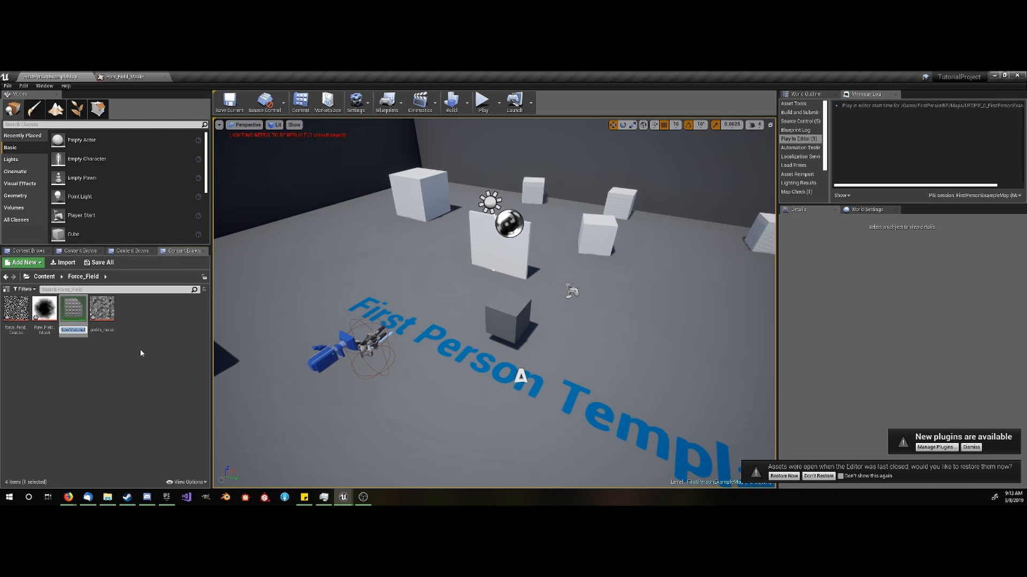
text(Force_)
text(Field)
text(_Master)
key(Return)
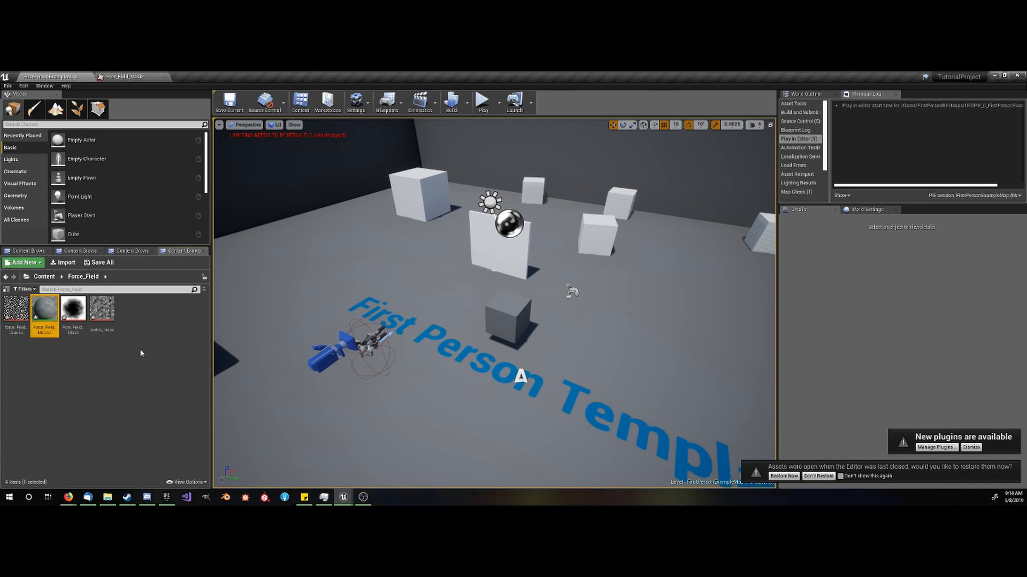
- Open the Force_Field_Master material for editing and set its blend mode to Translucent
double_click(45, 309)
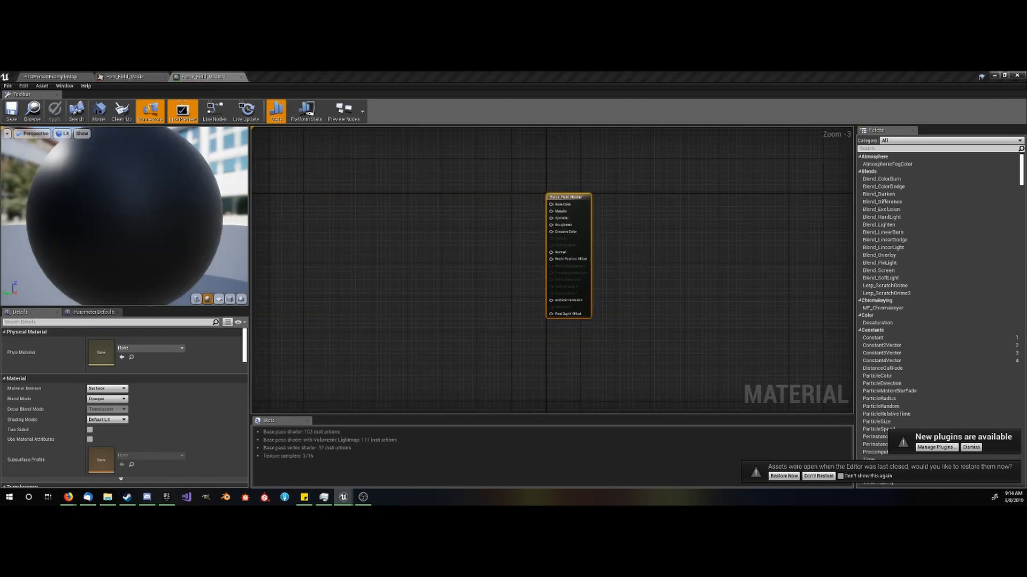
scroll(371, 249, up, 3)
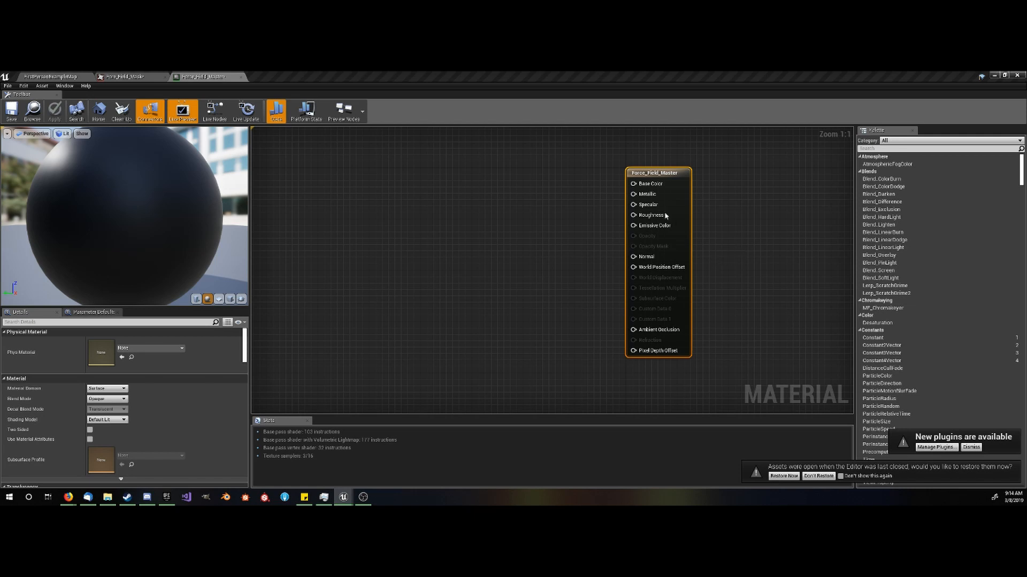
drag(680, 196, 462, 227)
right_drag(523, 297, 680, 249)
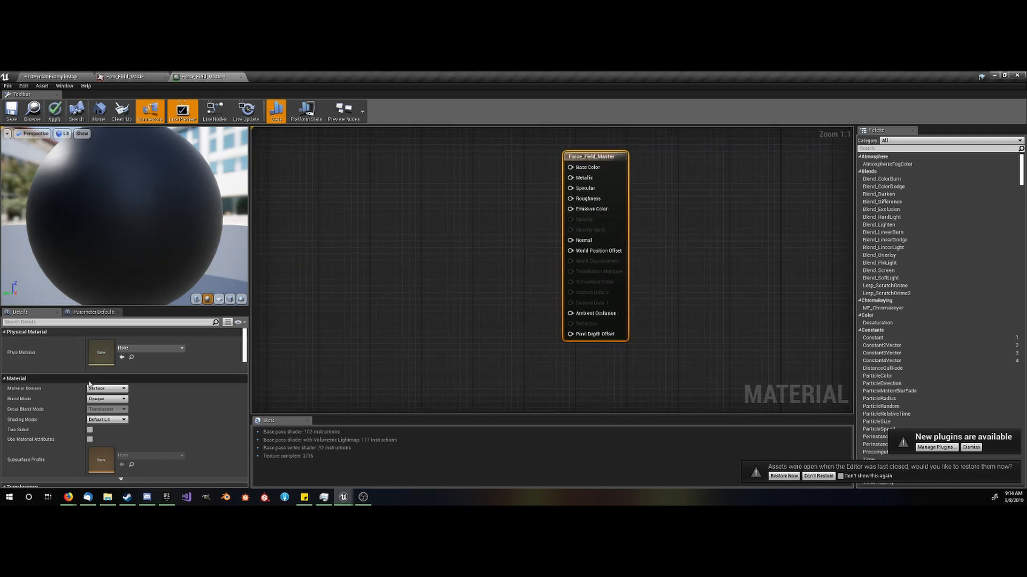
click(109, 399)
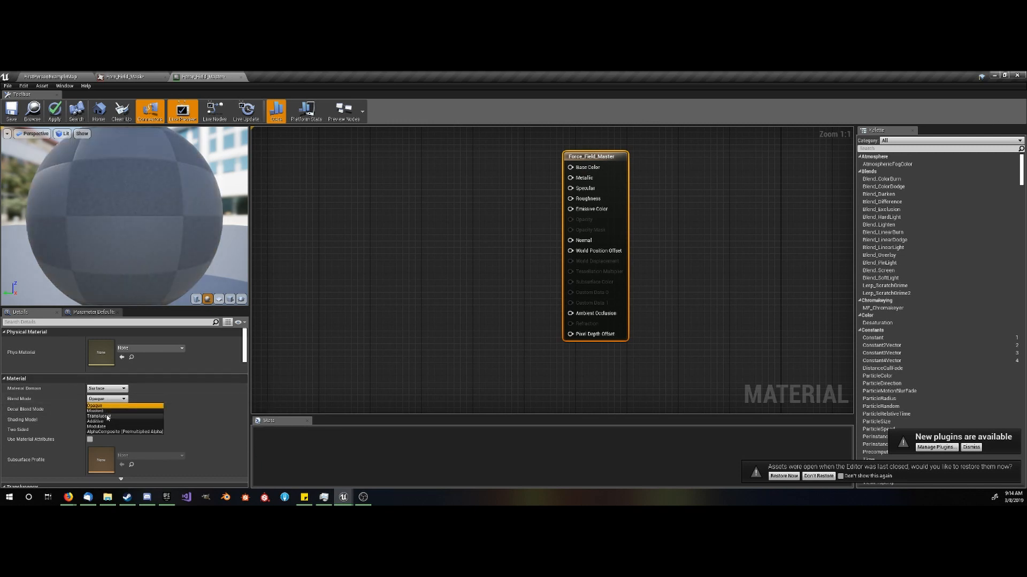
click(103, 416)
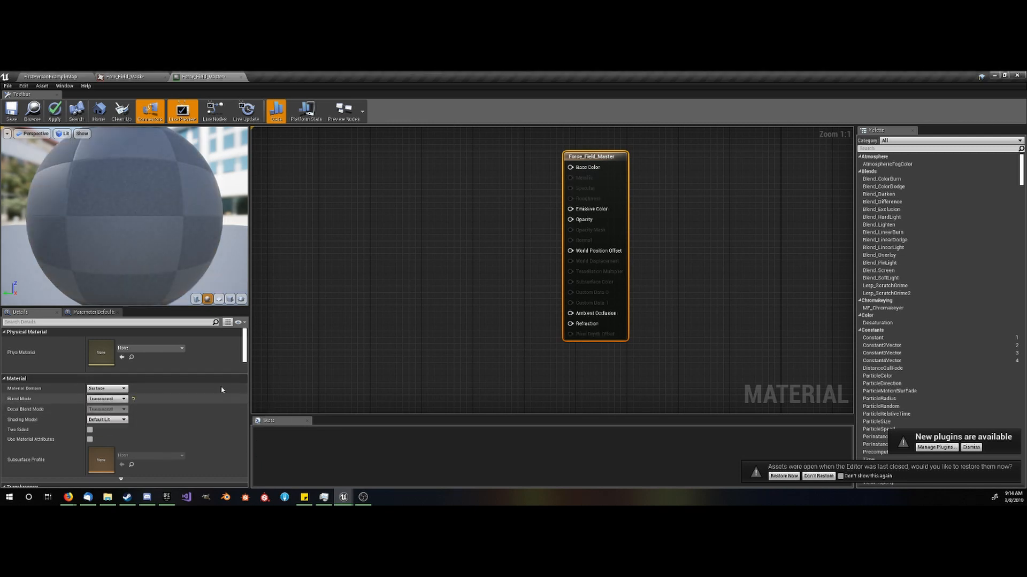
- Add a TextureCoordinate node in the empty graph area well to the left of the Force_Field_Master output node
right_drag(388, 235, 505, 270)
scroll(441, 259, down, 2)
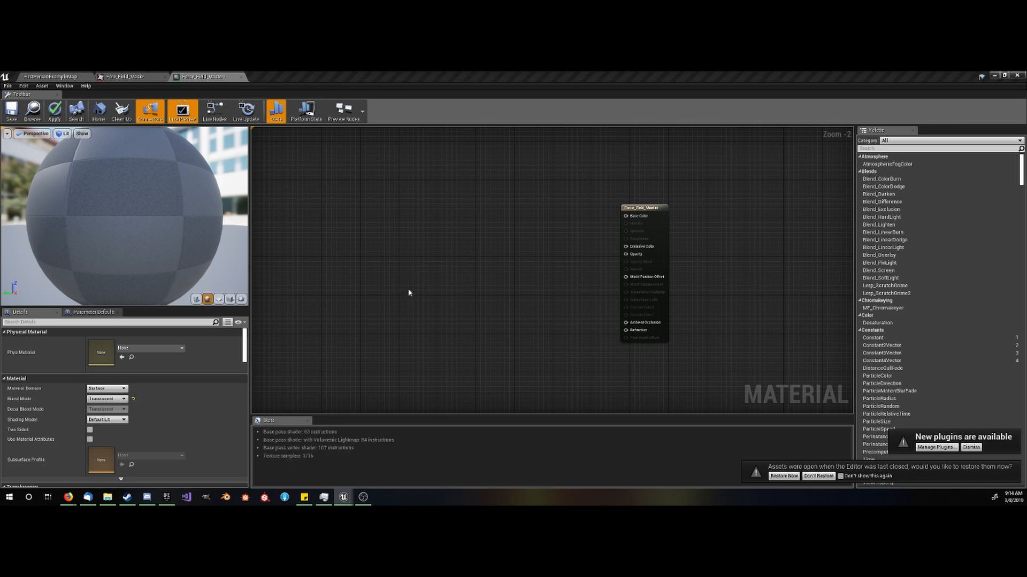
right_drag(408, 291, 550, 298)
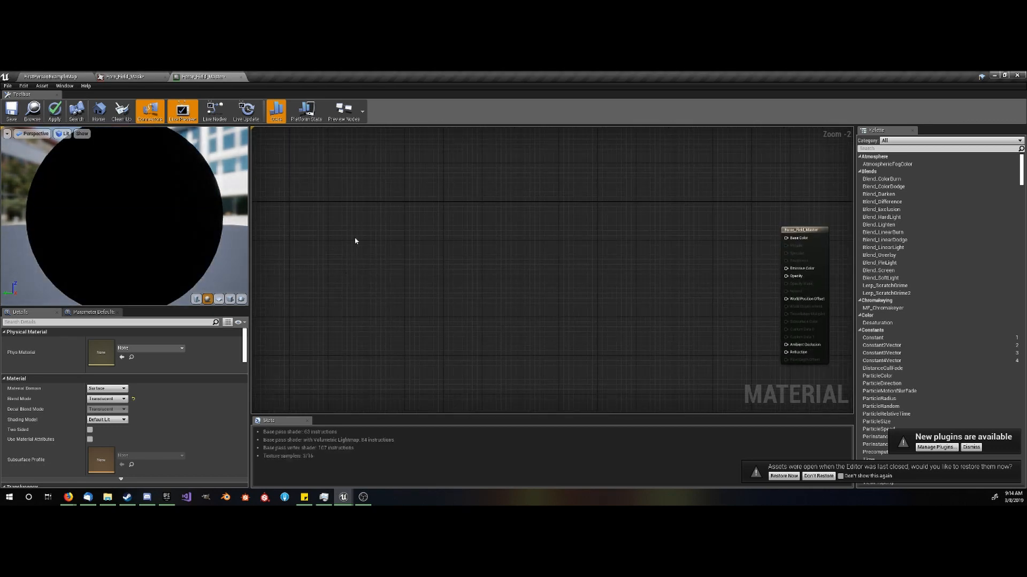
right_drag(376, 247, 469, 284)
scroll(475, 282, down, 2)
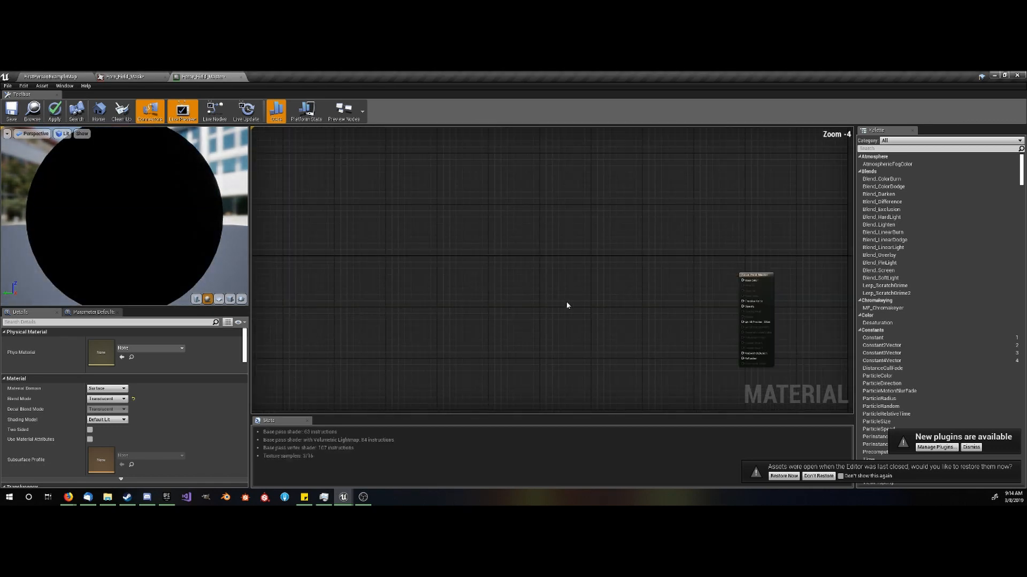
right_drag(539, 304, 607, 259)
scroll(406, 261, up, 1)
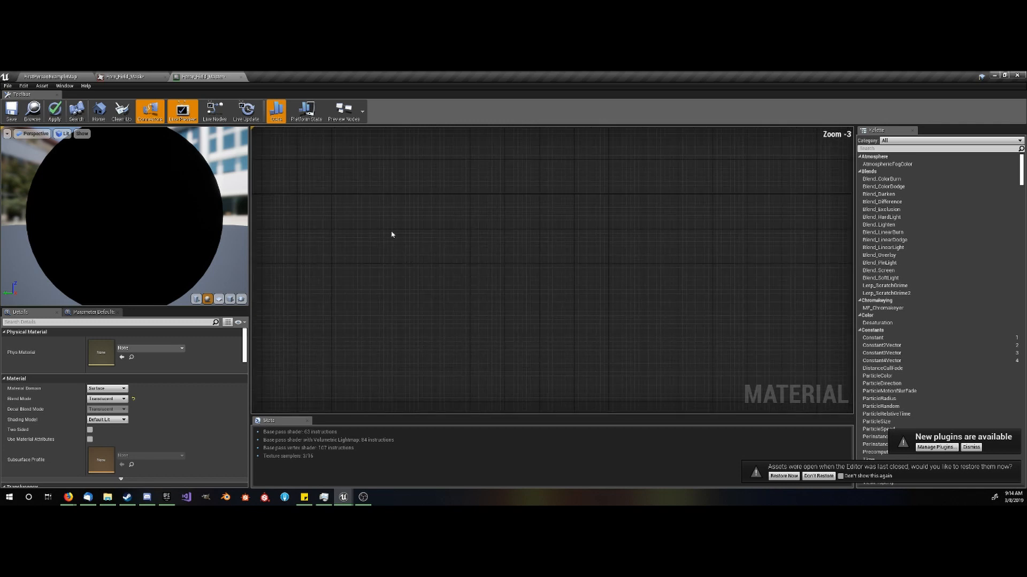
right_click(344, 216)
scroll(344, 216, down, 3)
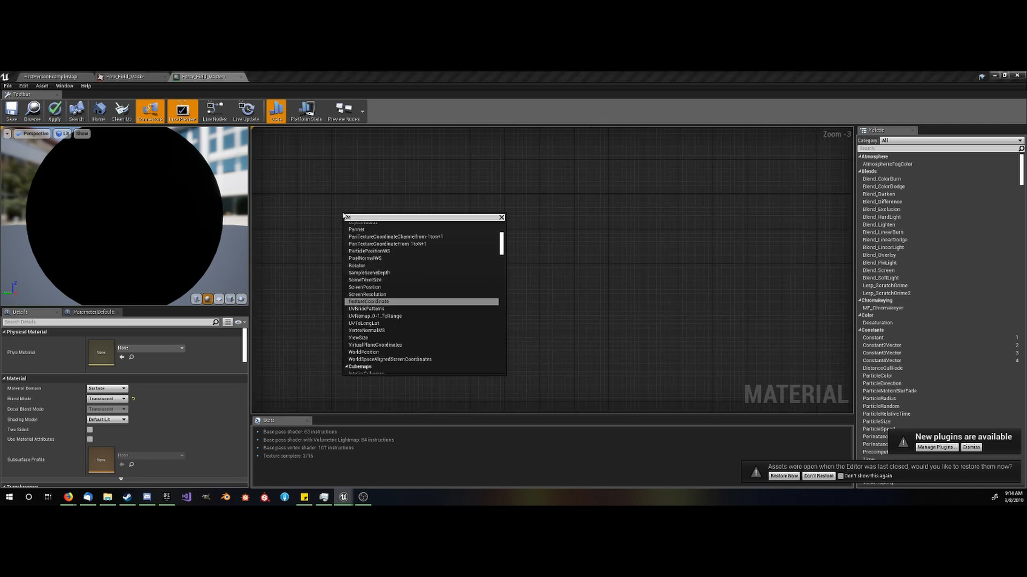
text(texture o)
text(oord)
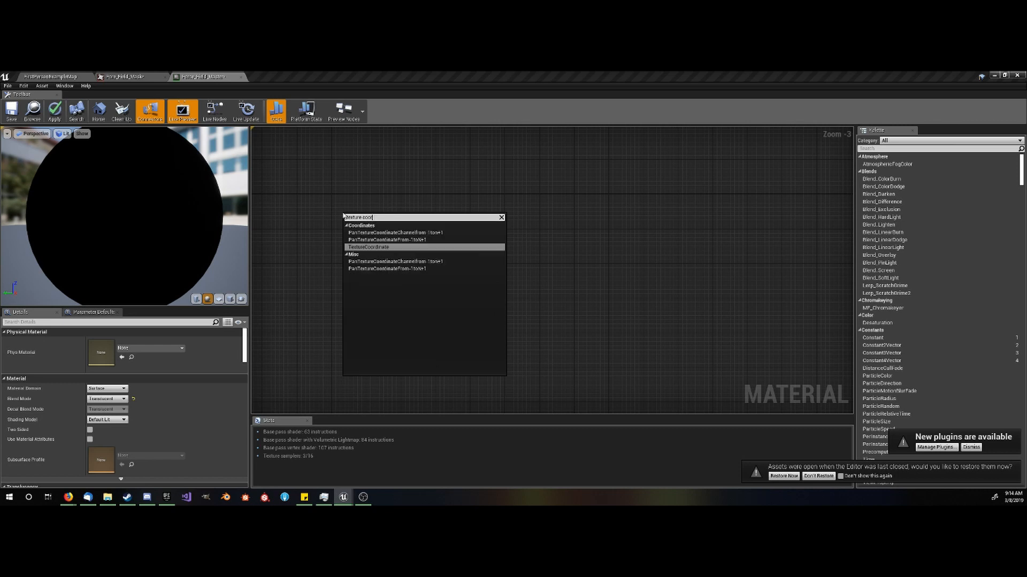
key(Return)
scroll(342, 217, up, 3)
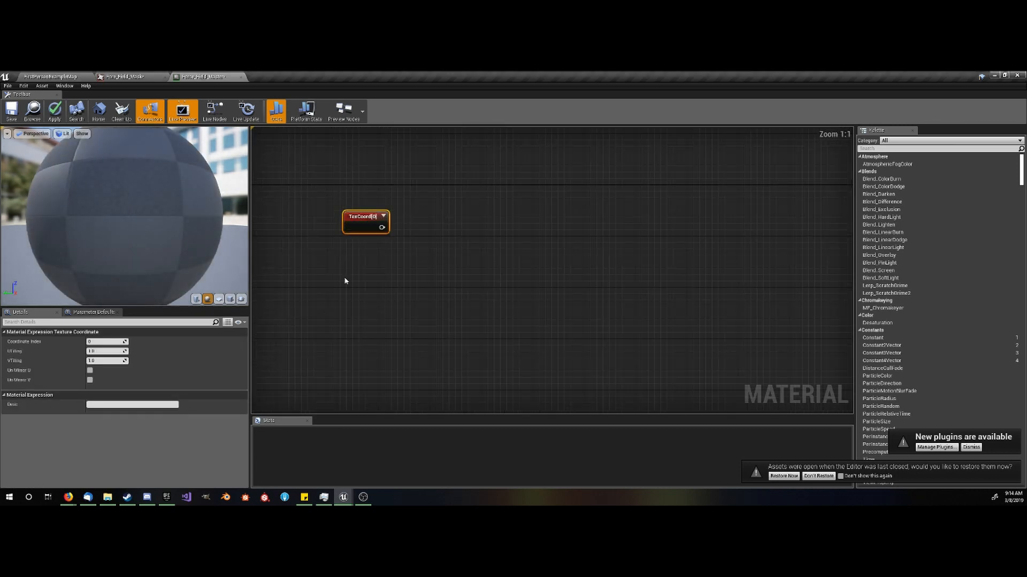
- Add a vector parameter named "Tiling and Offset" below the TexCoord node
click(310, 274)
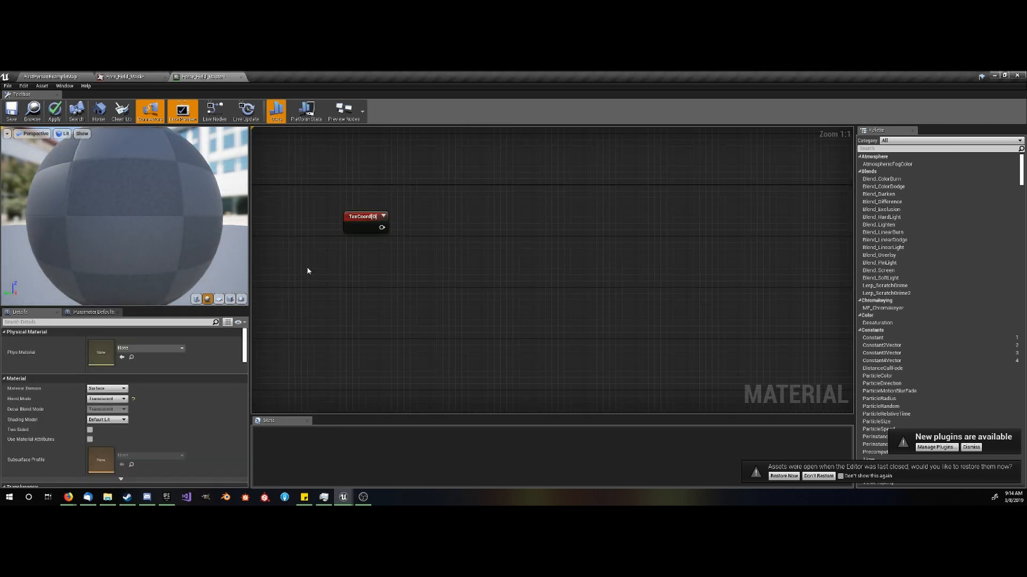
click(307, 271)
text(vvvvvv)
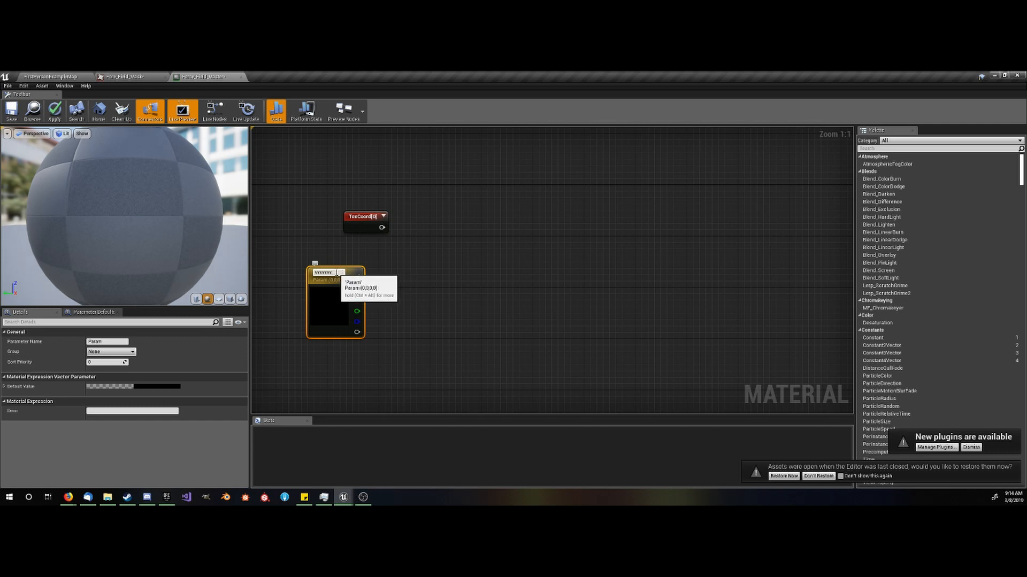
key(BackSpace)
key(BackSpace)
key(BackSpace)
key(BackSpace)
key(BackSpace)
key(BackSpace)
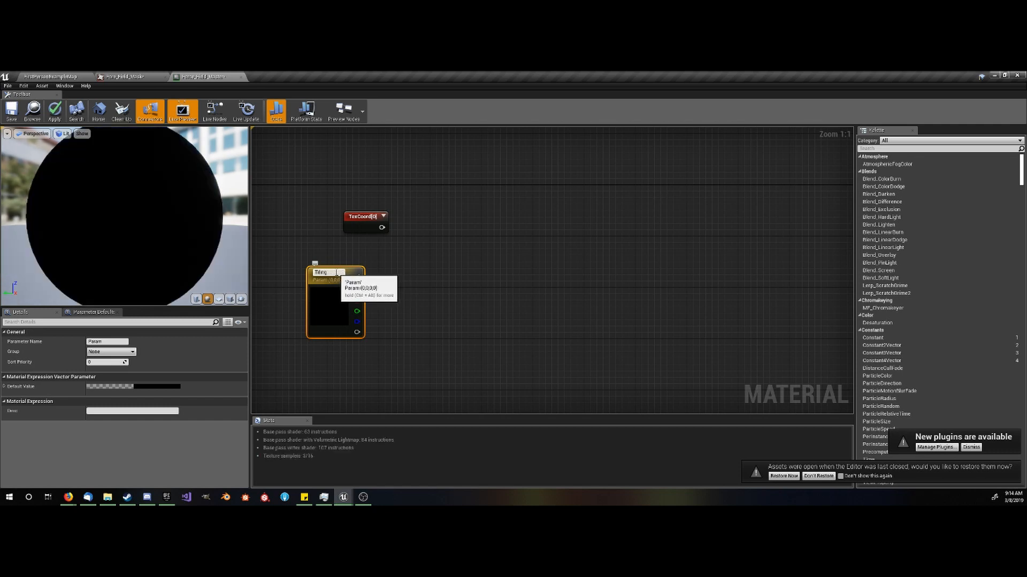
text(and Offset)
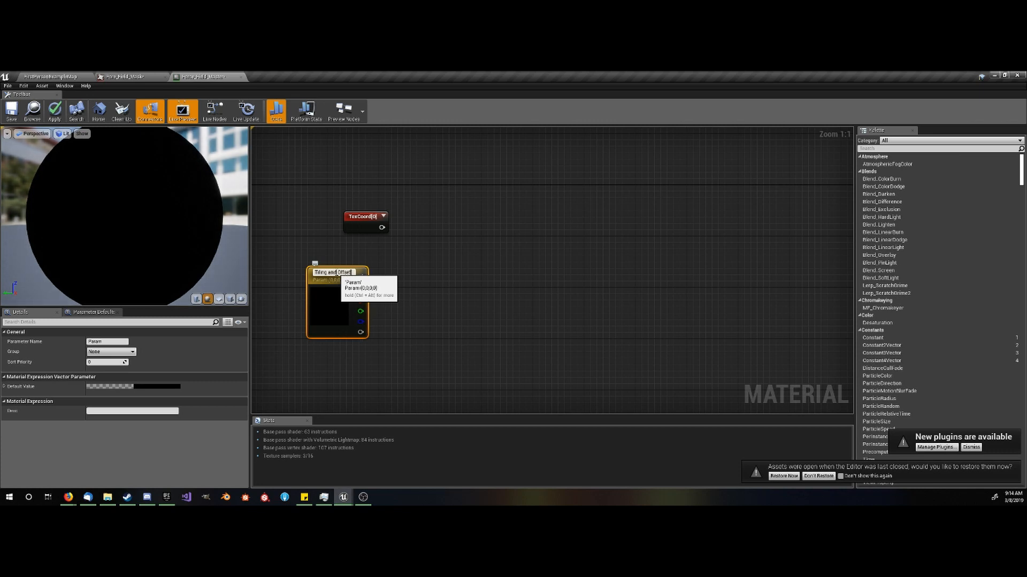
key(Return)
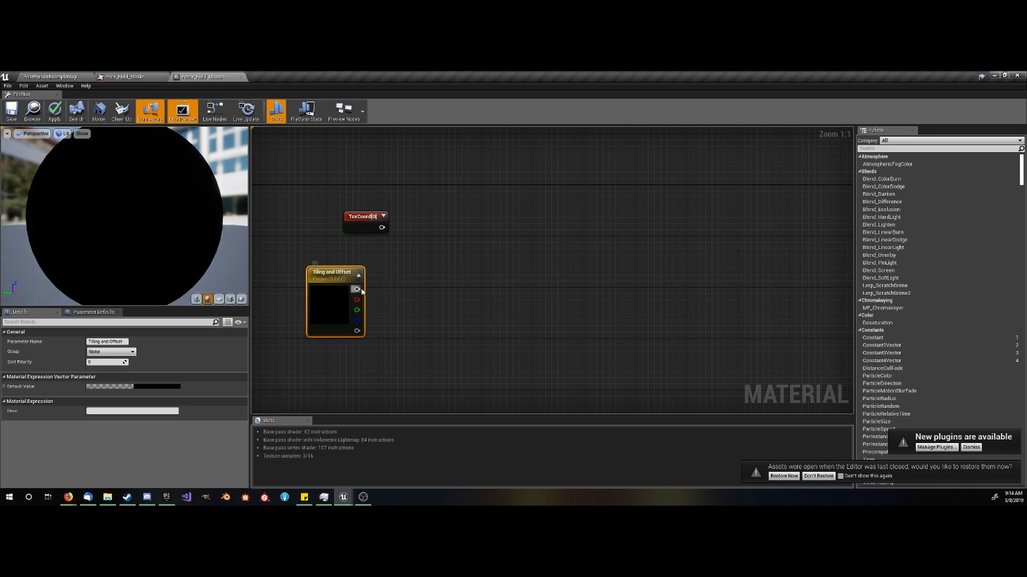
- Set the red and green channels of the Tiling and Offset parameter's default value to 1
click(117, 389)
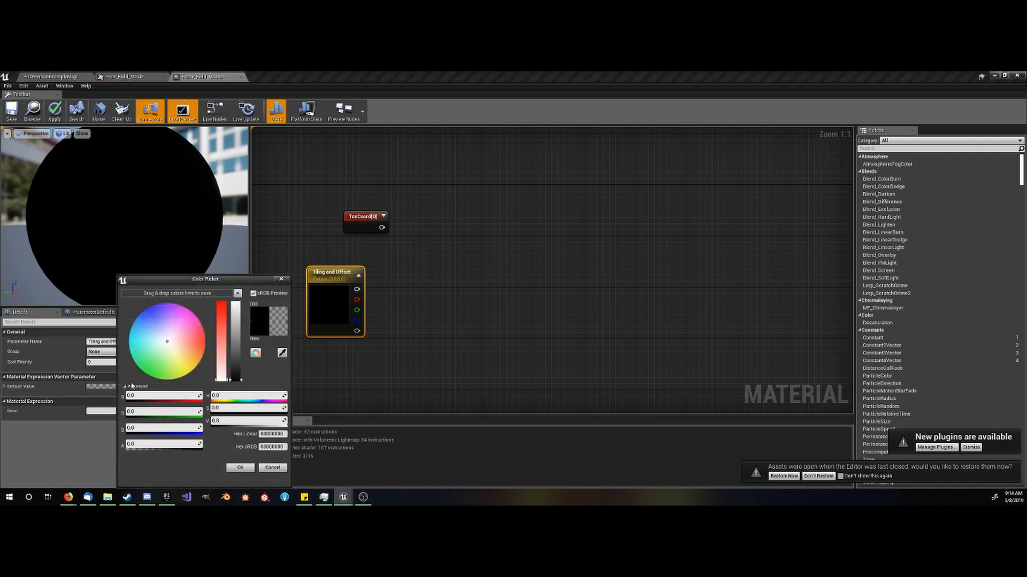
click(139, 394)
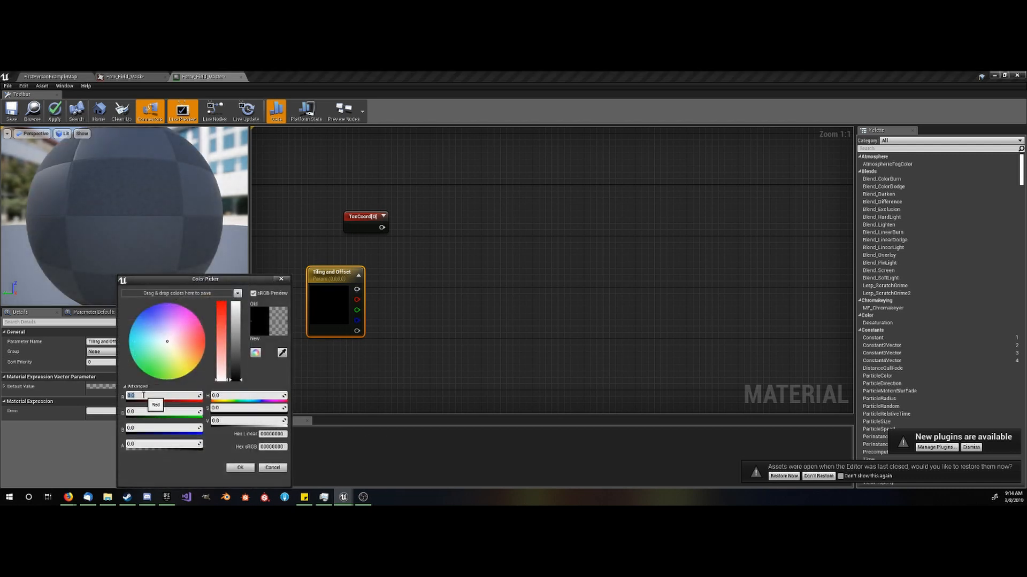
text(1)
click(139, 413)
text(1)
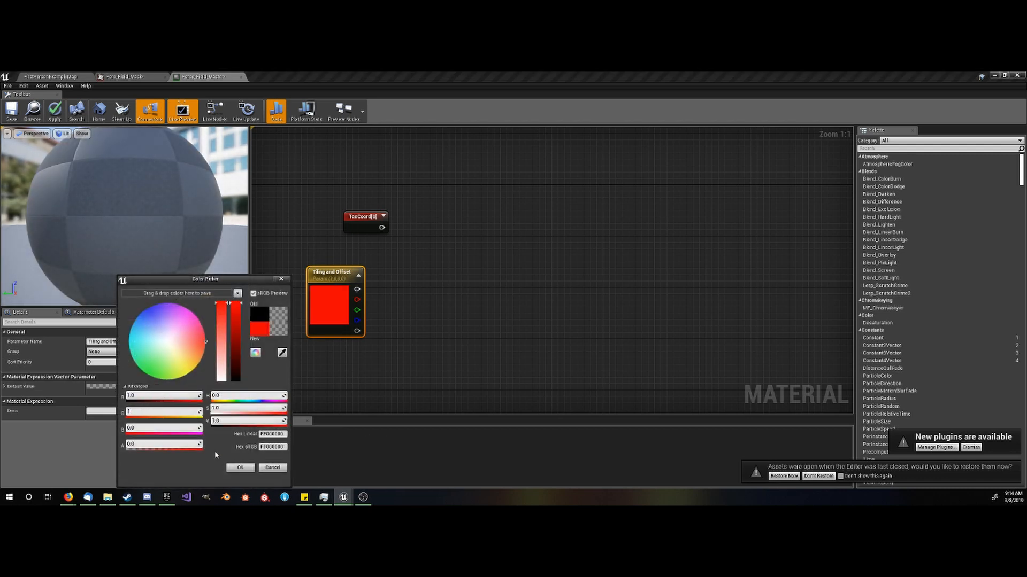
click(239, 468)
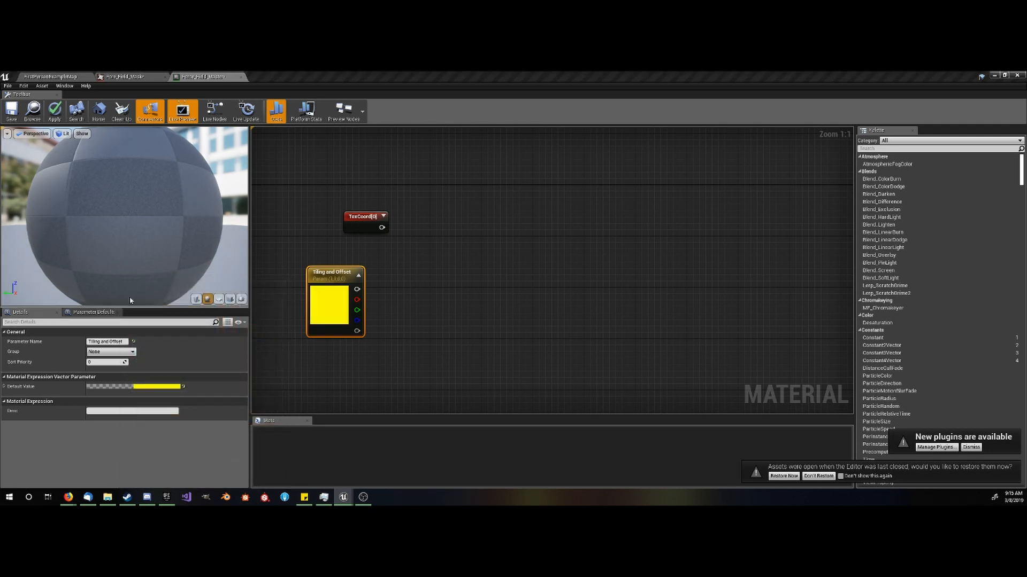
- Set the red and green channels of the Tiling and Offset parameter's default value to 0.2
click(122, 386)
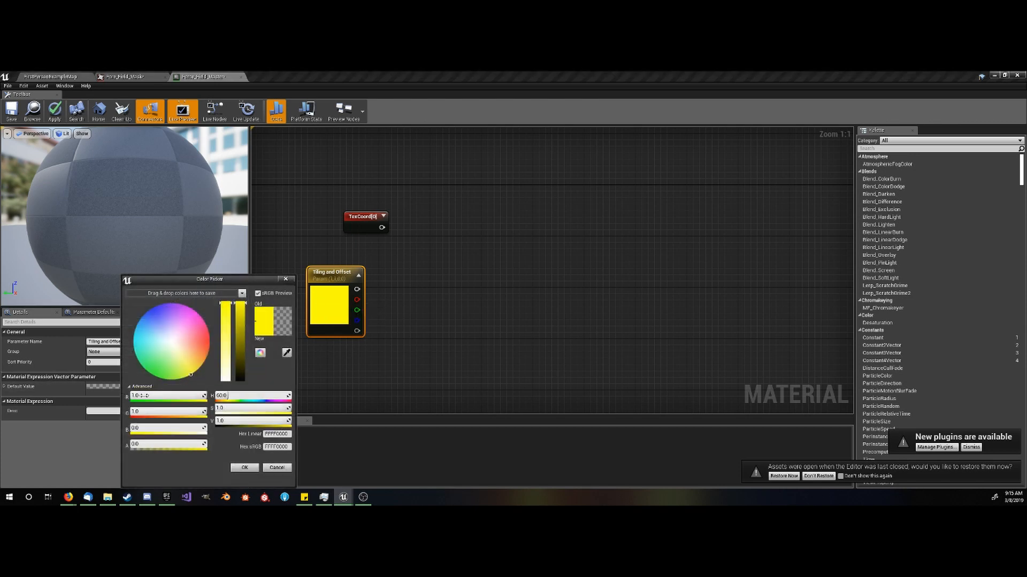
click(164, 396)
text(.2)
click(150, 412)
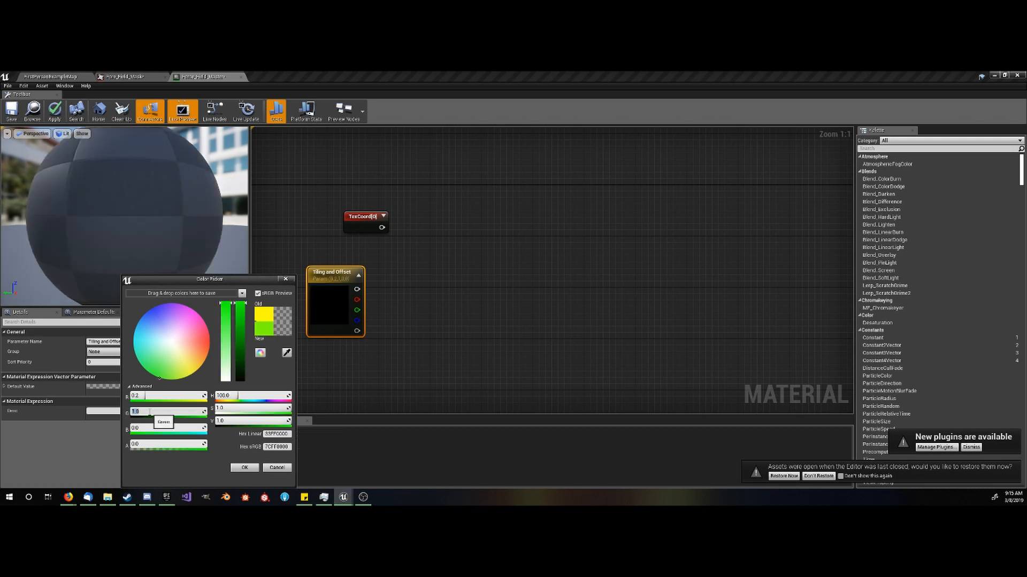
text(.2)
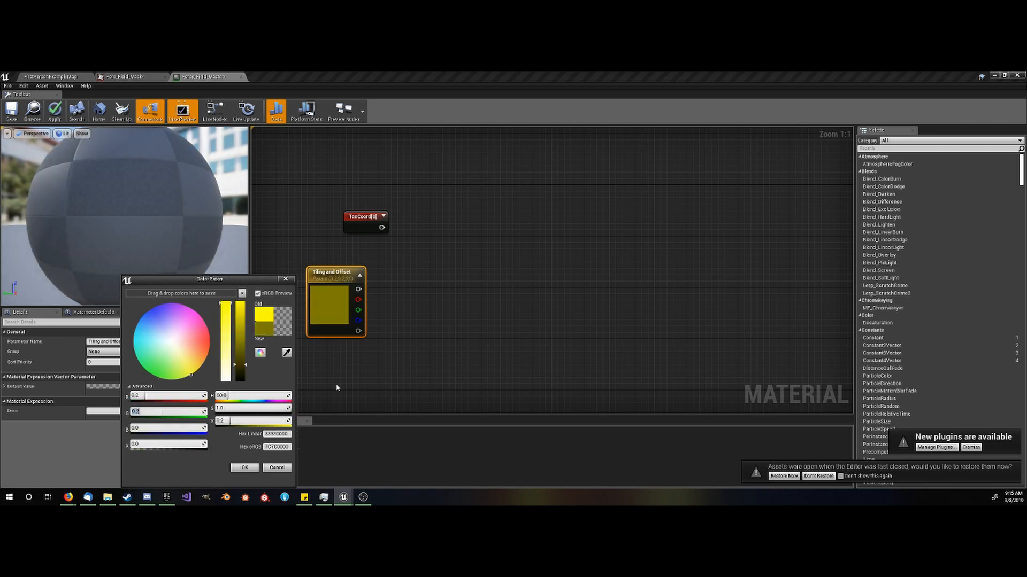
click(367, 377)
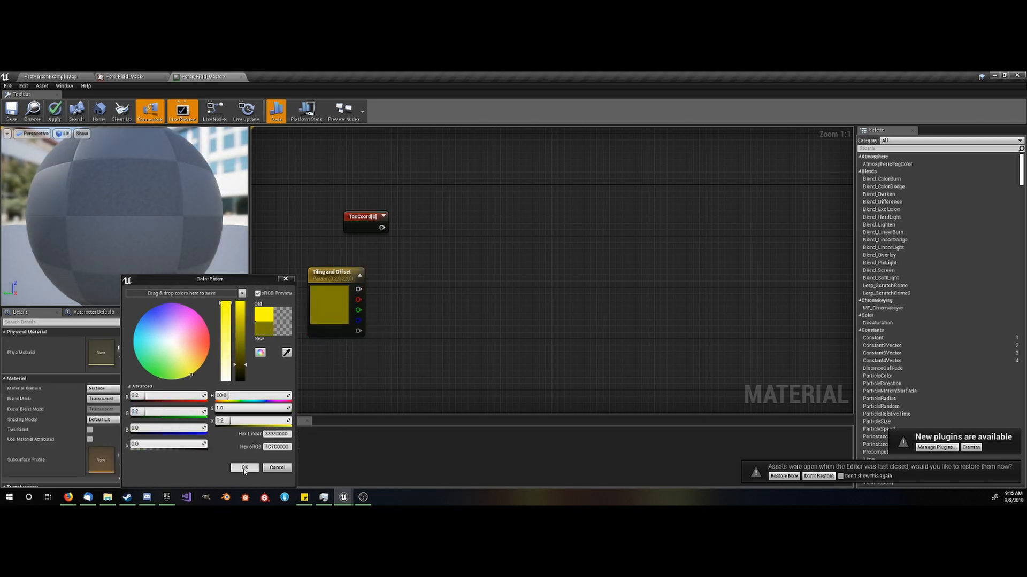
click(244, 468)
- Add two Append nodes, feeding Tiling and Offset's red and green into the first and its blue and alpha into the second
right_drag(388, 324, 347, 276)
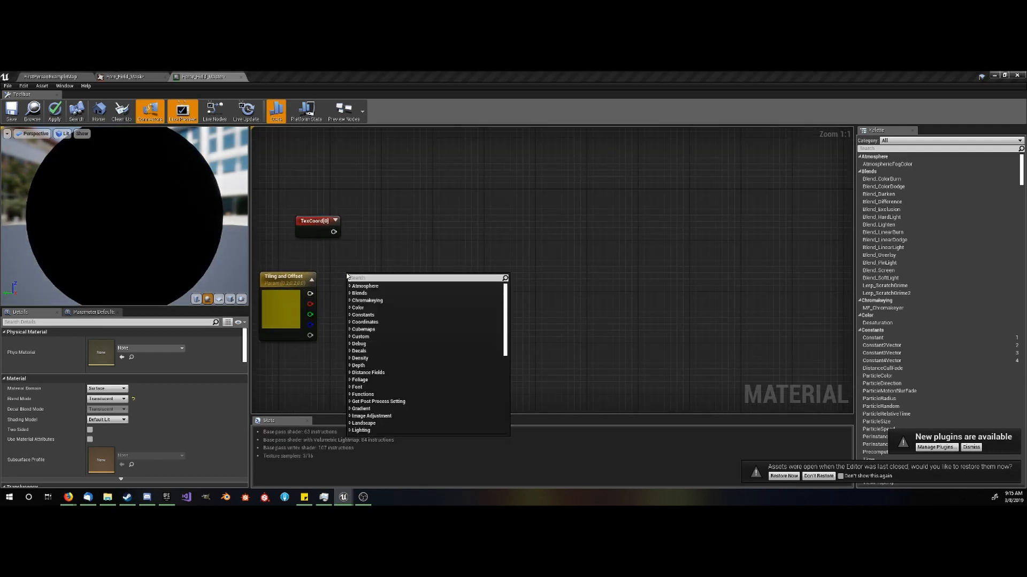
text(append)
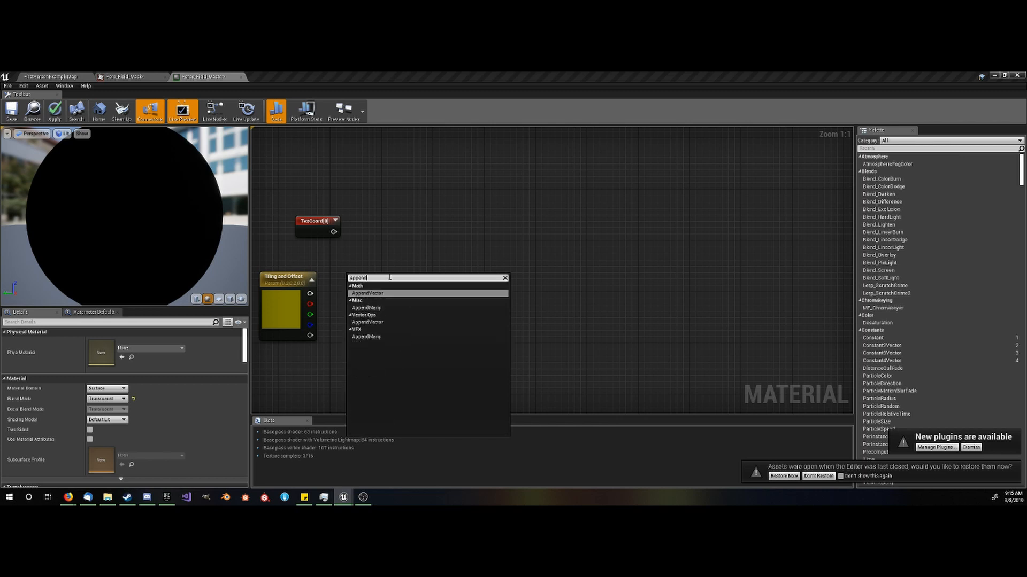
key(Return)
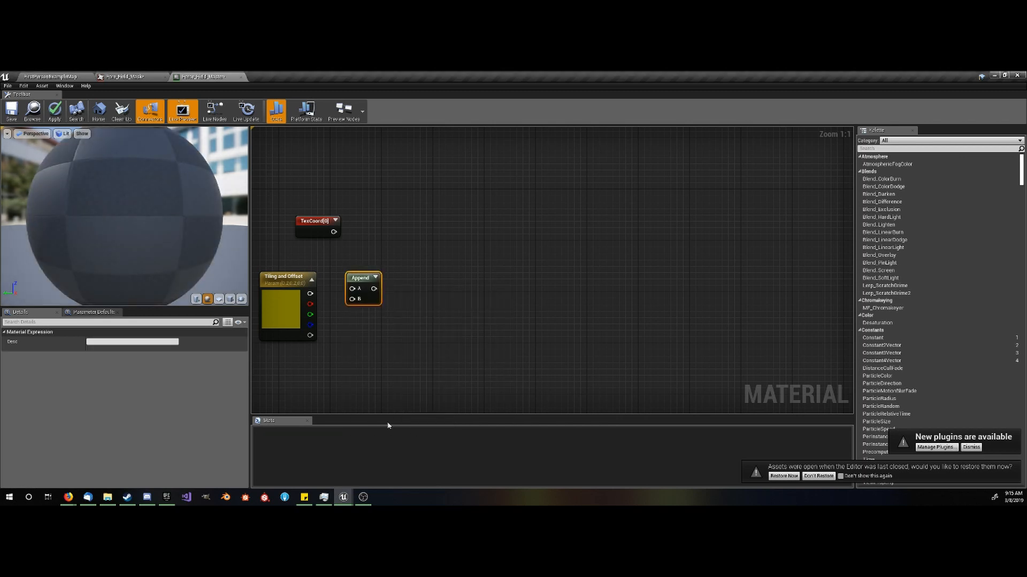
key(ctrl+w)
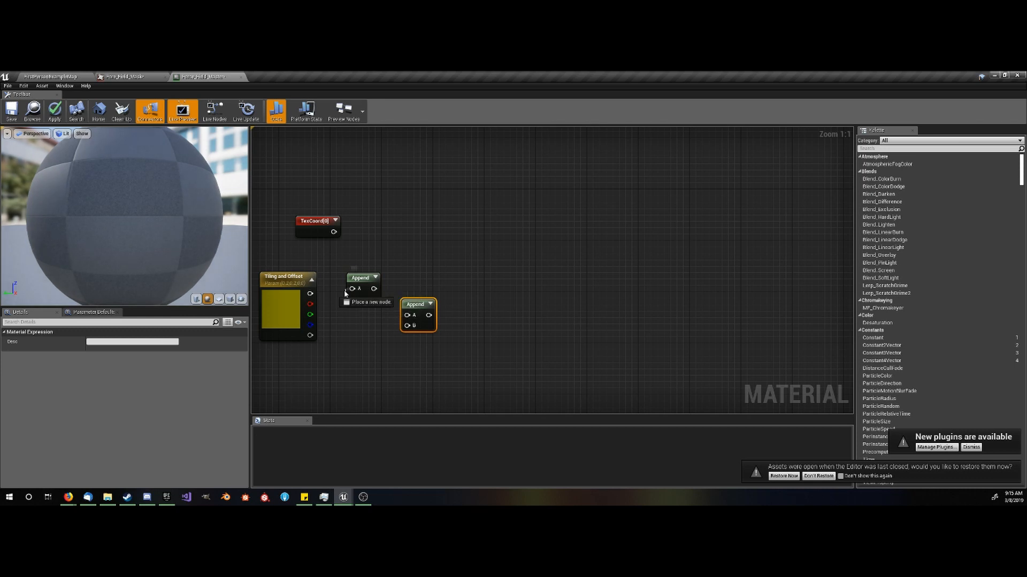
mouse_move(352, 289)
mouse_down()
mouse_move(310, 303)
mouse_move(352, 299)
mouse_up()
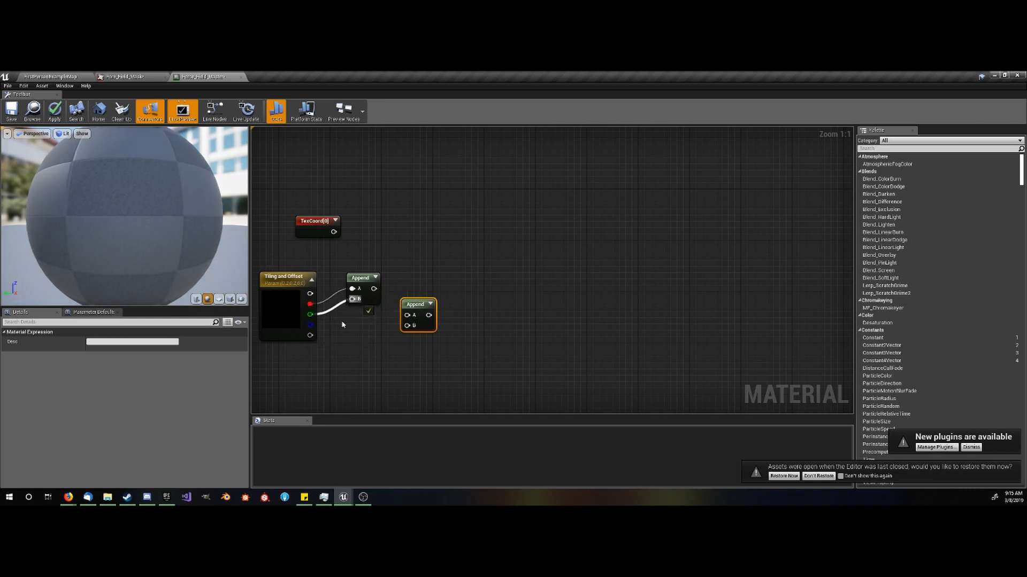
mouse_move(310, 325)
mouse_down()
mouse_move(409, 313)
mouse_move(355, 350)
mouse_move(309, 337)
mouse_up()
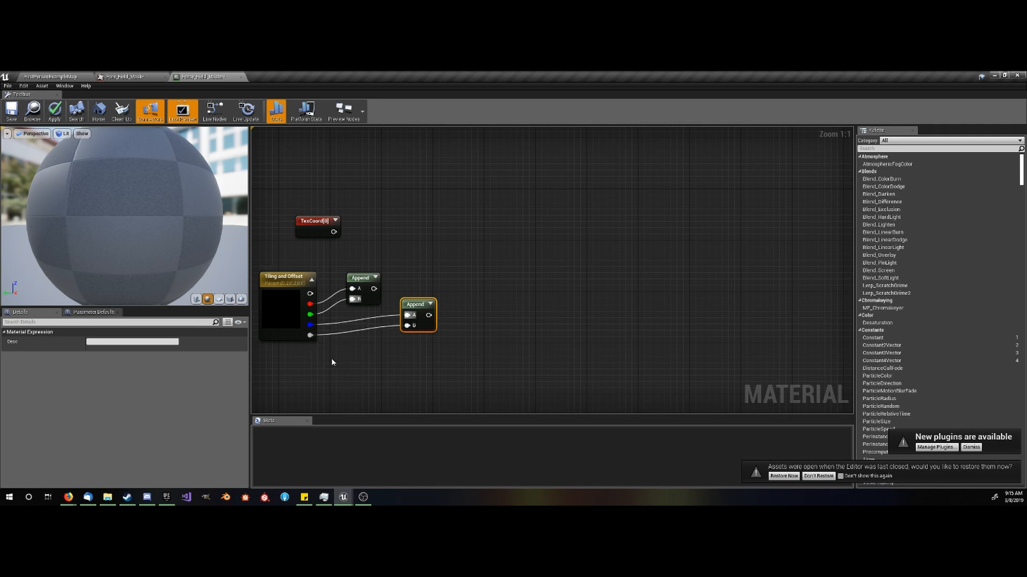
- Add Multiply and Add nodes that multiply TexCoord by the red-green Append and add the blue-alpha Append to the result
right_drag(434, 273, 420, 288)
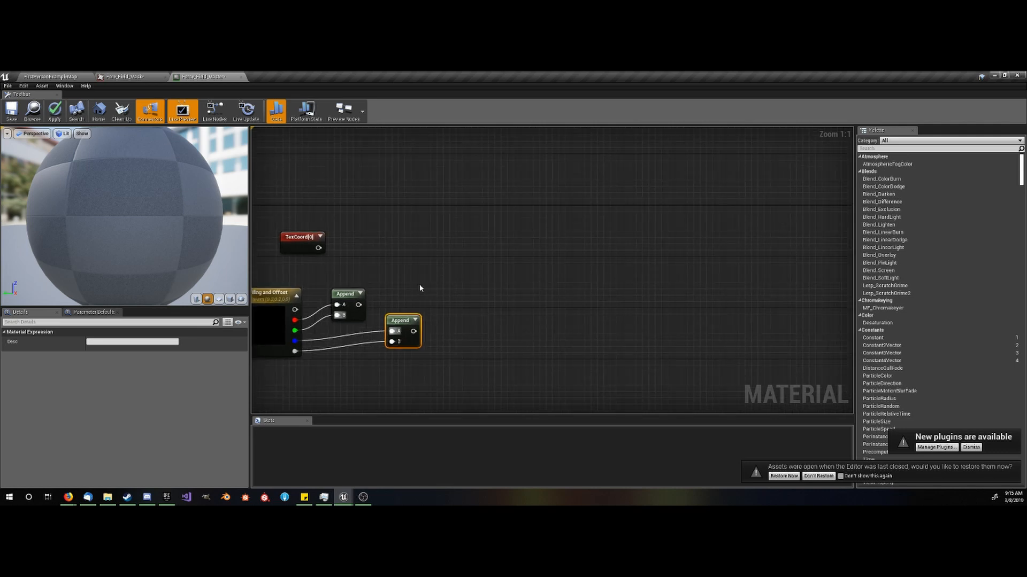
click(418, 240)
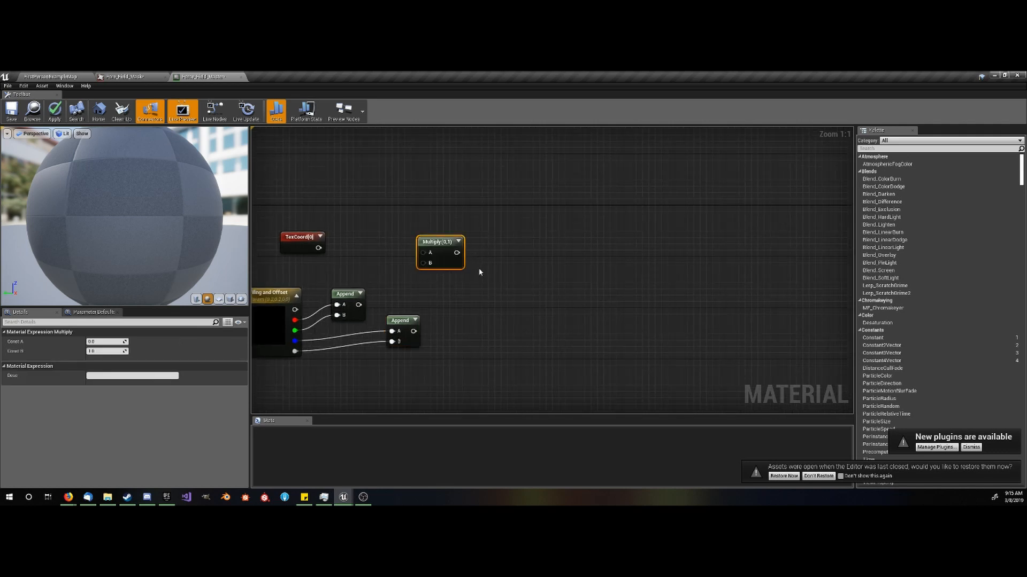
click(500, 286)
drag(422, 253, 318, 247)
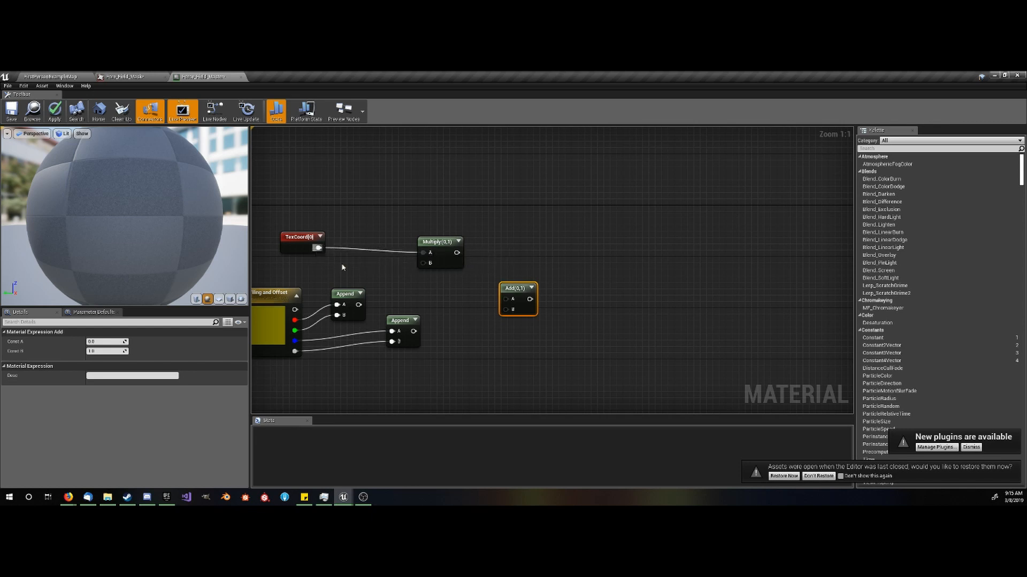
drag(359, 304, 423, 263)
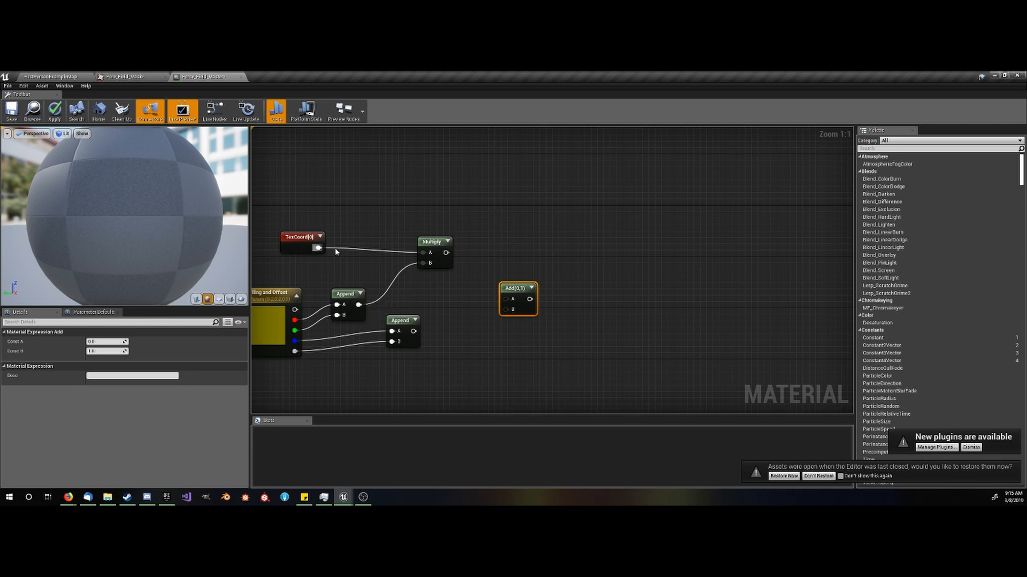
drag(413, 331, 446, 252)
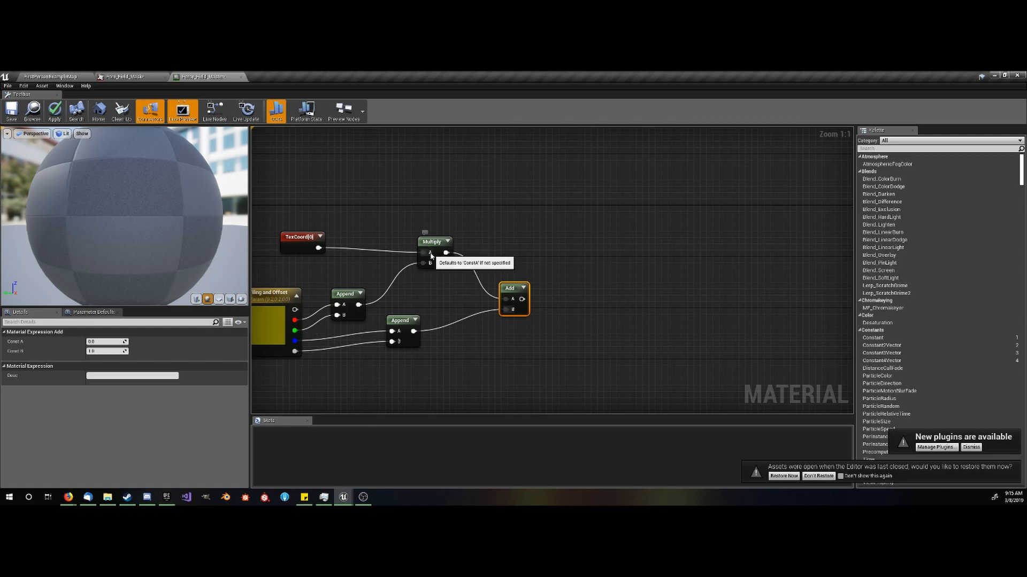
scroll(470, 357, down, 2)
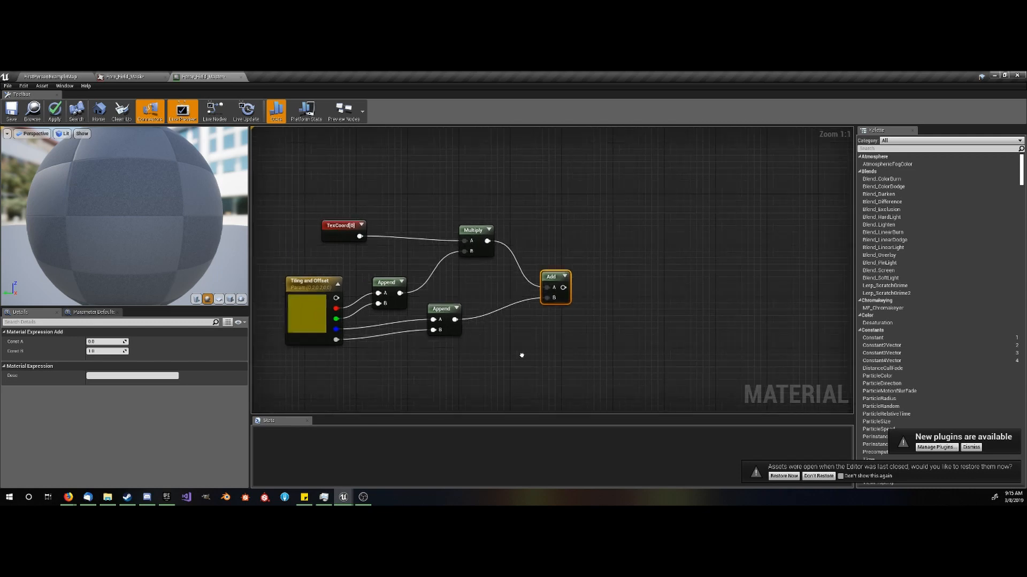
click(309, 341)
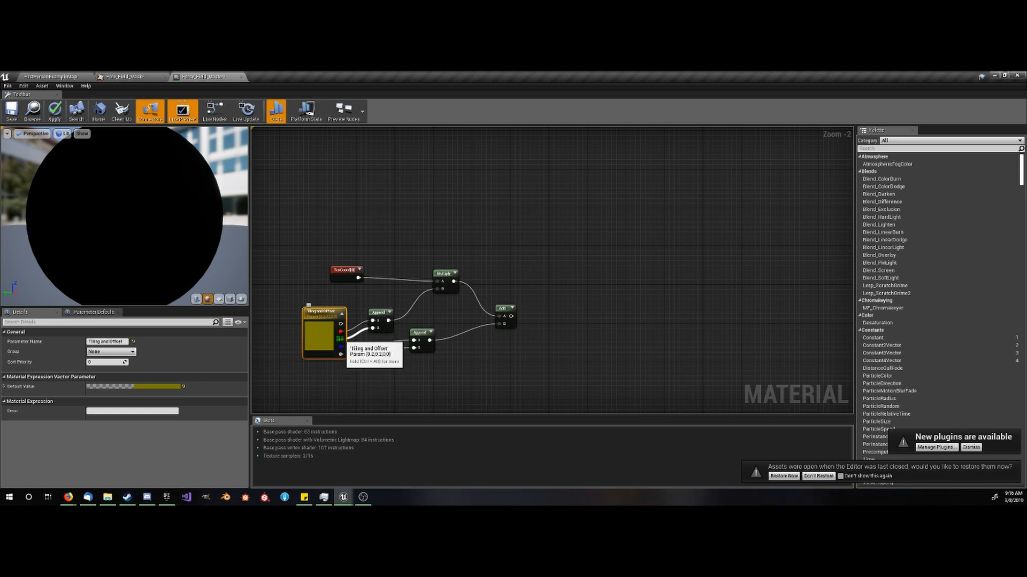
drag(341, 354, 414, 349)
click(462, 351)
right_drag(462, 350, 417, 353)
scroll(423, 350, down, 3)
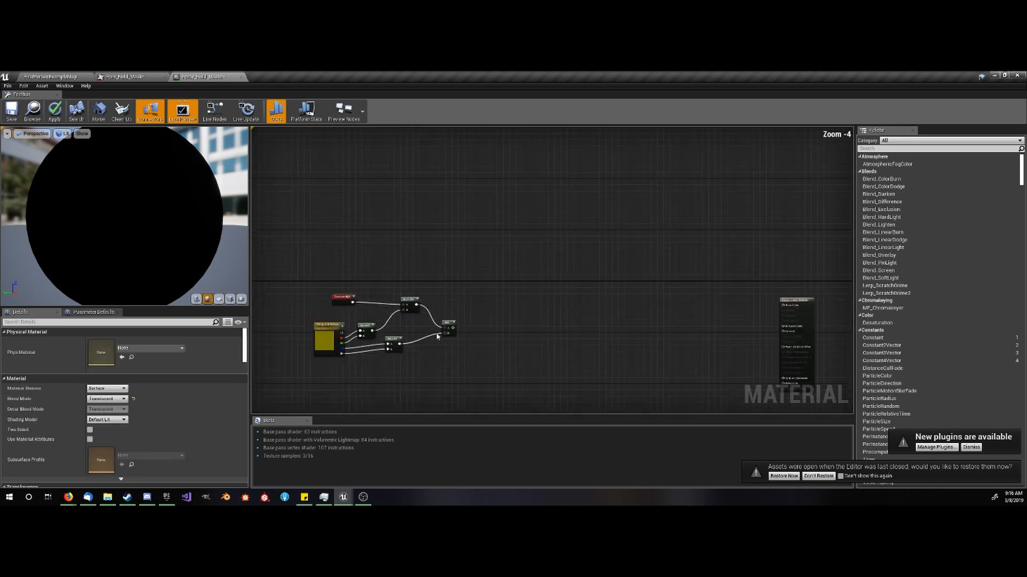
scroll(507, 324, up, 3)
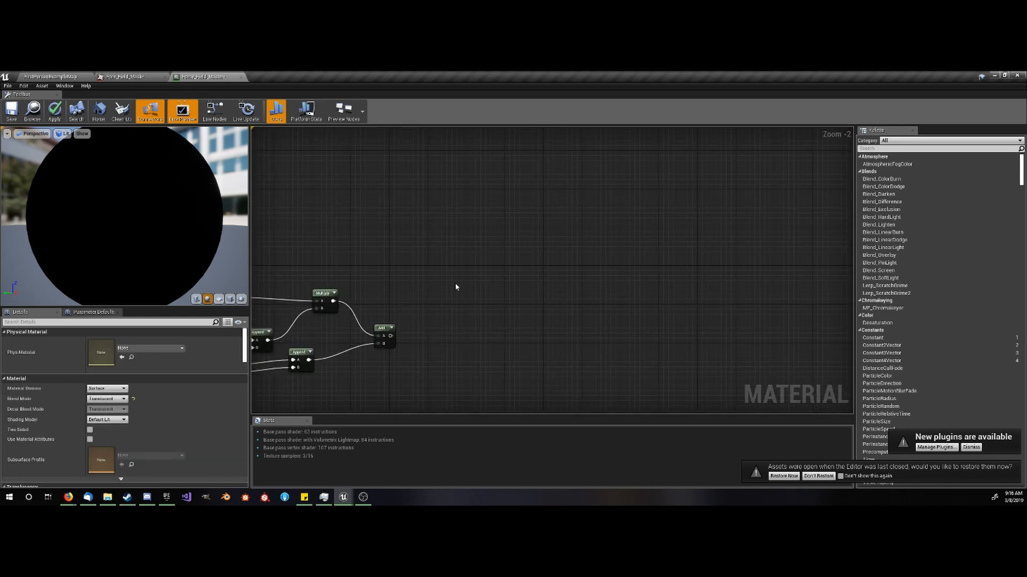
- Add a Texture Sample node beyond the Add node and assign the Force_Field cracks texture to it
click(466, 297)
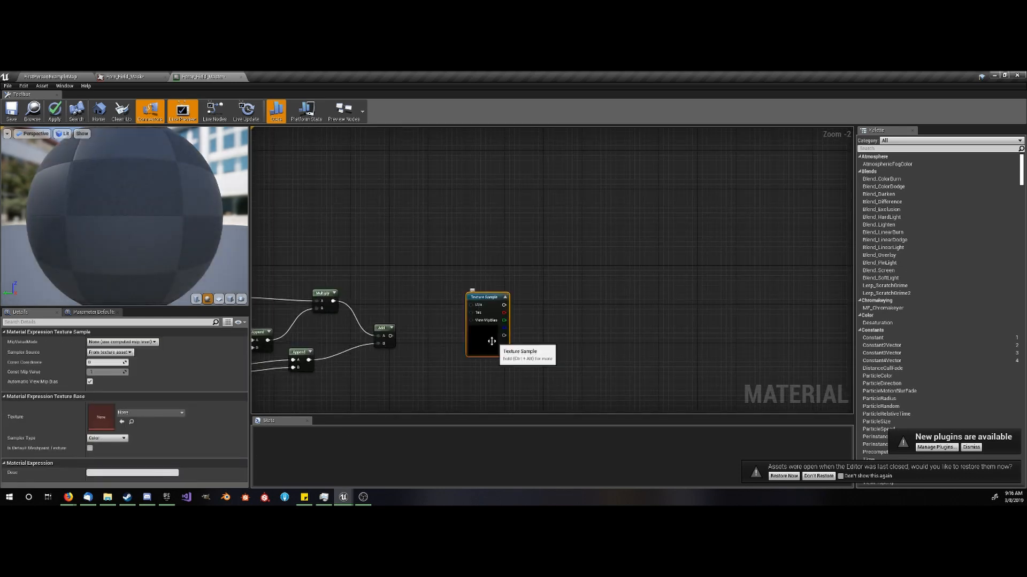
click(66, 75)
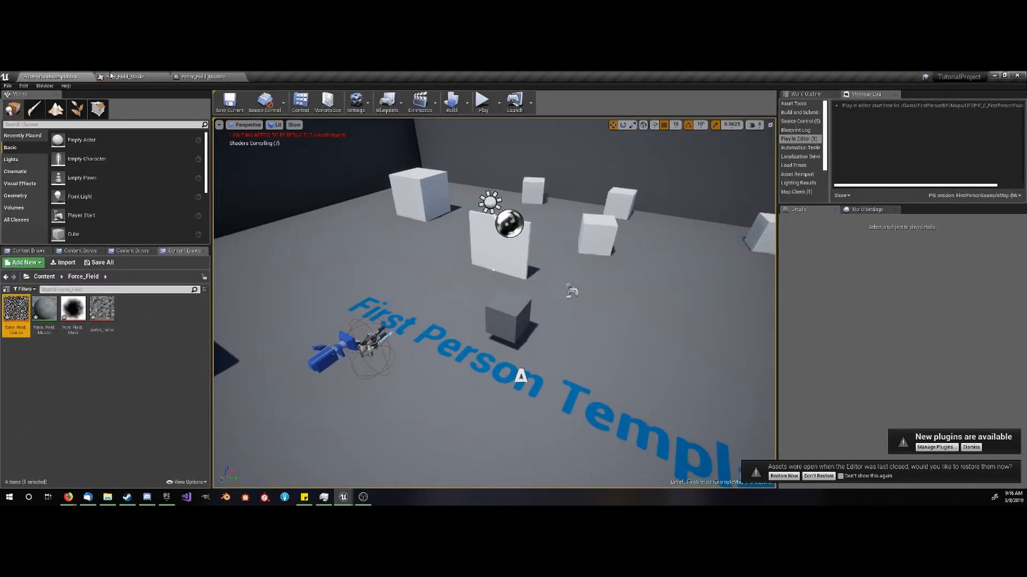
click(204, 77)
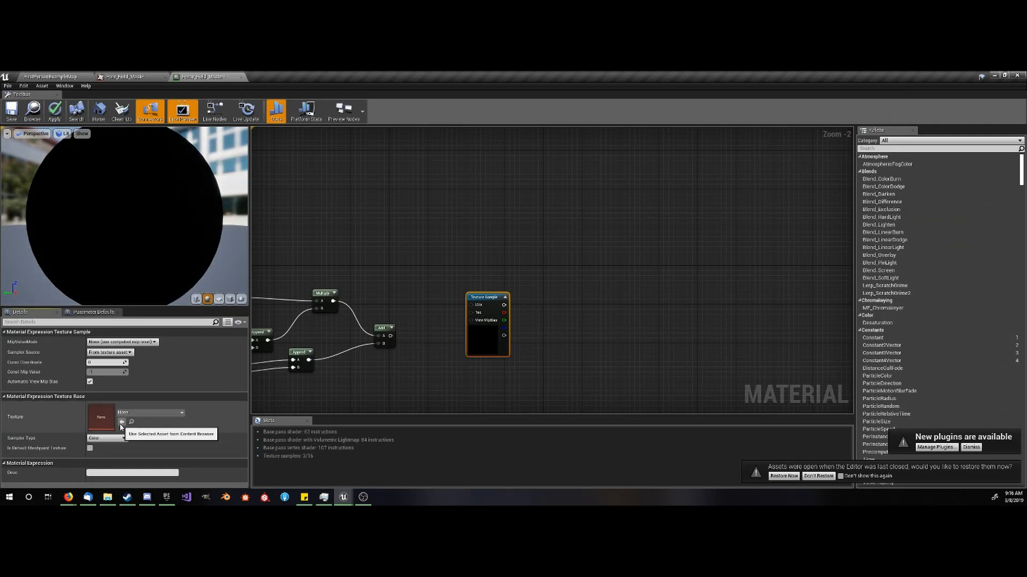
click(121, 422)
scroll(426, 326, up, 2)
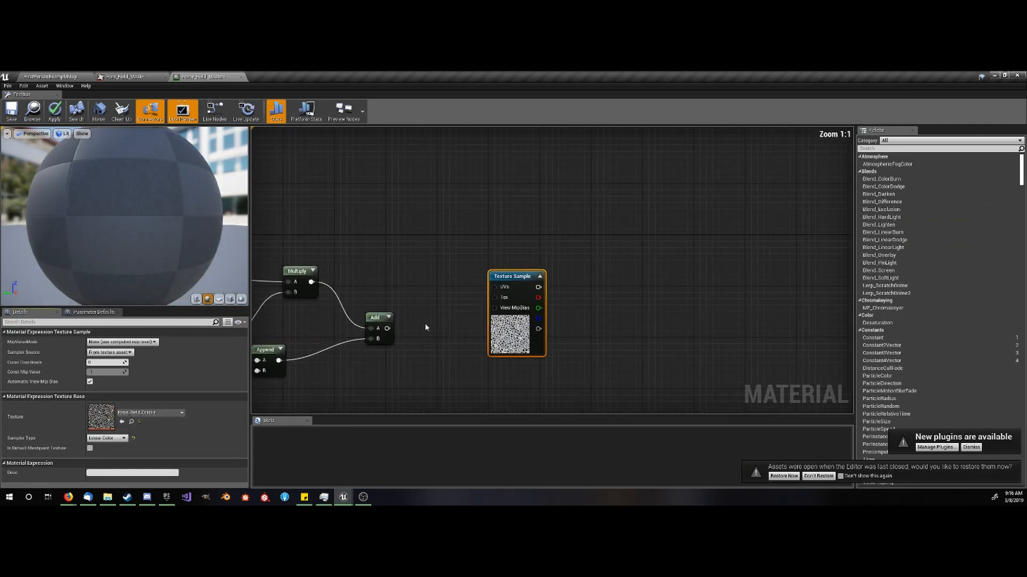
- Connect the Add node's output to the Texture Sample's UVs input and straighten the connection between them
click(477, 293)
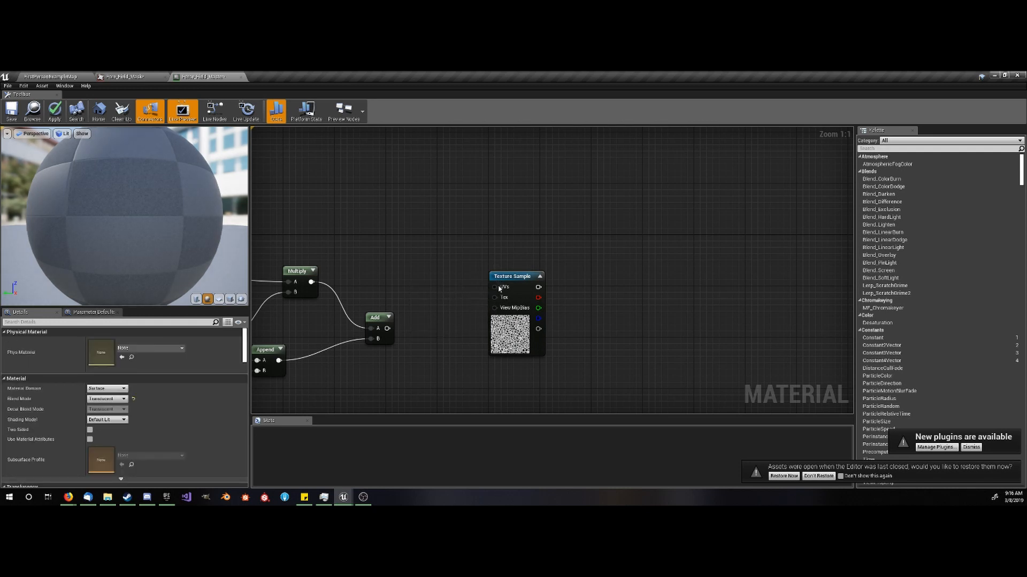
drag(499, 289, 387, 328)
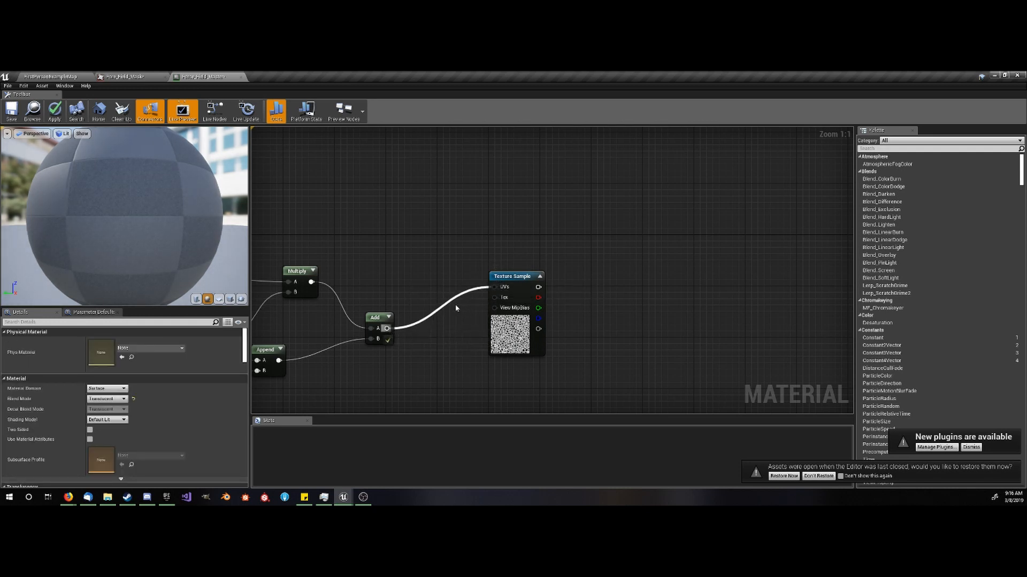
click(513, 276)
click(572, 272)
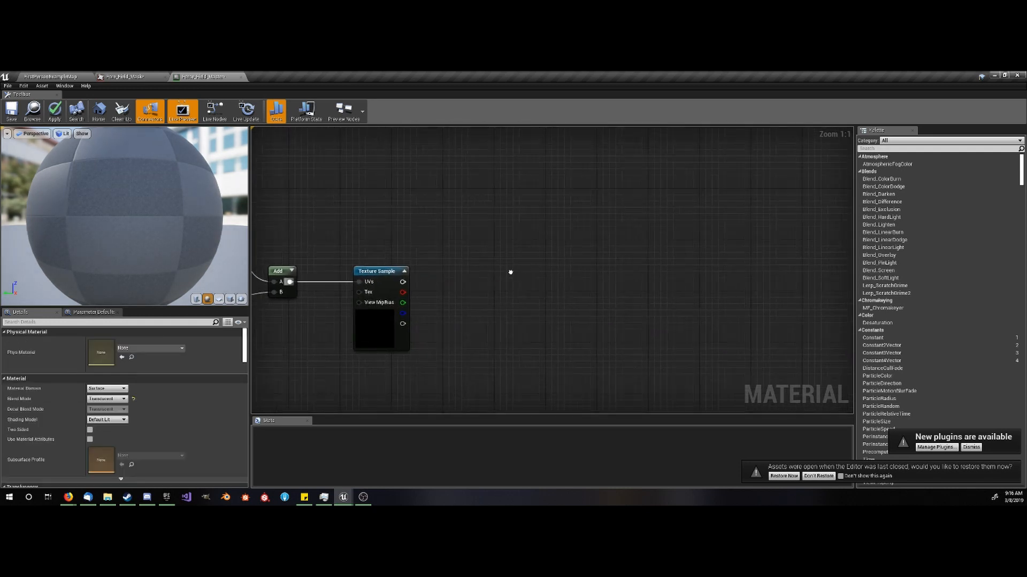
- Place a copy of the TexCoord node in the empty area below and left of the Tiling and Offset node
scroll(490, 296, down, 2)
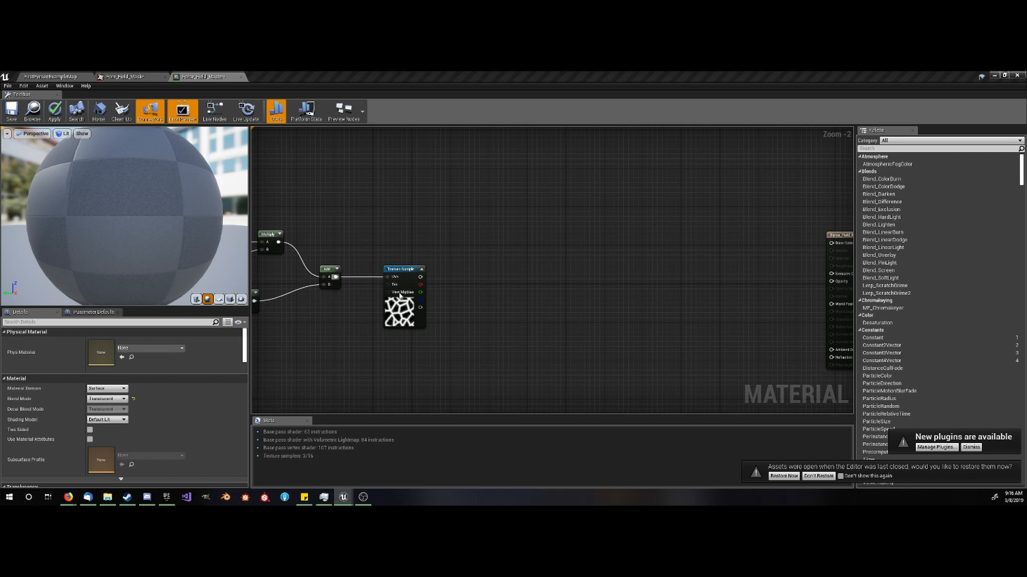
scroll(451, 305, down, 2)
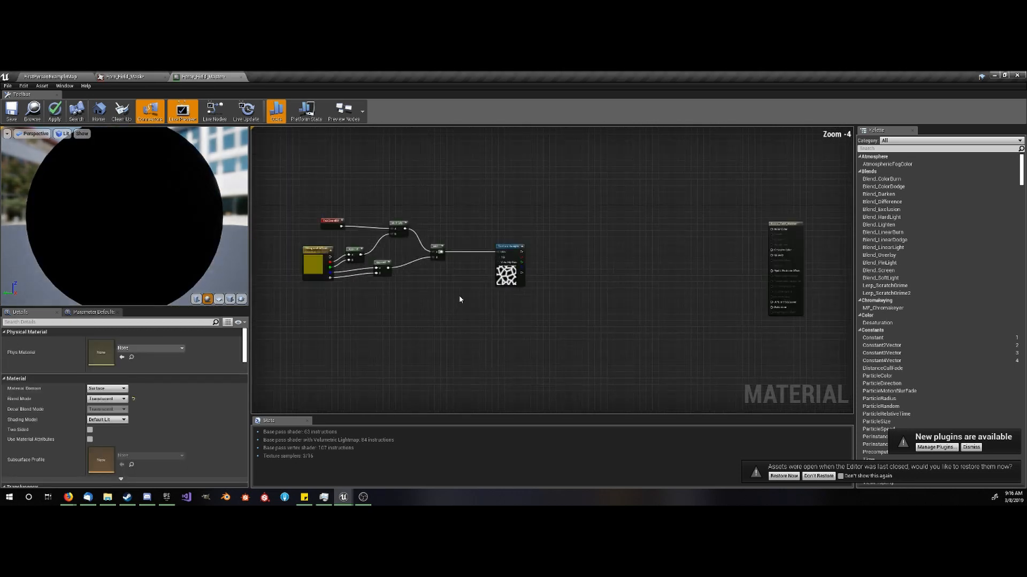
right_drag(434, 310, 475, 331)
click(411, 217)
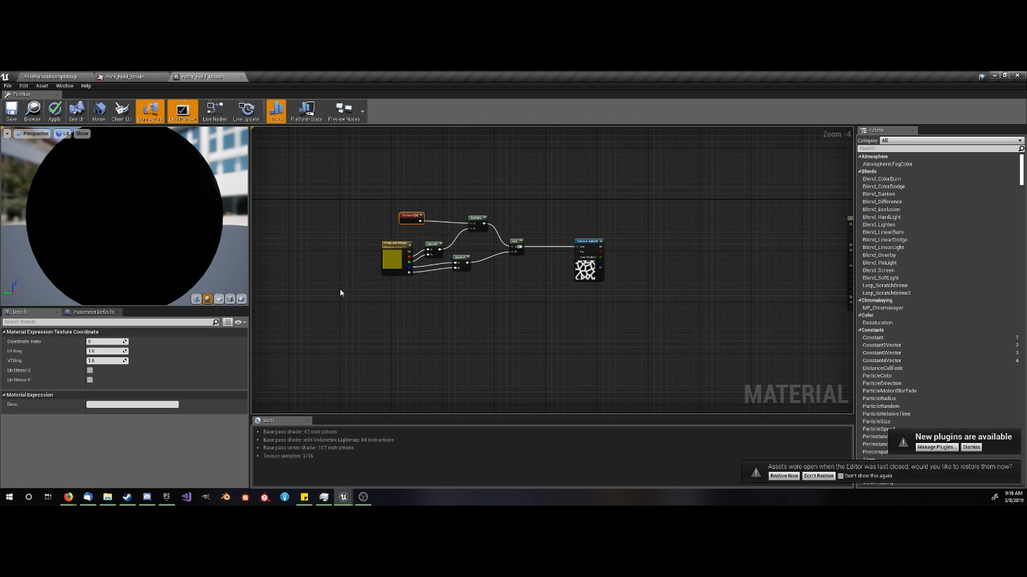
key(ctrl+v)
scroll(360, 334, up, 2)
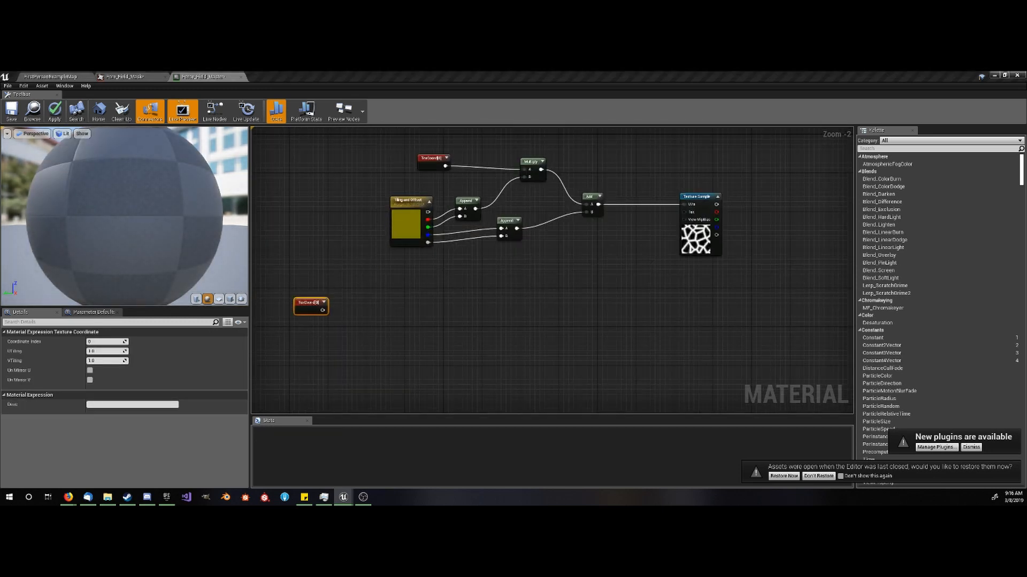
click(291, 326)
- Add a scalar parameter named "Animation Tiling" below the copied TexCoord node
scroll(293, 328, up, 1)
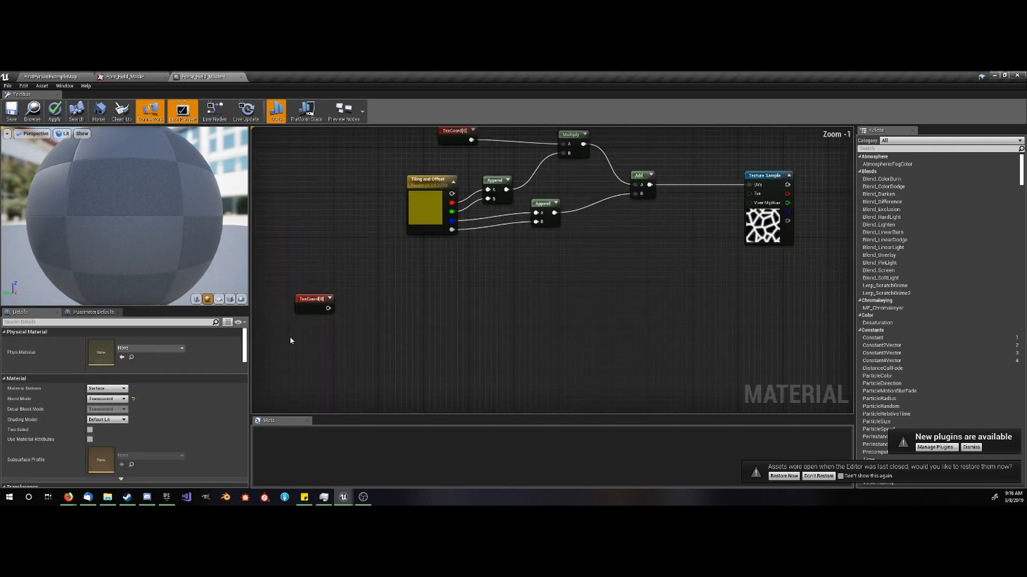
click(290, 335)
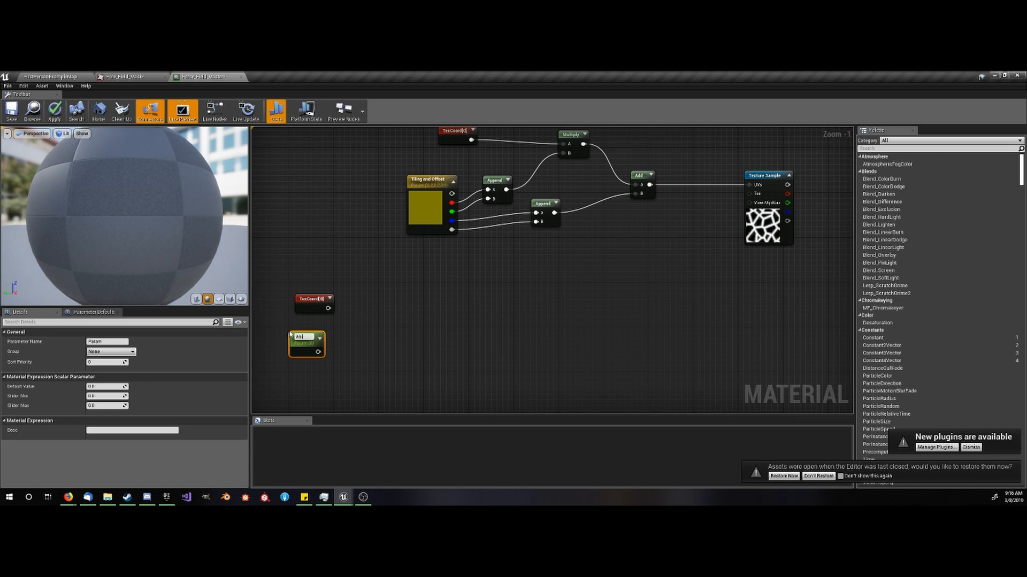
text(Animation Tiling)
key(Return)
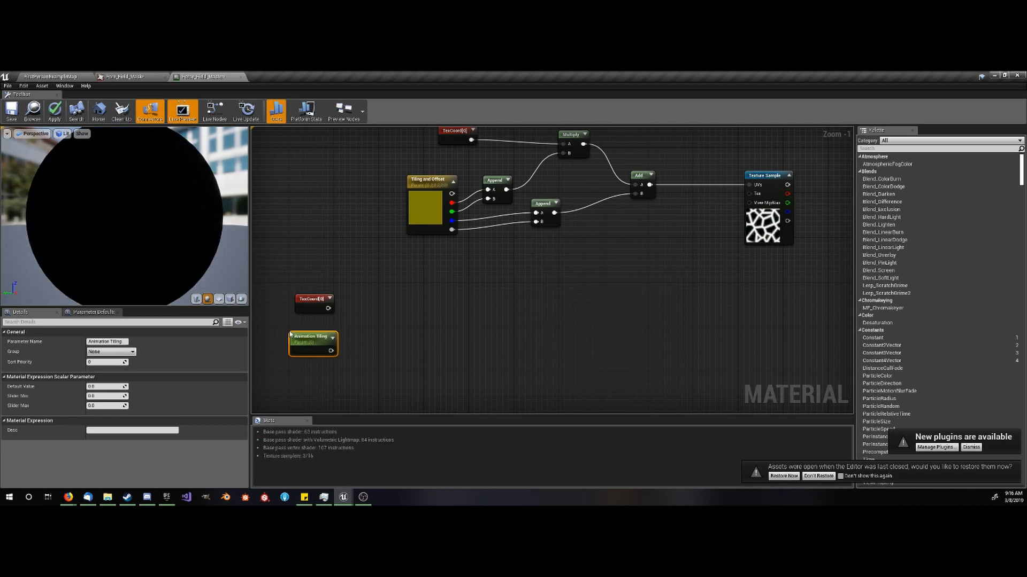
- Add a Multiply node and connect the copied TexCoord to its A input and Animation Tiling to its B input
key(m)
click(357, 313)
drag(328, 309, 331, 351)
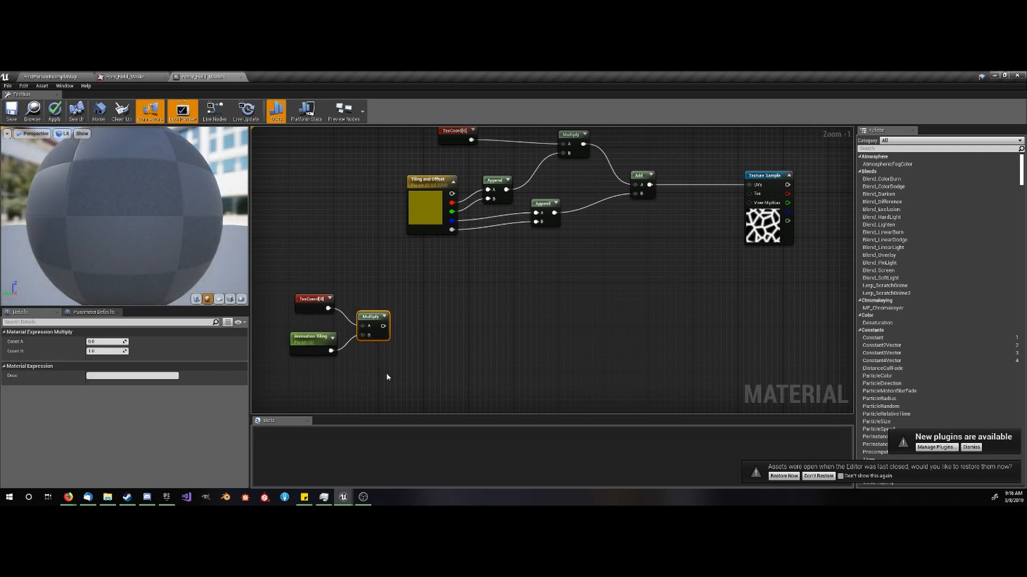
- Add a Texture Object node in the empty area below the Multiply node
right_drag(386, 373, 382, 288)
right_click(327, 324)
text(te)
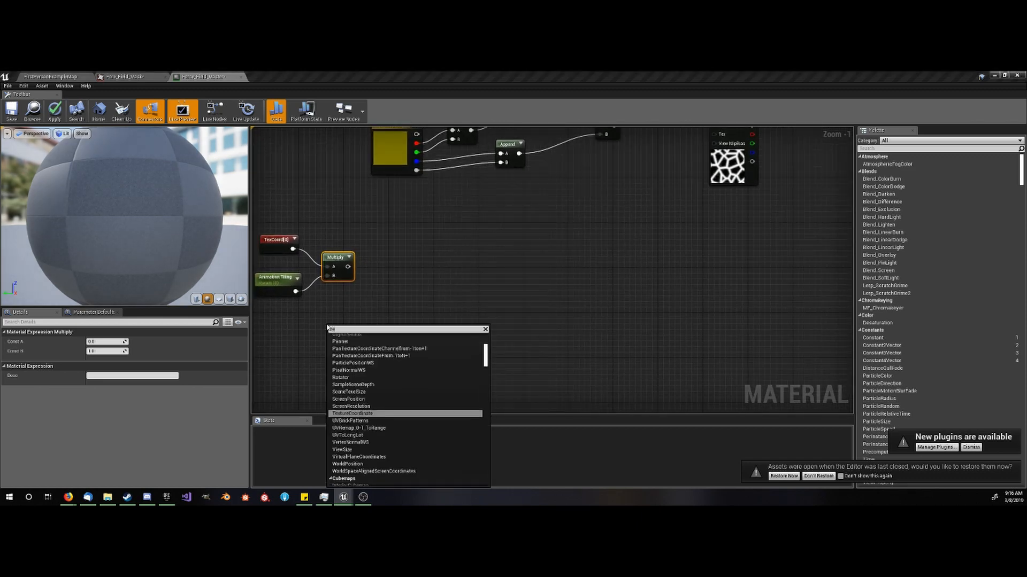
text(xture)
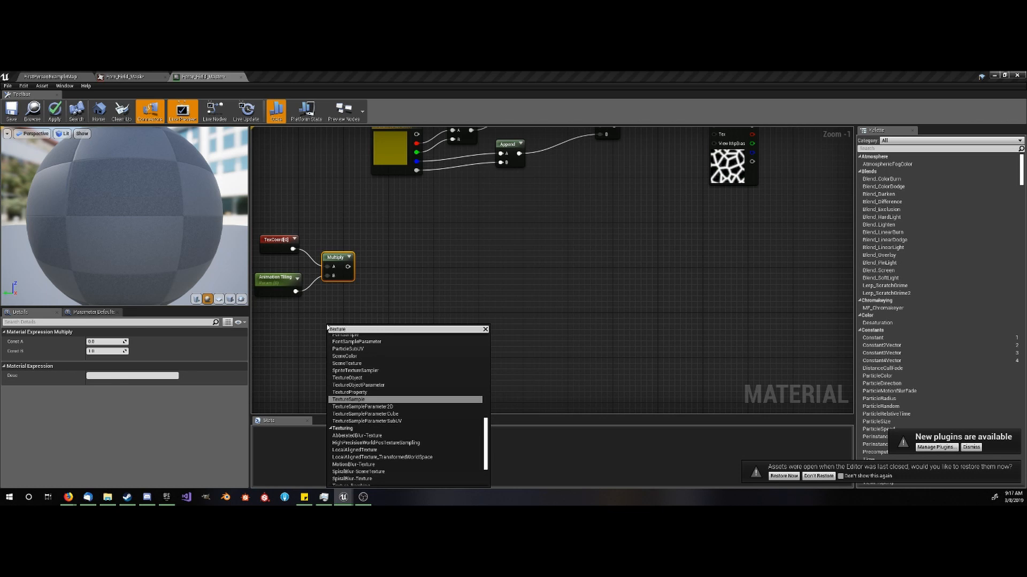
text( o)
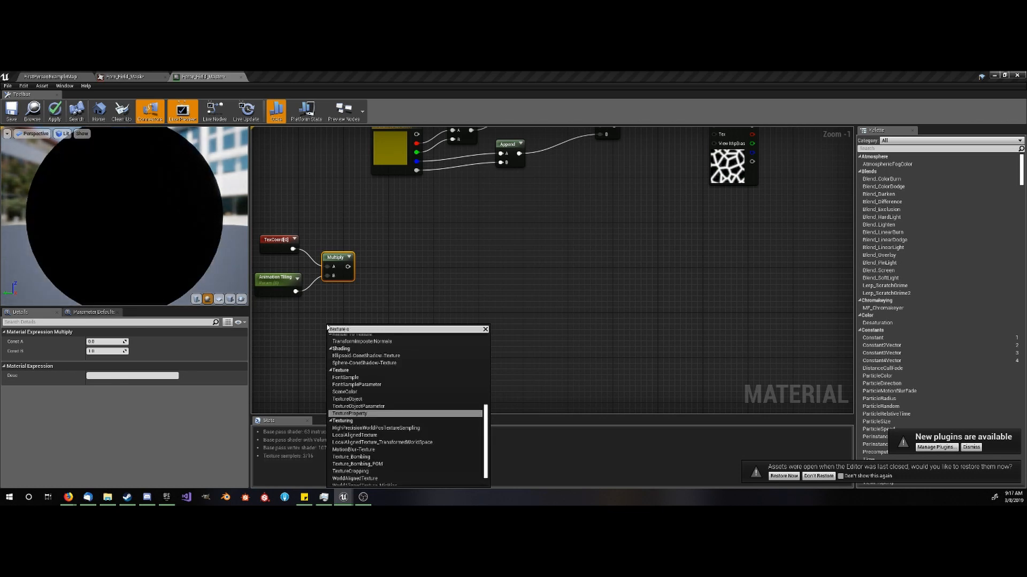
text(bj)
key(Return)
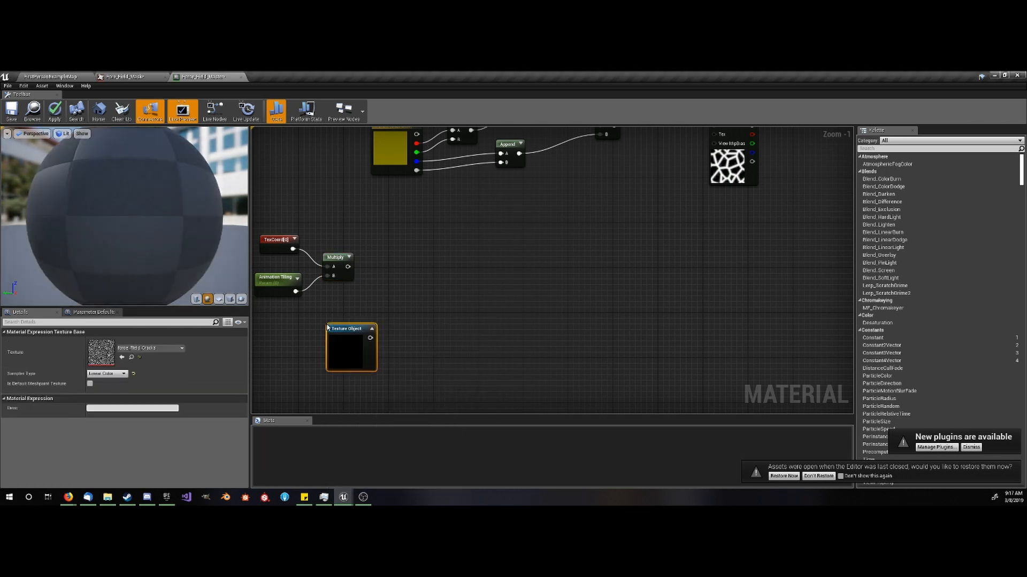
- Assign the Perlin noise texture from the Force_Field folder to the Texture Object node
click(76, 75)
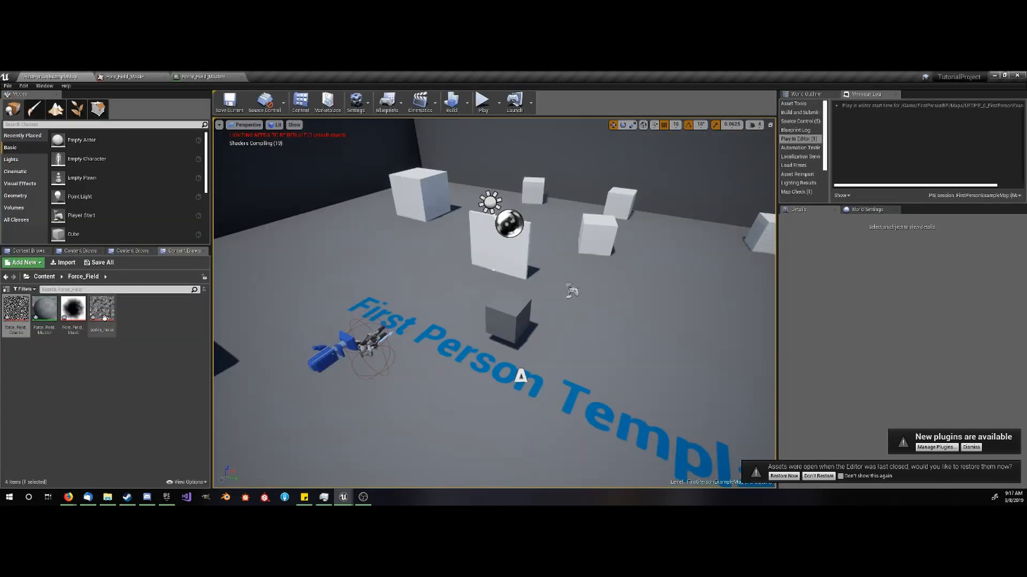
click(206, 76)
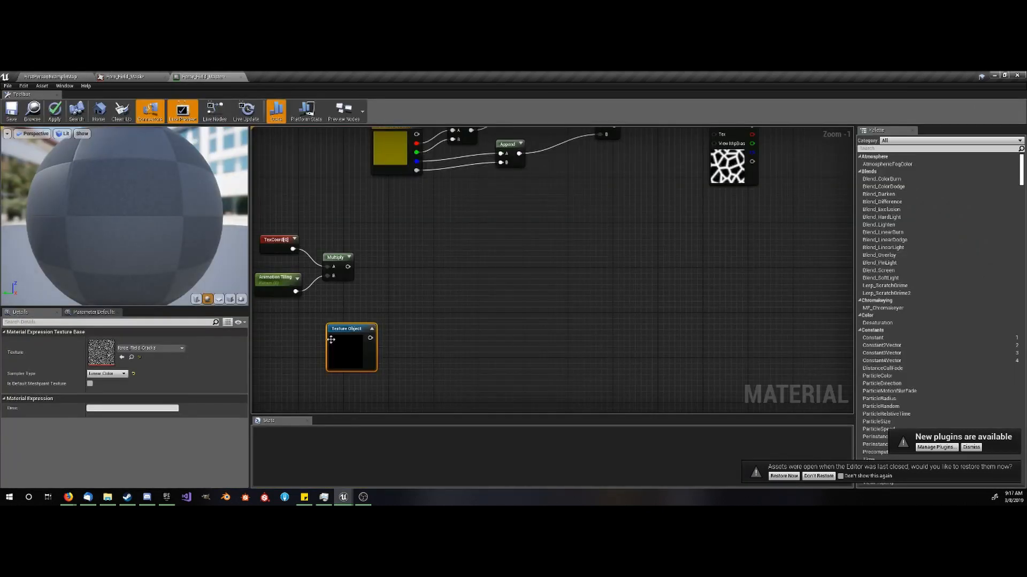
click(122, 357)
click(418, 334)
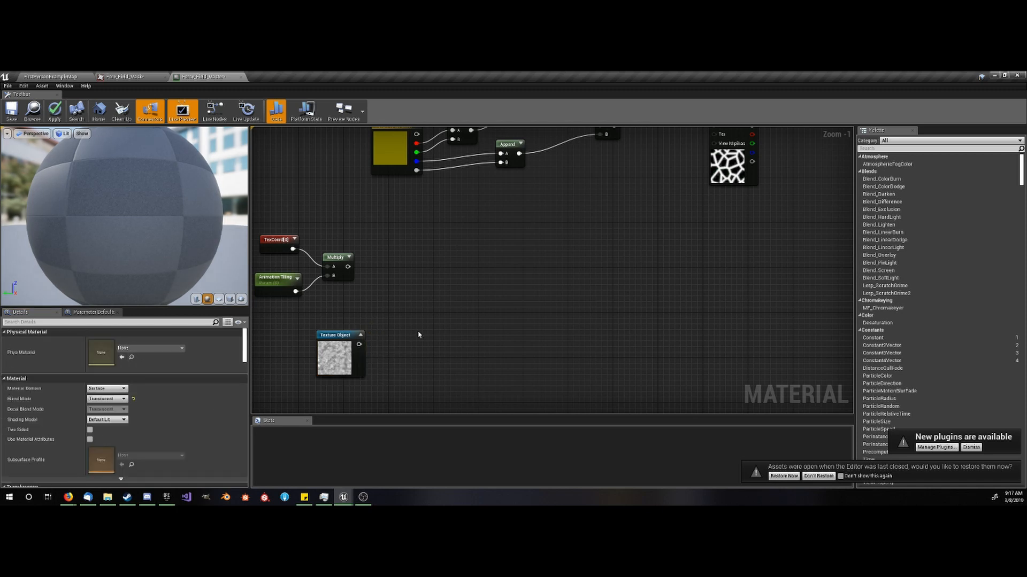
- Stack three Panner nodes to the right of the Multiply node and connect its output to each Panner's Coordinate input
scroll(417, 344, up, 2)
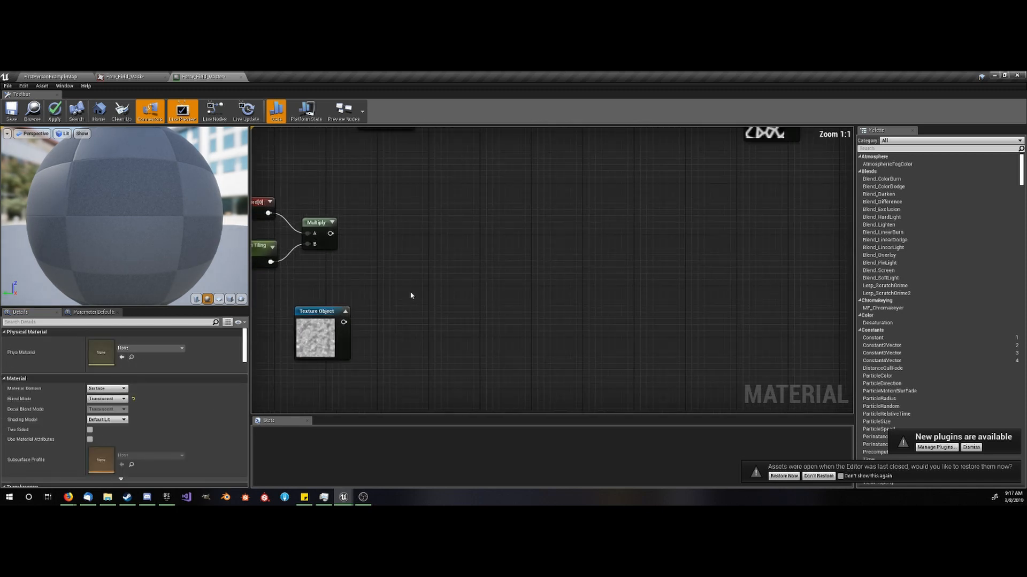
click(407, 250)
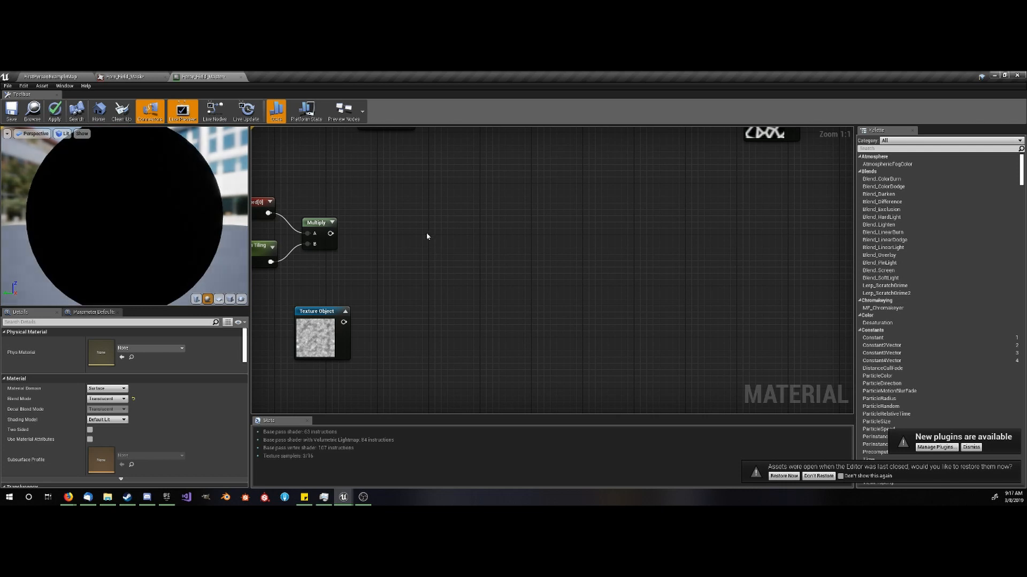
key(ctrl+v)
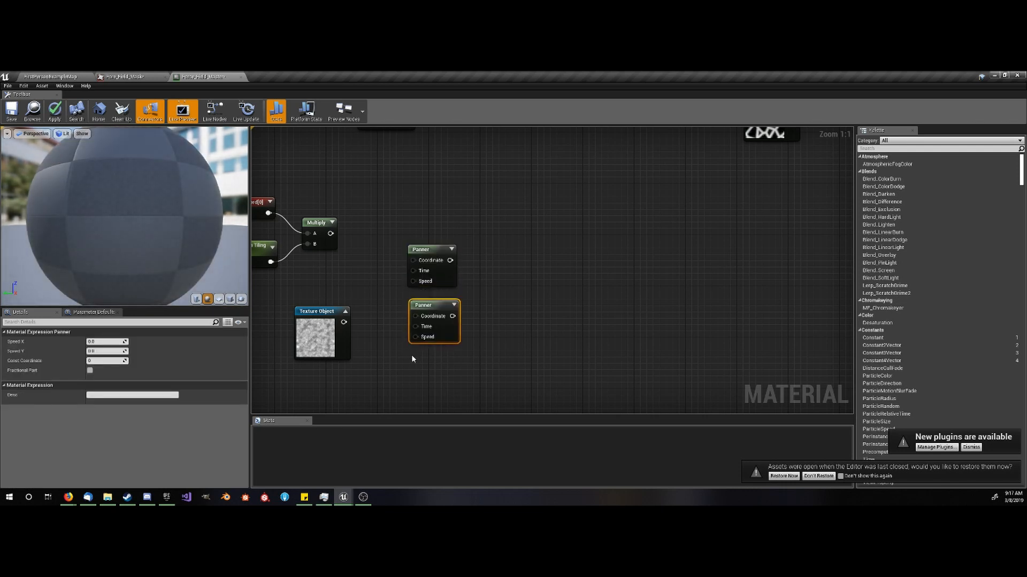
key(ctrl+v)
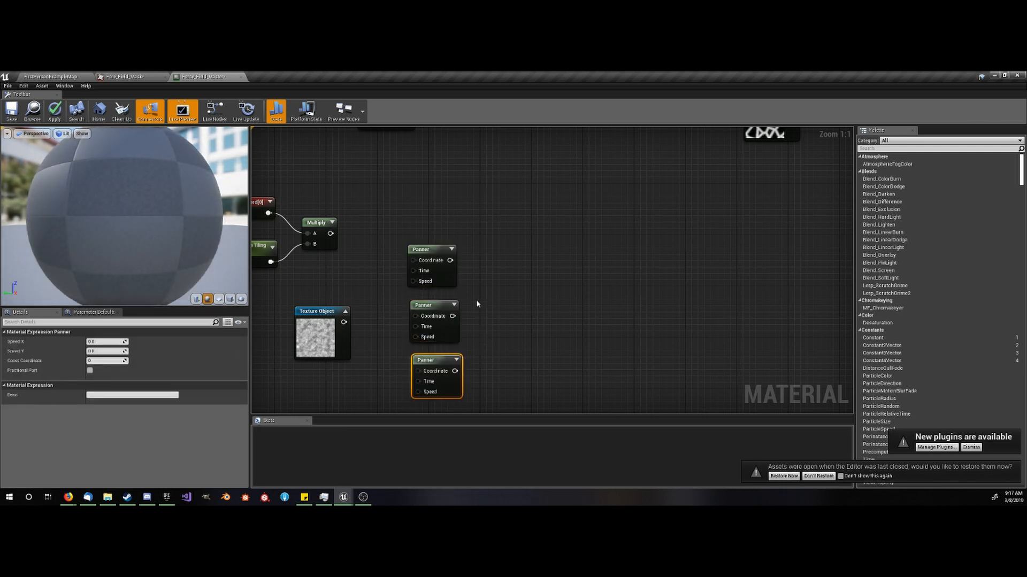
drag(330, 234, 414, 260)
drag(415, 316, 421, 371)
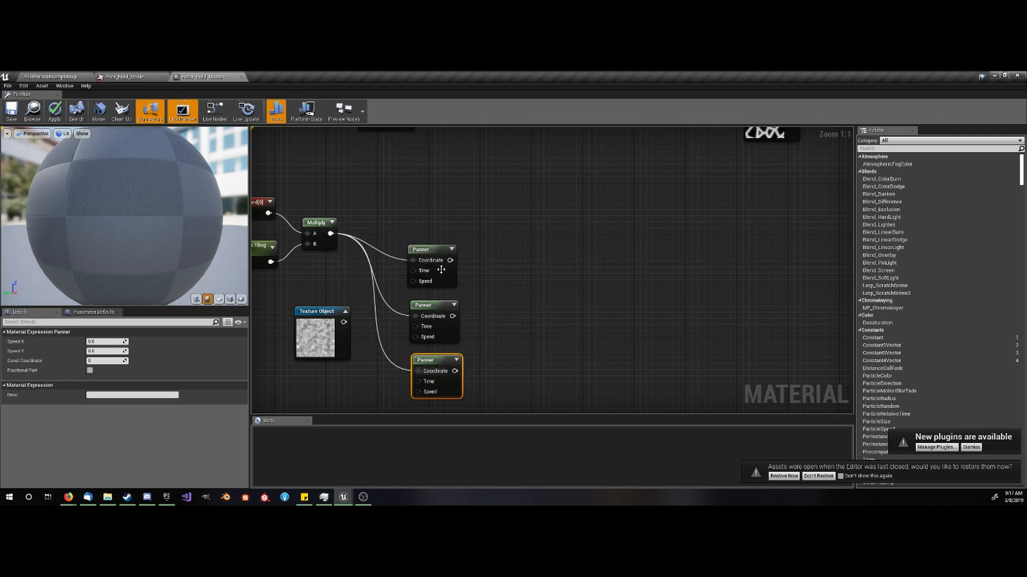
- Set the top Panner's Speed Y to 0.1 and enter a Speed X value for the middle Panner
click(442, 270)
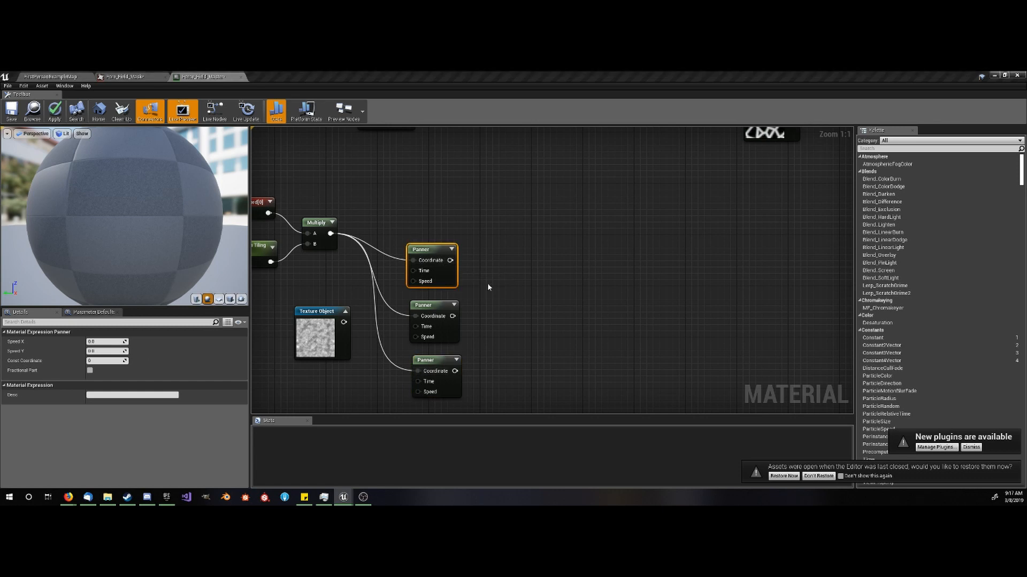
click(90, 351)
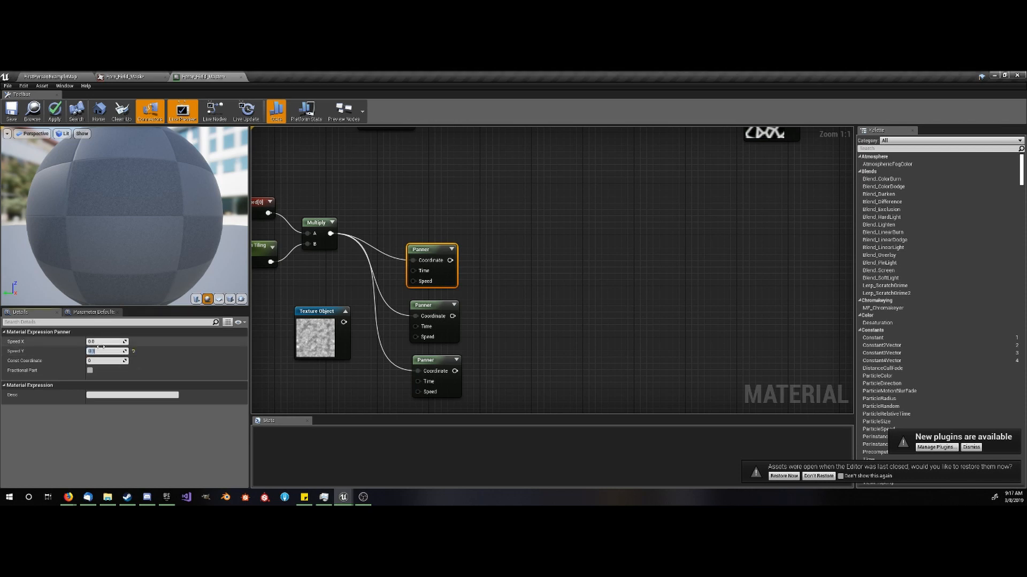
click(433, 321)
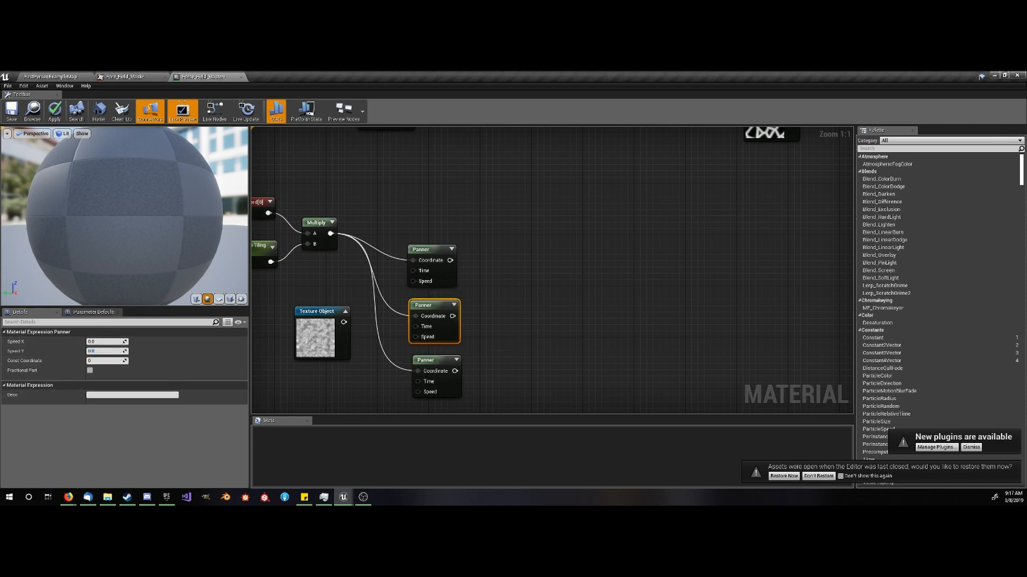
click(106, 341)
- Set both Speed X and Speed Y of the bottom Panner to -0.1
click(449, 387)
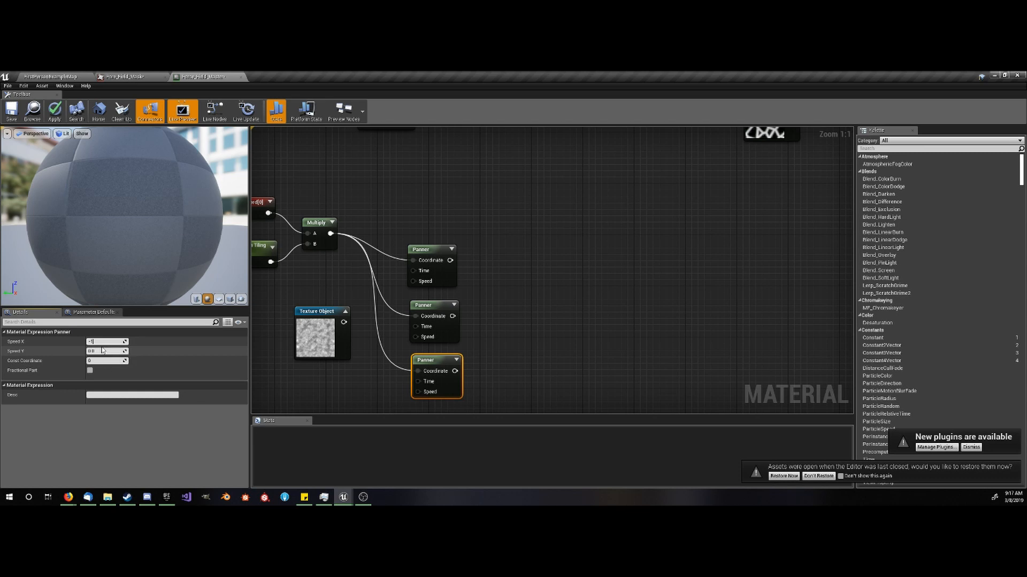
key(Return)
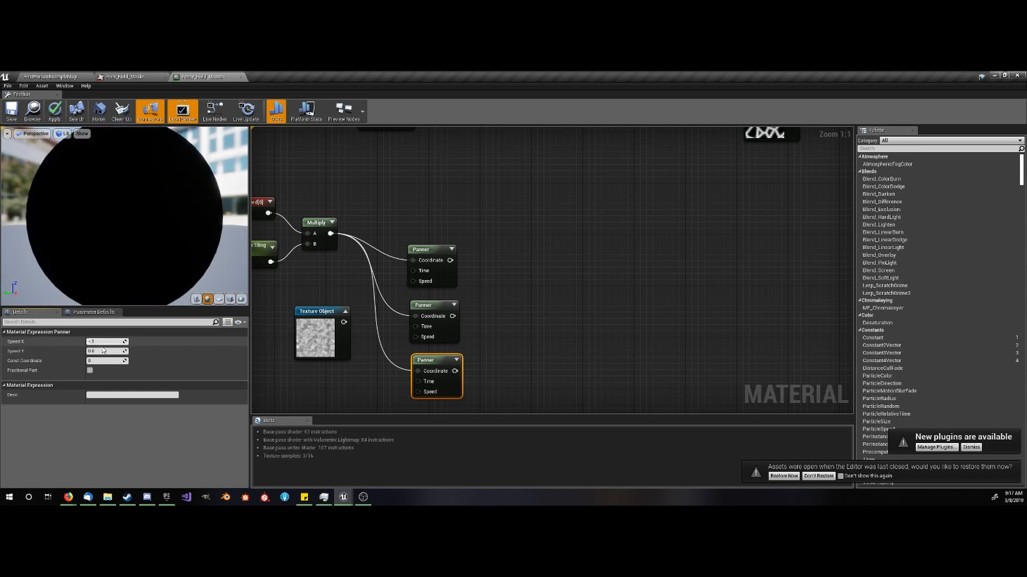
click(103, 349)
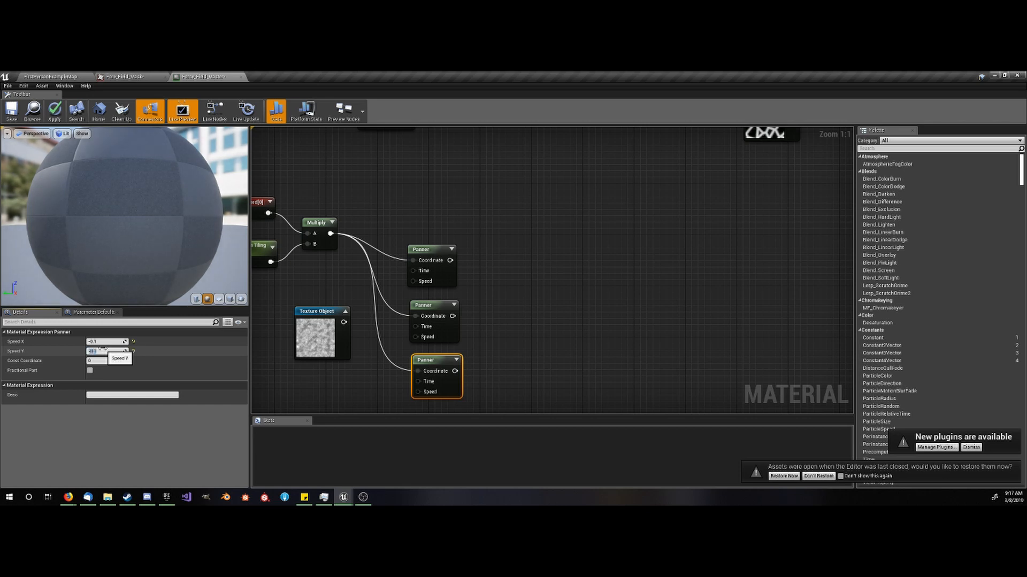
click(531, 318)
- Add three Texture Sample nodes in a column to the right of the Panner nodes
right_drag(532, 319, 459, 311)
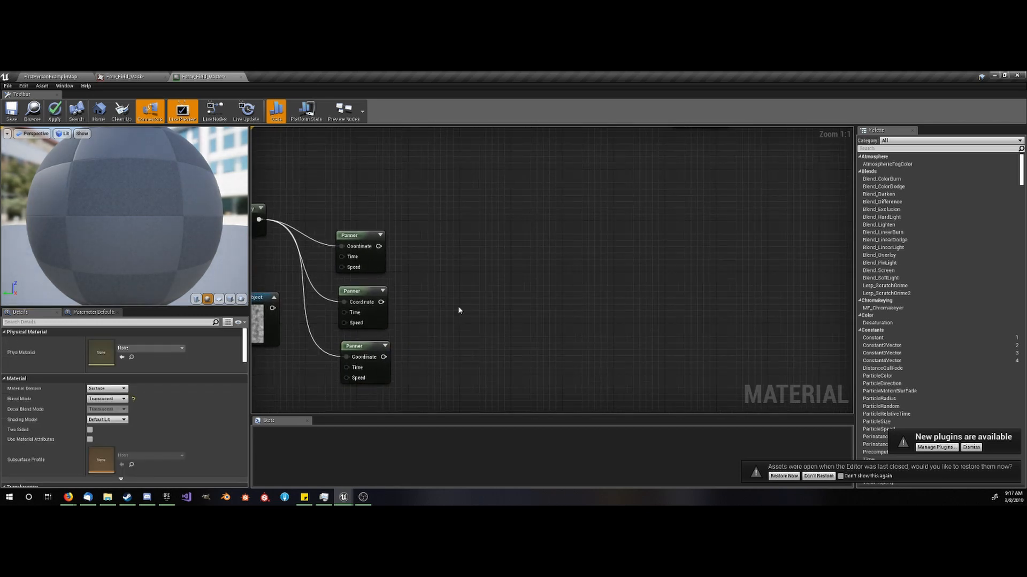
click(437, 223)
drag(453, 283, 453, 253)
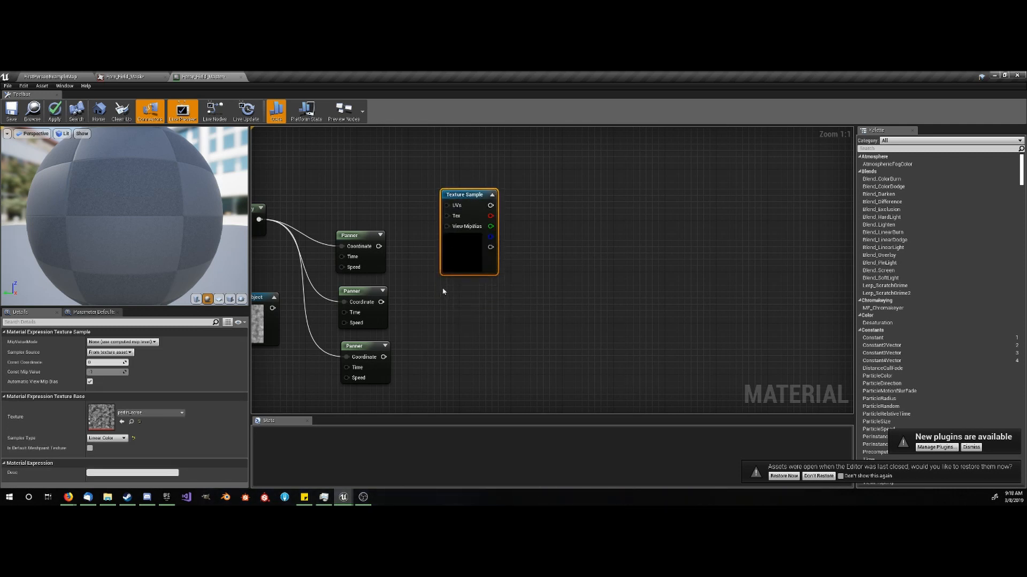
key(t)
click(442, 290)
right_drag(436, 388, 423, 319)
key(t)
click(429, 320)
right_drag(419, 279, 430, 329)
- Connect the Texture Object to all three Texture Samples' Tex inputs and each Panner to its matching Texture Sample's UVs input
drag(445, 295, 270, 290)
drag(270, 289, 445, 197)
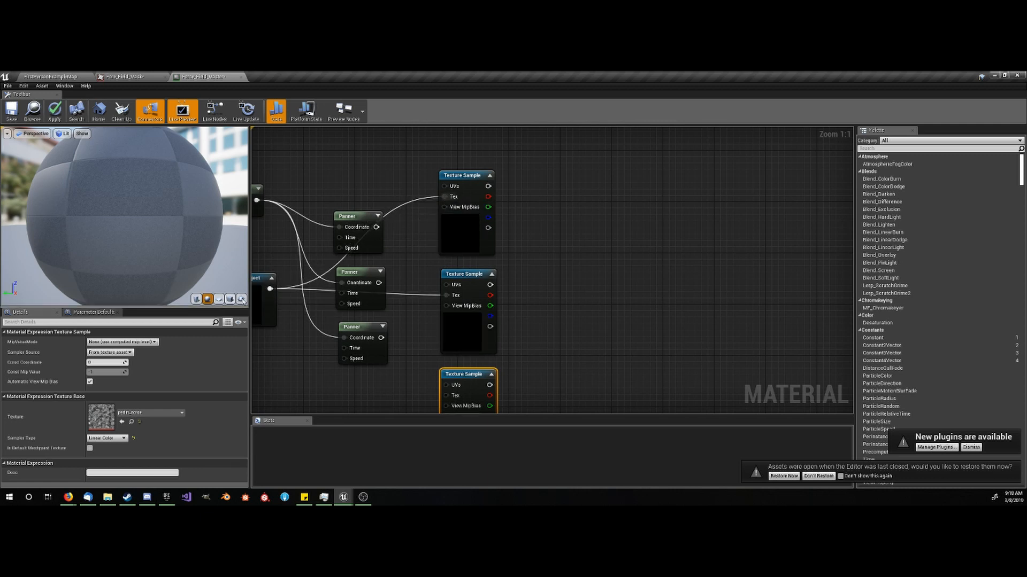
drag(270, 289, 381, 338)
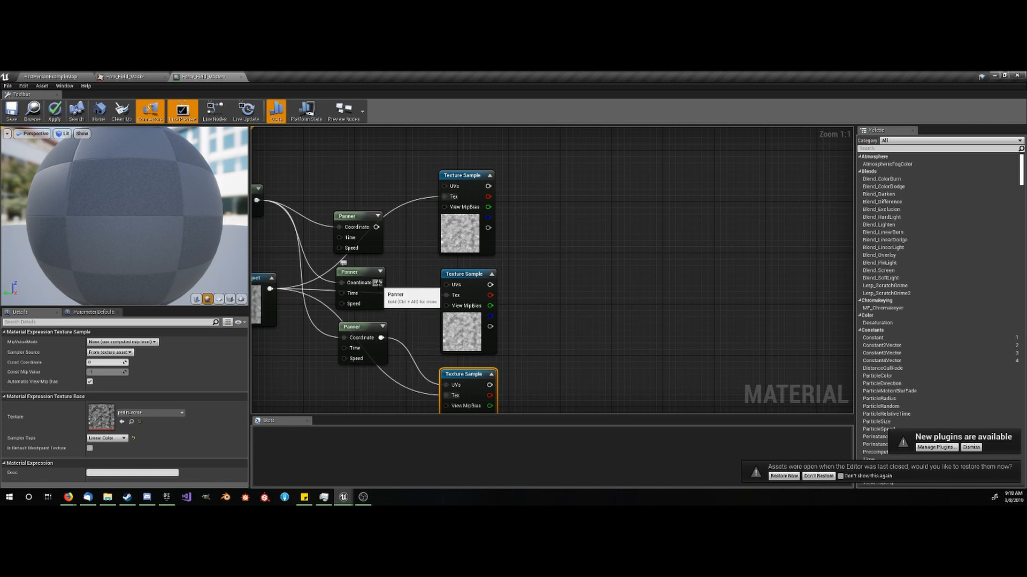
drag(377, 282, 445, 285)
drag(377, 227, 444, 186)
click(547, 238)
- Add three Add nodes, one to the right of each Texture Sample in the Panner branch
right_drag(547, 237, 538, 203)
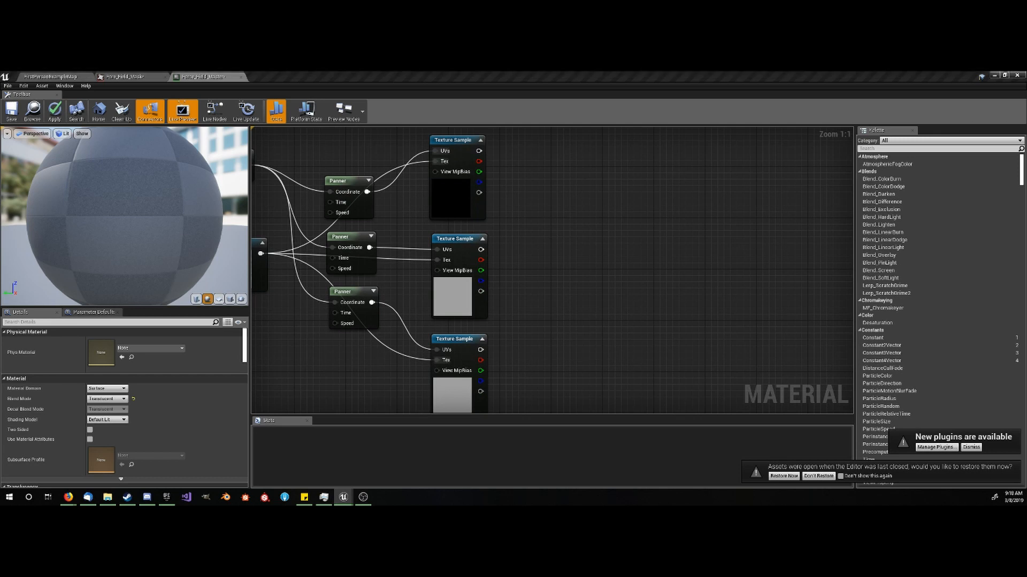
right_drag(452, 217, 464, 238)
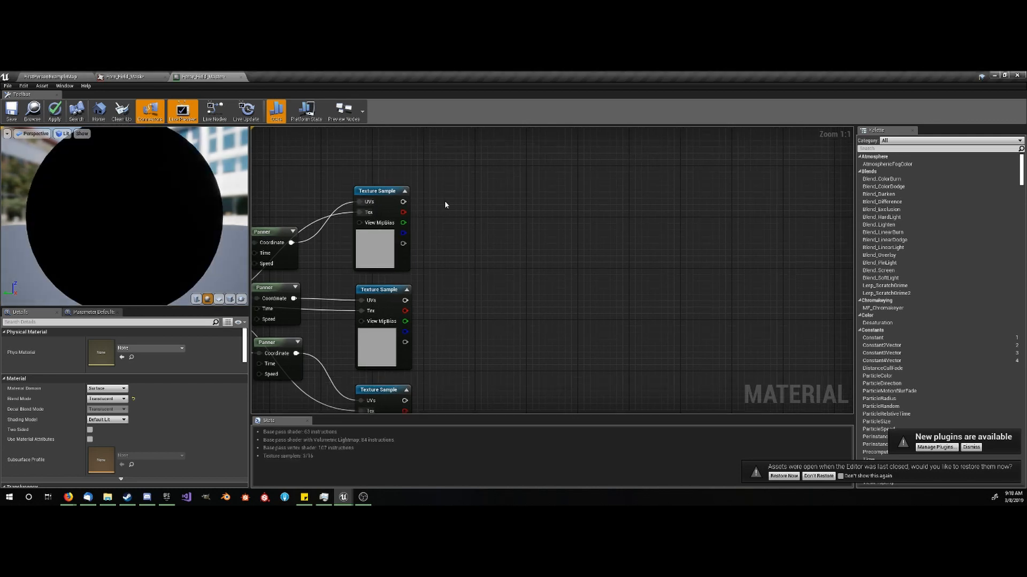
key(a)
click(444, 191)
right_drag(439, 325, 429, 249)
key(a)
click(428, 209)
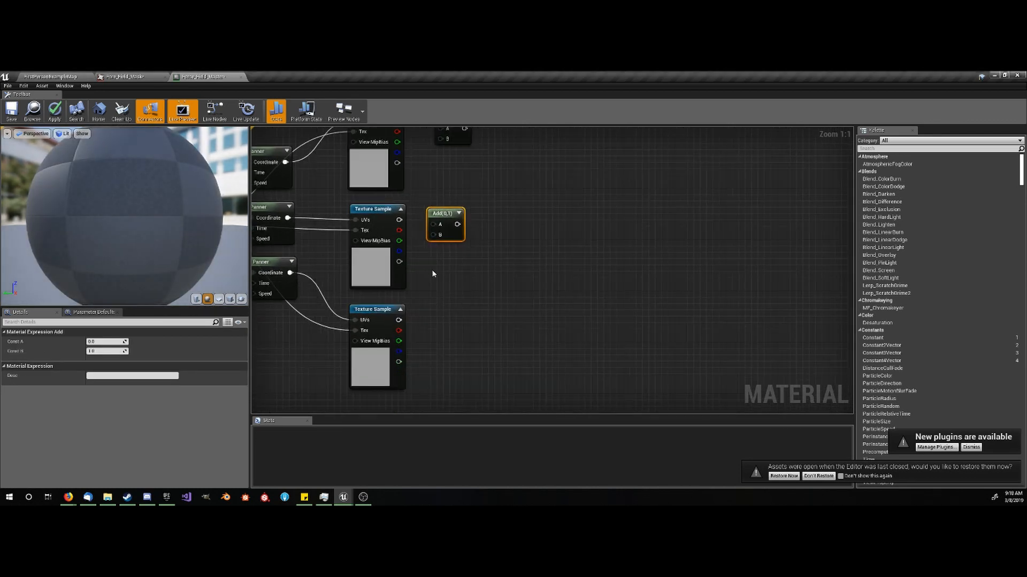
key(a)
click(431, 317)
- Add a Constant node with value 0.3 below the bottom Panner
right_drag(435, 340, 466, 312)
right_drag(267, 327, 283, 322)
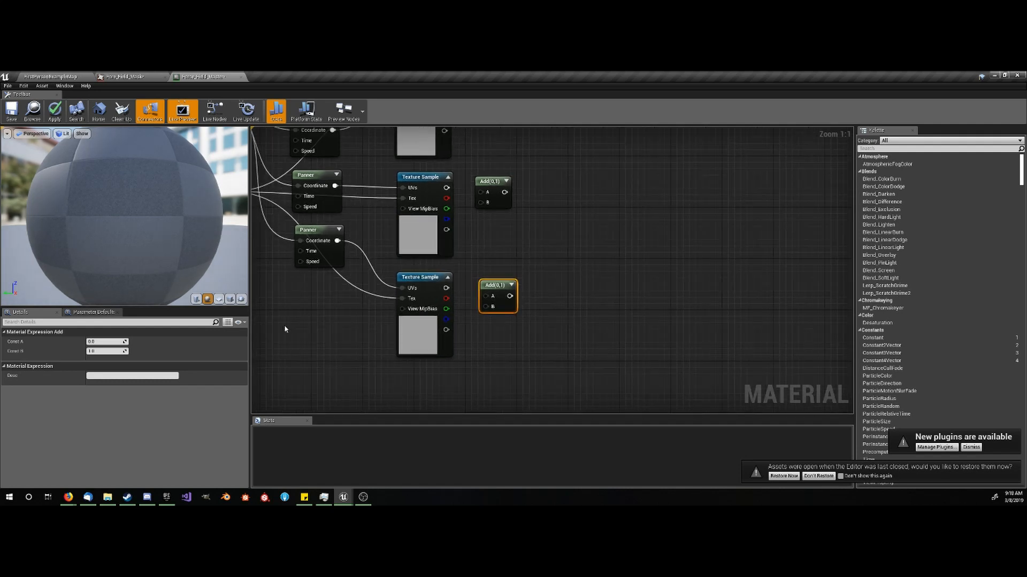
key(1)
click(278, 334)
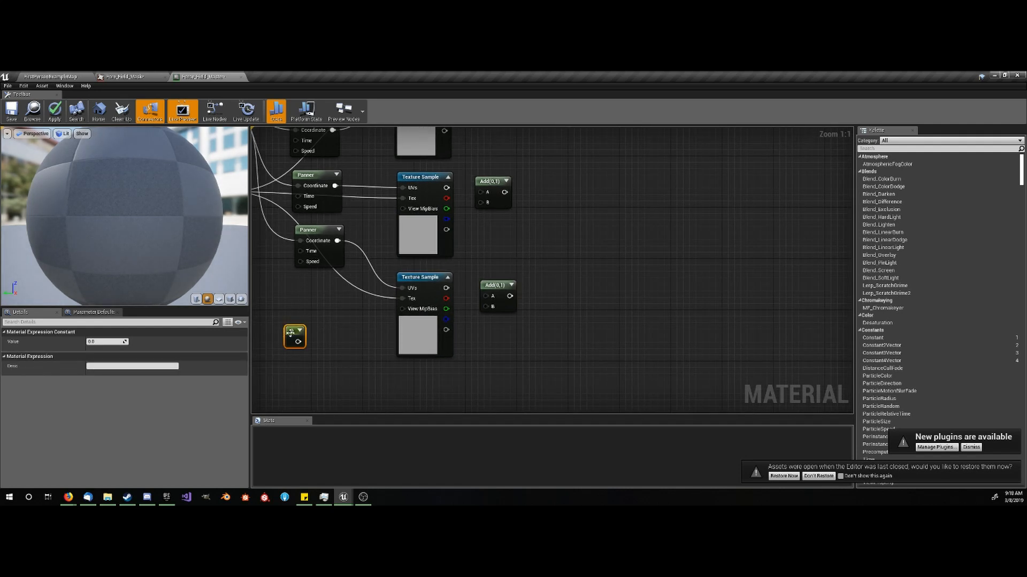
click(109, 342)
text(0.3)
key(Return)
click(323, 319)
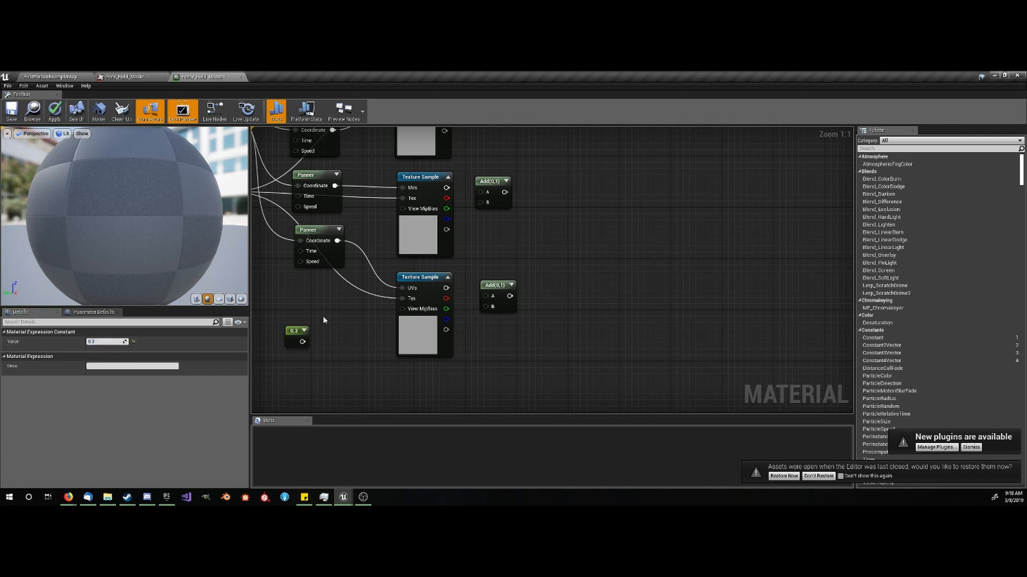
- Connect each Texture Sample's red output to its Add node's A input and the 0.3 constant to all three B inputs
right_drag(330, 306, 294, 366)
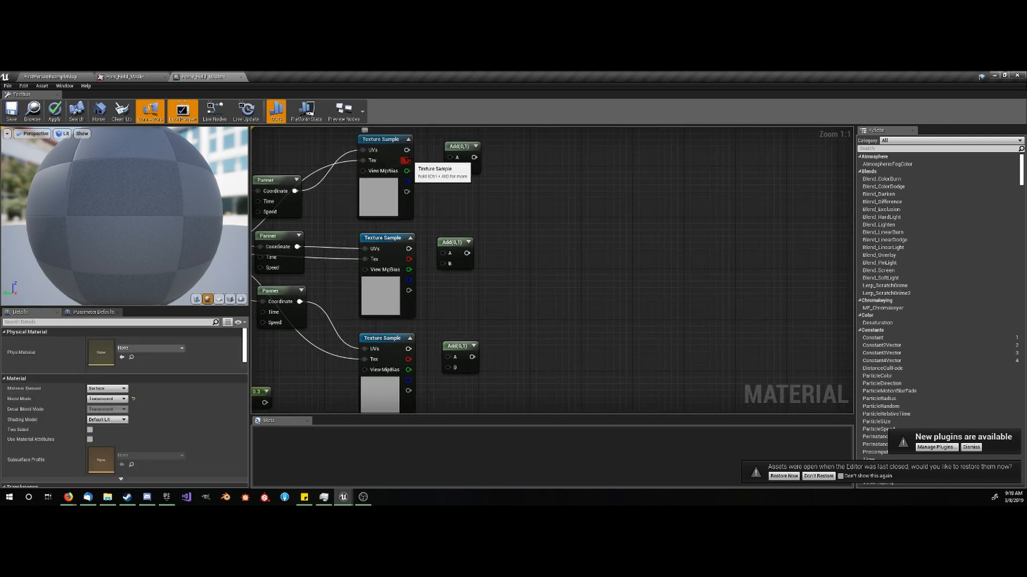
drag(407, 161, 452, 159)
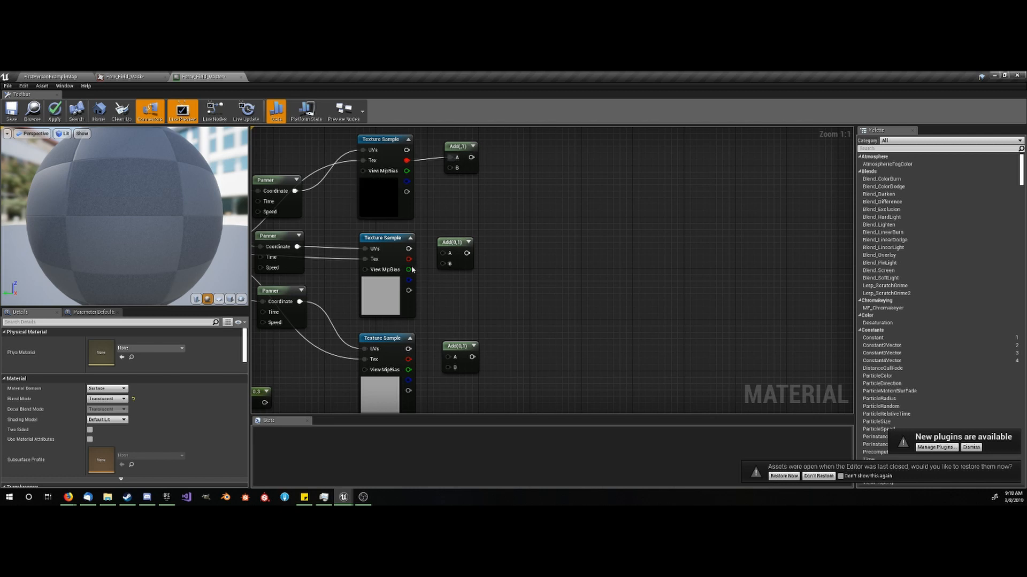
drag(409, 259, 448, 253)
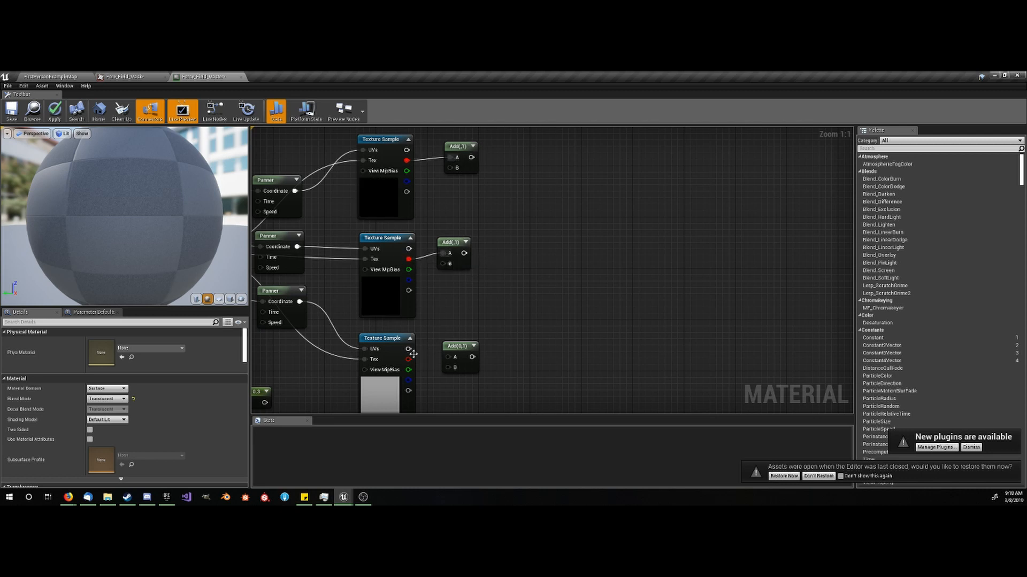
drag(409, 359, 443, 184)
drag(265, 323, 440, 188)
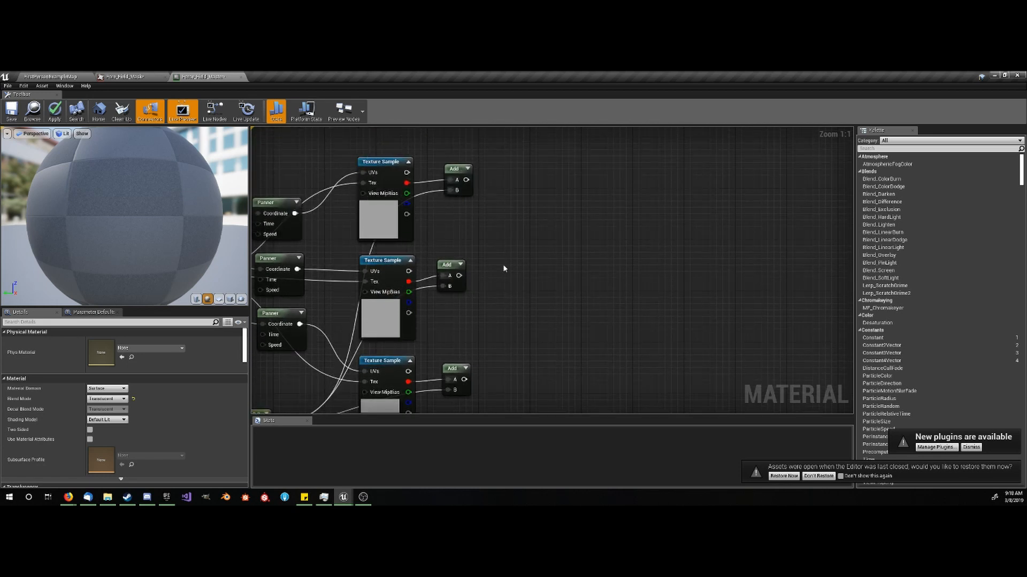
scroll(546, 287, down, 3)
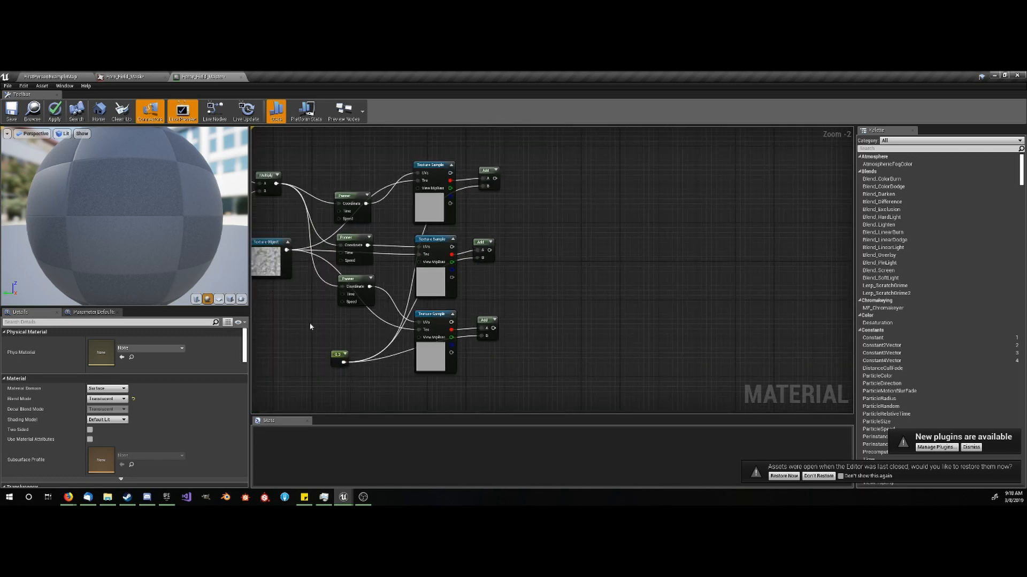
click(340, 354)
right_drag(369, 343, 336, 356)
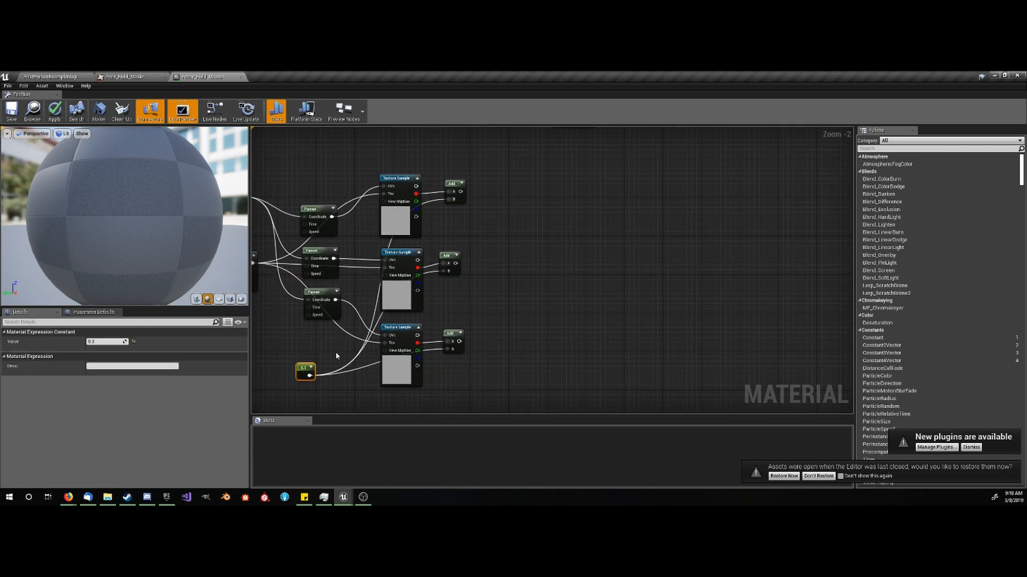
right_drag(519, 270, 483, 313)
click(450, 239)
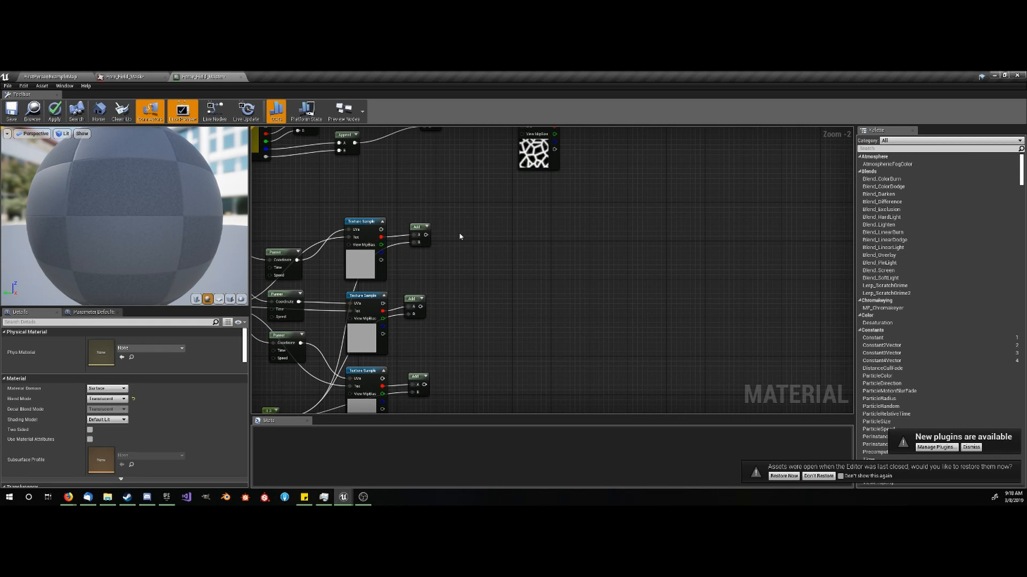
- Add three 1-x nodes and connect each to the output of its Add node in the Panner branch
click(460, 237)
click(446, 304)
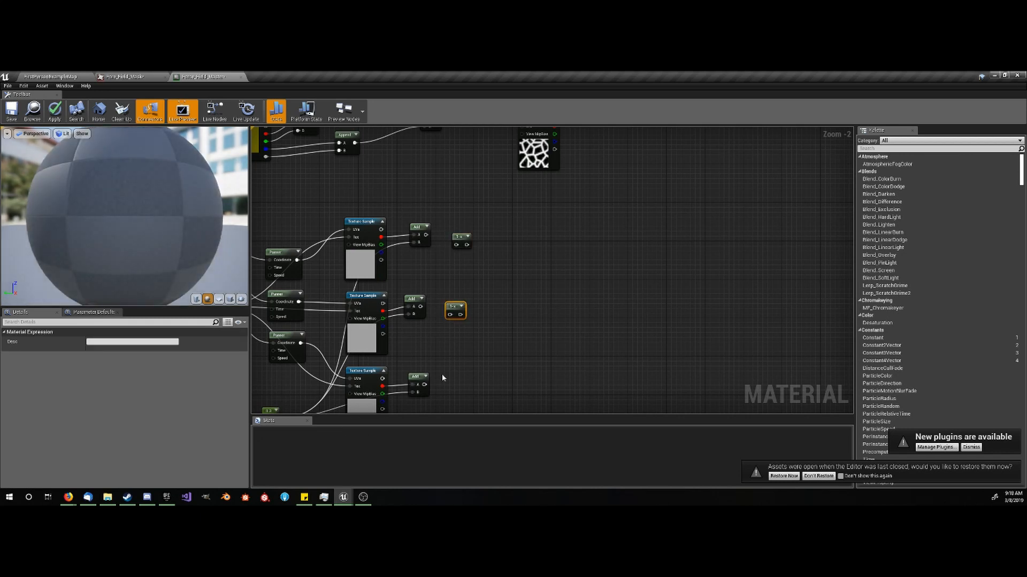
click(435, 379)
mouse_move(439, 392)
mouse_down()
mouse_move(424, 385)
mouse_move(448, 376)
mouse_up()
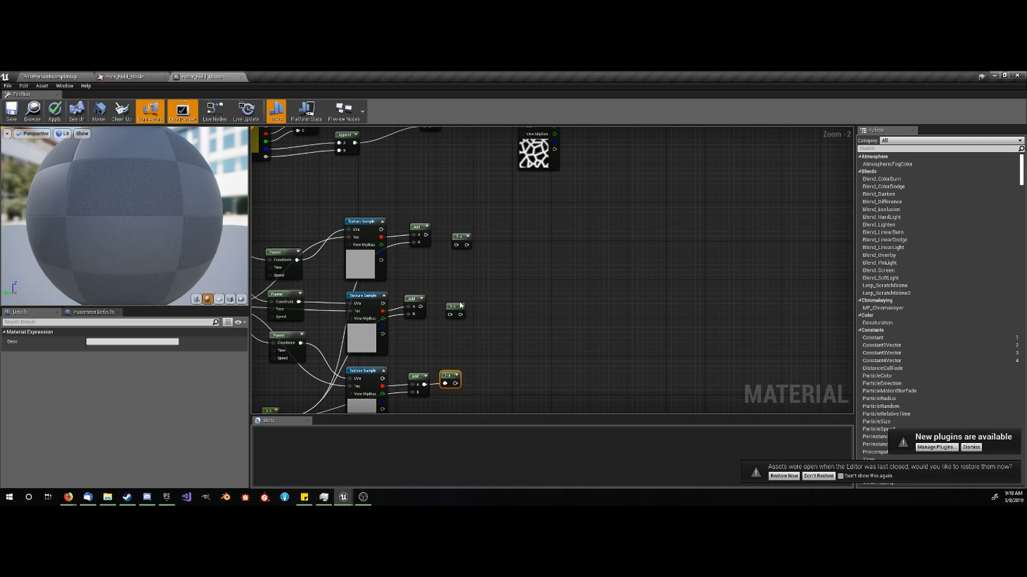
mouse_move(449, 314)
mouse_down()
mouse_move(419, 307)
mouse_move(452, 299)
mouse_up()
mouse_move(457, 245)
mouse_down()
mouse_move(426, 234)
mouse_move(454, 234)
mouse_up()
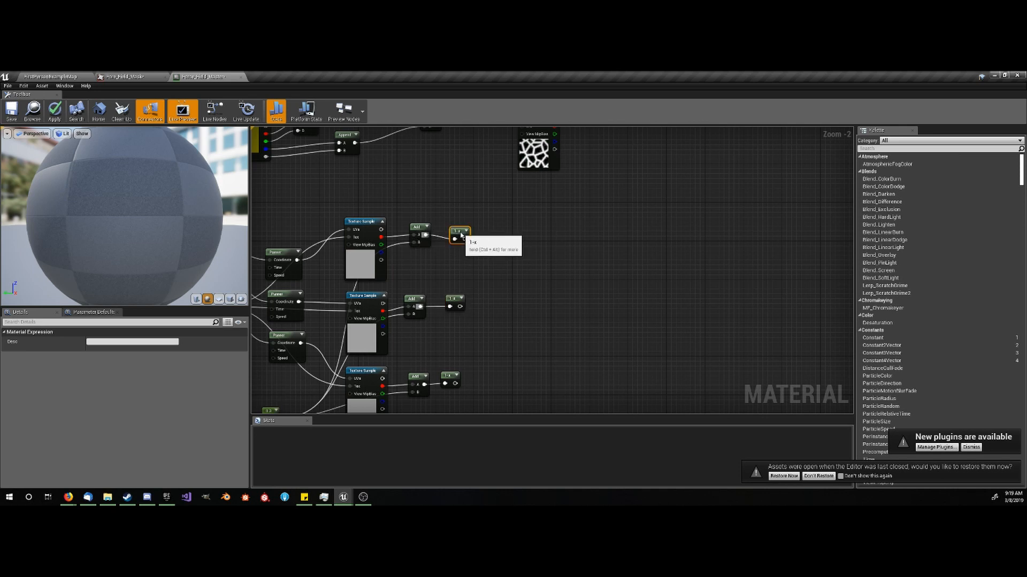
scroll(452, 233, up, 1)
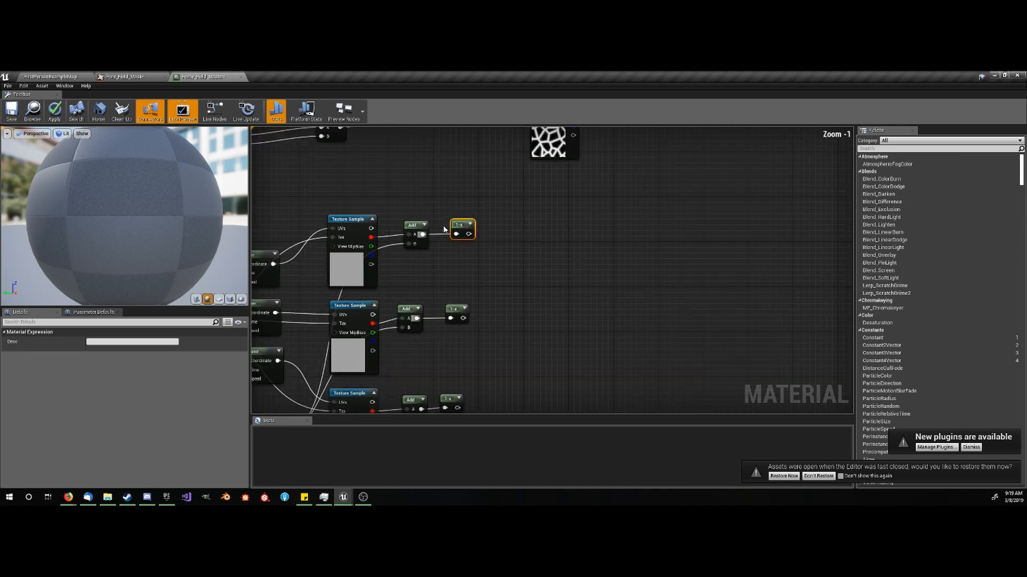
click(485, 281)
scroll(455, 255, down, 2)
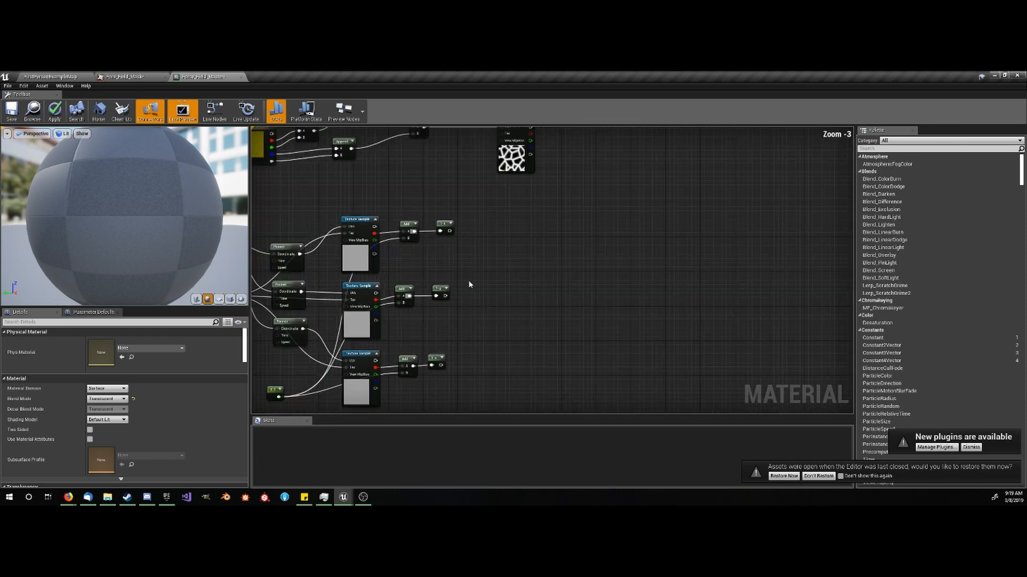
scroll(363, 250, up, 2)
click(363, 251)
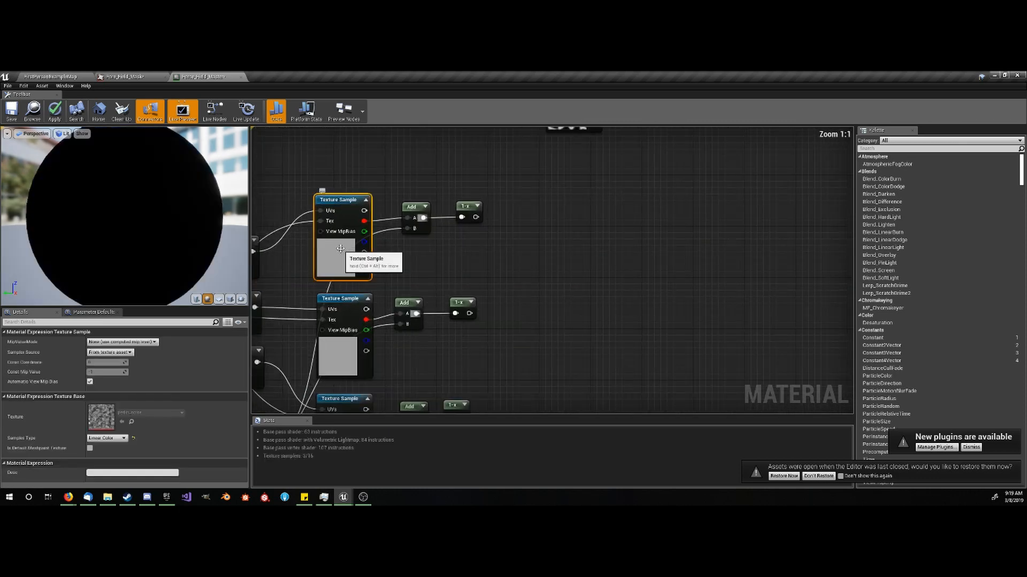
click(51, 77)
click(235, 76)
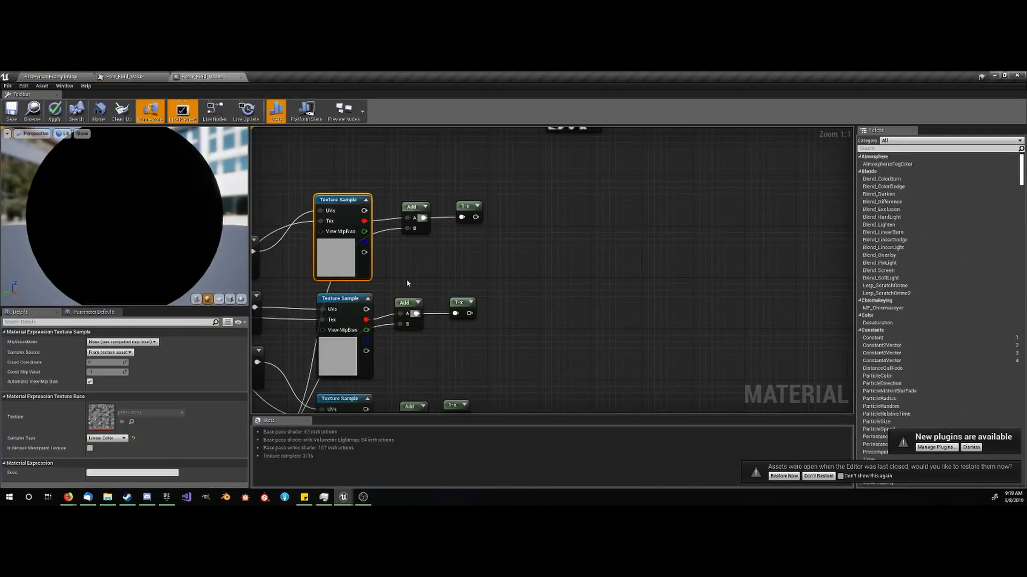
scroll(431, 271, down, 2)
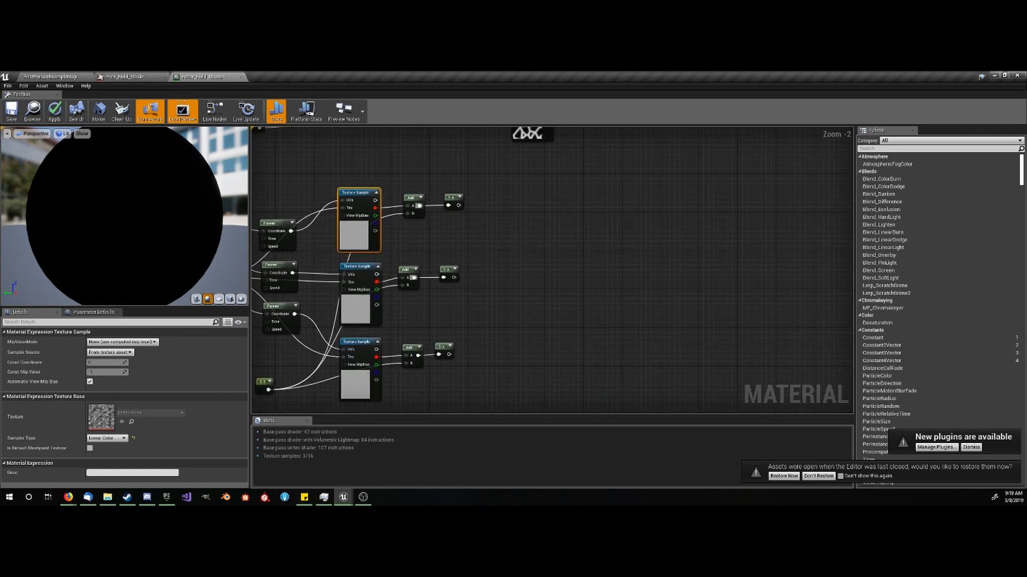
- Add two Add nodes, sum the upper two 1-x outputs in the first, and combine that sum with the third 1-x output in the second
click(505, 230)
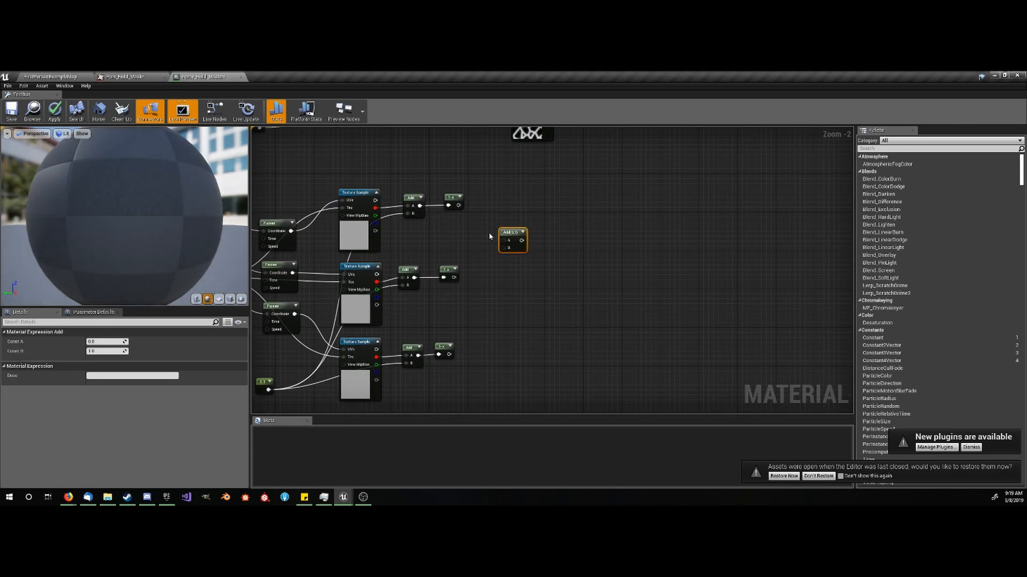
click(530, 321)
drag(504, 241, 458, 206)
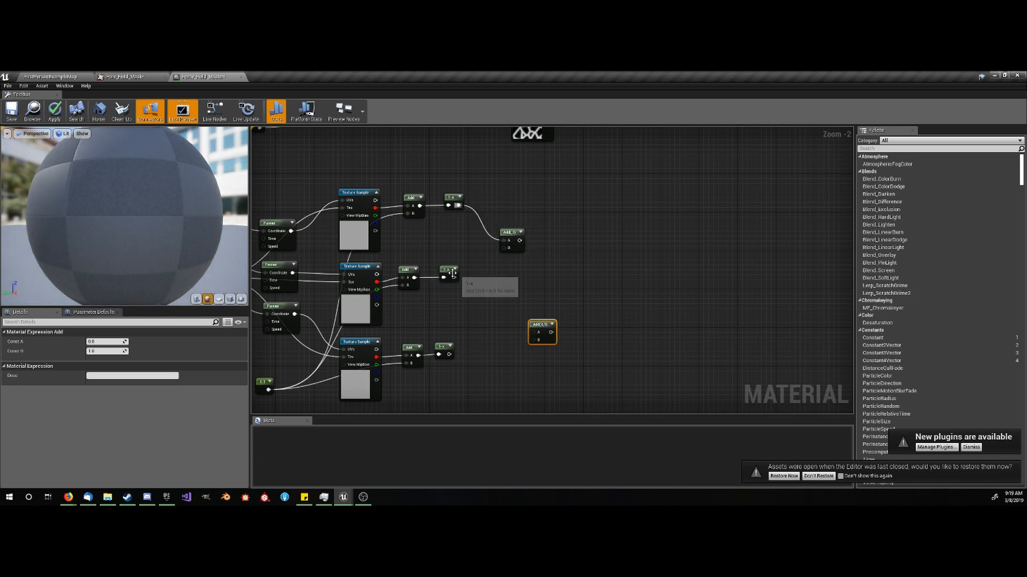
drag(454, 277, 449, 354)
right_drag(467, 322, 405, 315)
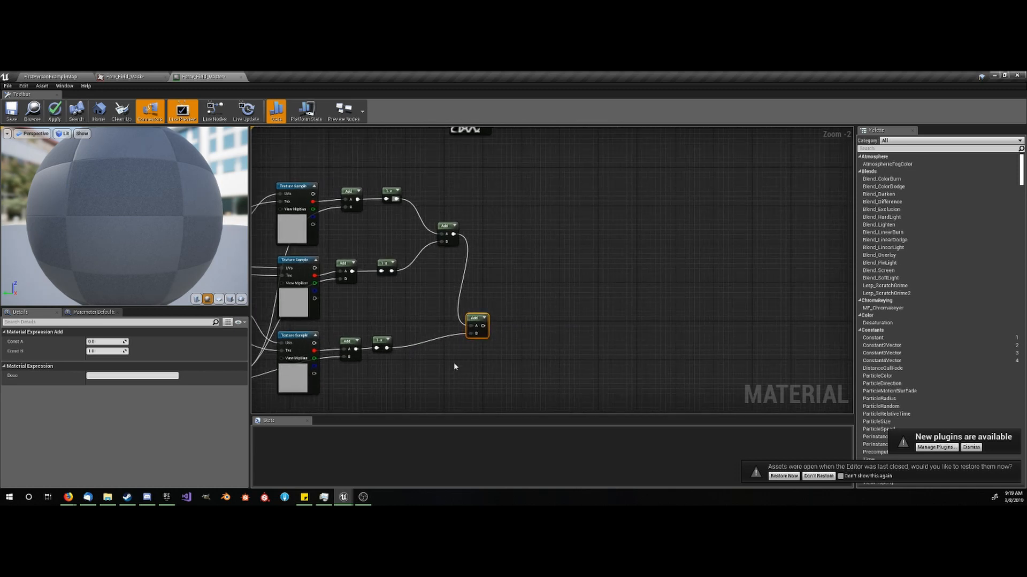
right_drag(516, 337, 490, 322)
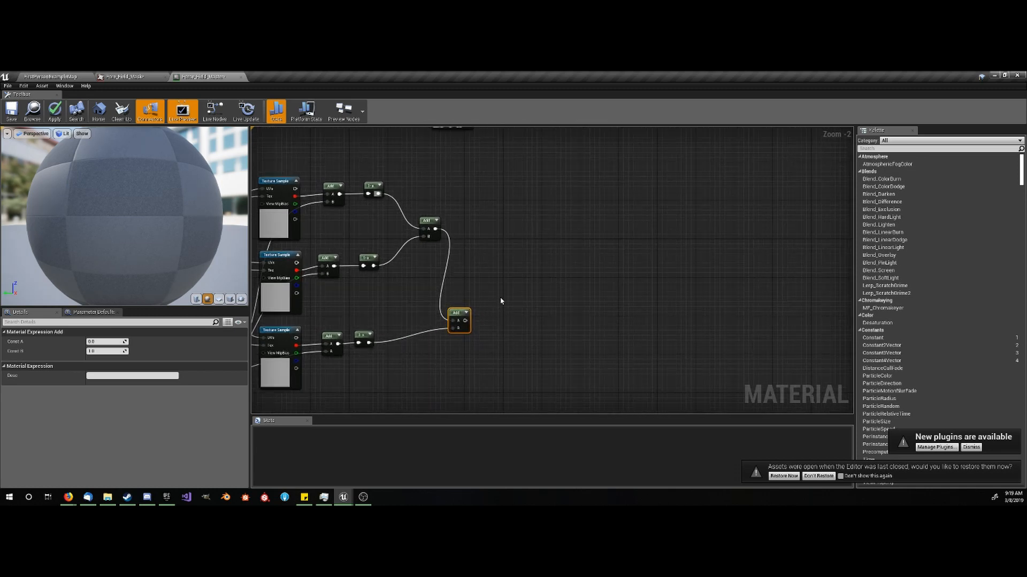
- Add a Subtract node and connect the final Add node's output to its A input
right_click(501, 301)
text(subtract)
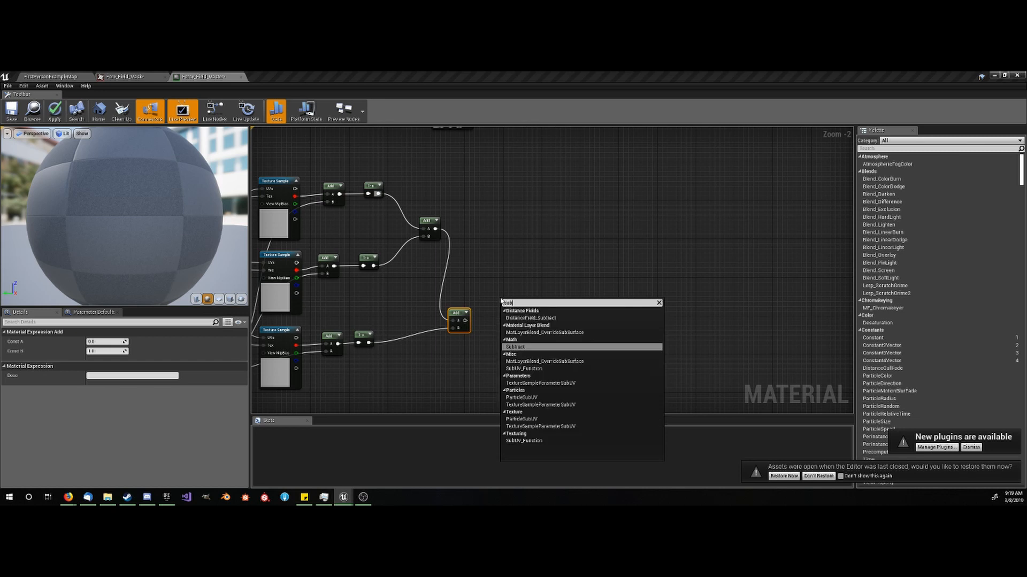
key(Return)
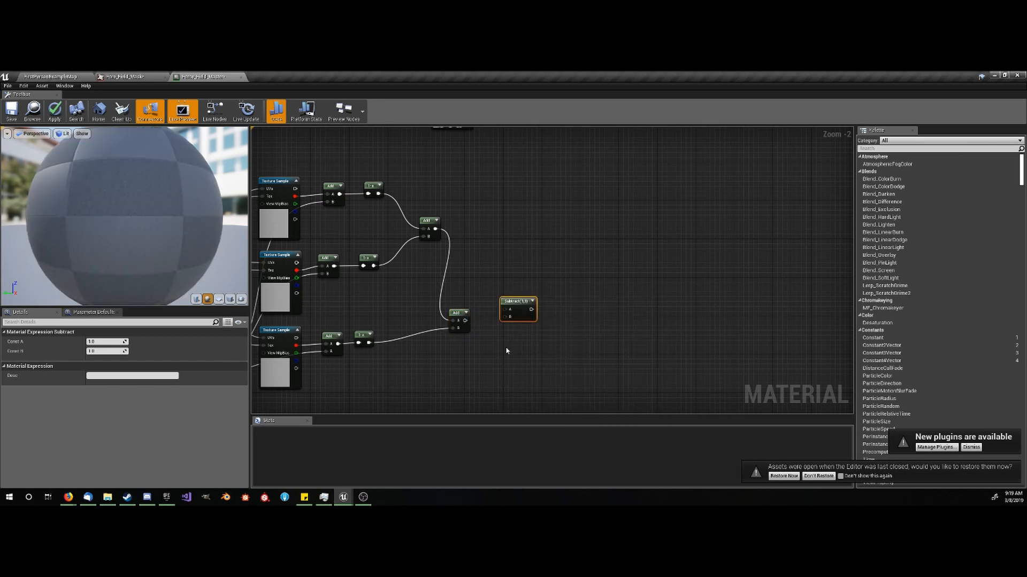
scroll(507, 351, up, 2)
drag(504, 296, 452, 312)
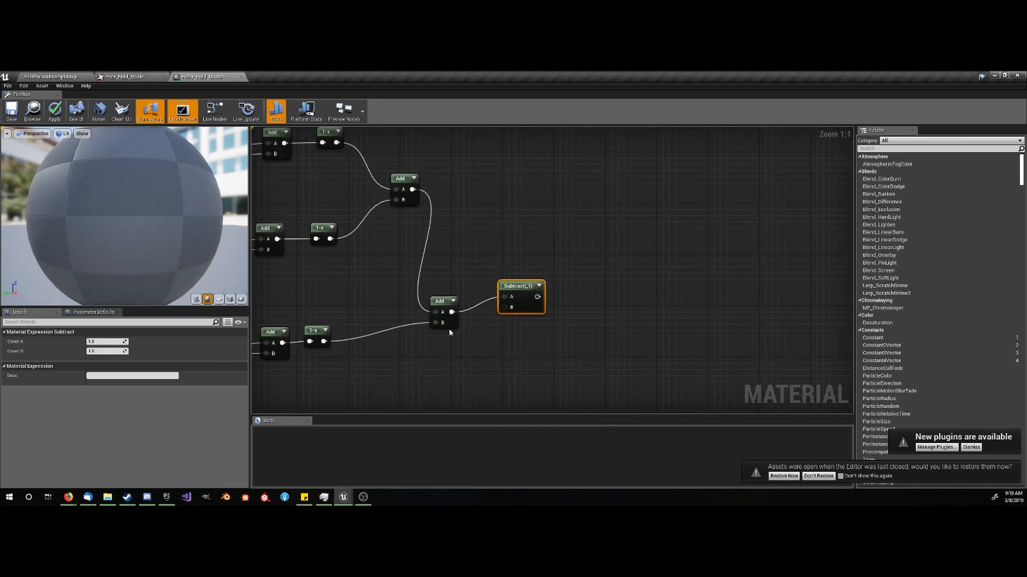
- Add a Constant node with value 0.8 and connect it to the Subtract node's B input
click(441, 356)
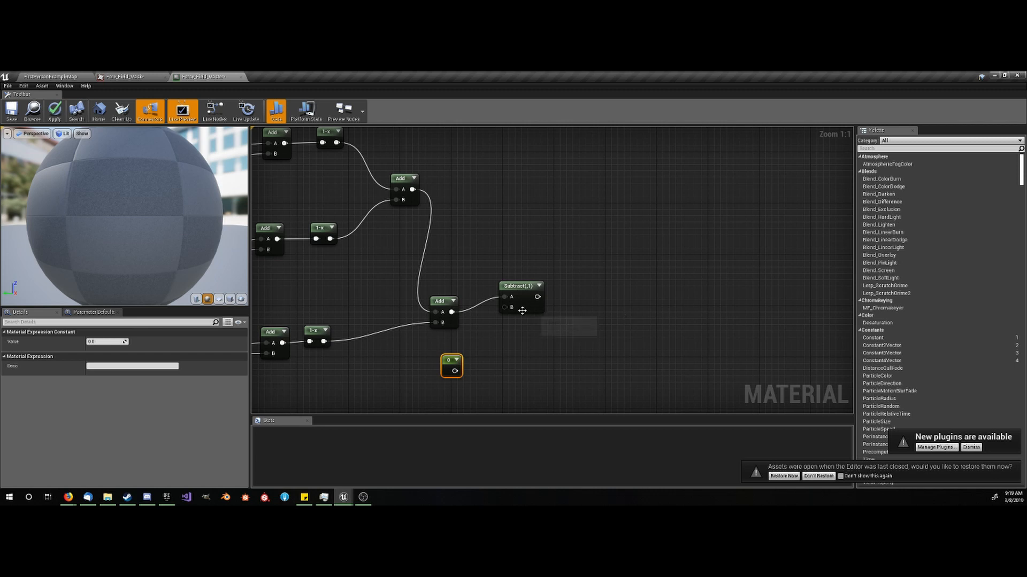
drag(505, 307, 455, 373)
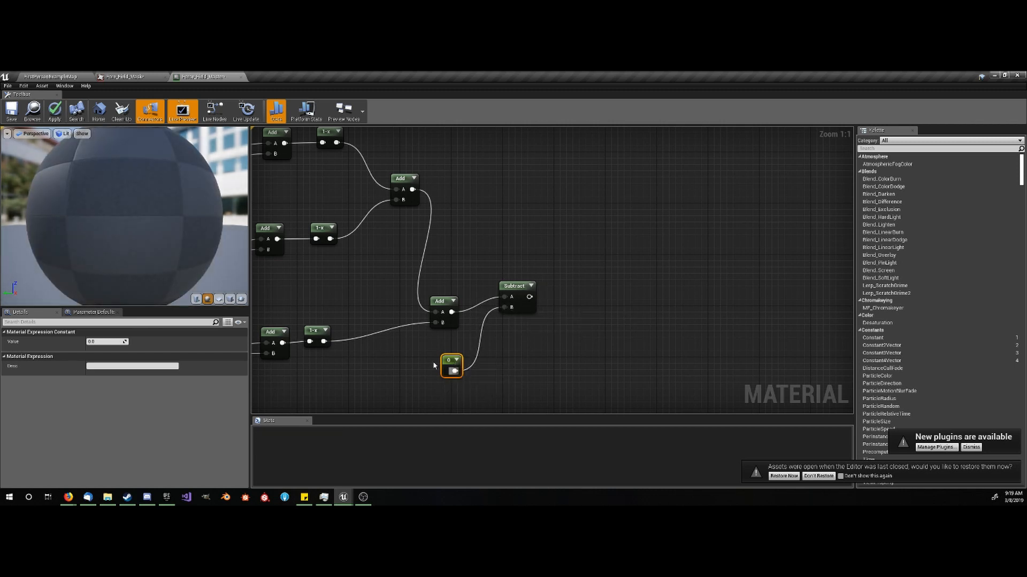
click(103, 341)
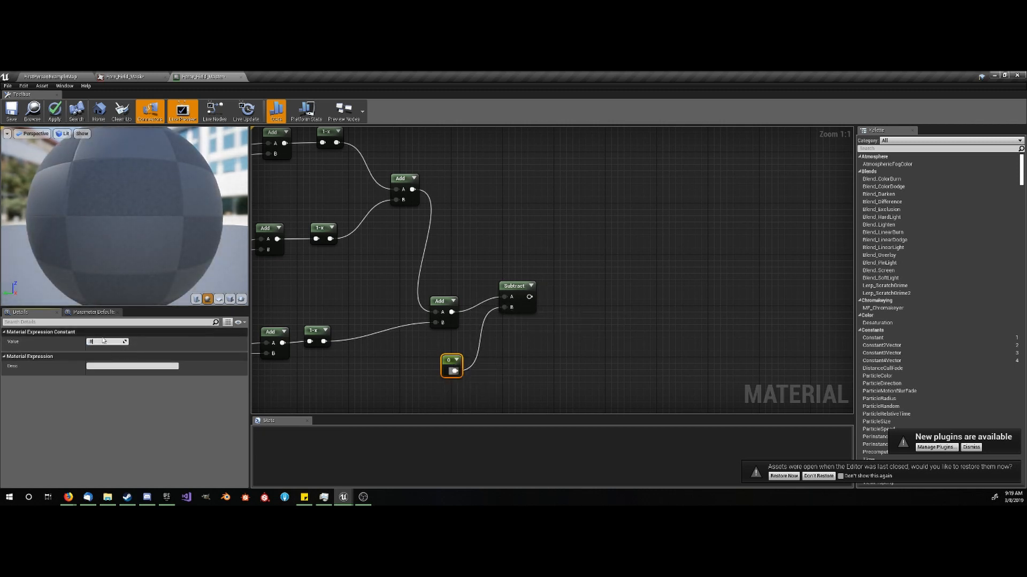
text(.8)
key(Return)
click(624, 292)
- Add a Saturate node beside the Subtract node and connect the Subtract output to it
right_click(584, 292)
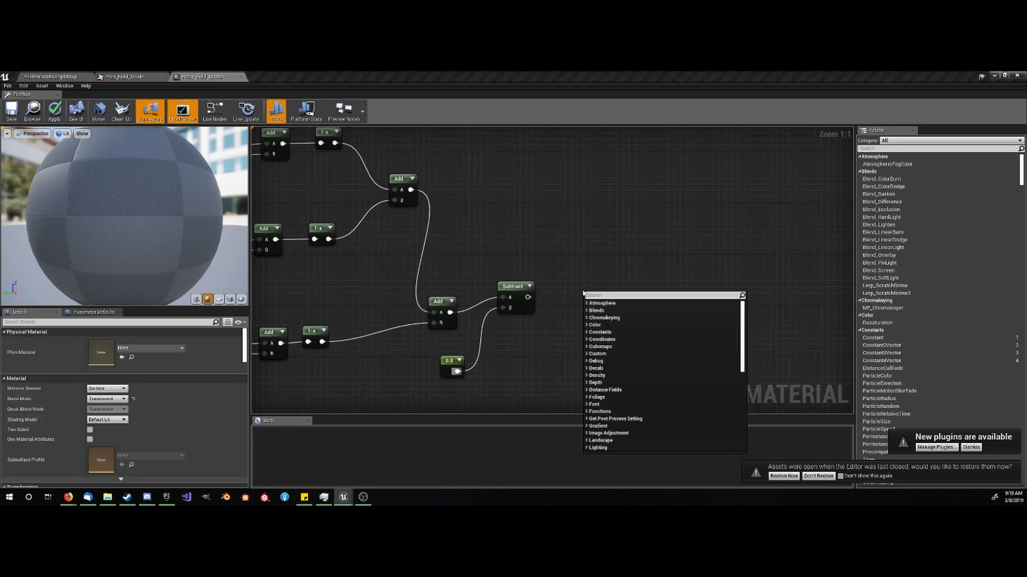
text(dsuf)
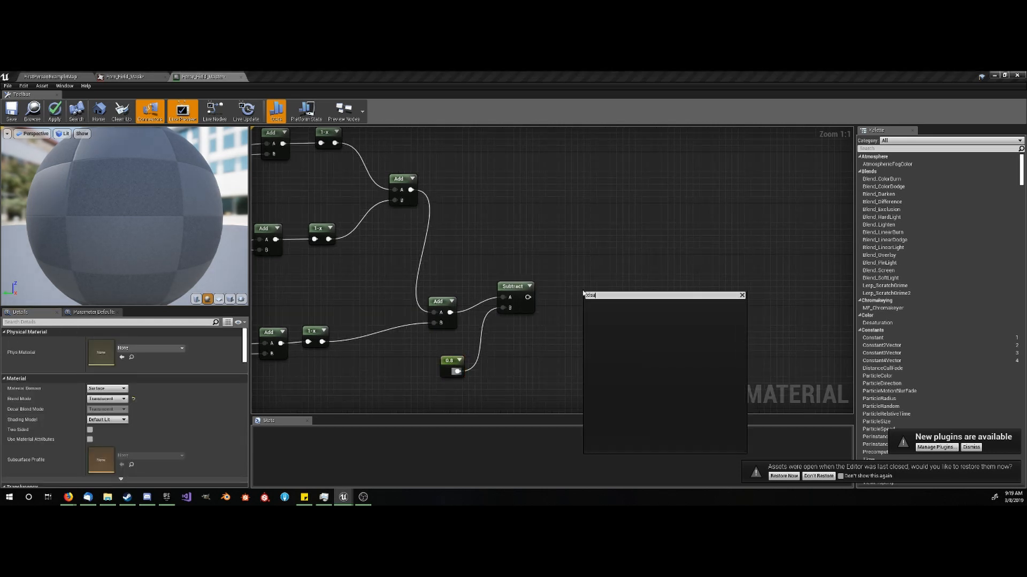
key(BackSpace)
key(BackSpace)
key(BackSpace)
key(BackSpace)
text(sat)
key(Return)
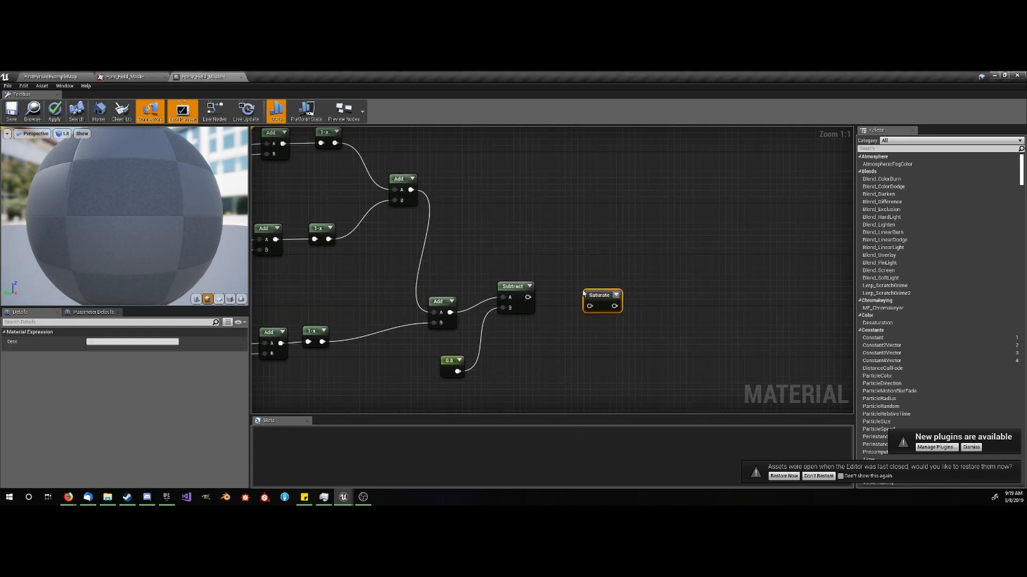
drag(527, 298, 565, 288)
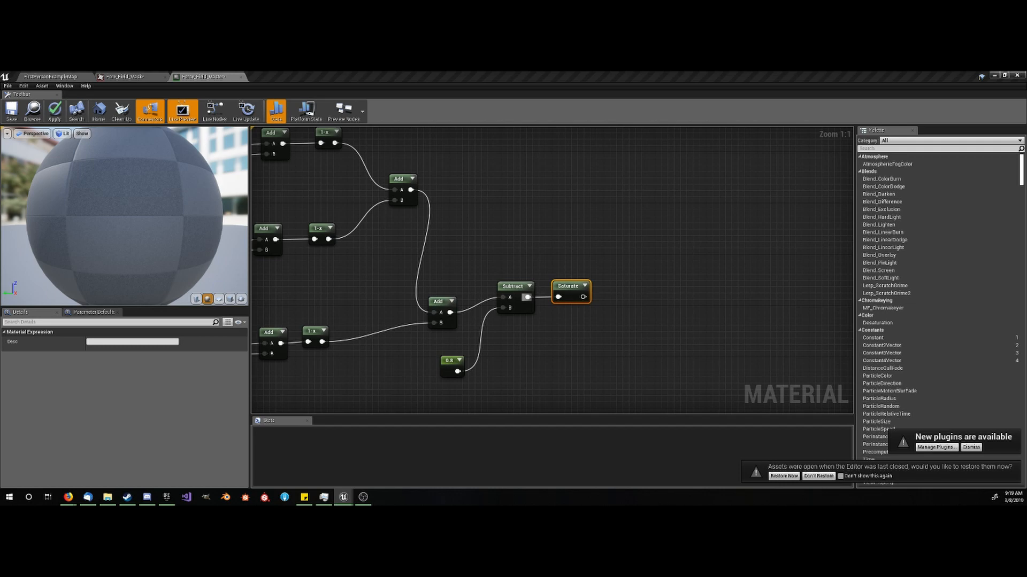
- Wrap all the panning noise nodes in a comment box and move it down and to the left
scroll(559, 309, down, 6)
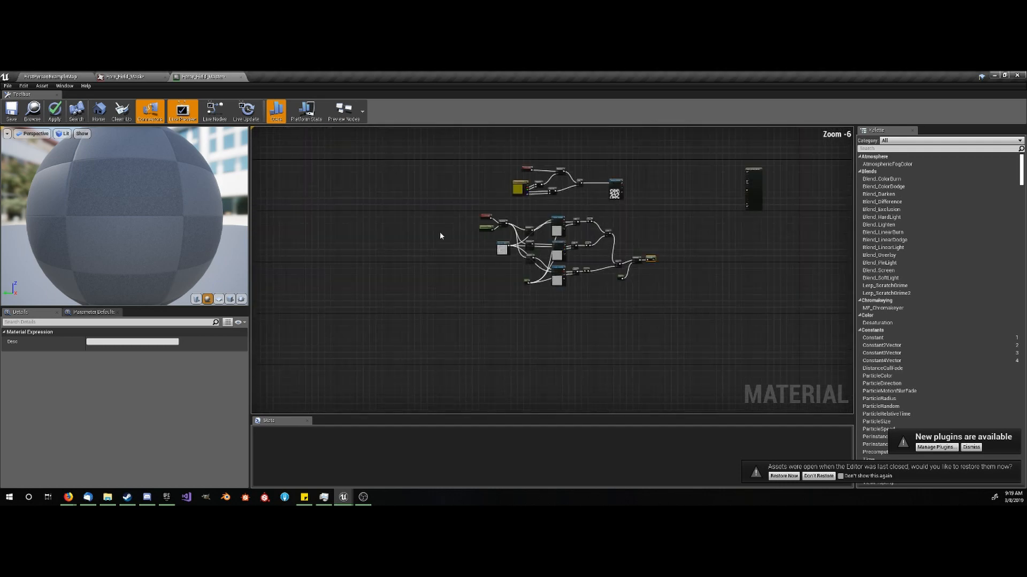
drag(456, 206, 660, 305)
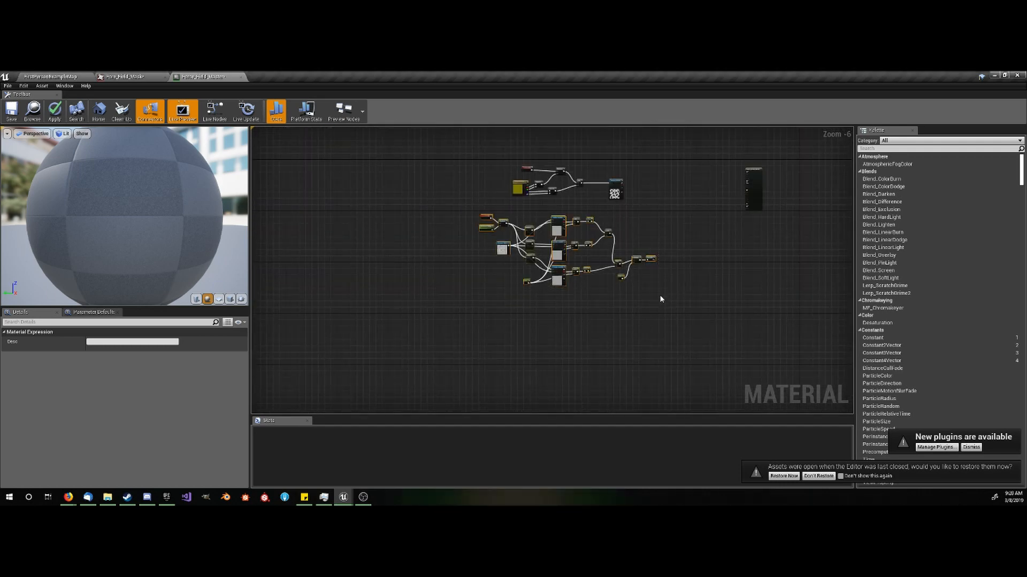
key(c)
click(592, 203)
drag(588, 213, 527, 234)
- Wrap the cracks texture nodes in a comment box and move it closer to the noise comment box
drag(501, 144, 632, 213)
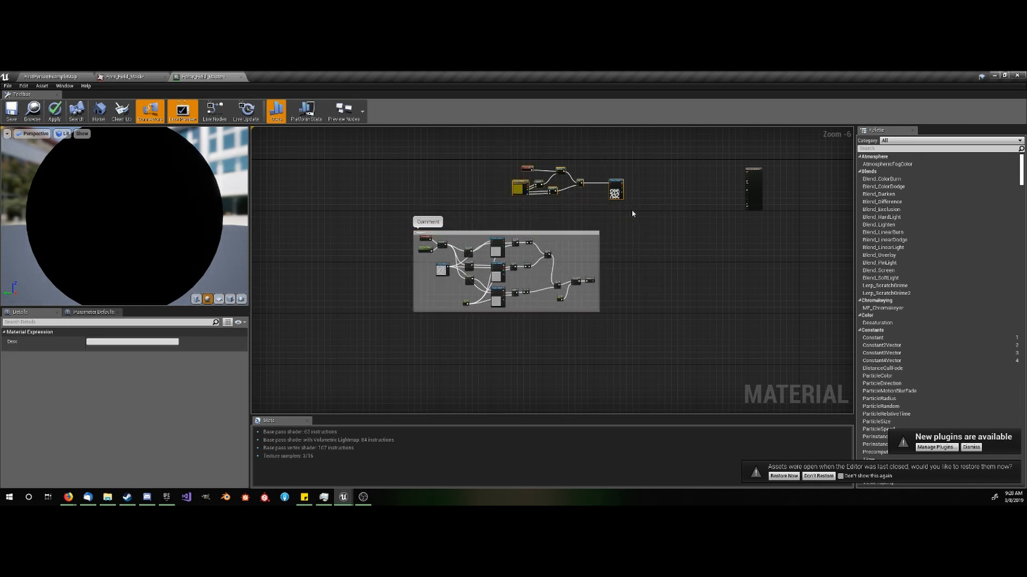
key(c)
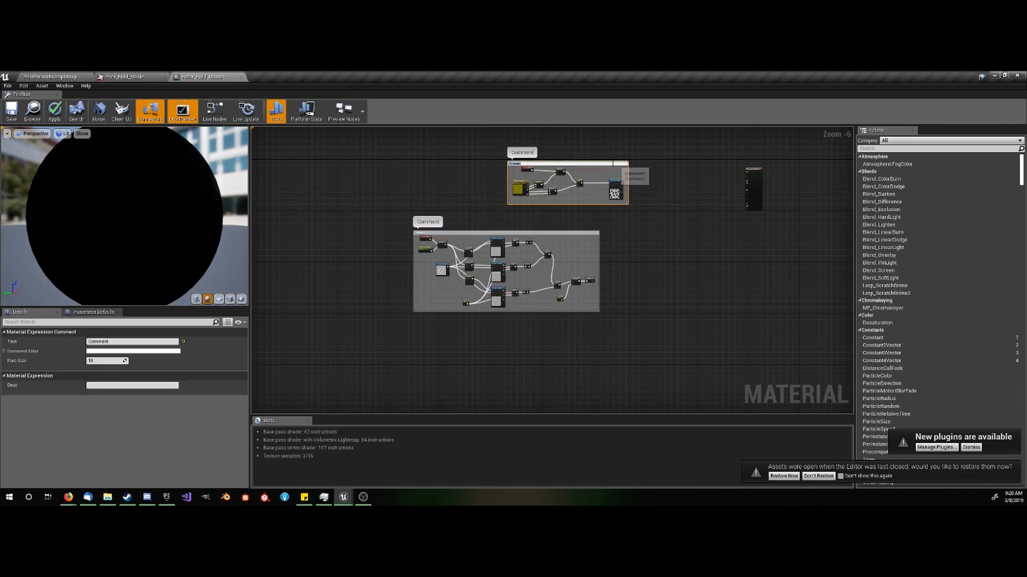
click(650, 165)
drag(611, 169, 582, 188)
click(694, 246)
- Add a Multiply node and connect the cracks Texture Sample's red output to A and the Saturate output to B
scroll(694, 246, up, 3)
scroll(489, 243, up, 1)
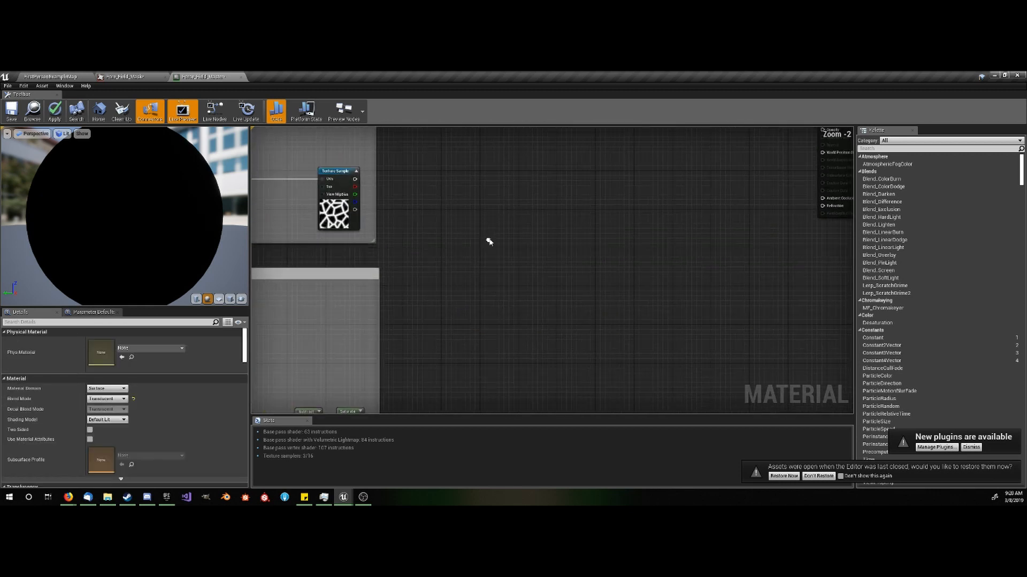
click(435, 228)
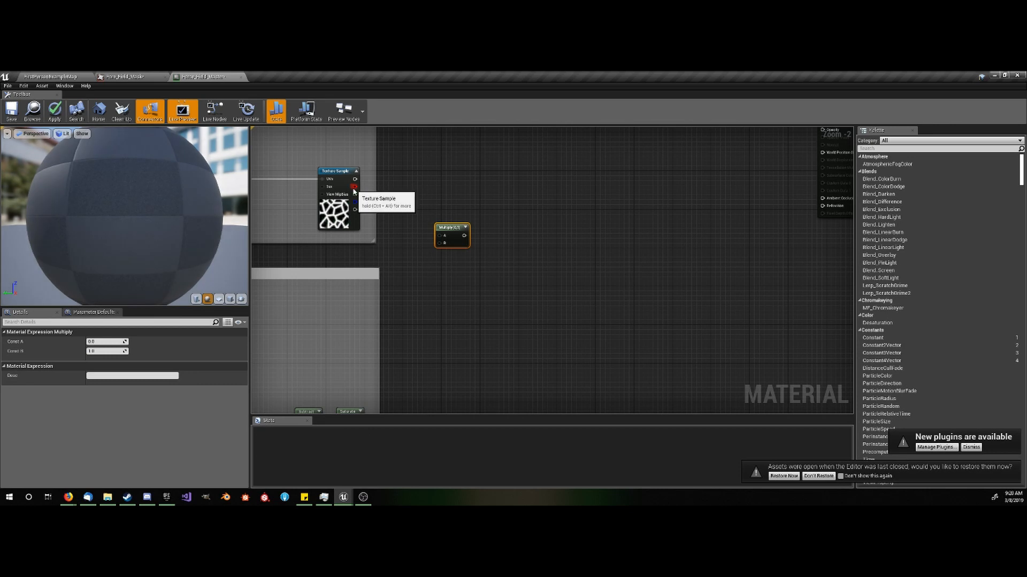
drag(356, 186, 362, 317)
click(473, 297)
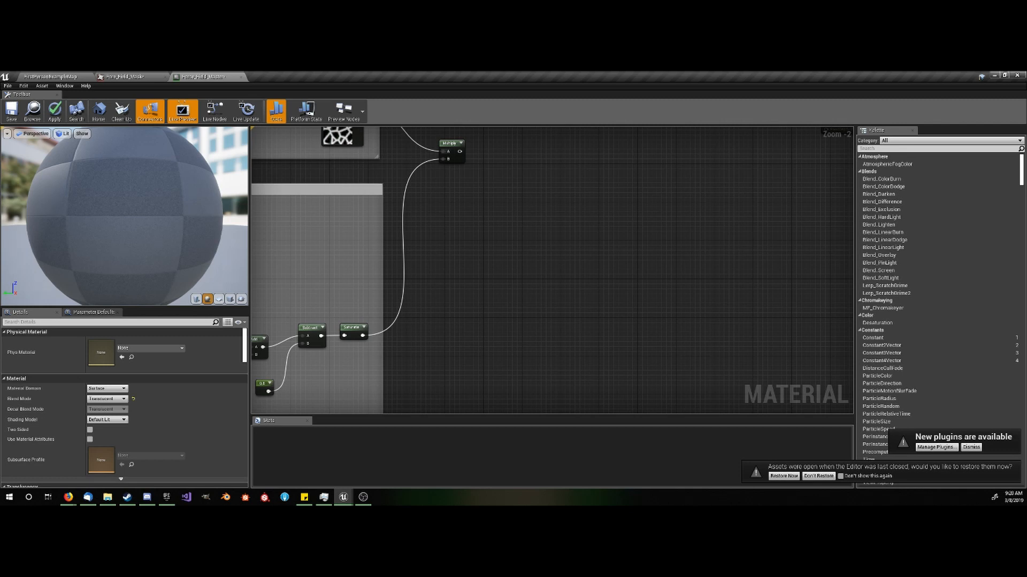
- Add a second Multiply node, feed the first Multiply's output into its A input, and set its Const B to 0.5
right_drag(530, 221, 501, 266)
scroll(463, 177, up, 2)
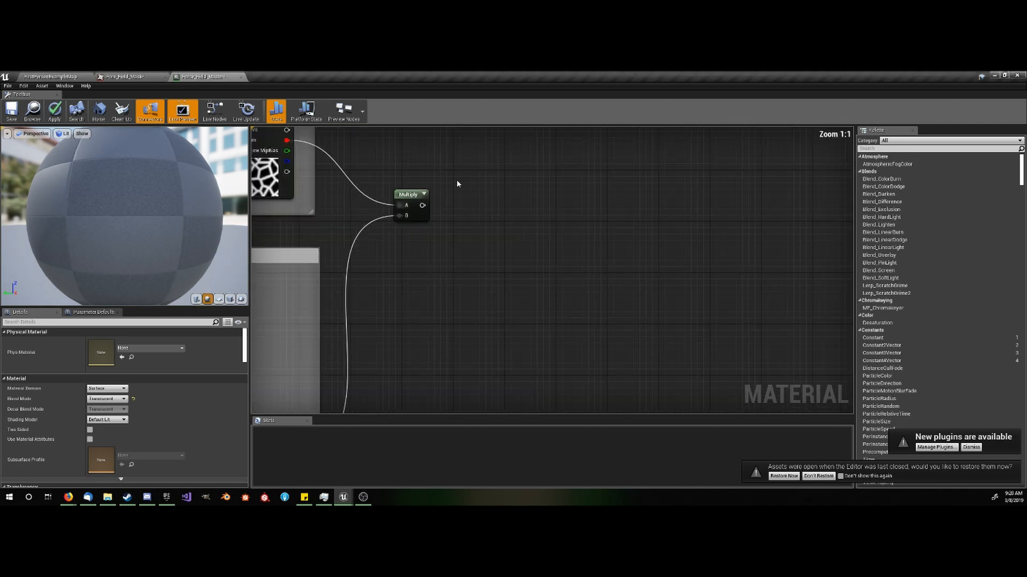
right_drag(461, 192, 437, 228)
click(442, 229)
drag(400, 241, 447, 241)
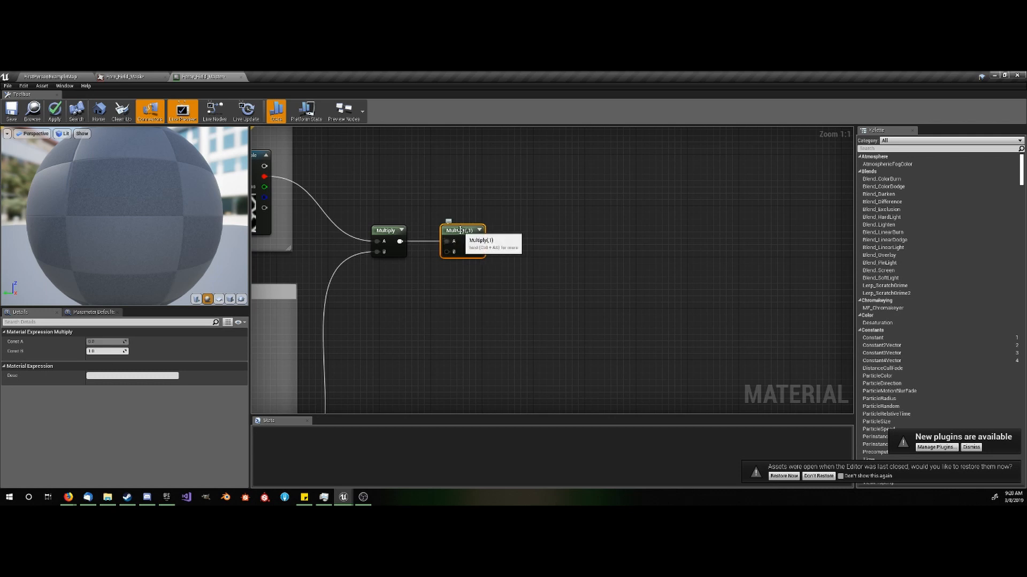
text(0.5)
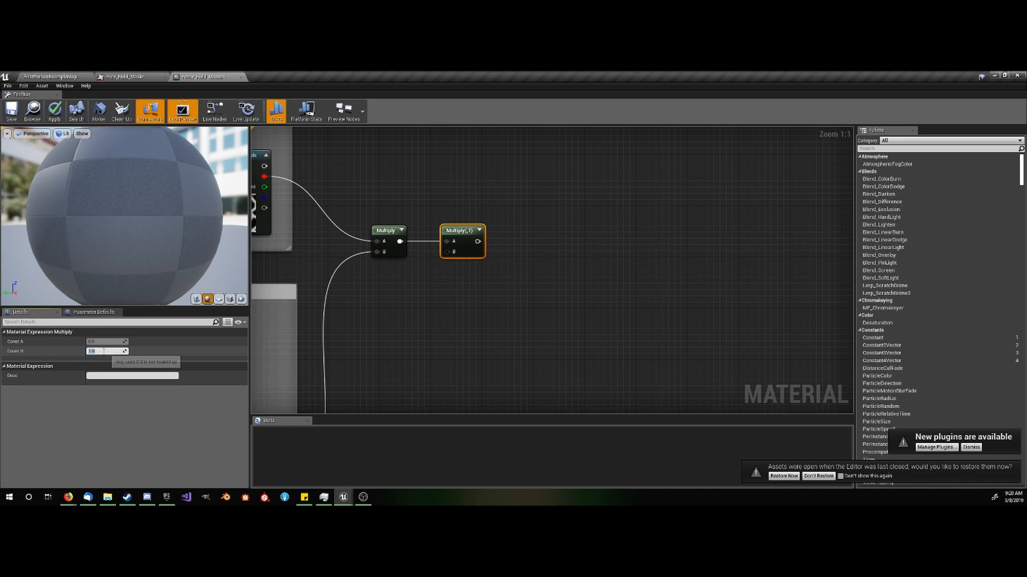
key(Return)
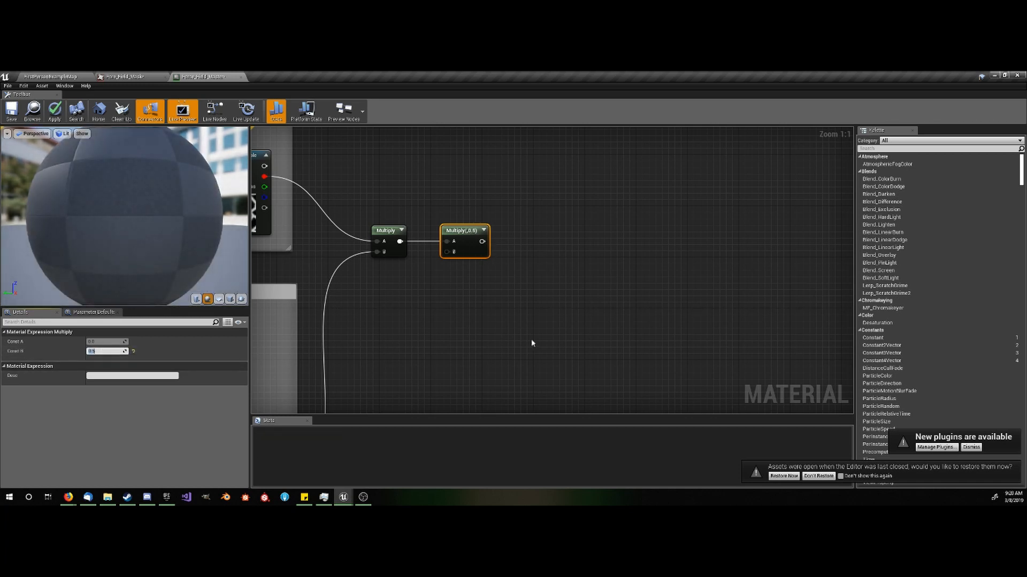
- Add an Add node, connect the second Multiply's output to its A input, and set its Const B to 0.1
click(548, 269)
click(533, 239)
drag(482, 241, 536, 250)
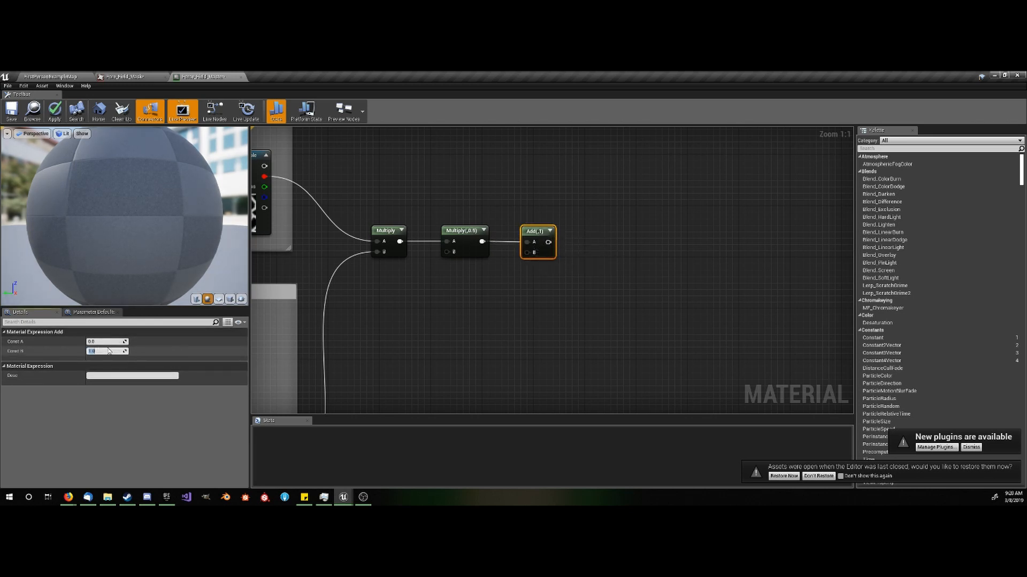
key(Return)
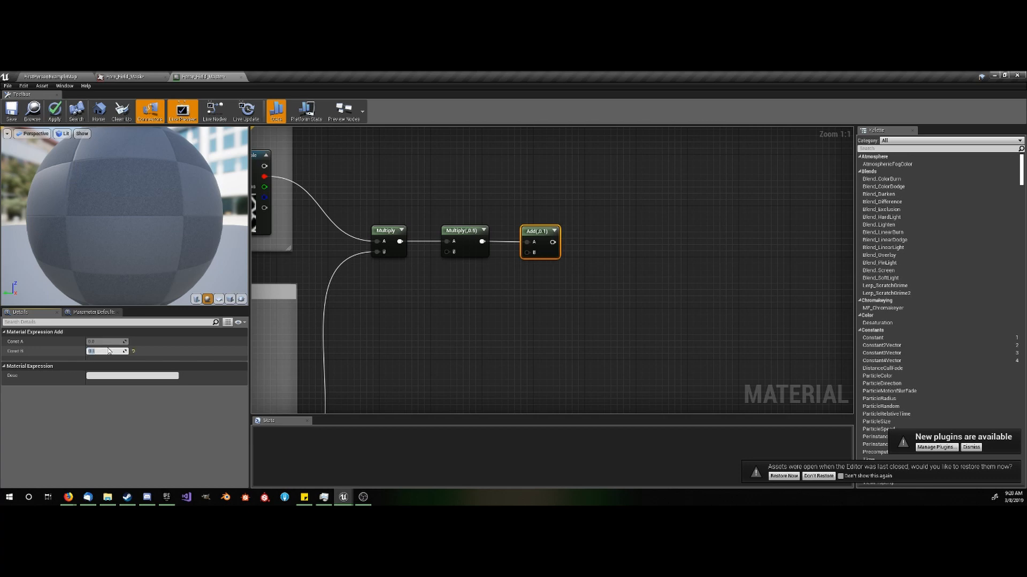
- Add a Vector Parameter node named Color above the Multiply and Add node chain
click(534, 268)
scroll(571, 197, down, 3)
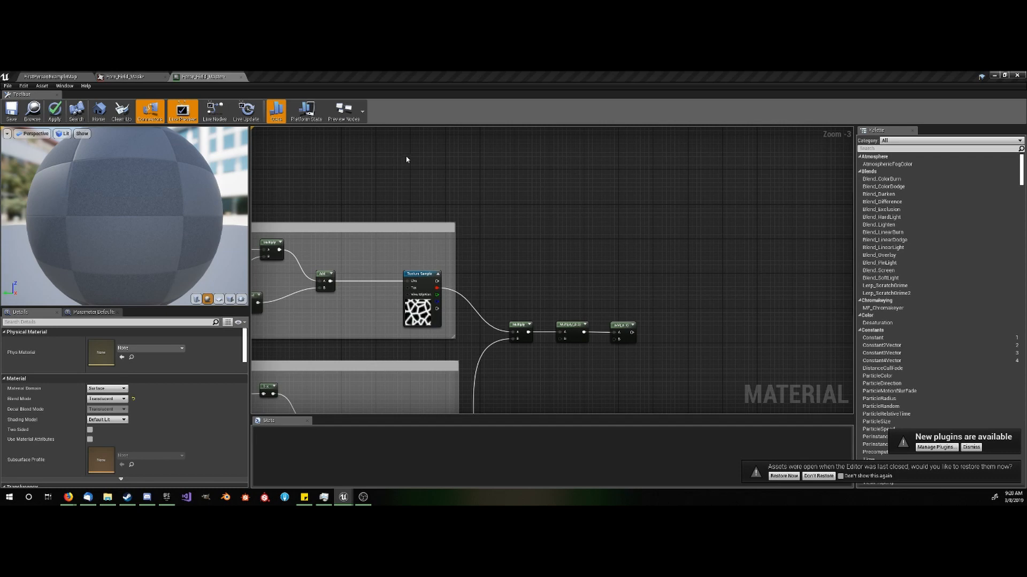
right_drag(621, 237, 562, 246)
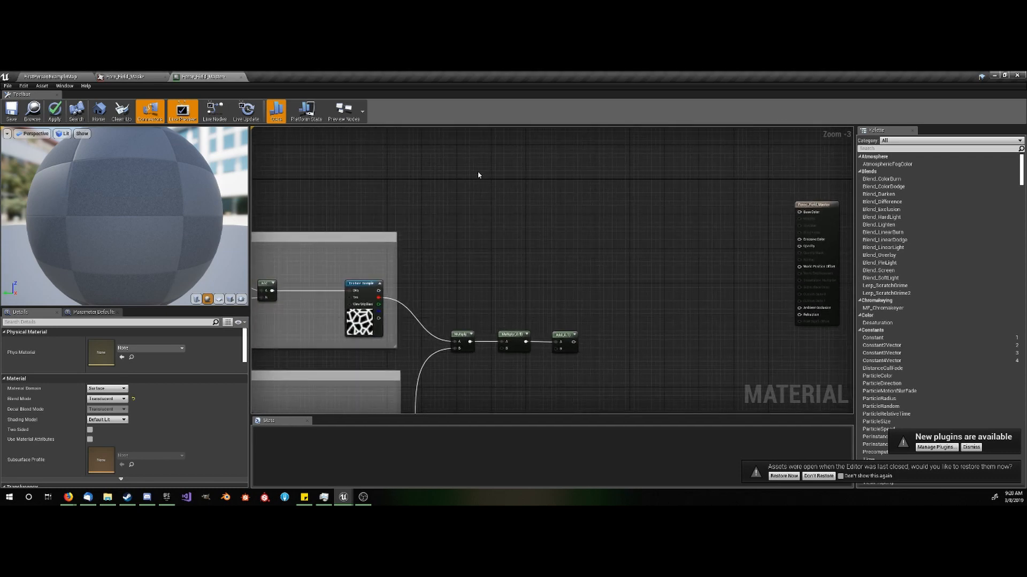
click(468, 148)
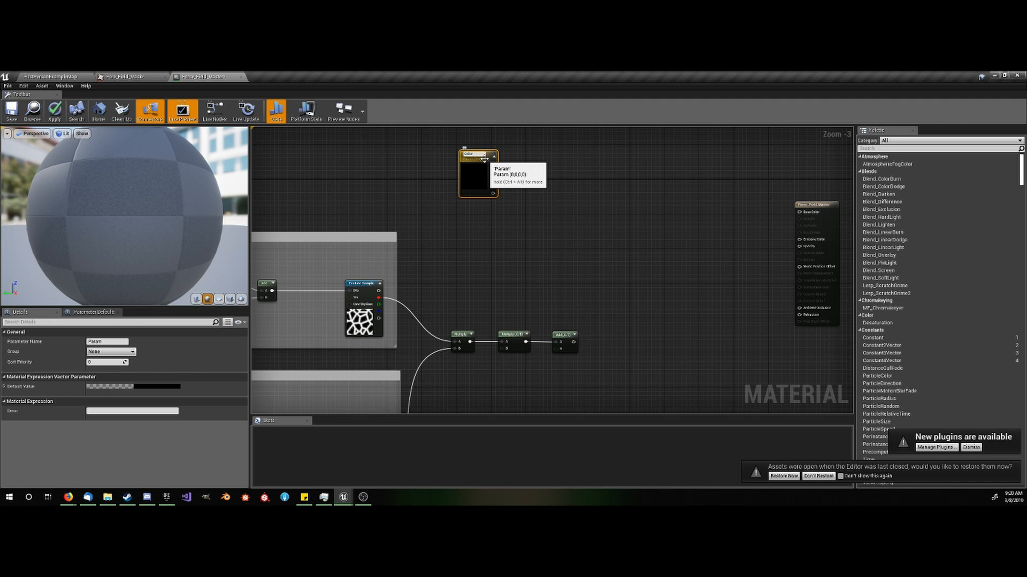
key(Return)
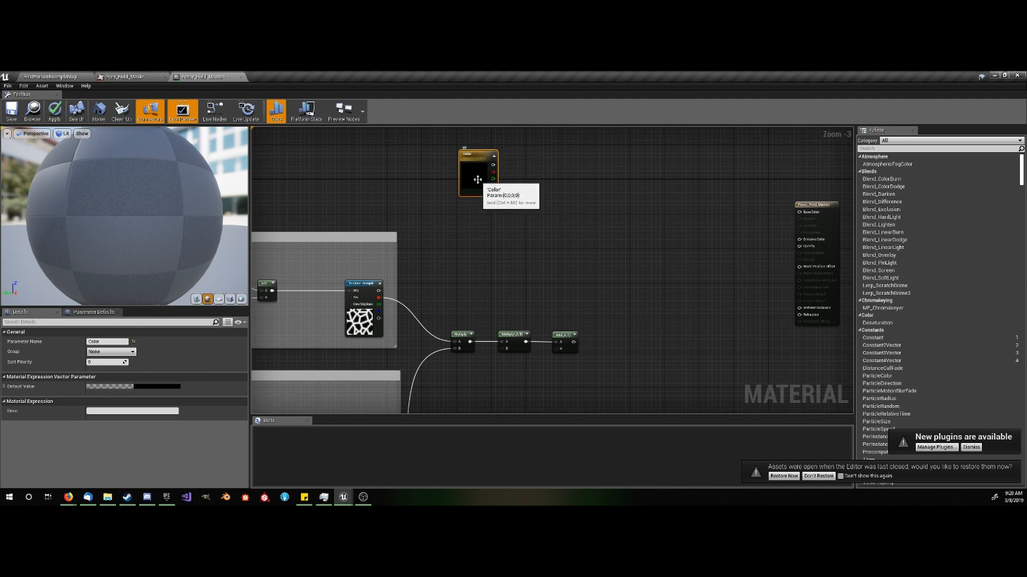
double_click(478, 180)
drag(584, 222, 584, 152)
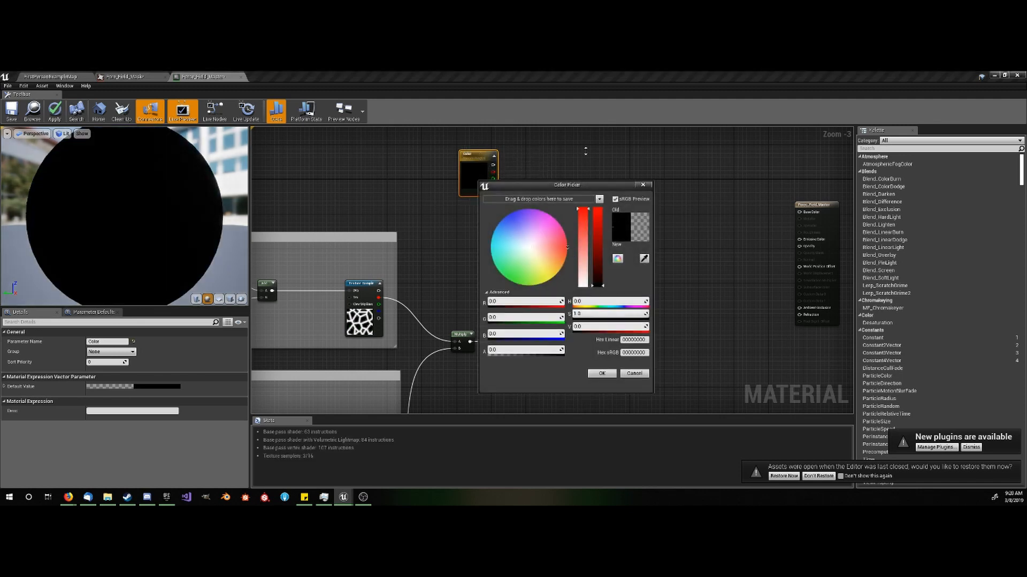
drag(598, 249, 600, 146)
click(616, 376)
click(559, 233)
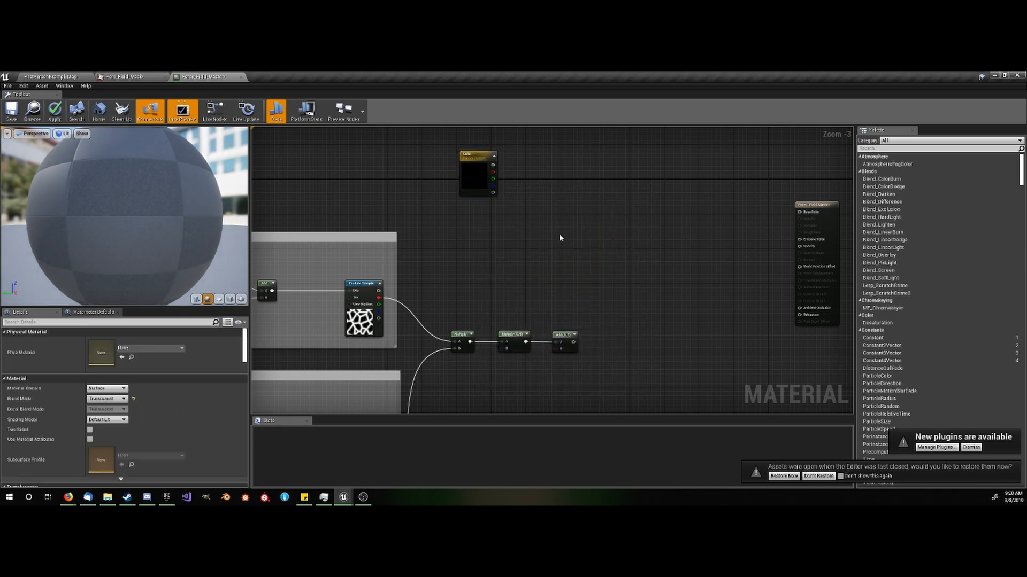
- Add a Multiply node before the material output, connecting the Color parameter's output to A and the Add node's output to B
right_drag(559, 233, 467, 264)
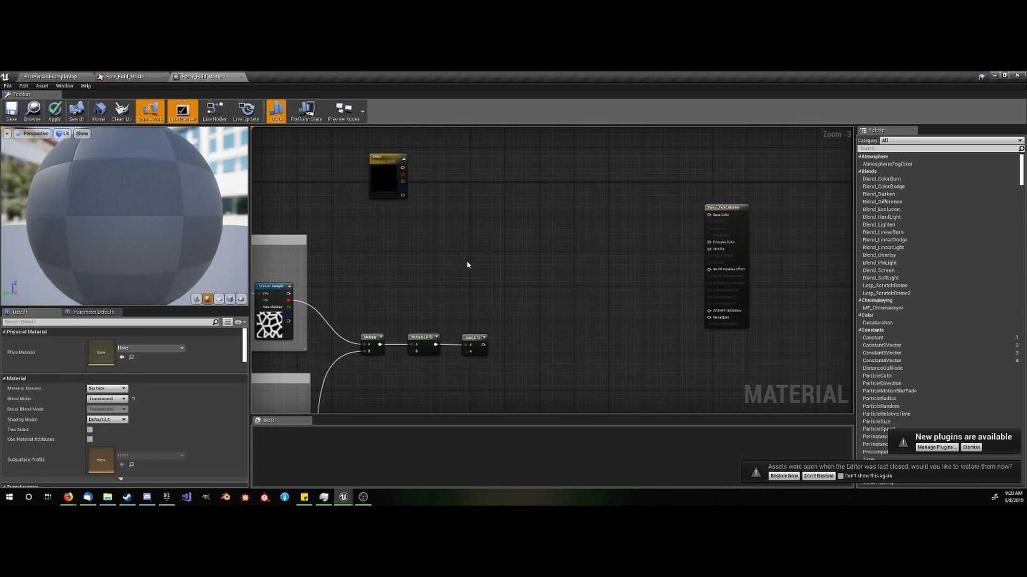
click(519, 229)
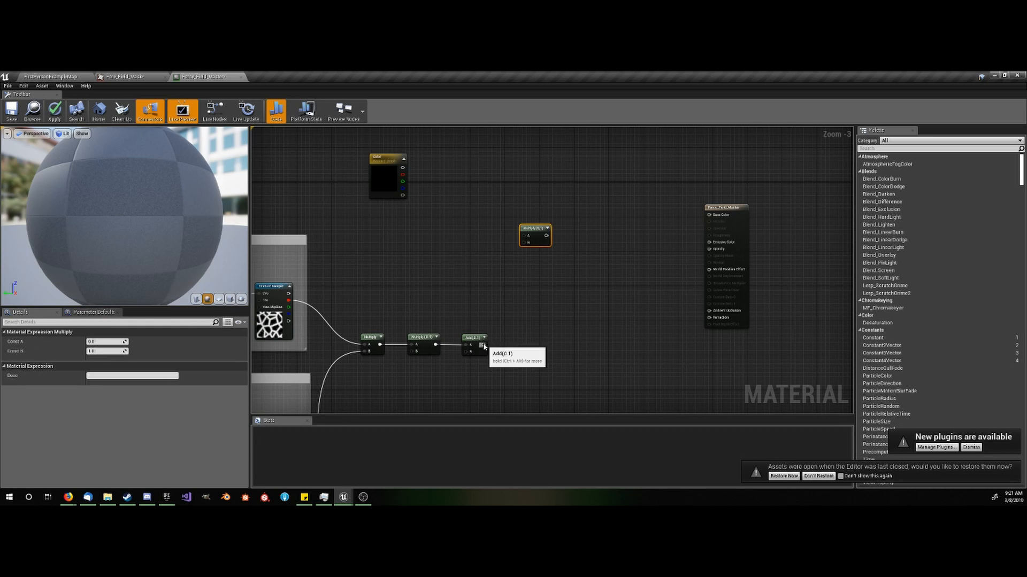
drag(484, 344, 340, 139)
scroll(527, 238, up, 3)
scroll(422, 238, down, 3)
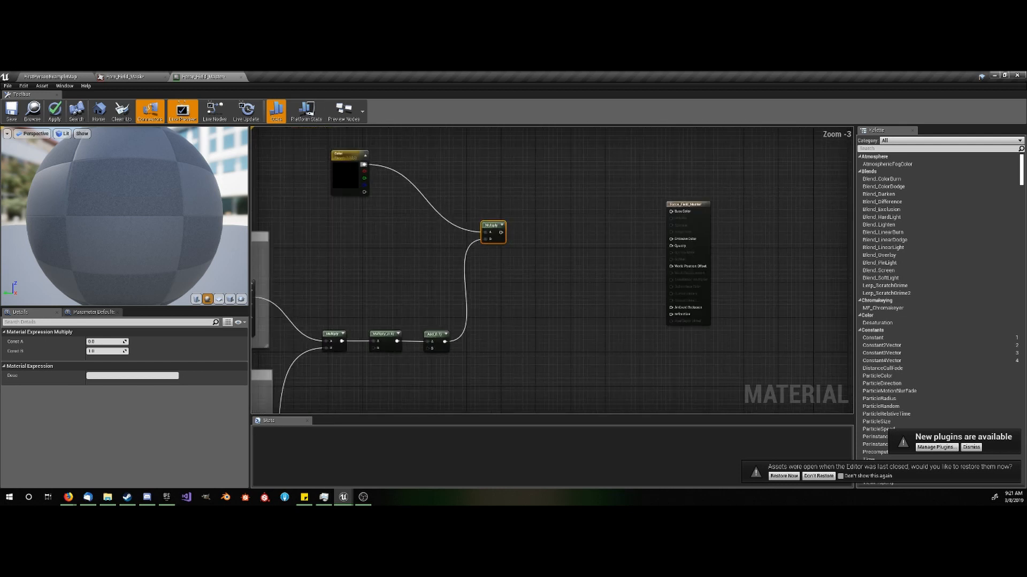
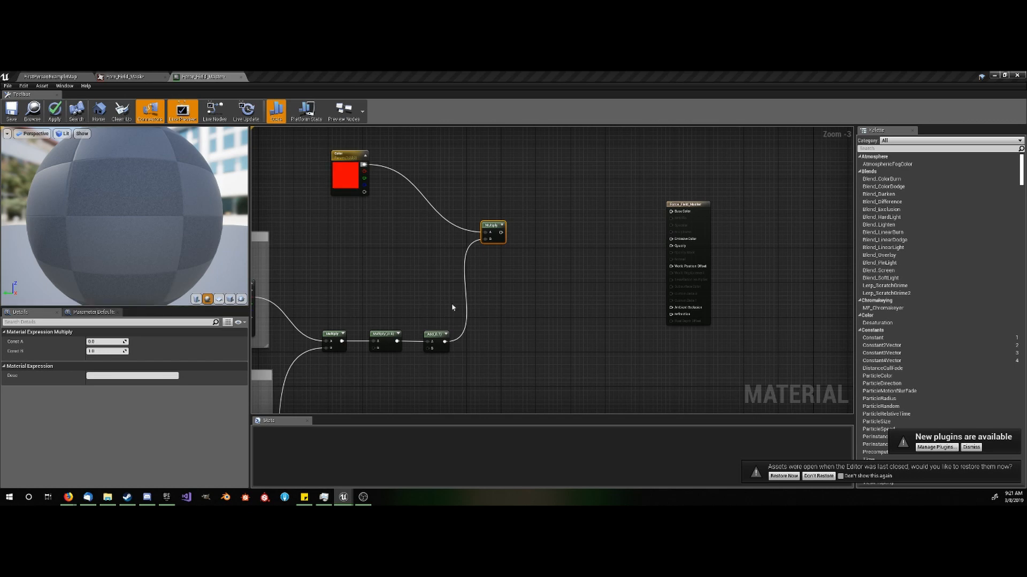
- Duplicate the TexCoord, Tiling and Offset, Append, Multiply and Add nodes from the cracks comment into the empty area below the noise comment
right_drag(489, 363, 487, 277)
scroll(523, 296, down, 4)
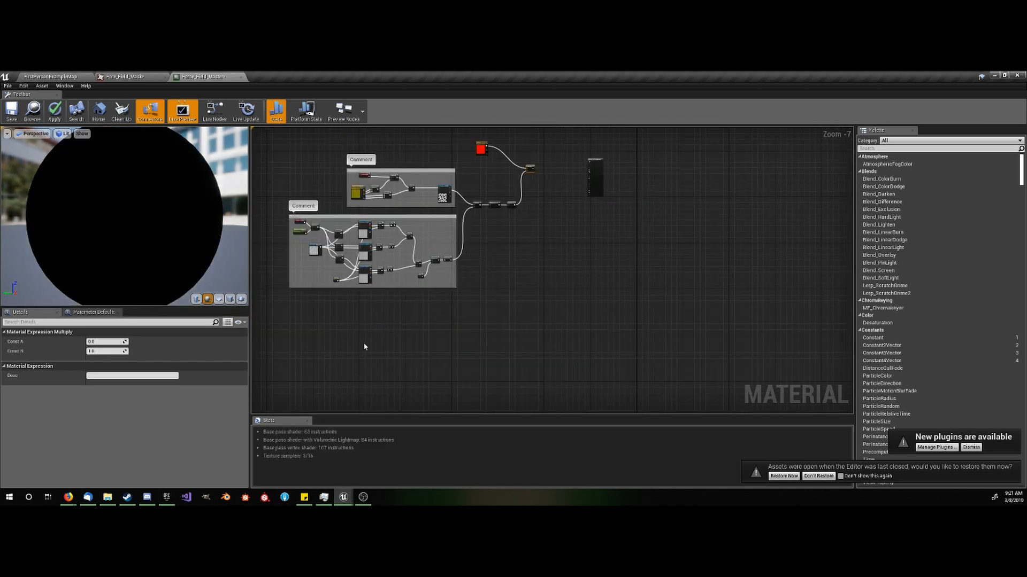
scroll(335, 339, up, 3)
right_drag(335, 342, 399, 291)
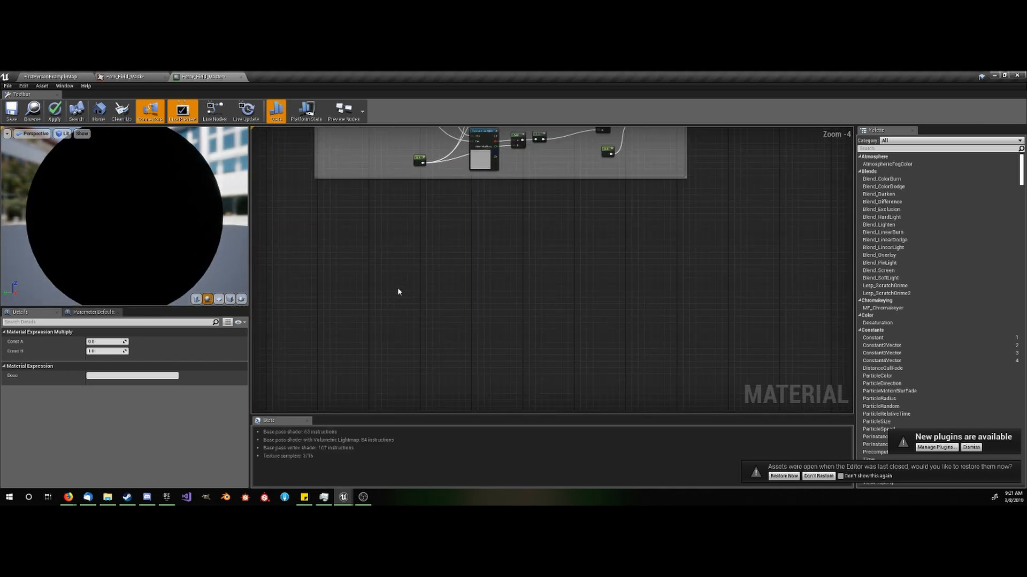
scroll(426, 295, down, 1)
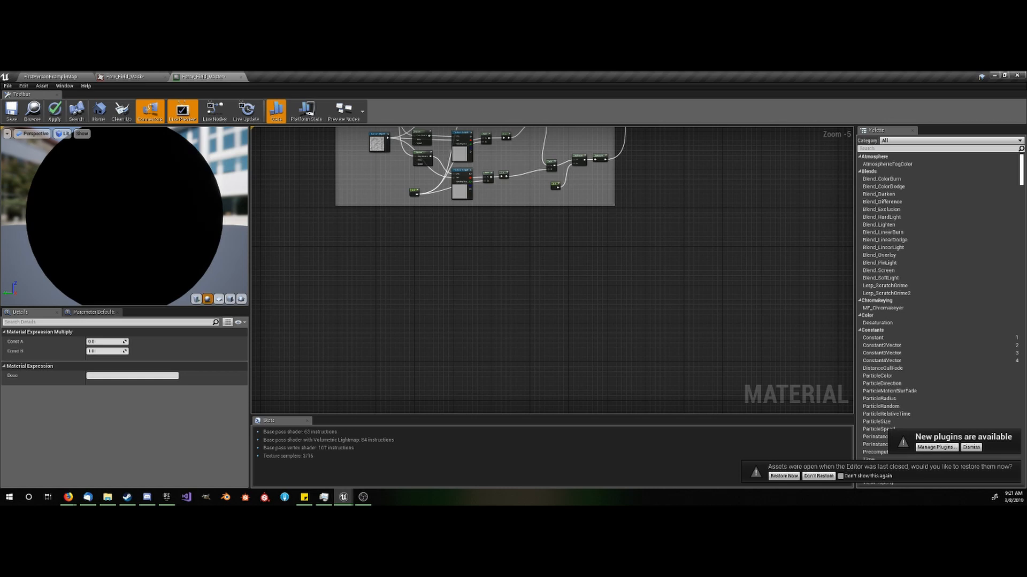
scroll(516, 254, down, 3)
right_drag(516, 257, 533, 390)
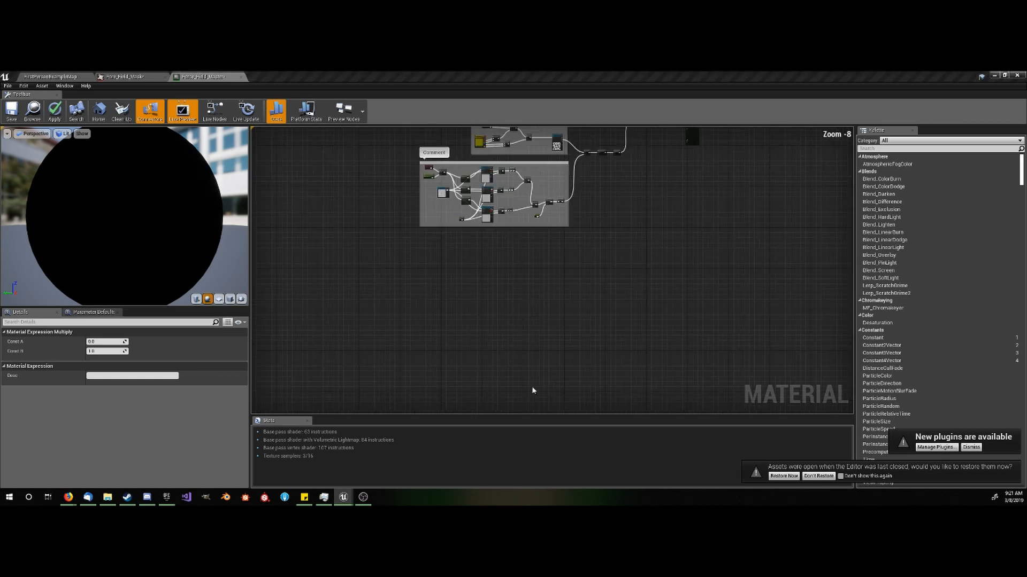
scroll(493, 211, up, 4)
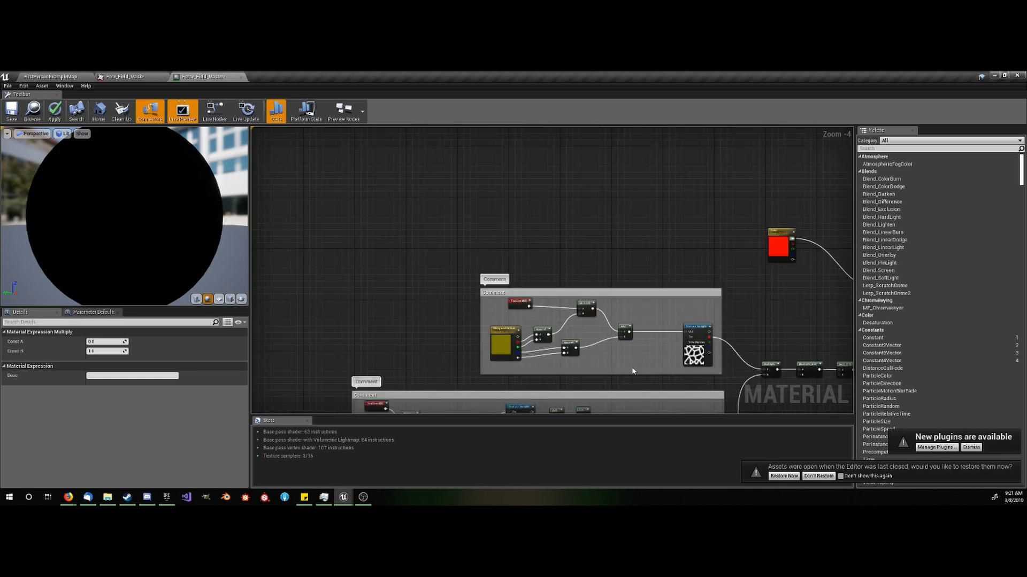
drag(634, 369, 514, 305)
scroll(527, 305, up, 2)
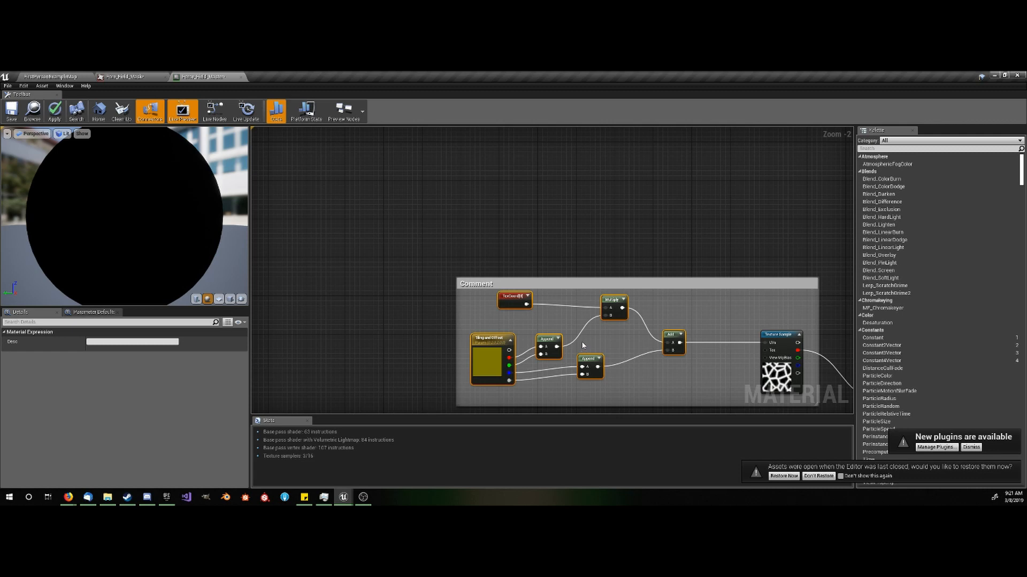
scroll(583, 346, down, 5)
right_drag(630, 379, 550, 200)
click(439, 308)
scroll(434, 310, up, 3)
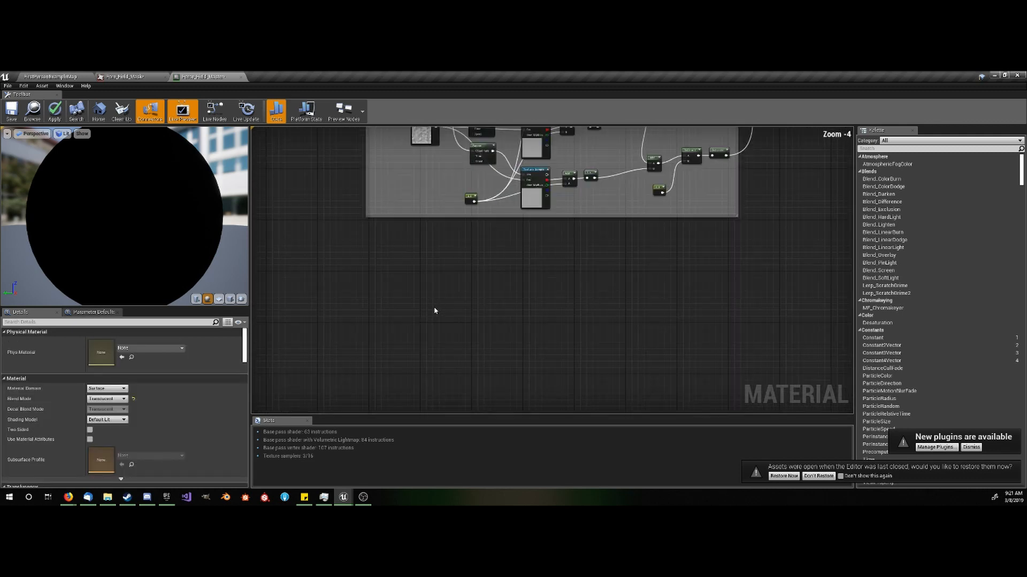
key(ctrl+v)
scroll(454, 321, up, 4)
- Rename the copied Tiling and Offset parameter to Tiling and Offset for dissovle
click(363, 321)
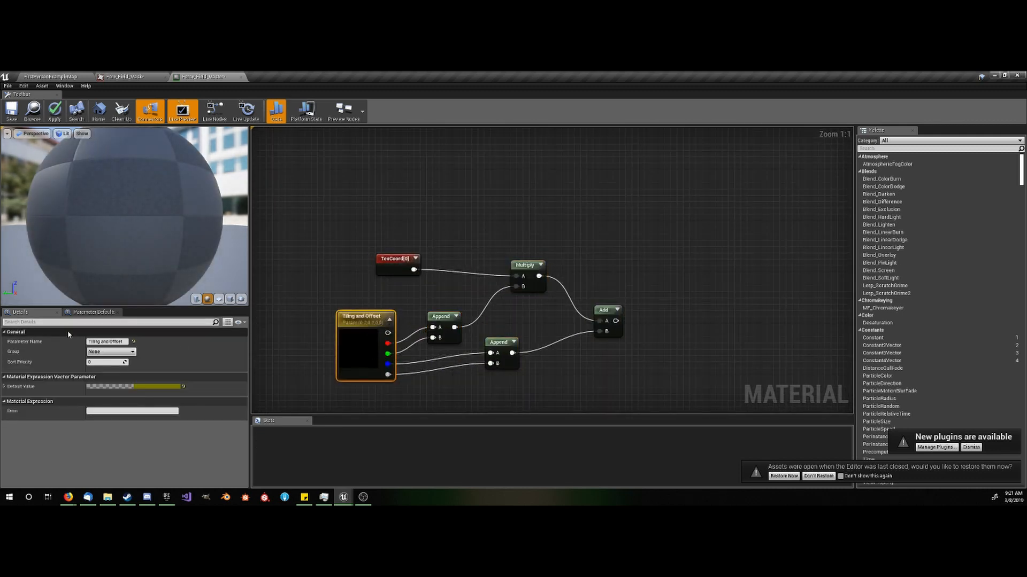
click(124, 342)
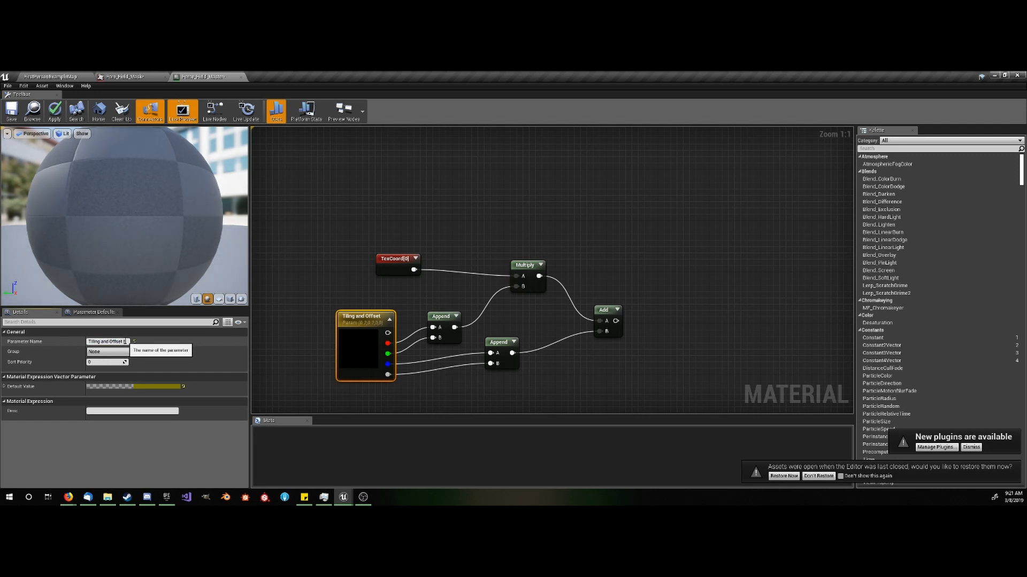
text(for al)
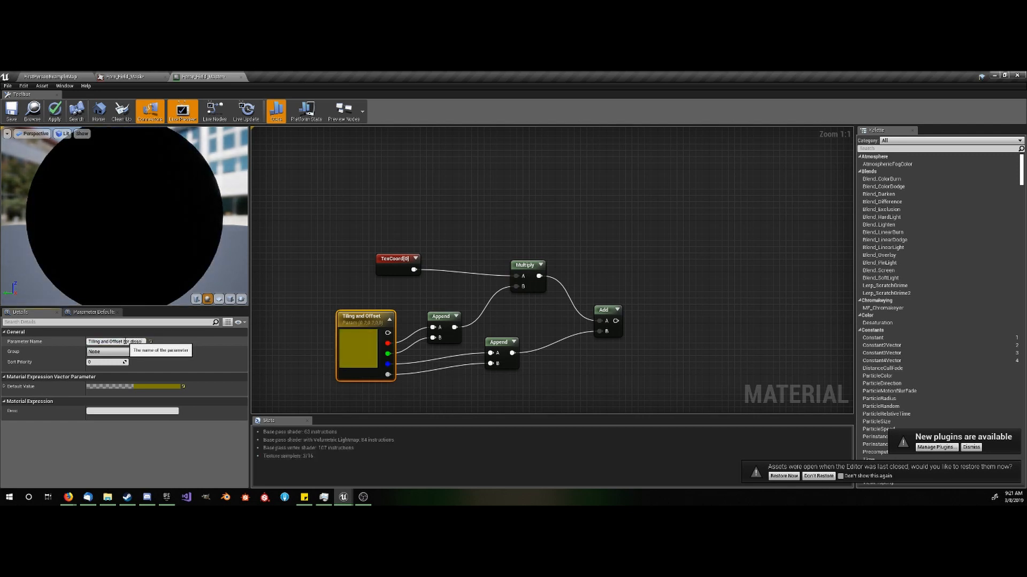
key(Return)
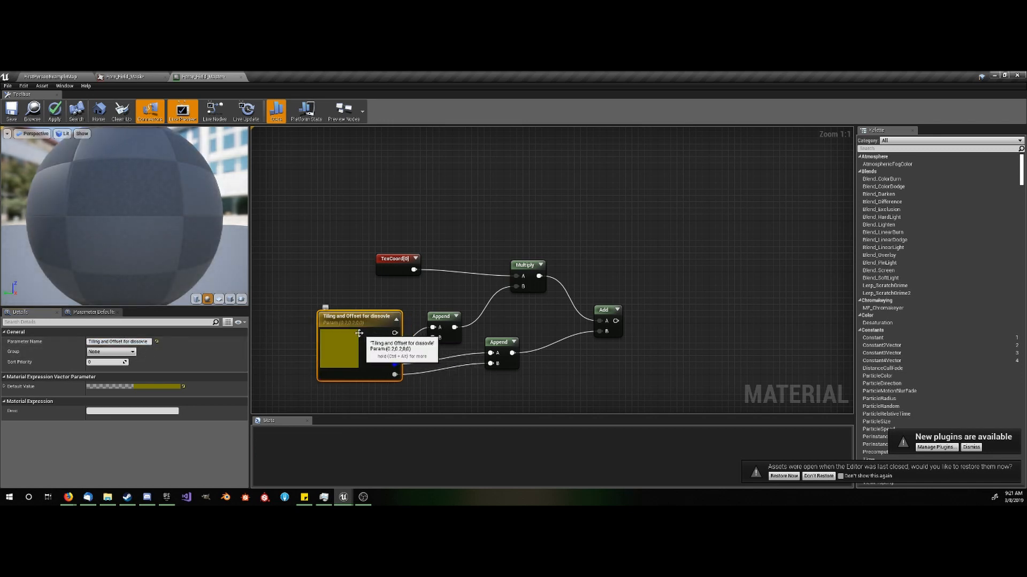
- Set the red and green components of the copied tiling parameter's default value to 1
click(134, 386)
click(168, 396)
text(1)
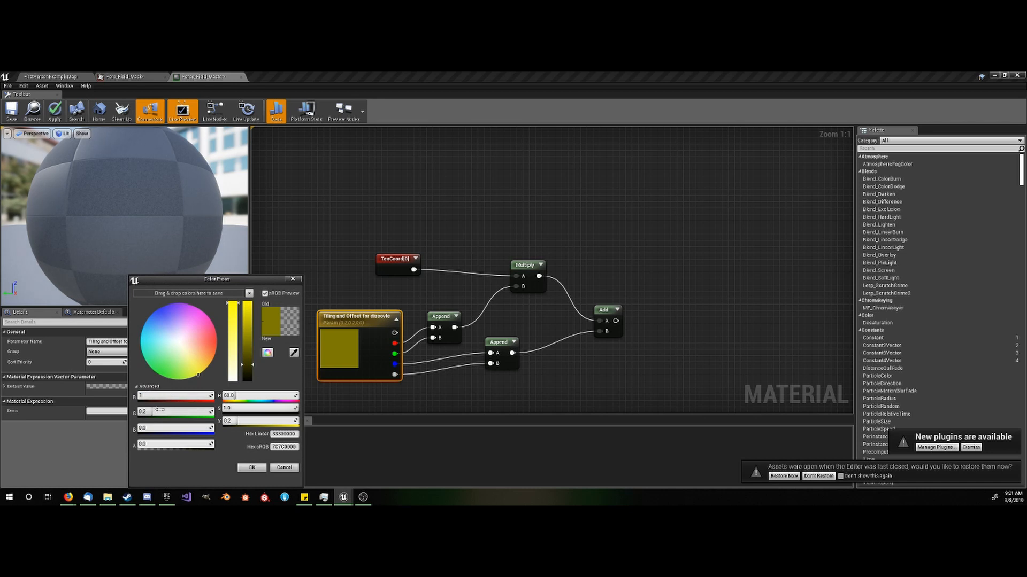
click(155, 410)
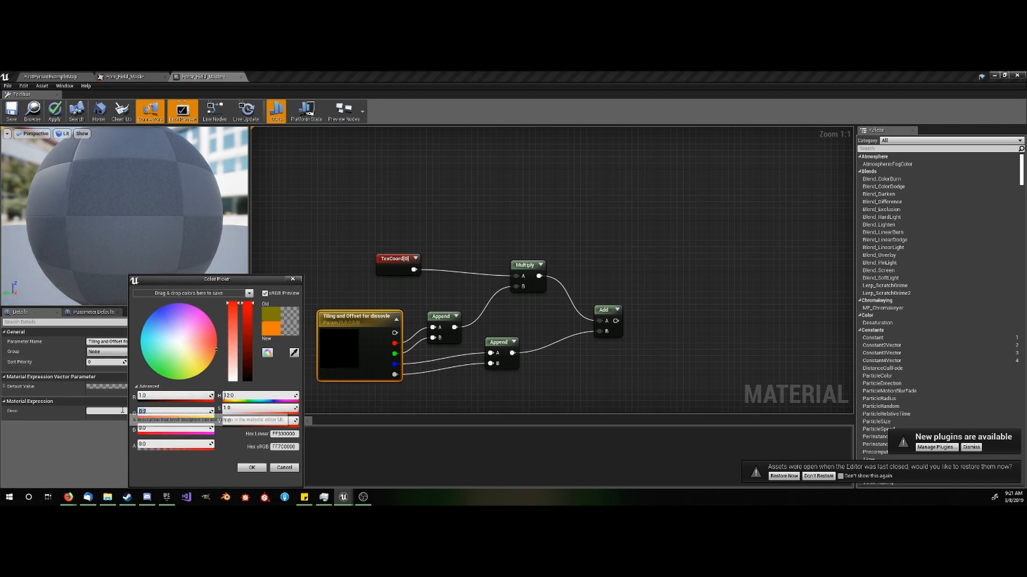
text(1)
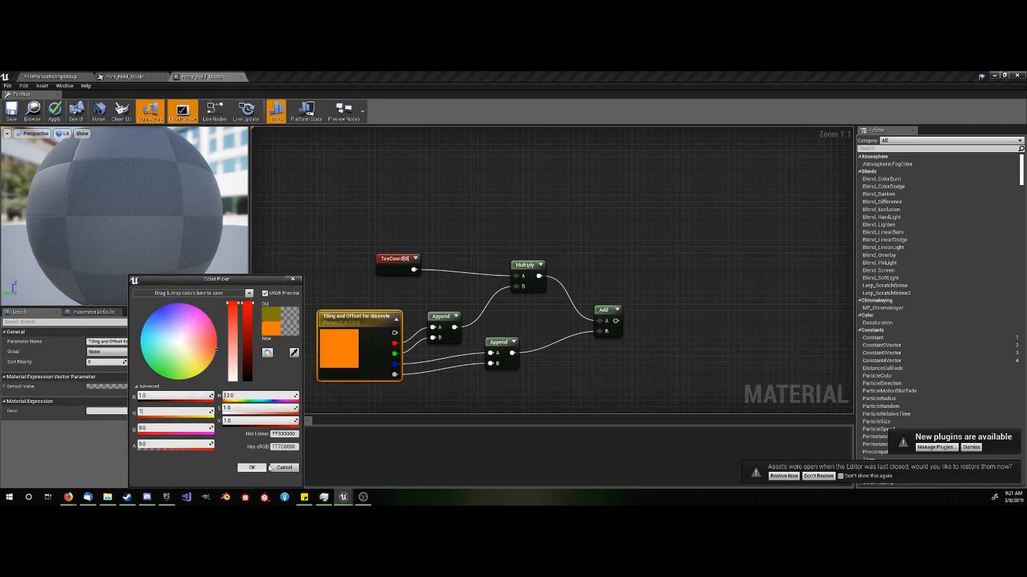
click(448, 408)
click(531, 379)
- Add a Texture Sample node after the copied Add node
right_drag(531, 378, 422, 378)
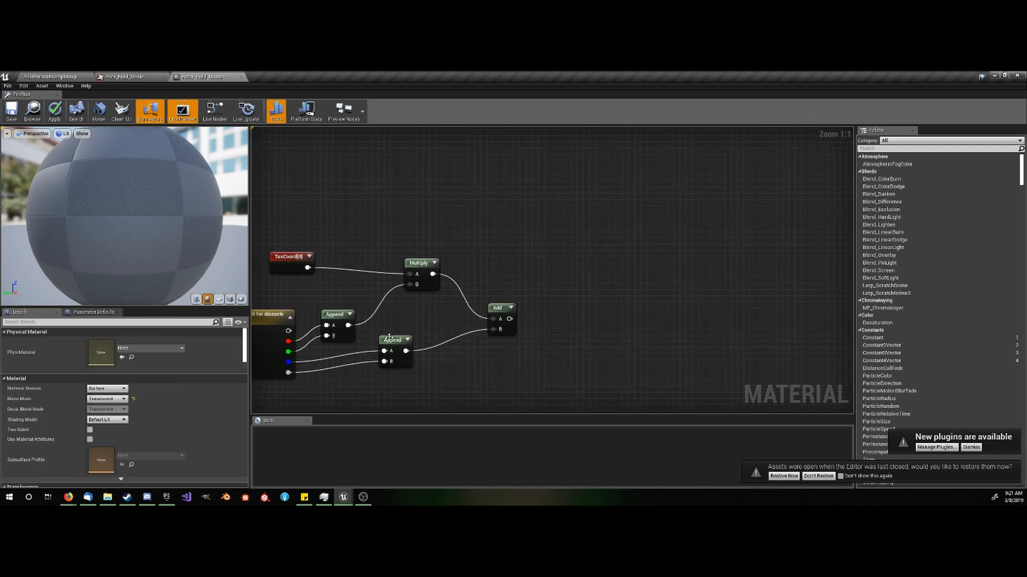
scroll(396, 339, down, 2)
click(267, 347)
click(531, 346)
right_drag(533, 346, 490, 345)
scroll(484, 338, up, 2)
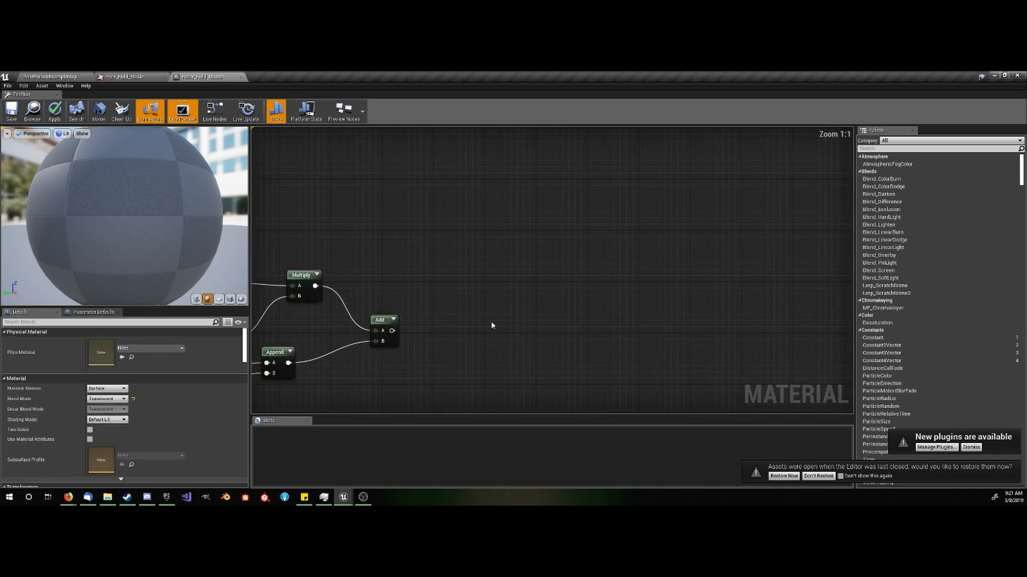
click(484, 298)
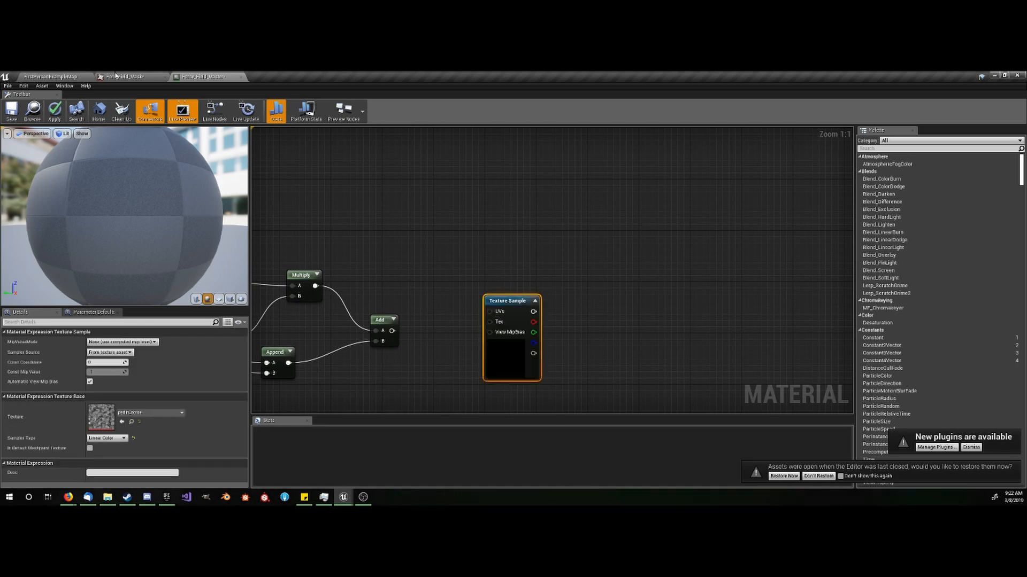
- Assign the Fore_Field_Mask texture from the Force_Field folder to the new Texture Sample node
click(82, 76)
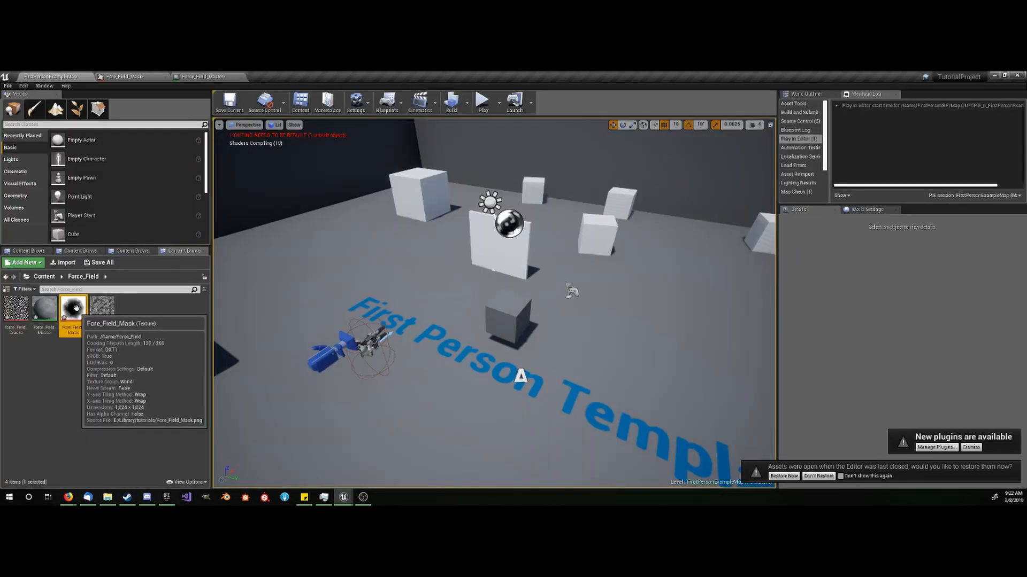
click(196, 76)
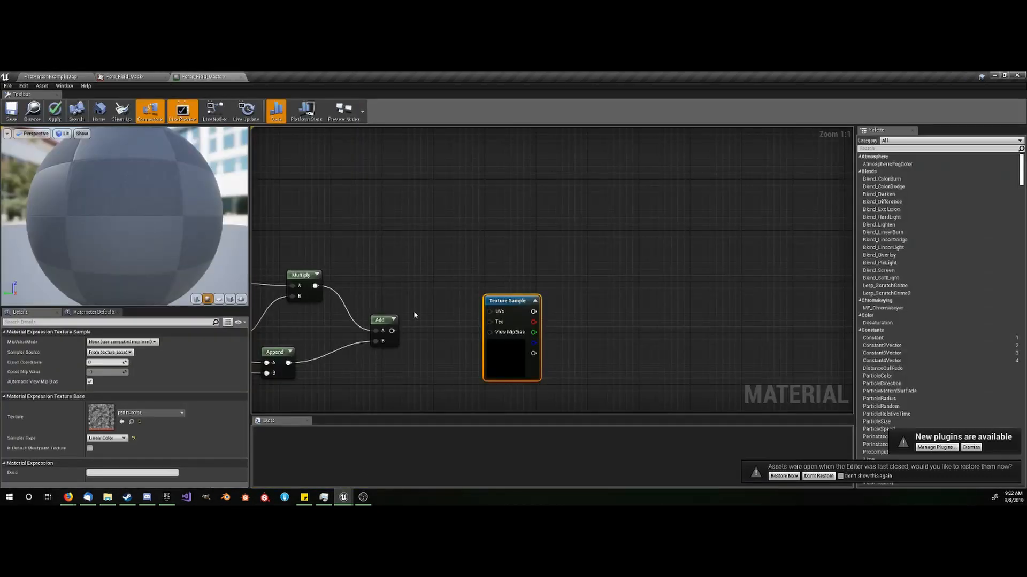
click(122, 422)
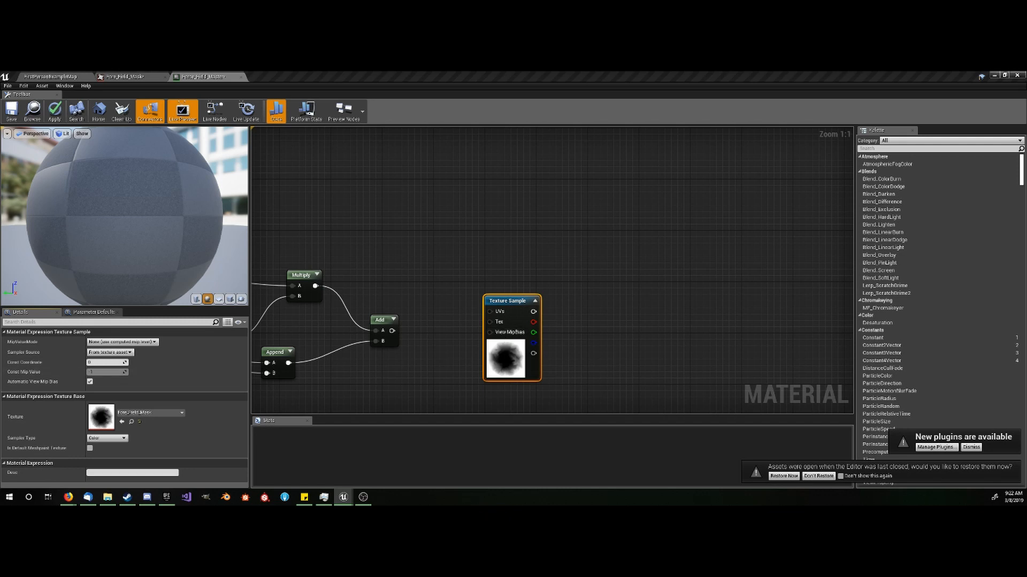
- Connect the copied Add node's output to the mask Texture Sample's UVs and move the sample closer to the Add node
drag(489, 312, 392, 330)
drag(498, 300, 455, 313)
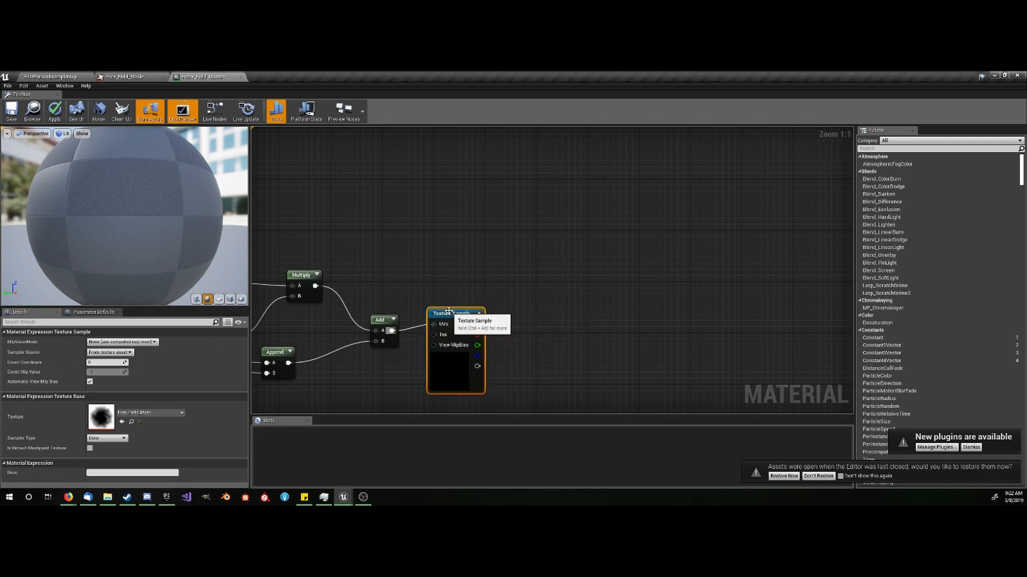
click(603, 309)
right_drag(603, 310, 527, 299)
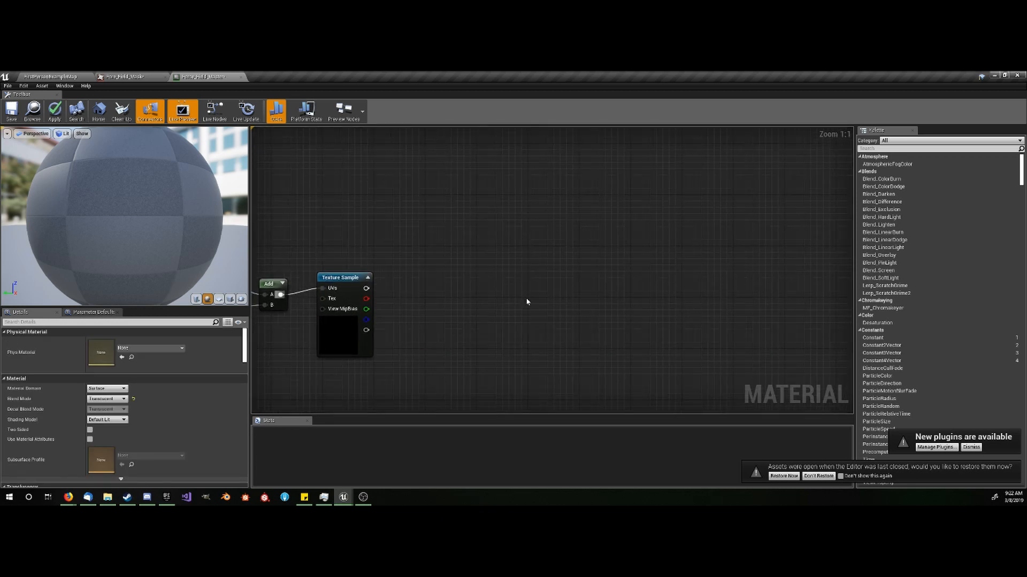
- Add an Add node fed by the mask texture's red channel and set its Const B to 0.5
drag(364, 307, 387, 298)
text(add)
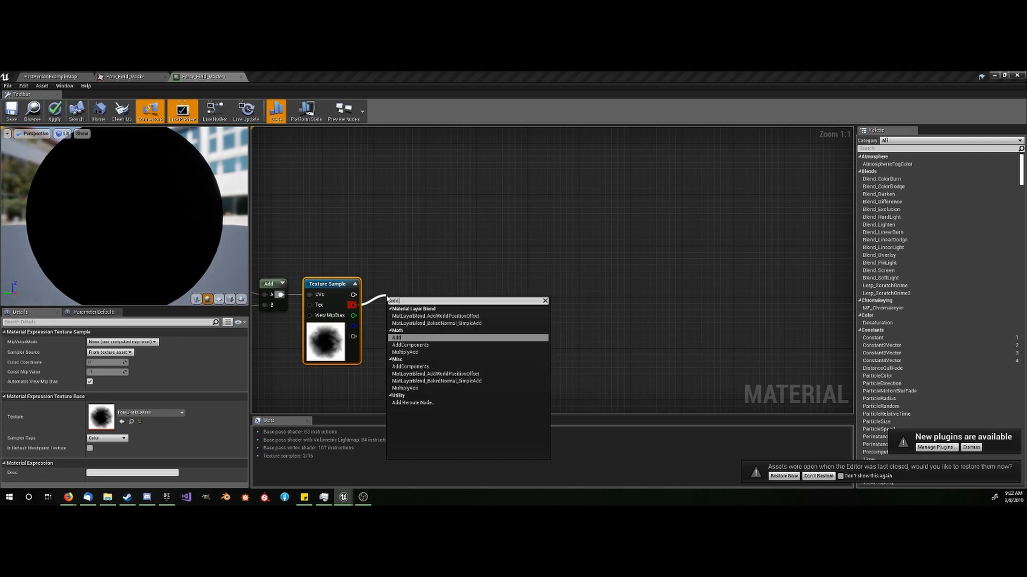
click(403, 339)
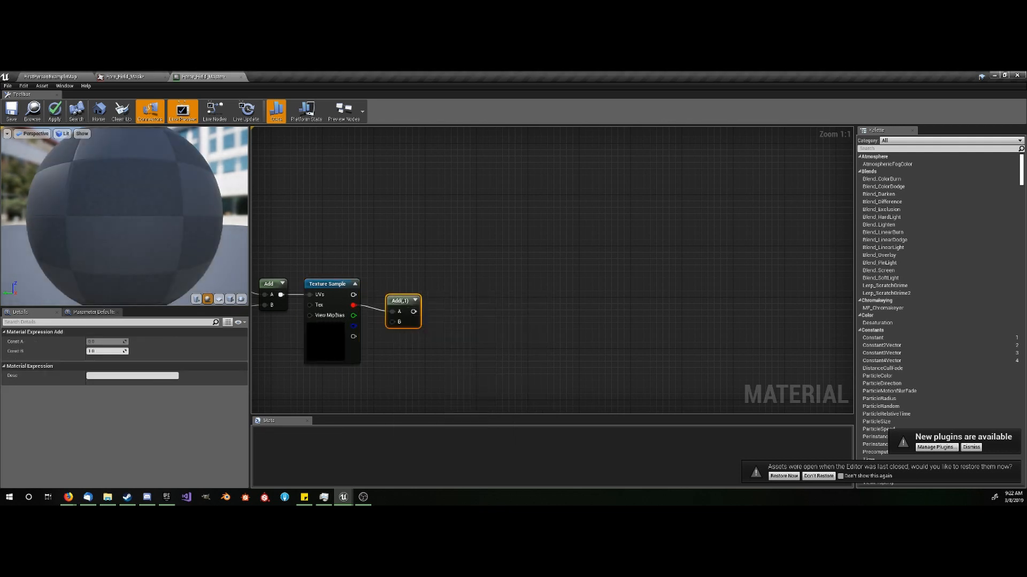
click(102, 353)
text(0.5)
key(Return)
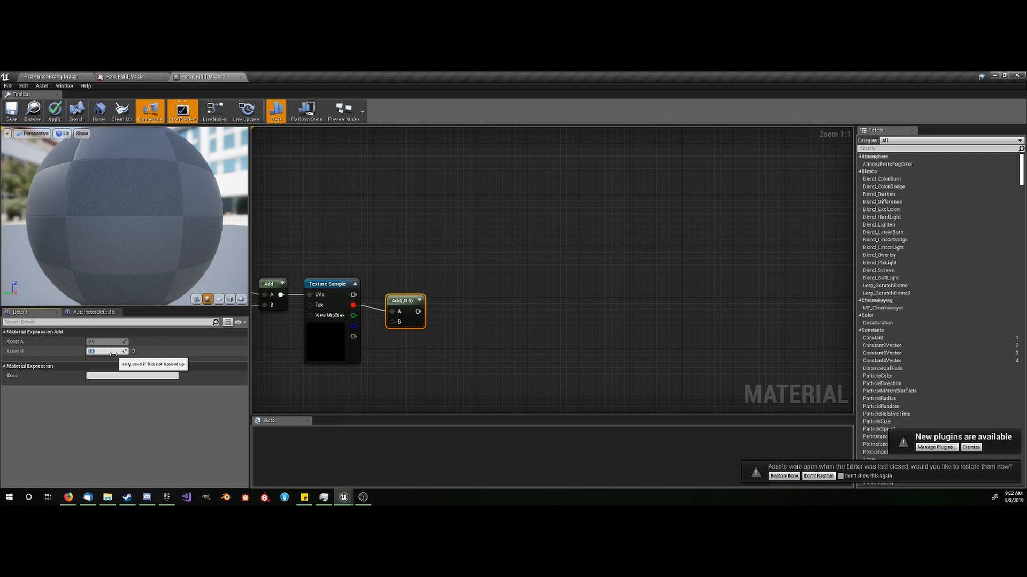
- Add a Clamp node fed by the 0.5 Add node, set its Max Default to 1.3, and align it beside that node
drag(417, 311, 452, 314)
text(clamp)
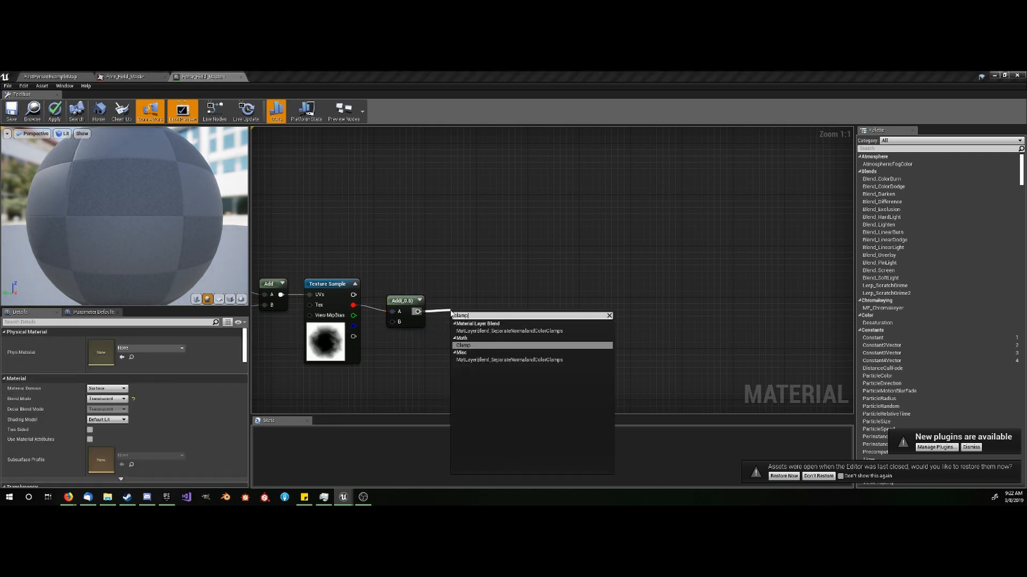
key(Return)
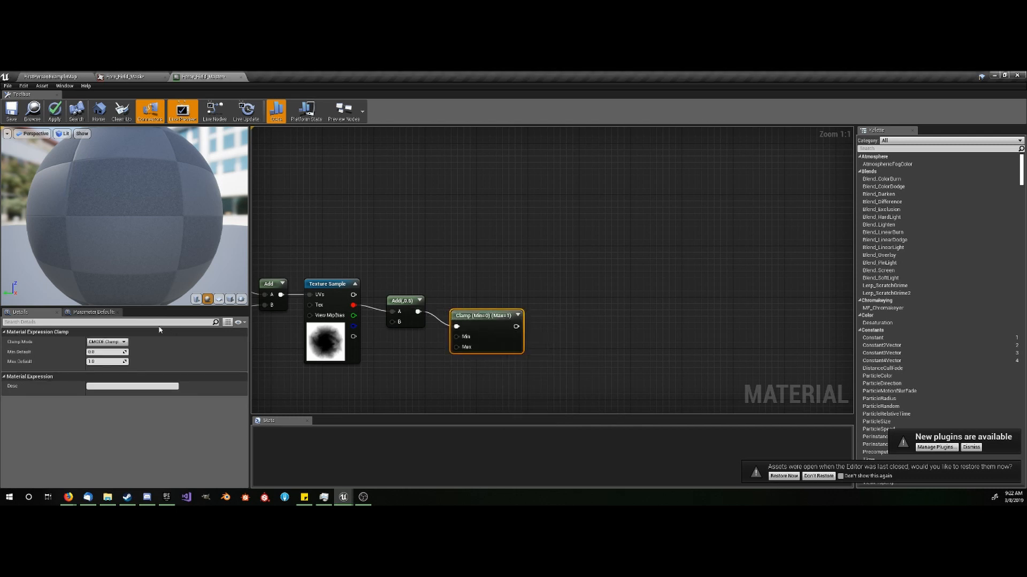
click(98, 362)
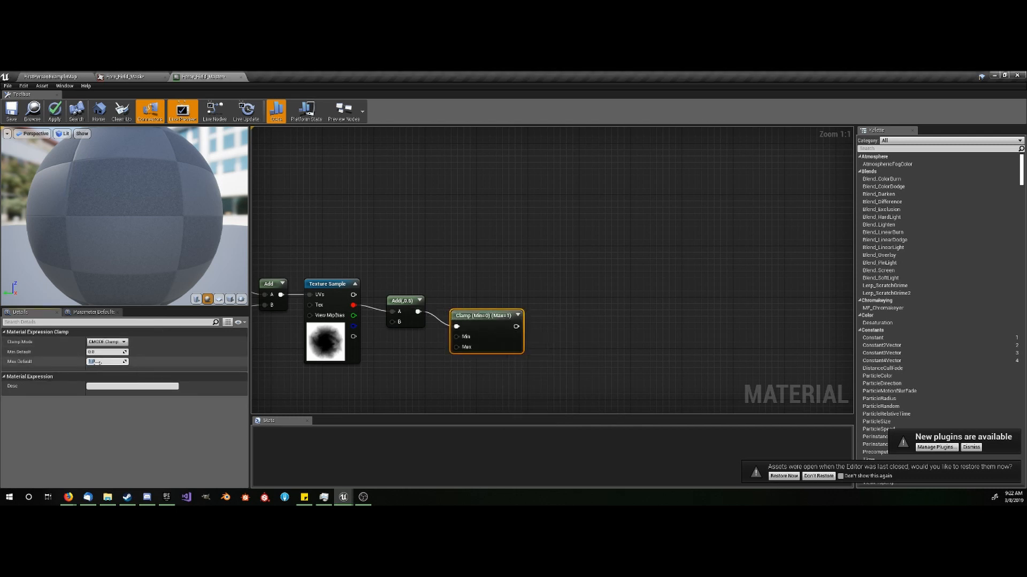
text(1.3)
key(Return)
drag(505, 337, 494, 311)
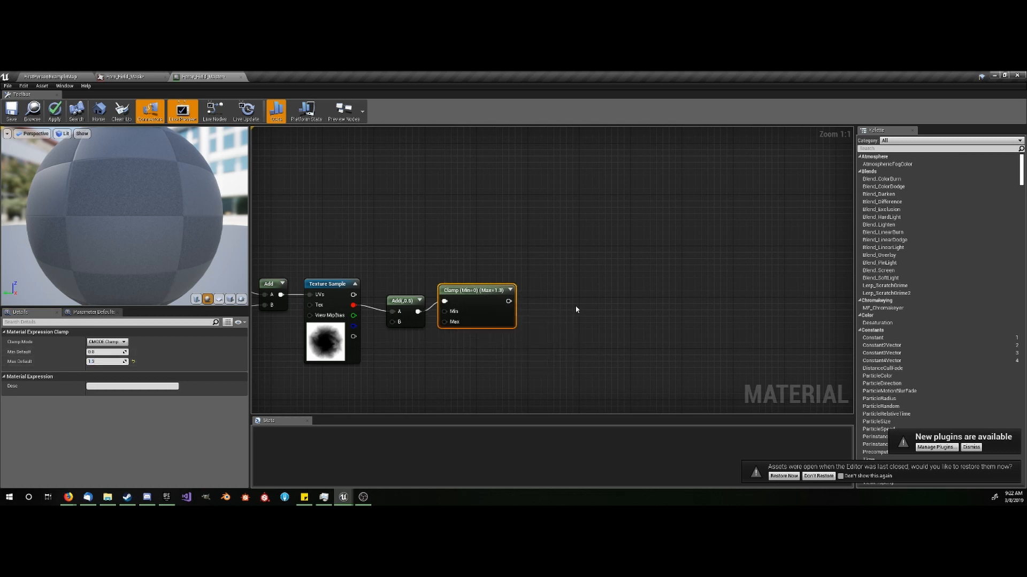
- Add a Subtract node with the Clamp's output connected to its A input
click(523, 306)
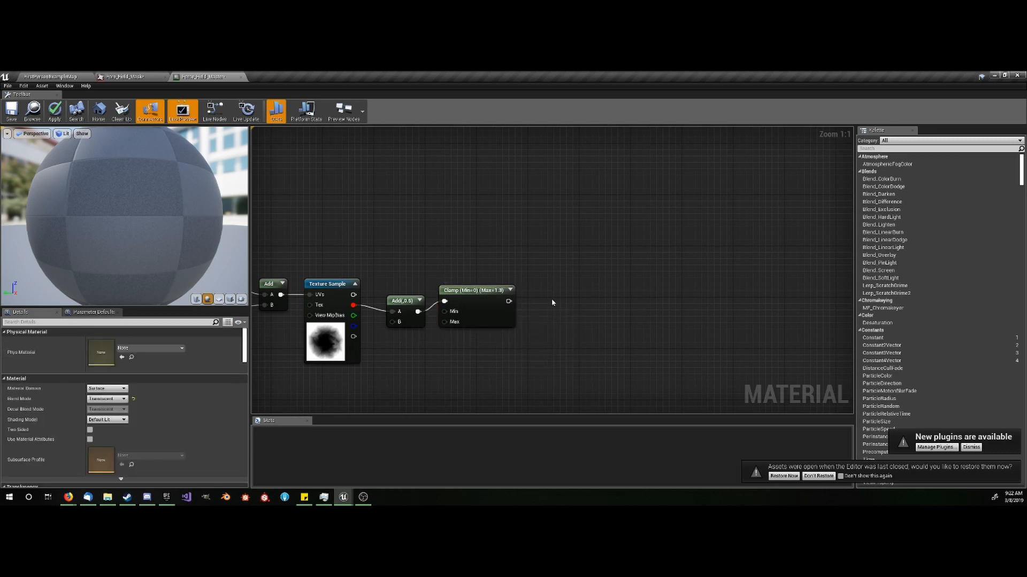
drag(509, 301, 529, 303)
text(su)
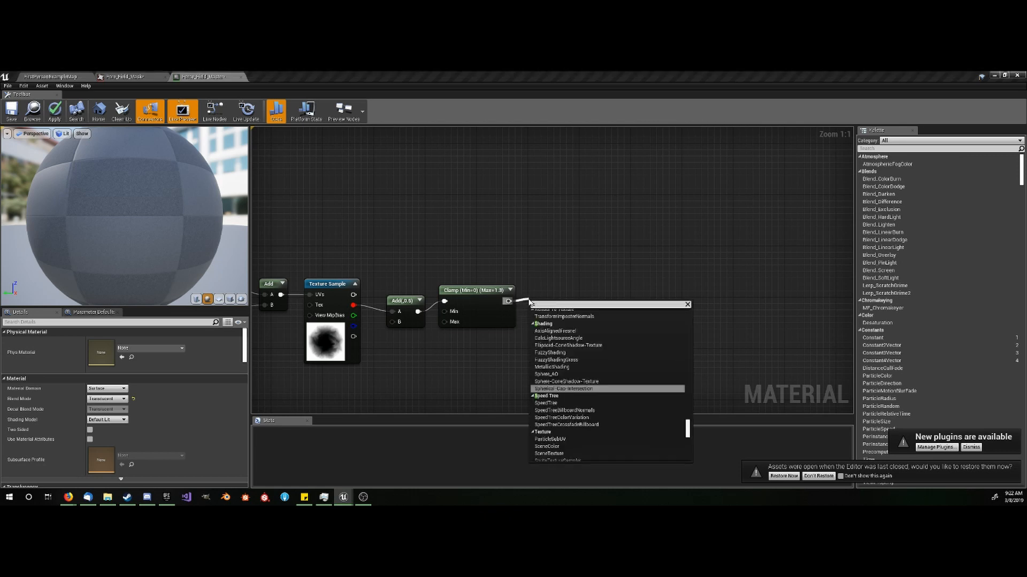
text(btra)
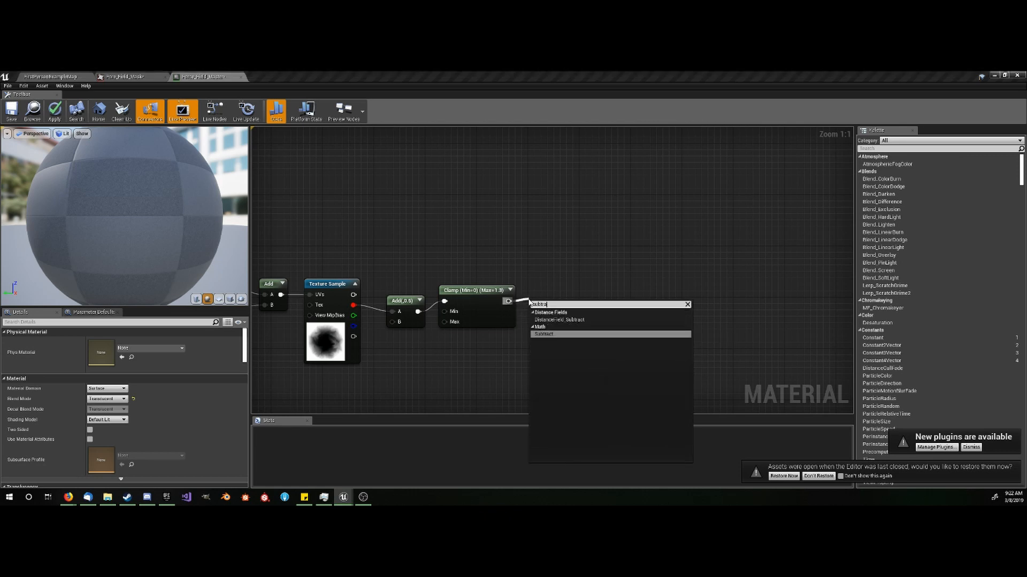
key(Return)
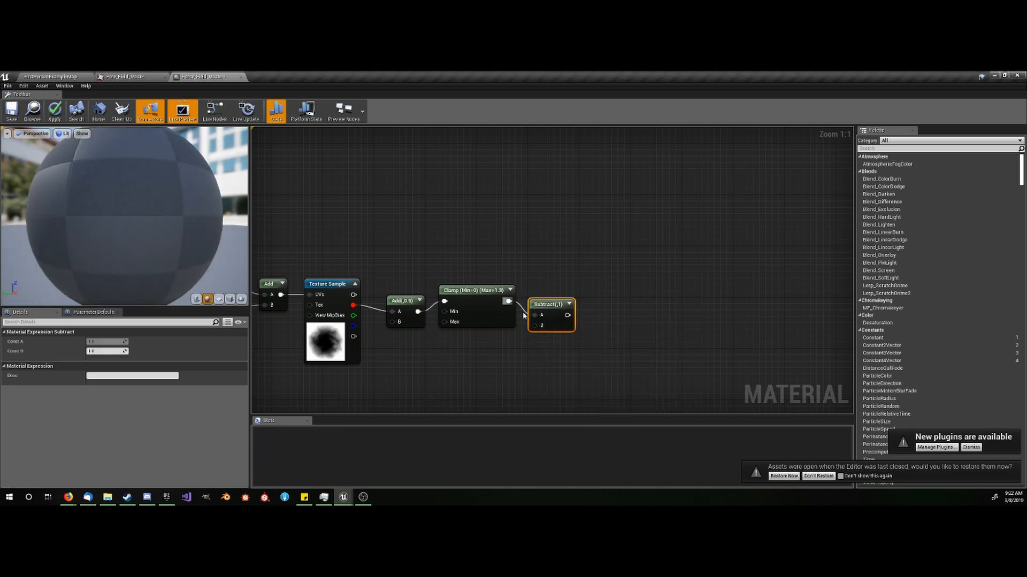
- Add a scalar parameter named Dissolve_Ammount below the dissolve node chain
right_drag(429, 365, 440, 326)
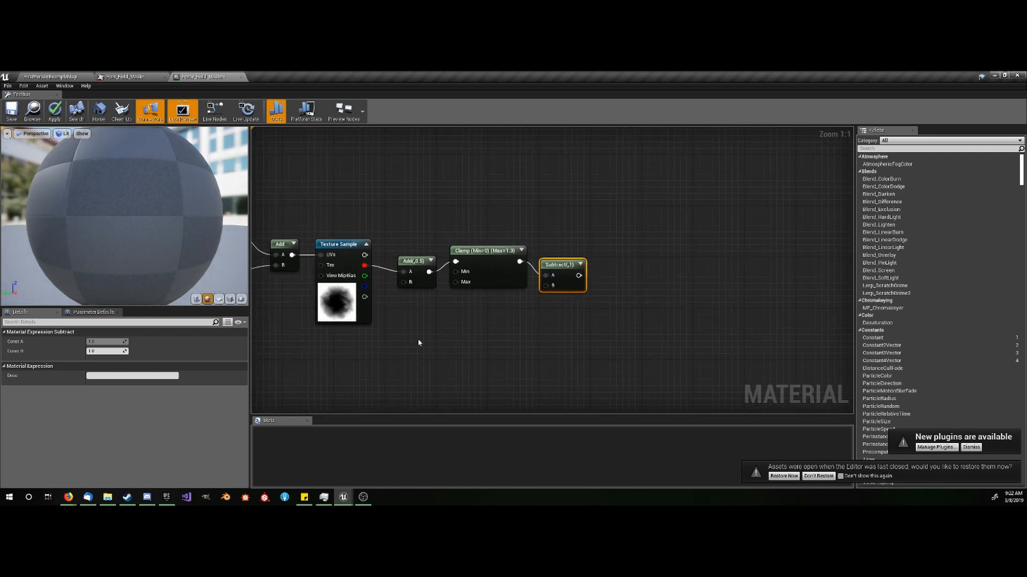
click(383, 353)
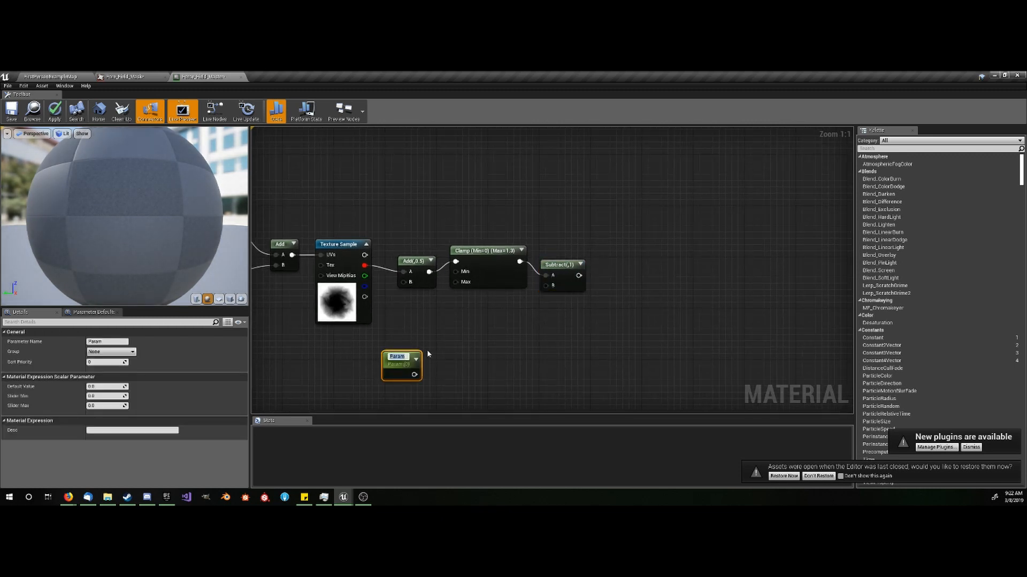
text(Dissolve_Ammount)
key(Return)
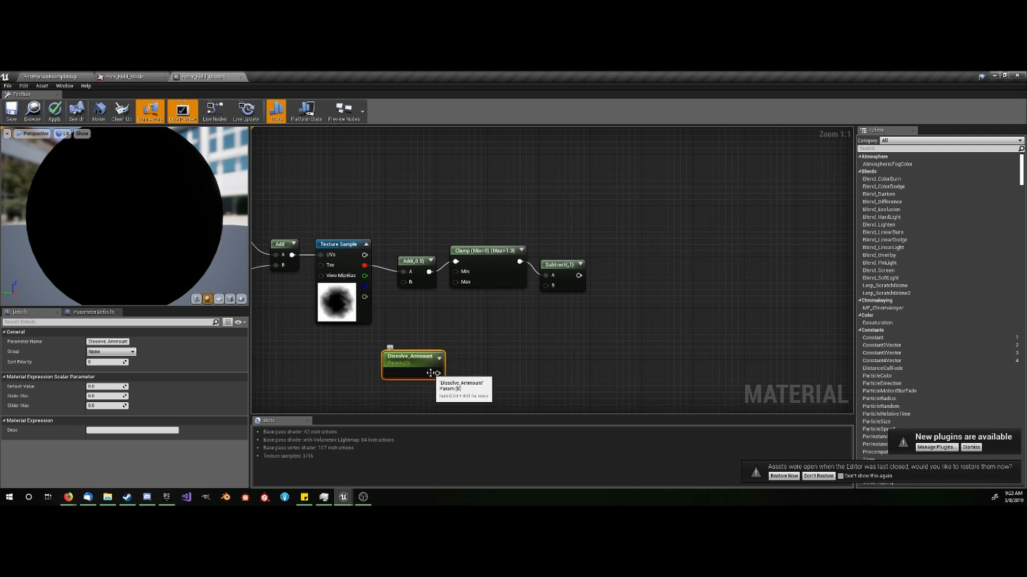
- Add a Multiply node with Dissolve_Ammount connected to its A input and set its Const B to 1.3
drag(438, 373, 483, 361)
click(477, 371)
key(m)
click(478, 348)
click(99, 351)
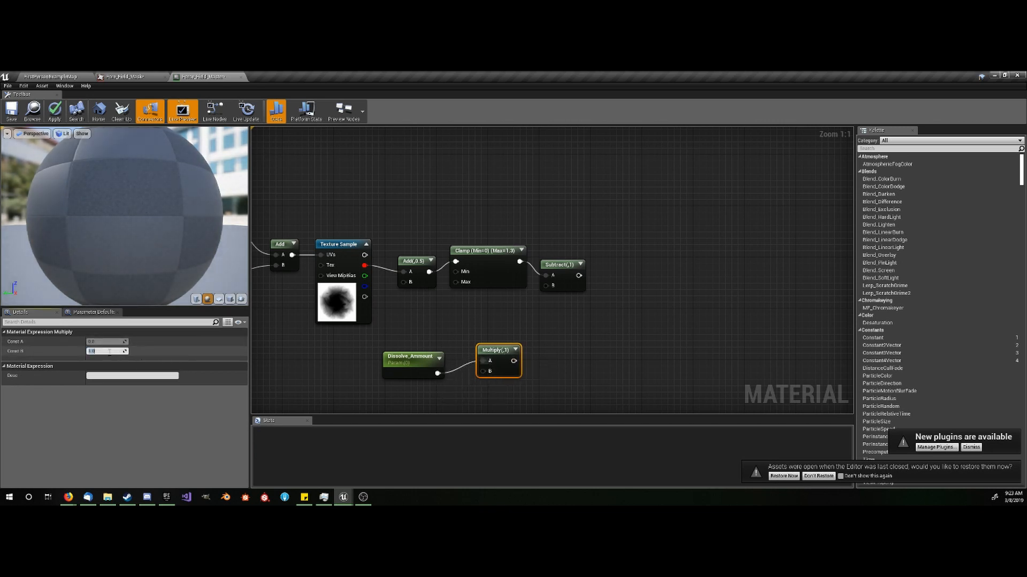
text(1.3)
key(Return)
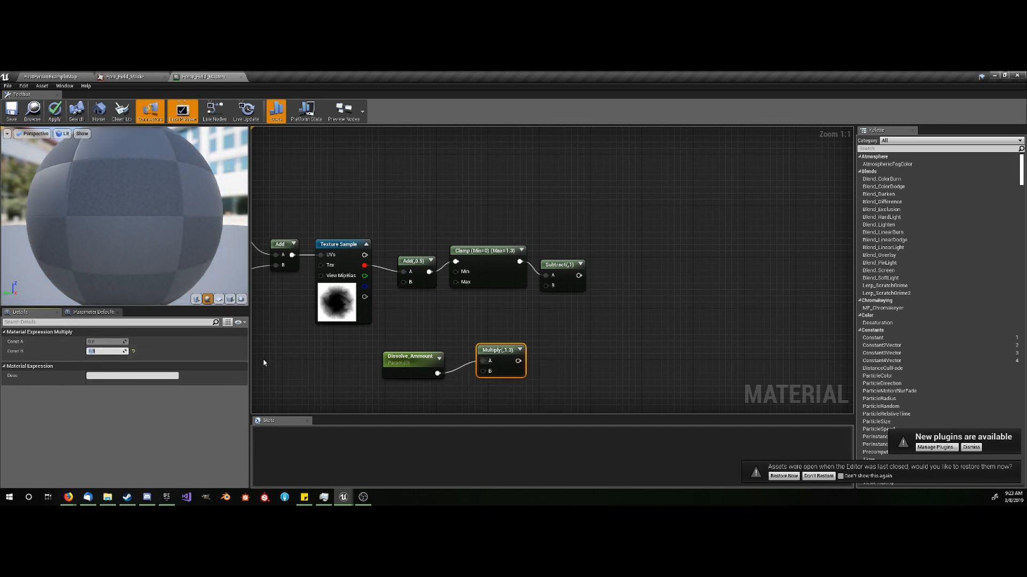
- Connect the 1.3 Multiply node's output to the Subtract node's B input
drag(546, 286, 518, 361)
click(572, 354)
right_drag(591, 339, 569, 330)
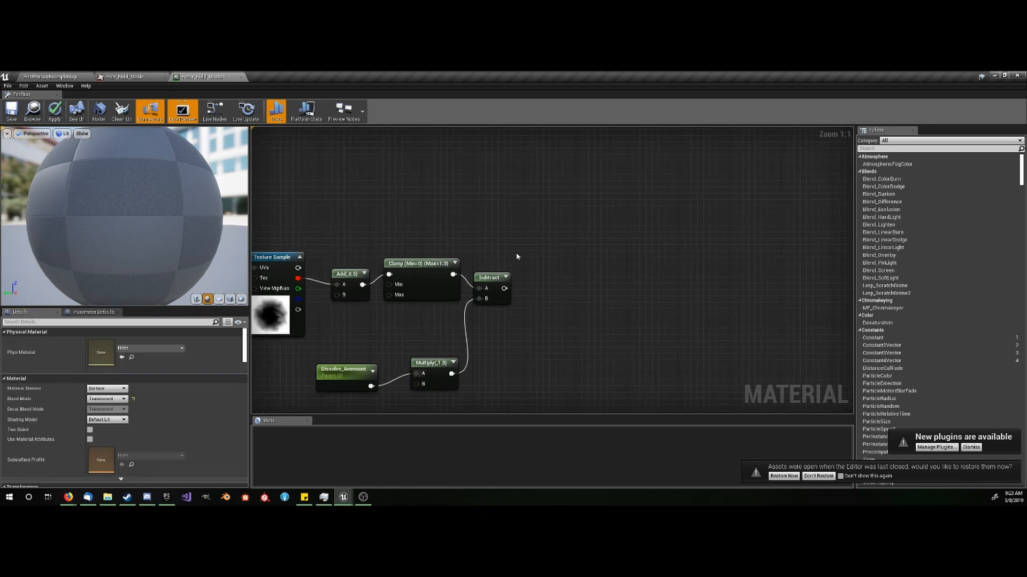
- Add a Saturate node fed by the Subtract node's output and place it close beside that node
click(535, 250)
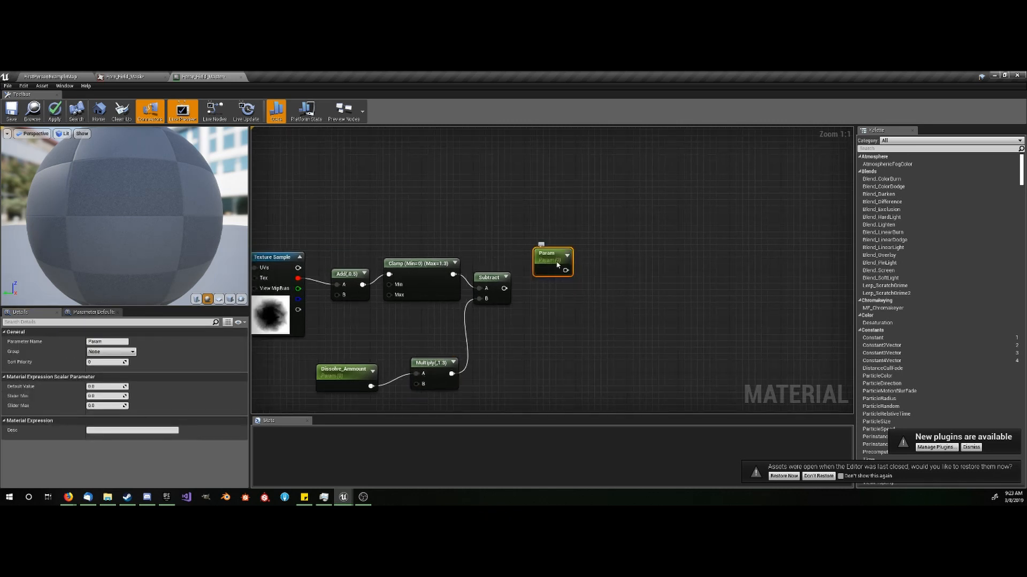
key(Delete)
right_click(564, 259)
text(saturate)
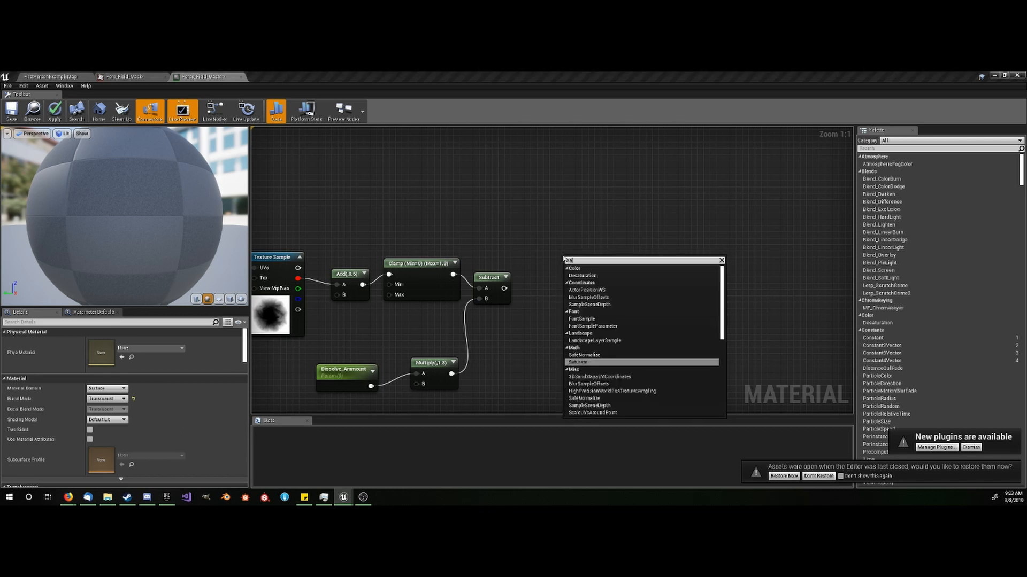
key(Return)
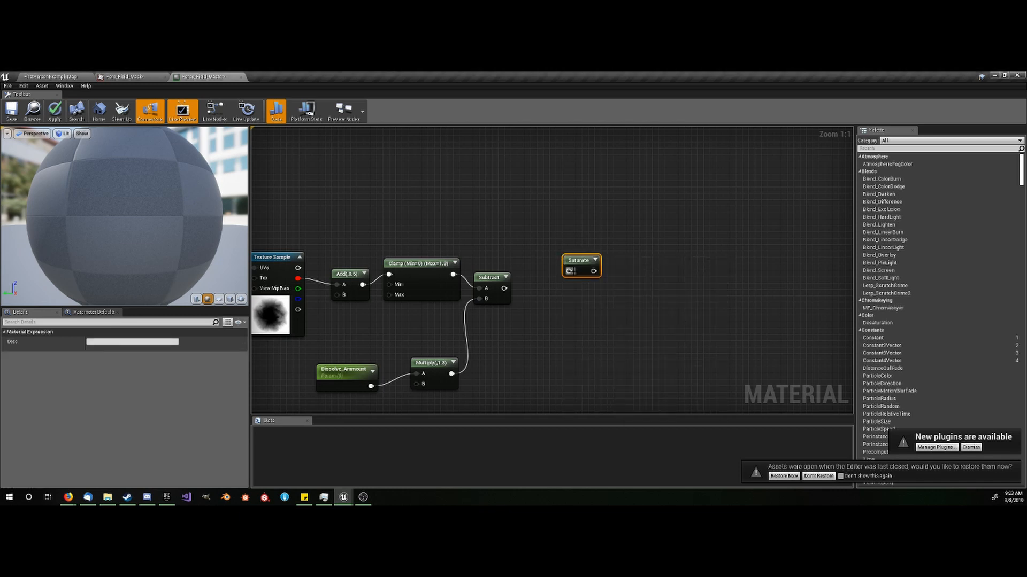
drag(569, 271, 549, 251)
click(549, 302)
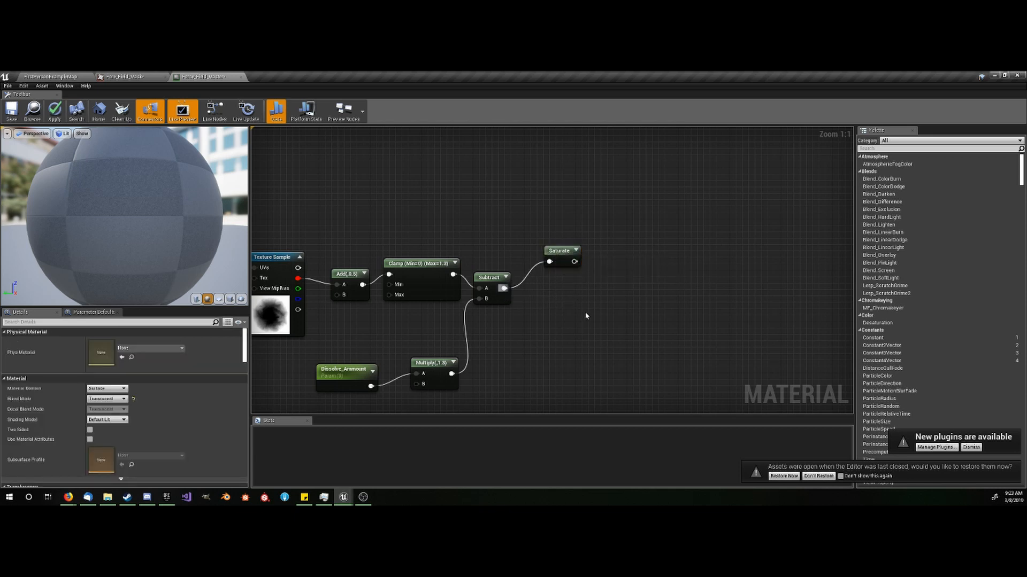
right_drag(586, 316, 460, 316)
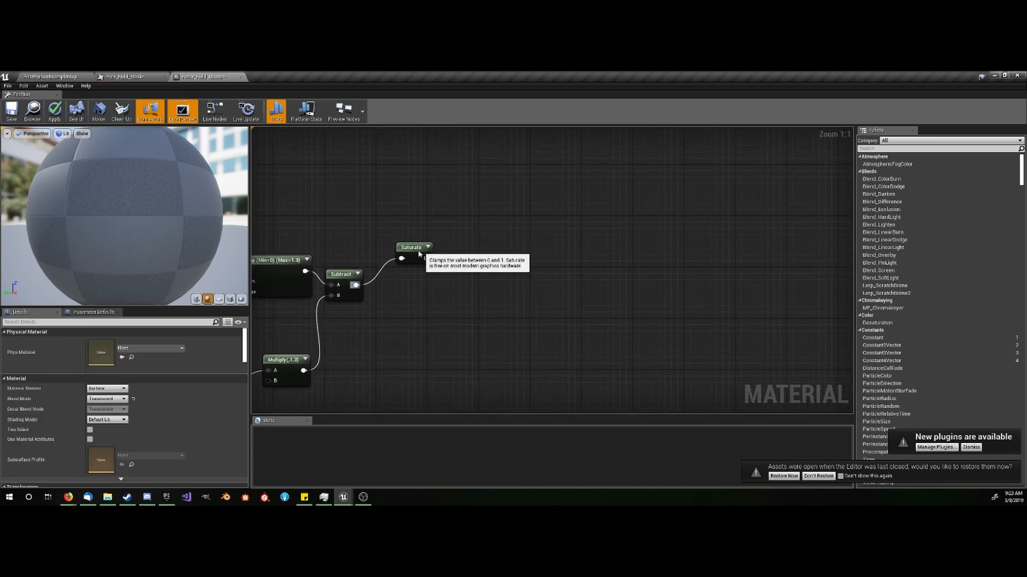
drag(418, 247, 405, 259)
- Add another Subtract node with the Saturate output connected to its A input and set its Const B to 0.1
click(456, 277)
click(452, 279)
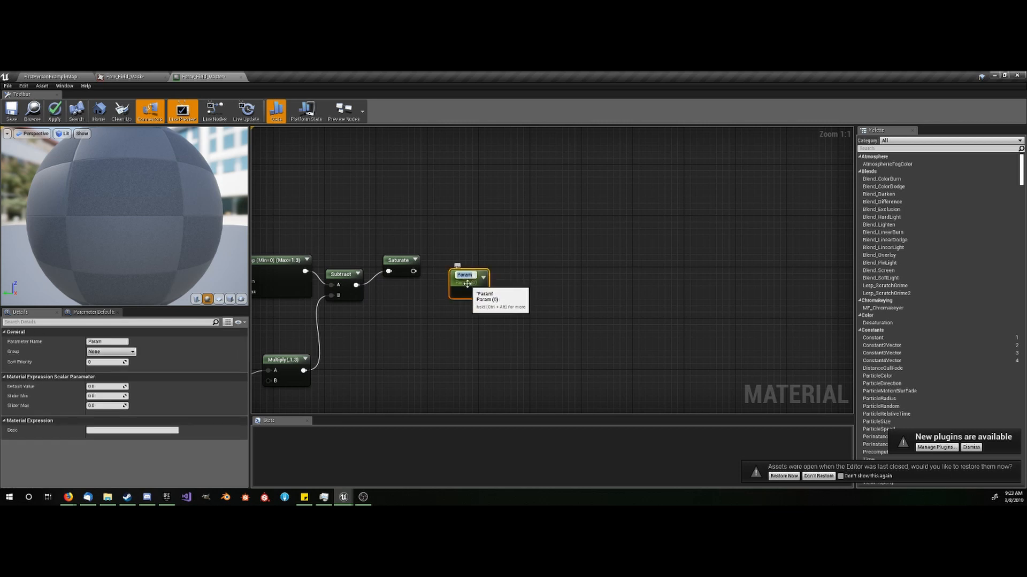
key(ctrl+z)
right_click(466, 284)
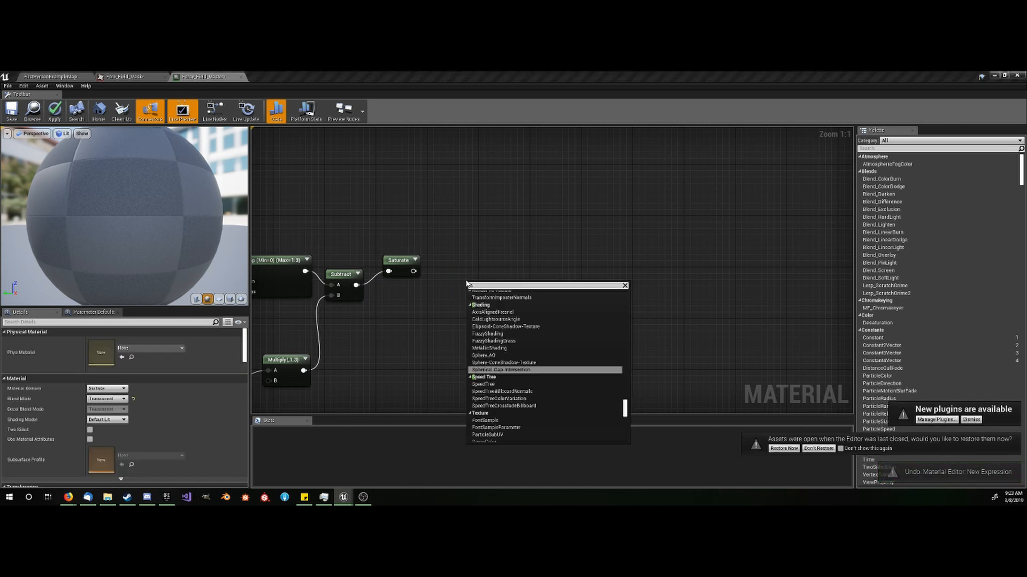
text(subtr)
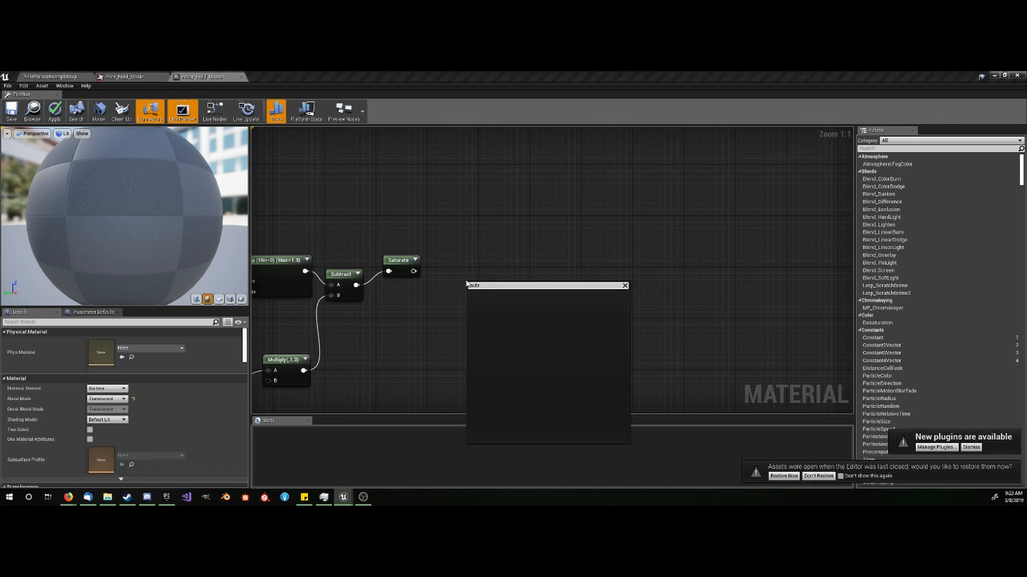
key(Return)
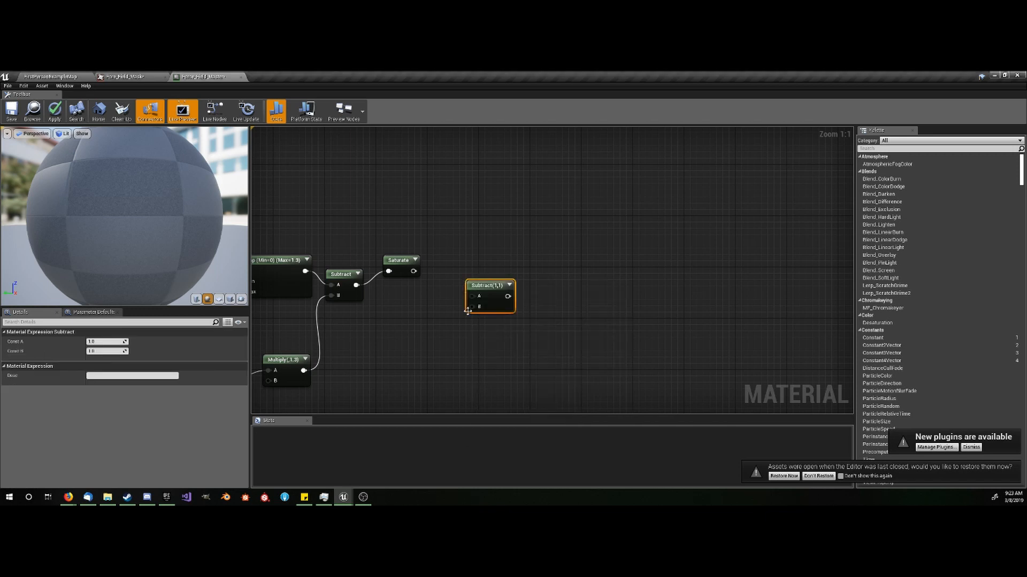
drag(471, 296, 413, 271)
click(99, 351)
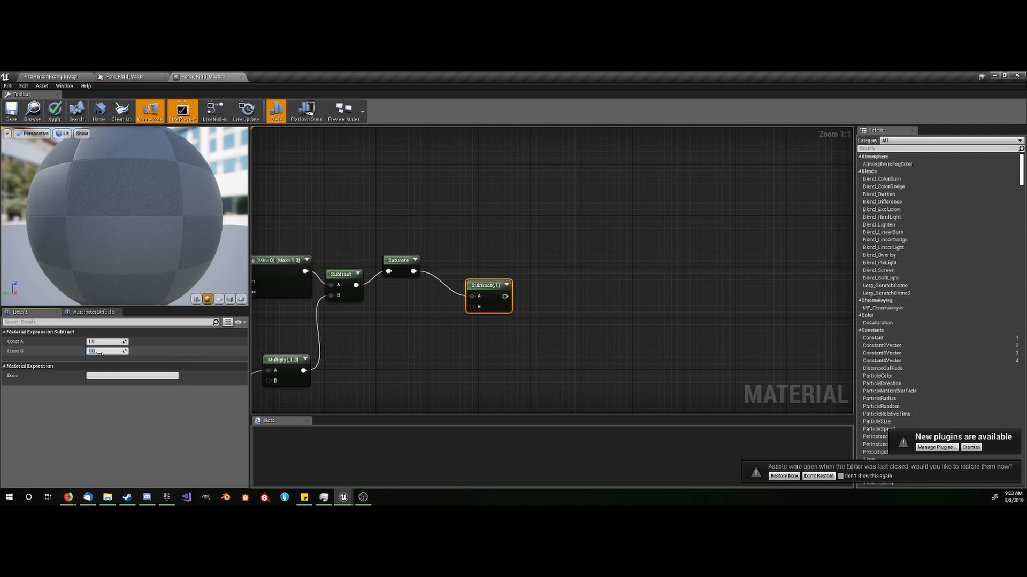
text(0.1)
key(Return)
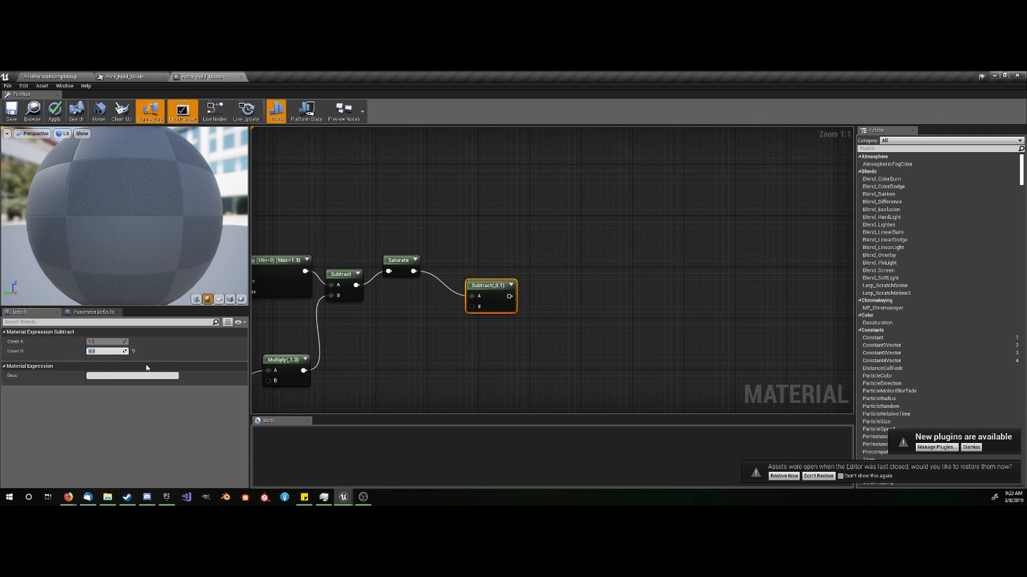
- Add an Abs node fed by the 0.1 Subtract node's output
drag(509, 297, 546, 292)
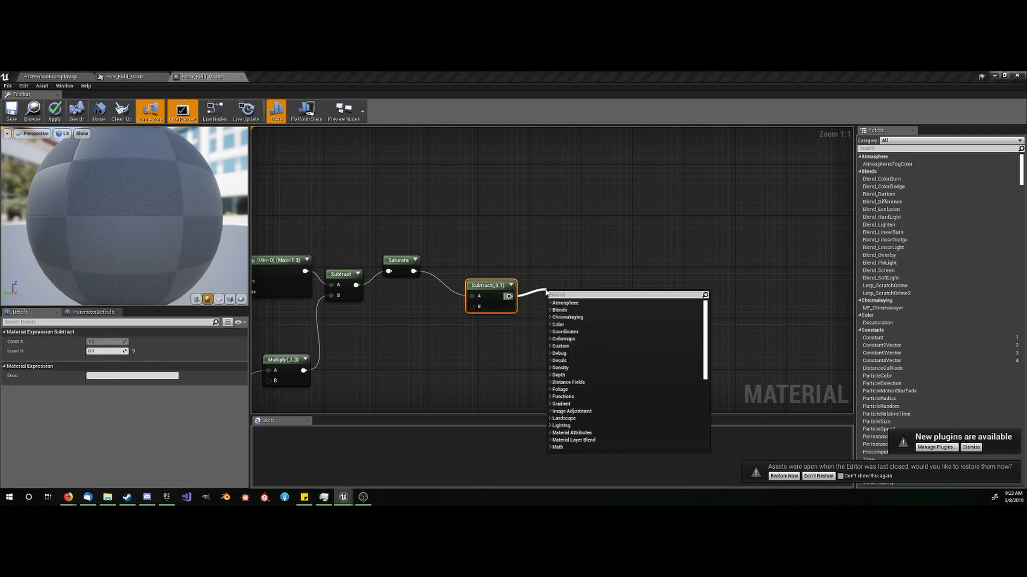
text(abs)
click(575, 311)
right_drag(556, 343, 504, 365)
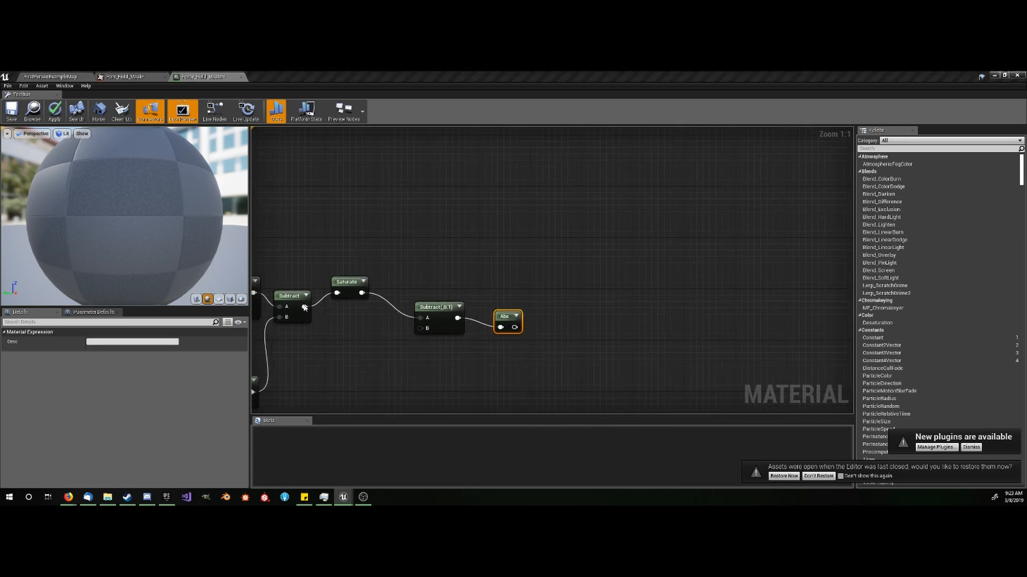
- Duplicate the 0.1 Subtract node beside the Abs node and connect the Abs output to the copy's A input
right_drag(548, 336, 517, 332)
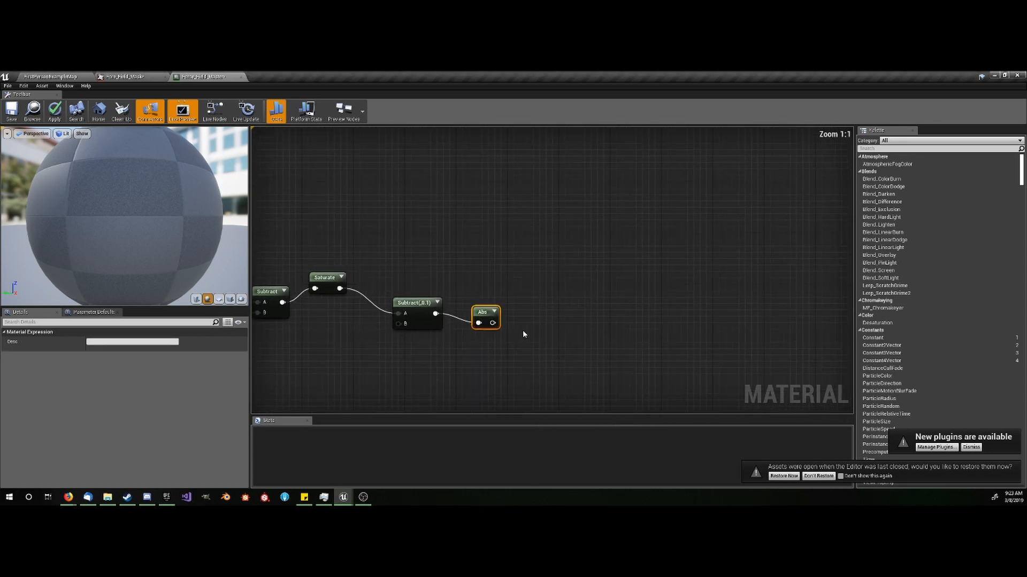
click(424, 318)
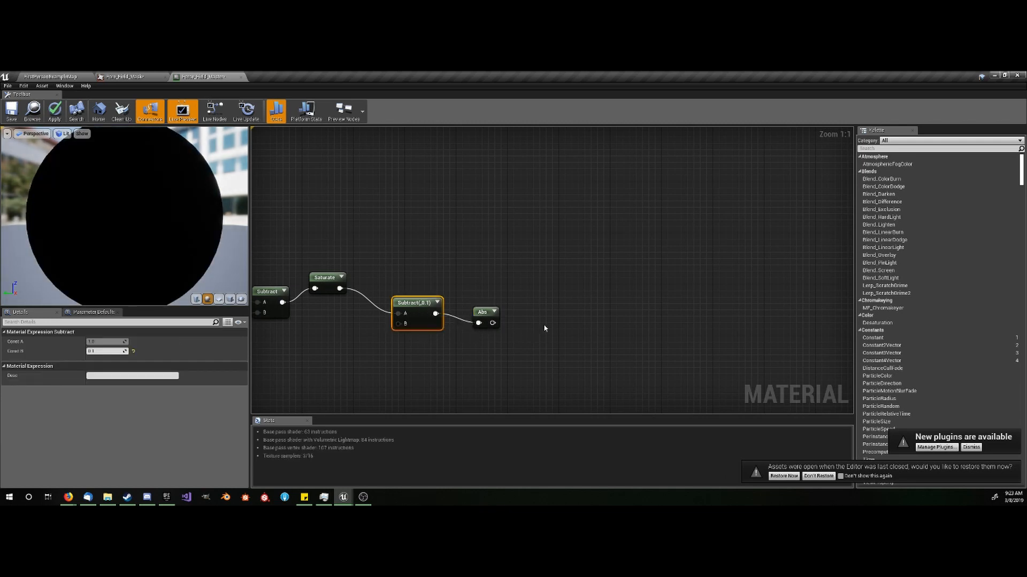
key(ctrl+v)
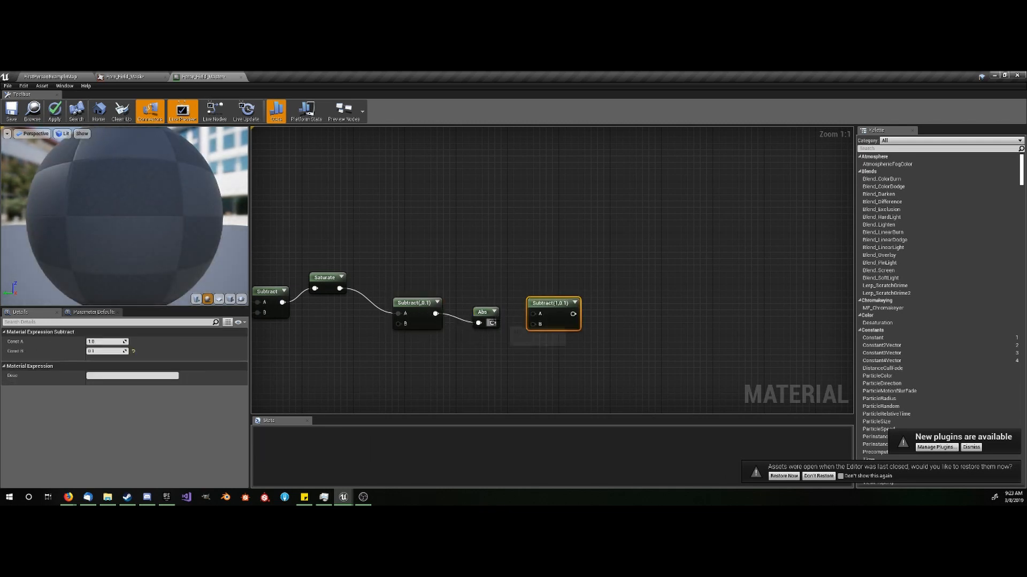
drag(492, 323, 533, 316)
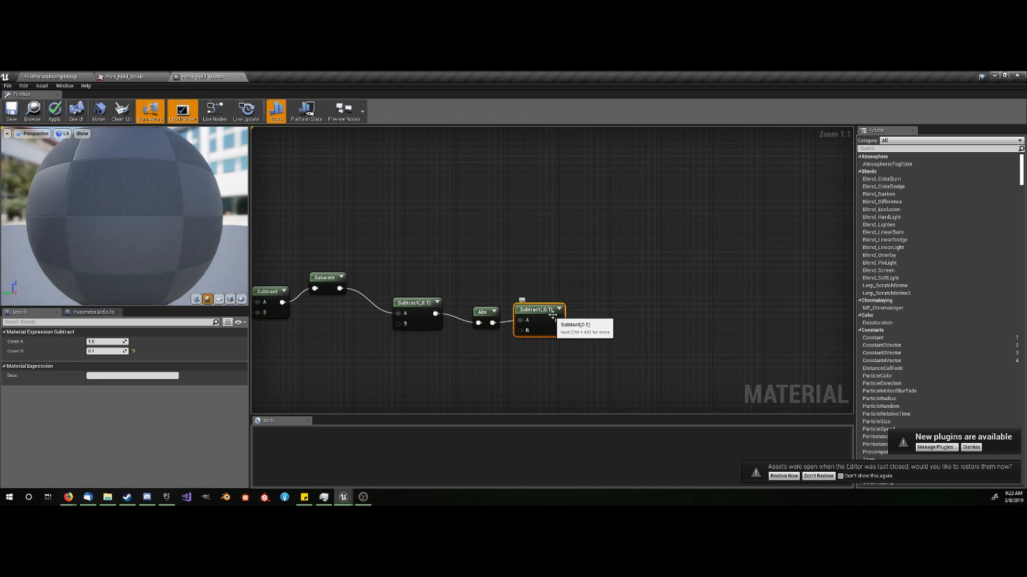
- Add a Multiply node with the copied Subtract's output connected to its A input and set its Const B to -3
right_drag(613, 298, 584, 303)
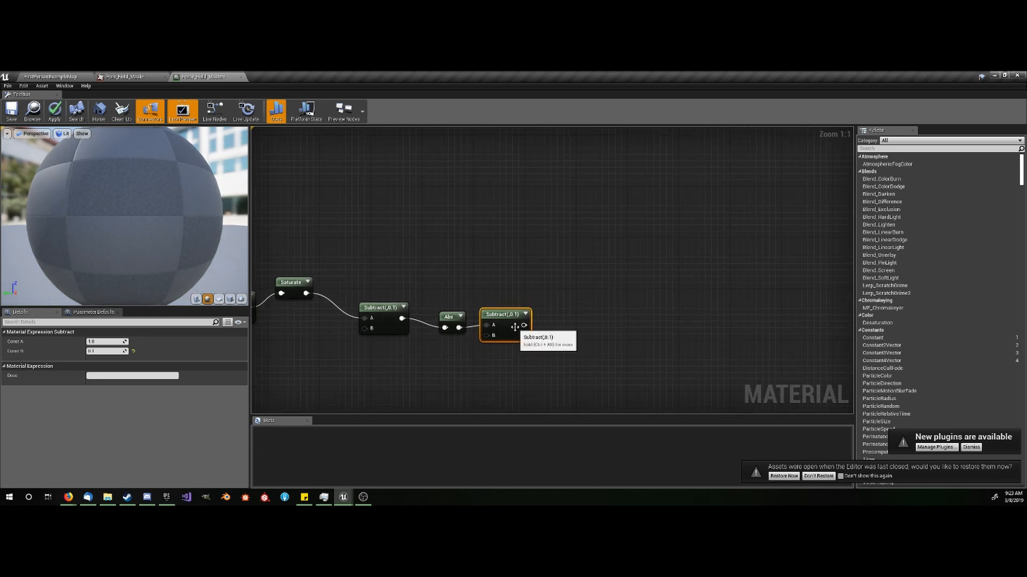
click(562, 309)
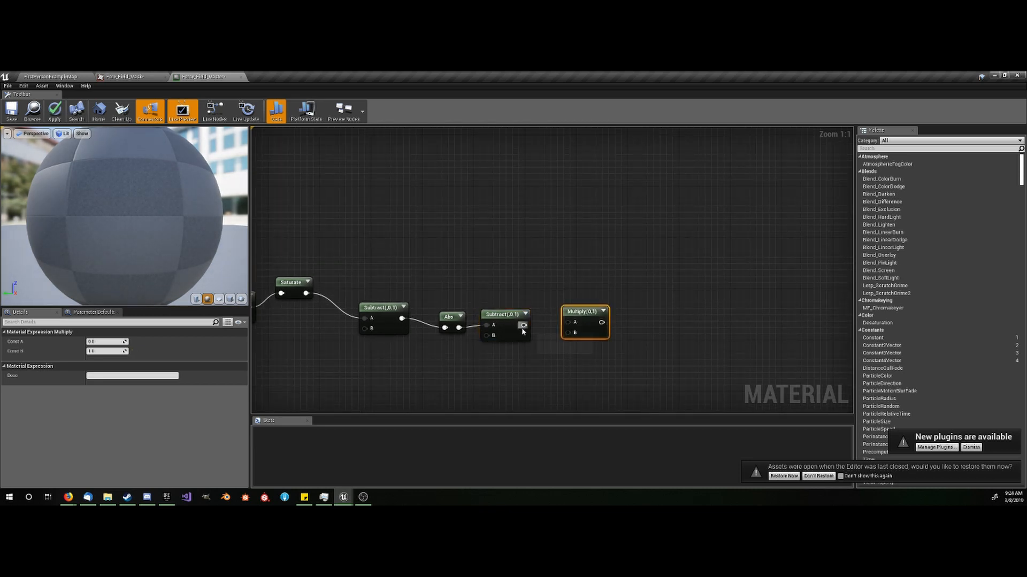
drag(524, 325, 568, 322)
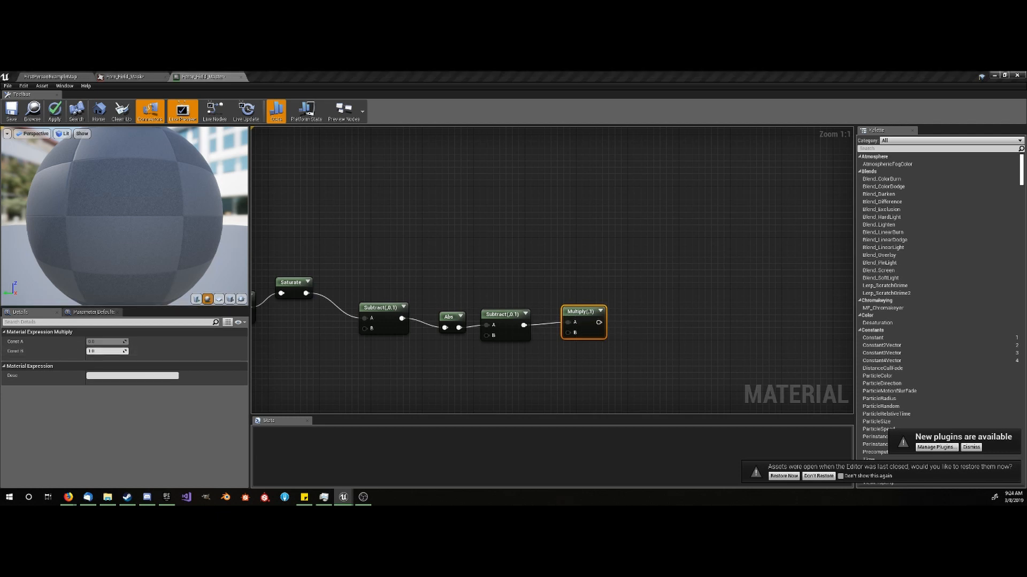
click(100, 352)
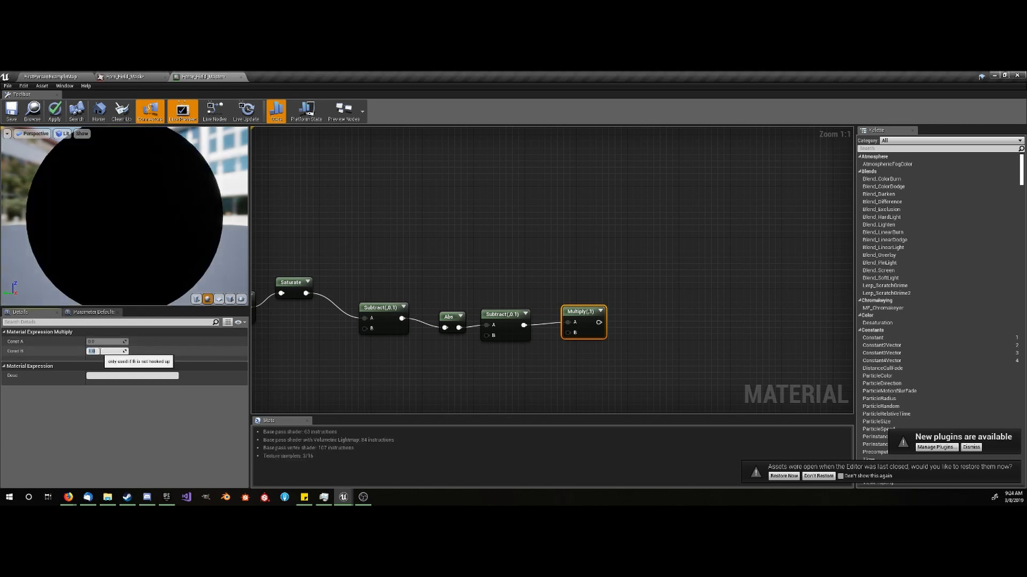
text(-3)
key(Return)
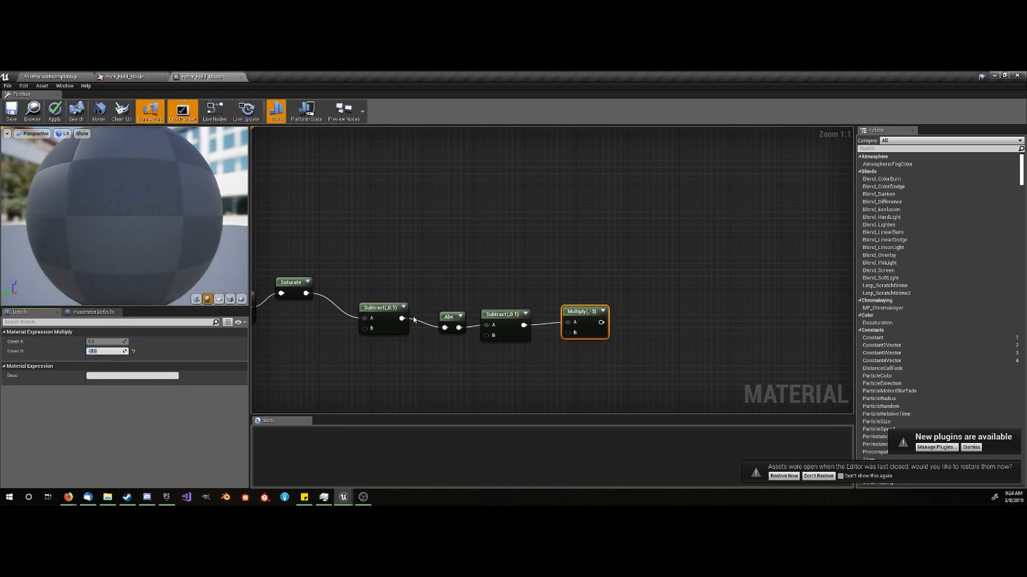
- Duplicate the Saturate node past the -3 Multiply node and connect the Multiply output to the copy's input
right_drag(516, 315, 498, 325)
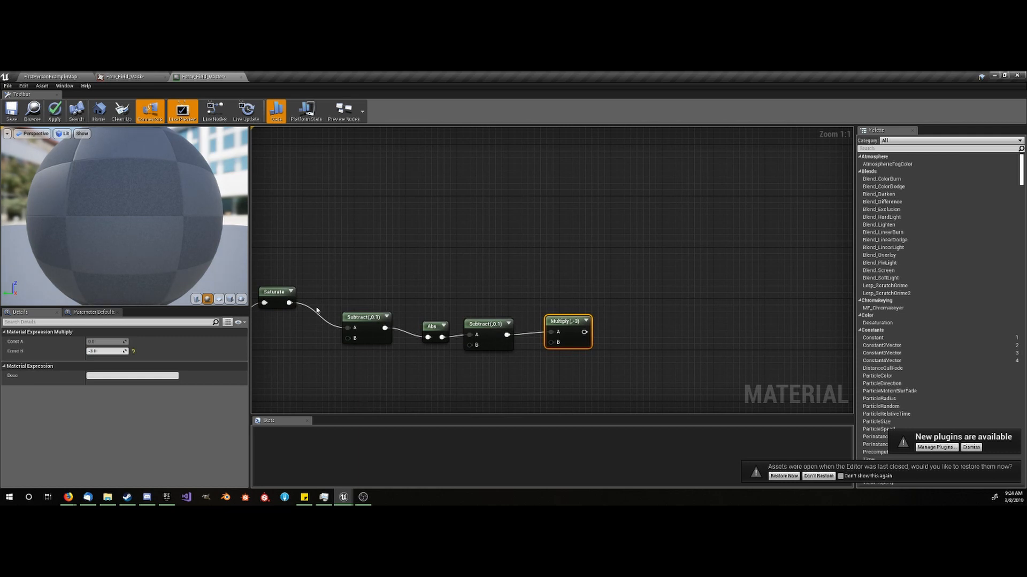
click(270, 294)
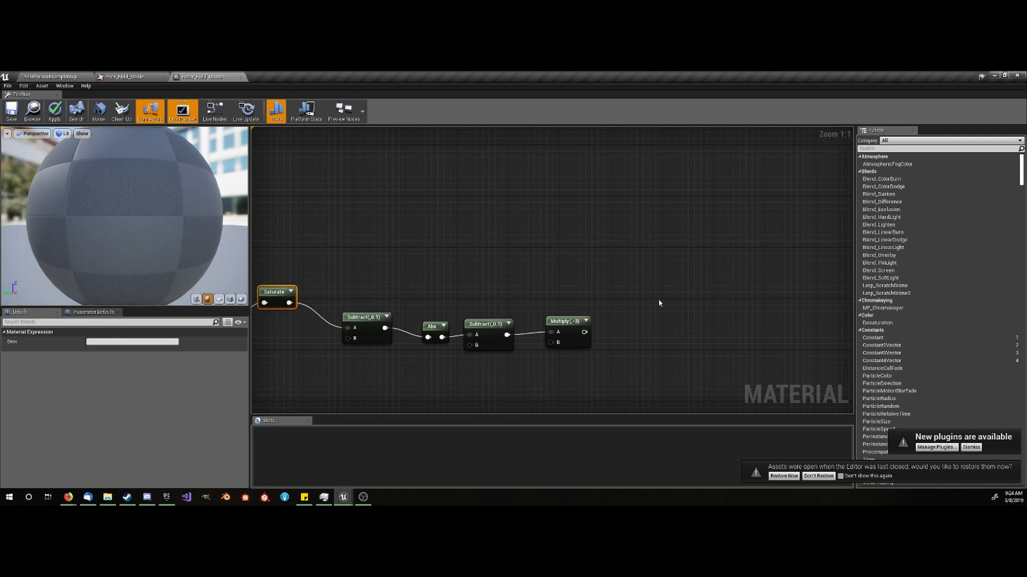
key(ctrl+c)
key(ctrl+v)
drag(585, 332, 628, 320)
- Add an Add node with the first Saturate's output connected to A and the copied Saturate's output connected to B
right_drag(671, 284, 656, 294)
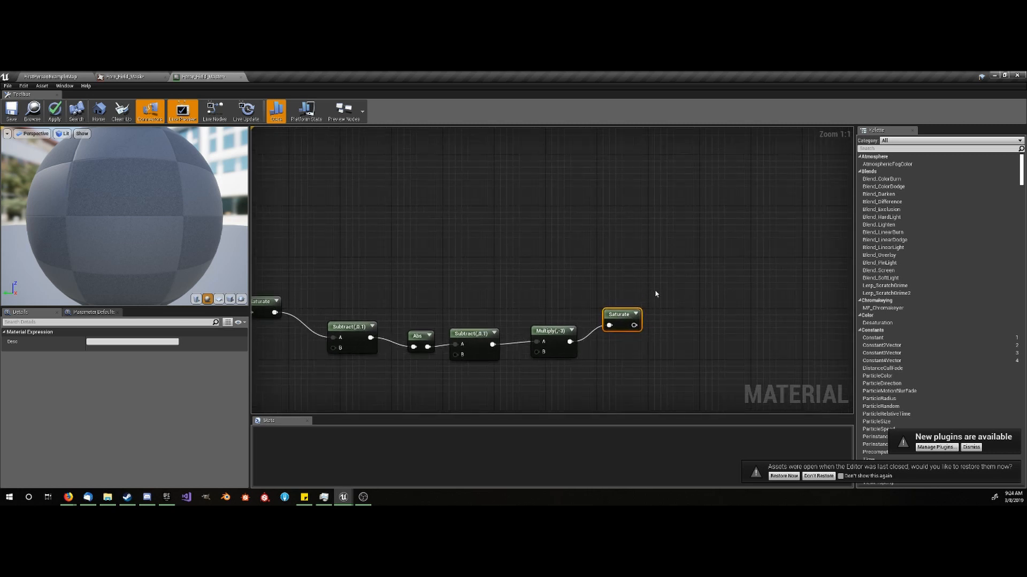
key(a)
click(689, 266)
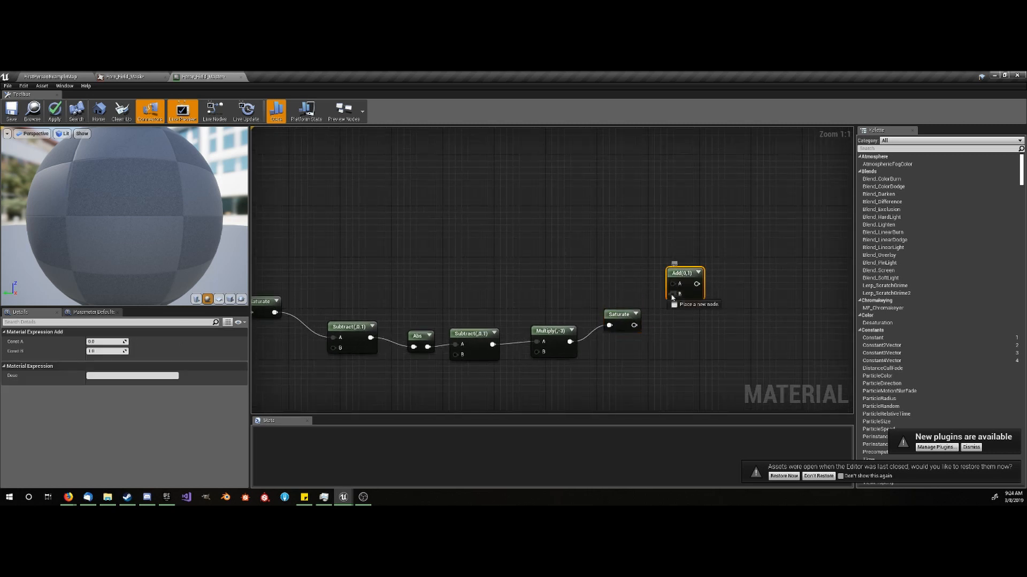
drag(673, 294, 636, 325)
drag(673, 284, 274, 312)
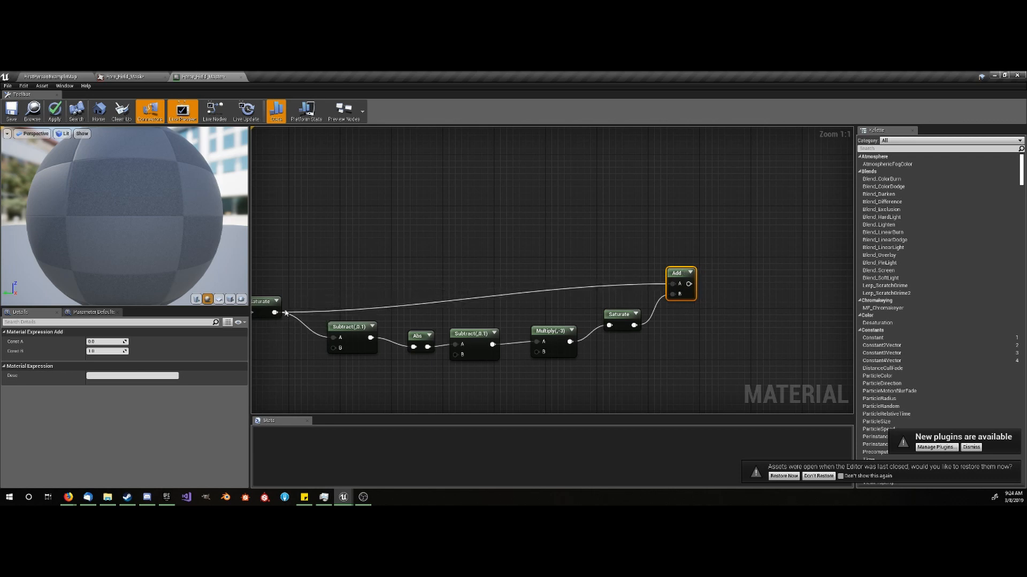
right_drag(370, 274, 291, 263)
right_drag(592, 349, 523, 334)
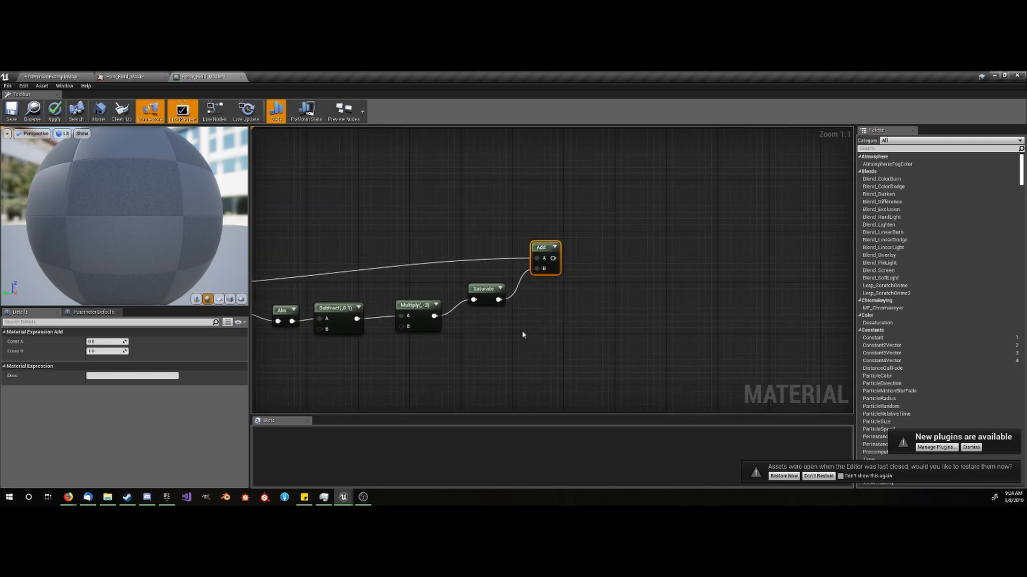
right_drag(624, 334, 578, 329)
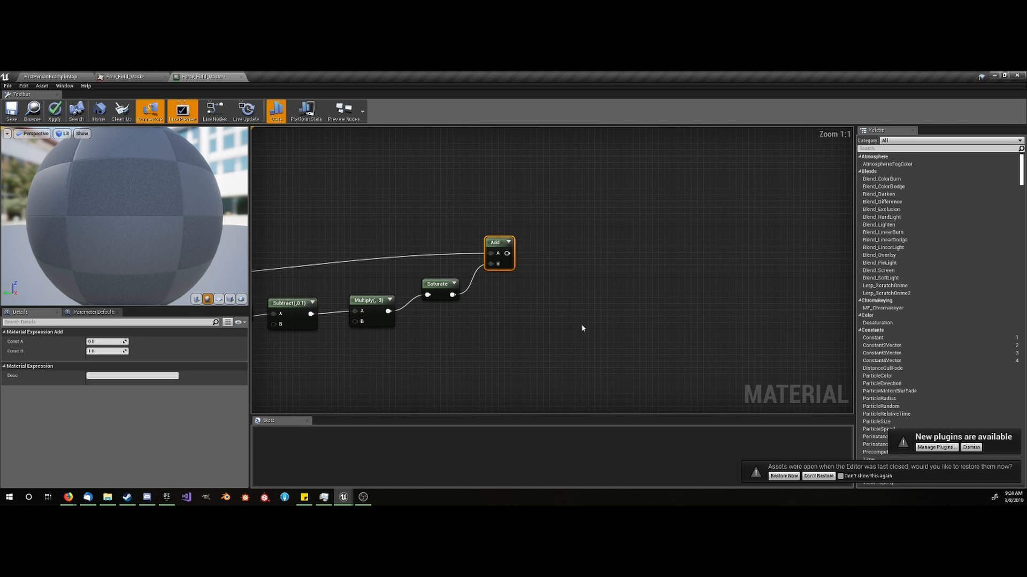
- Add a Multiply node with the copied Saturate's output connected to its A input and set its Const B to 4
click(497, 303)
drag(452, 295, 504, 317)
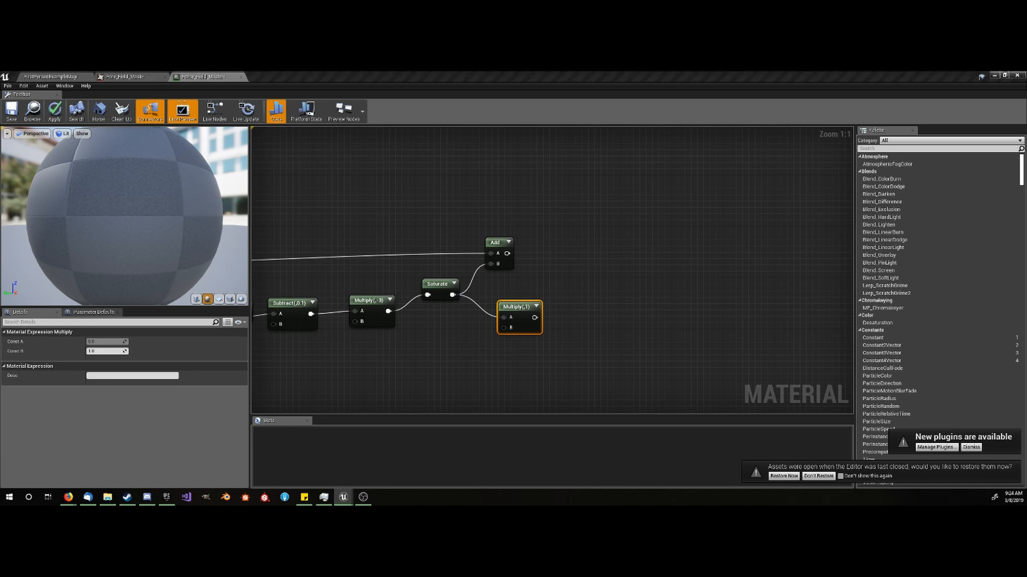
click(106, 351)
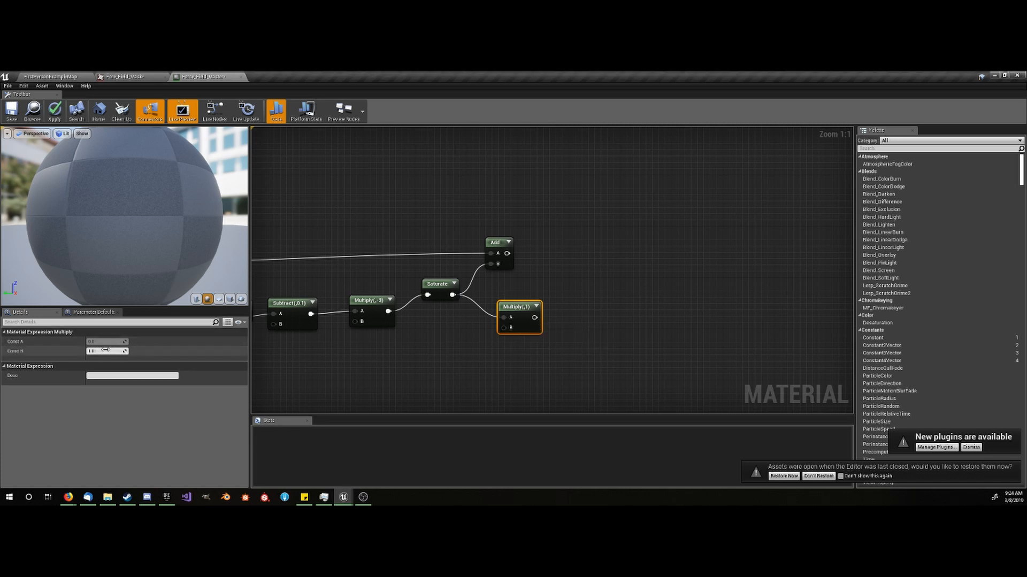
text(4)
key(Return)
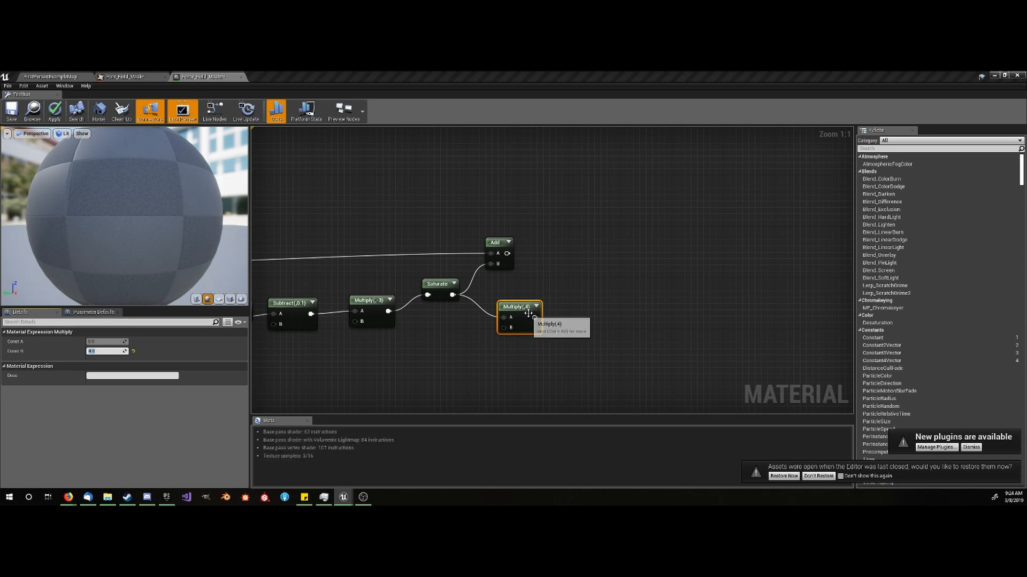
- Add a Multiply node with the Add node's output connected to its A input and set its Const B to 2
scroll(546, 287, down, 4)
scroll(466, 315, up, 3)
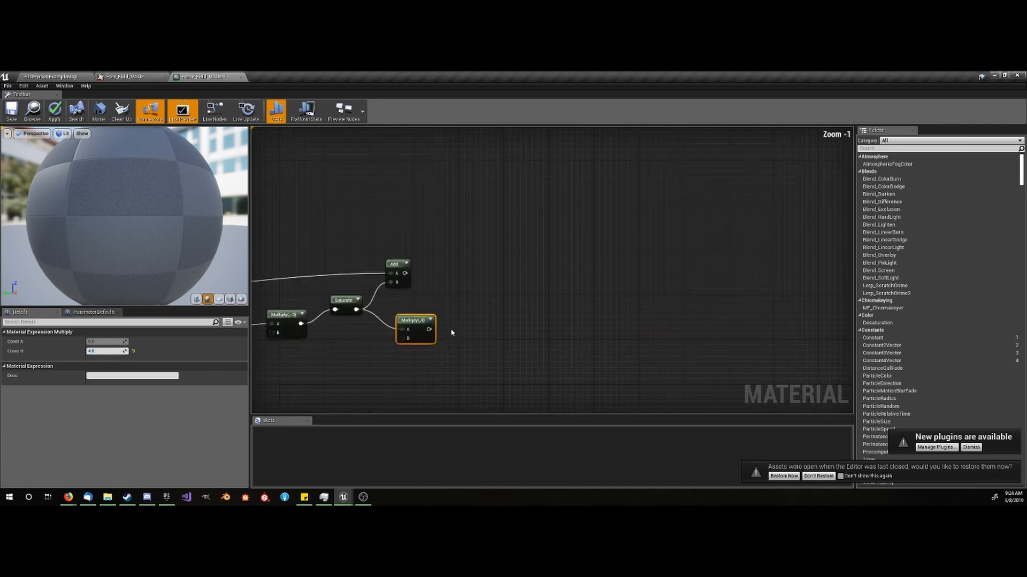
scroll(474, 309, up, 1)
right_drag(476, 307, 439, 316)
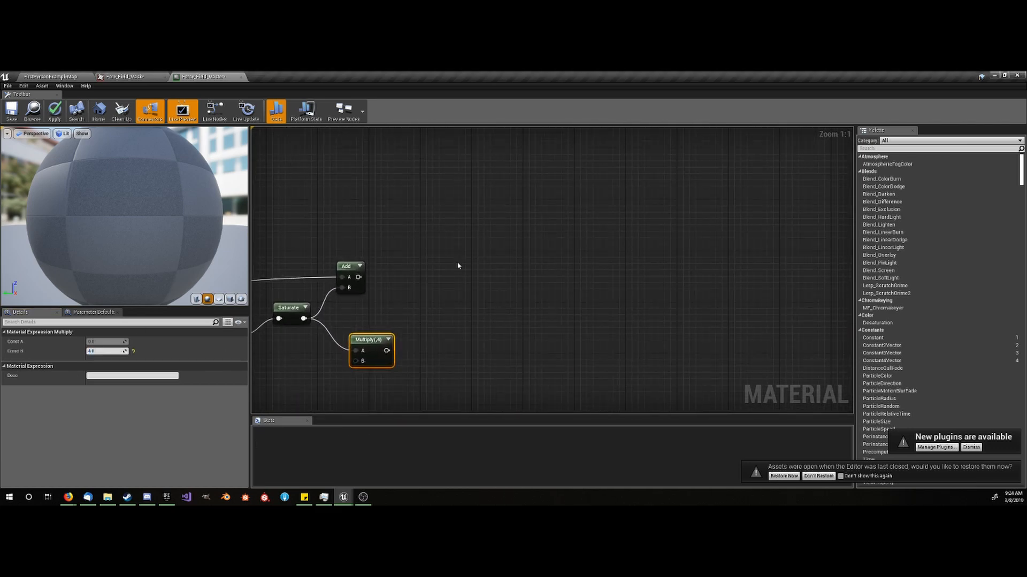
click(395, 271)
click(401, 264)
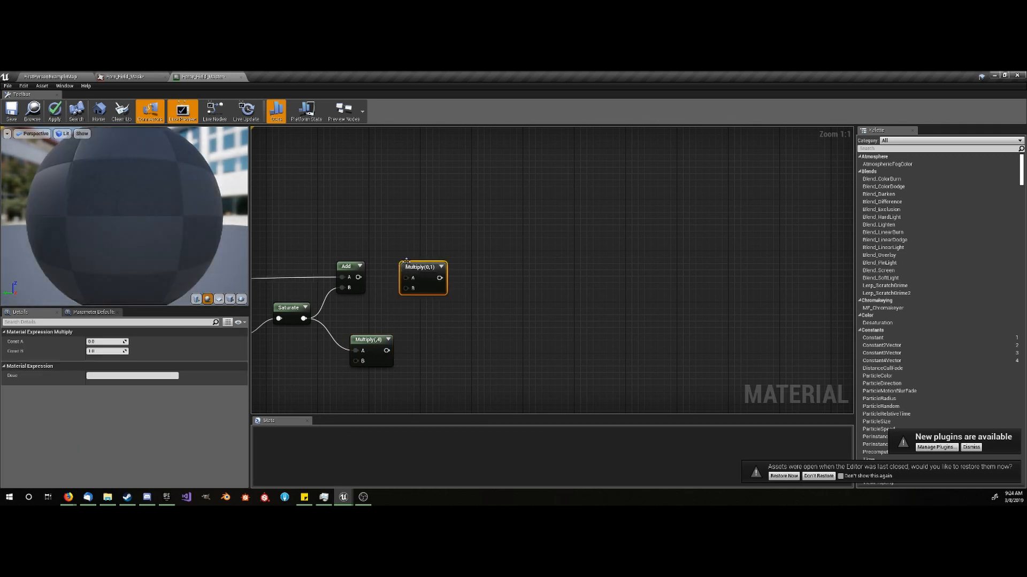
drag(404, 281, 359, 277)
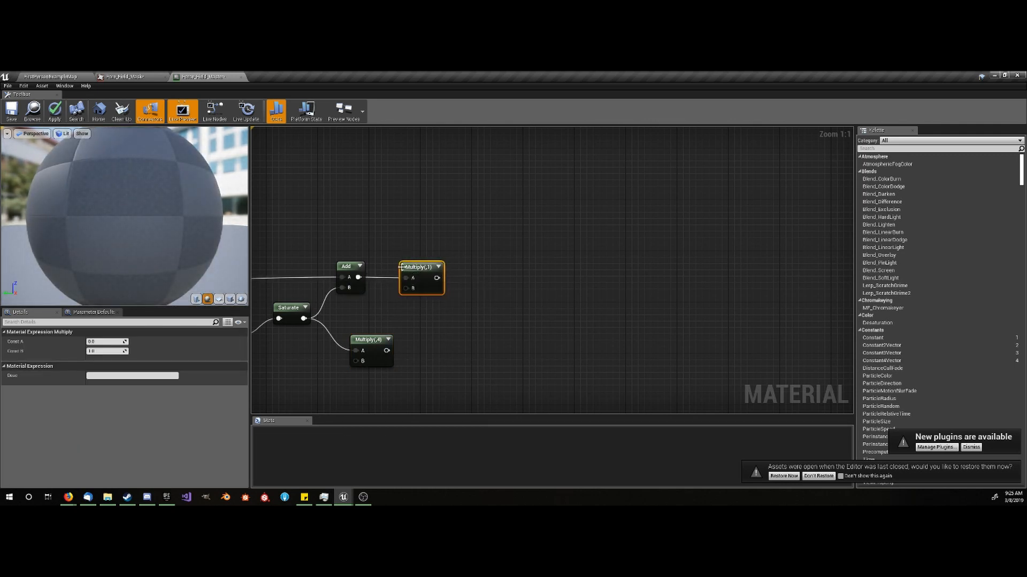
click(99, 351)
text(2)
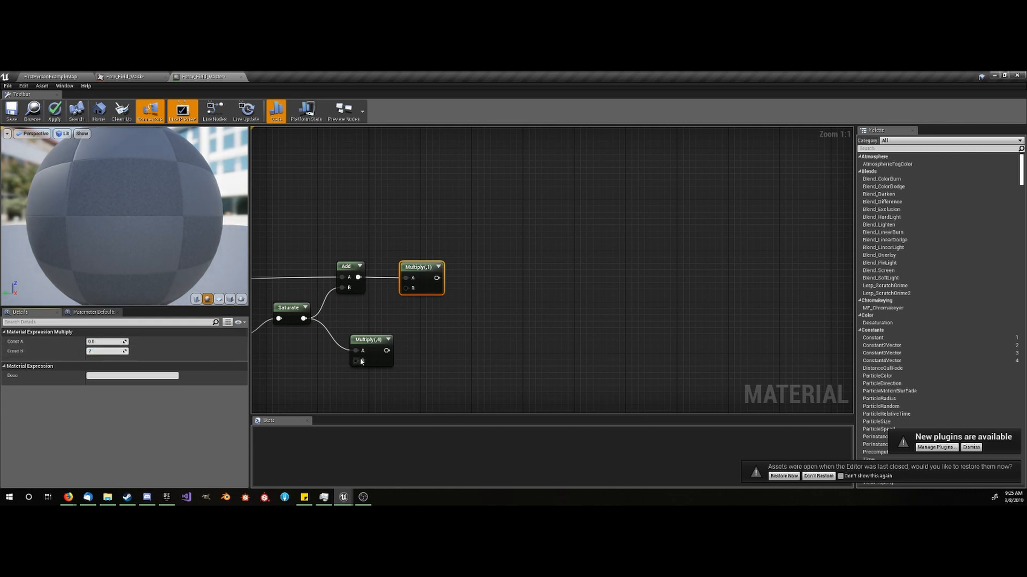
click(460, 280)
- Add a Saturate node and connect the output of the Multiply node with Const B 2 to its input
right_click(463, 276)
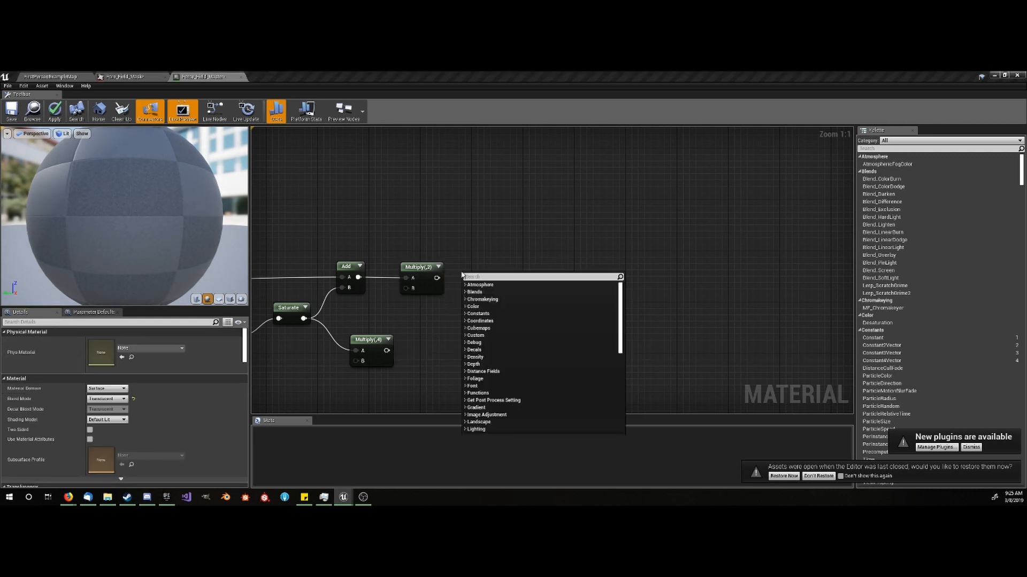
text(sat)
key(Return)
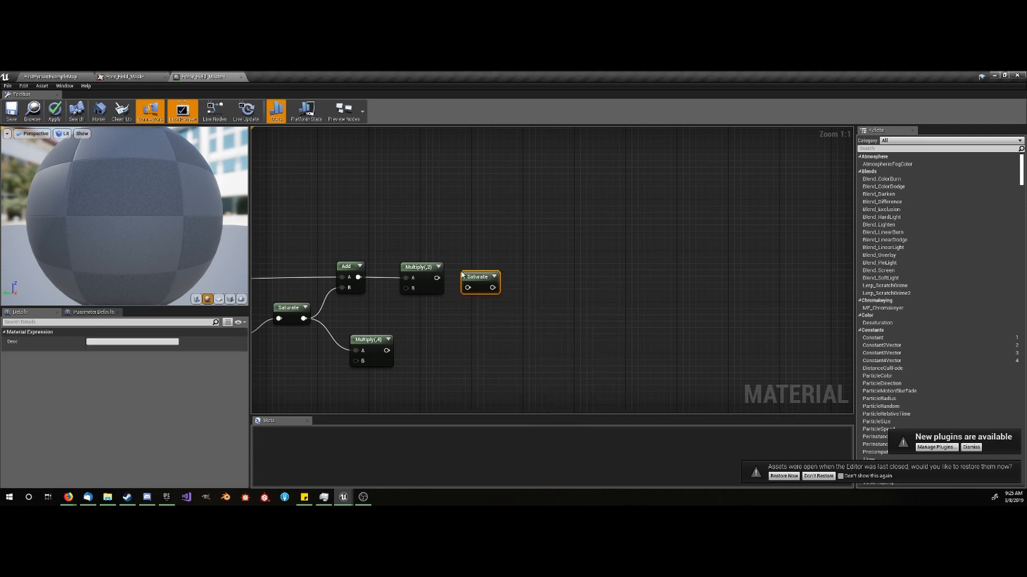
mouse_move(467, 288)
mouse_down()
mouse_move(436, 278)
mouse_move(474, 271)
mouse_up()
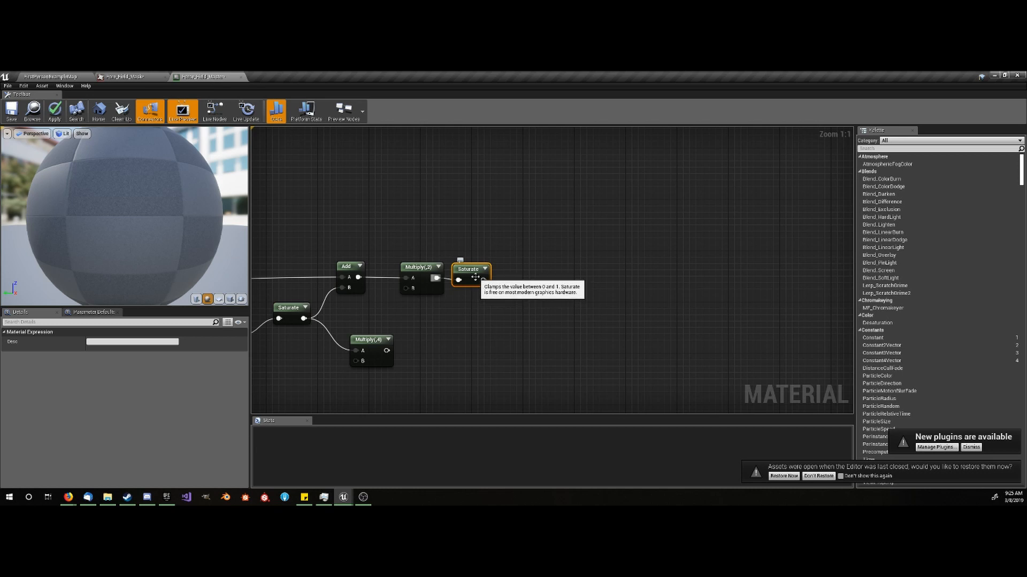
scroll(474, 278, down, 1)
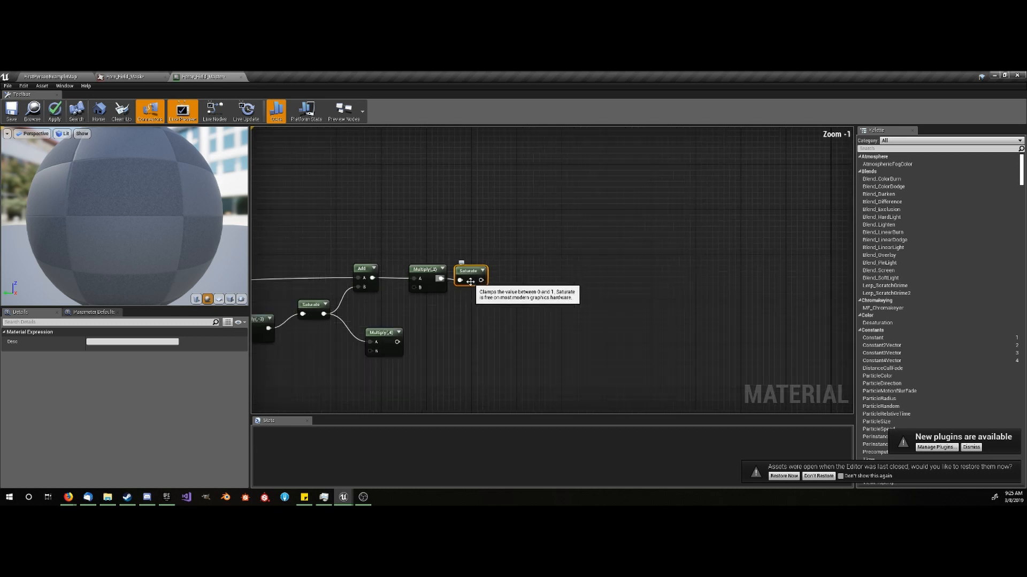
scroll(465, 299, down, 3)
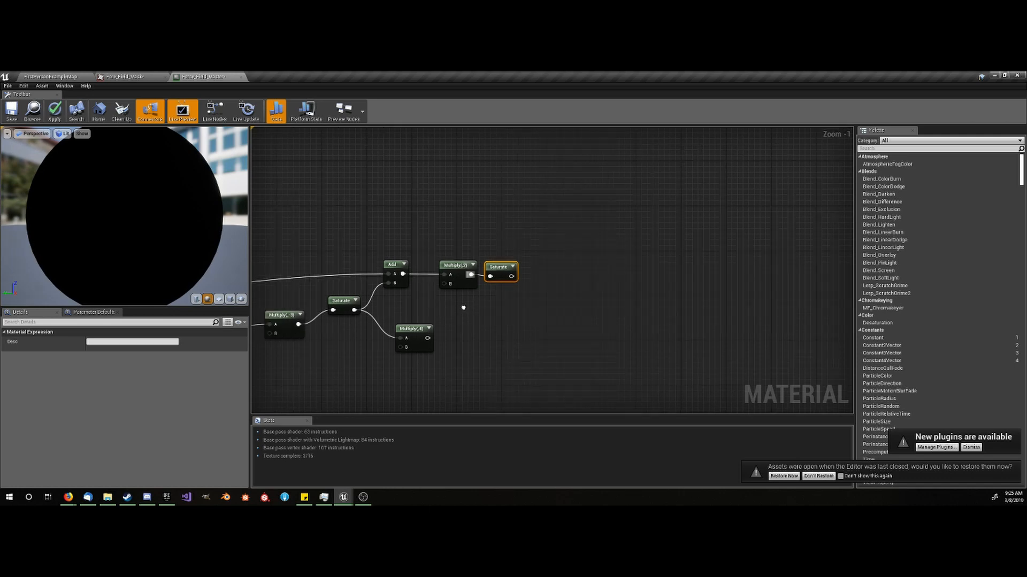
scroll(550, 327, up, 5)
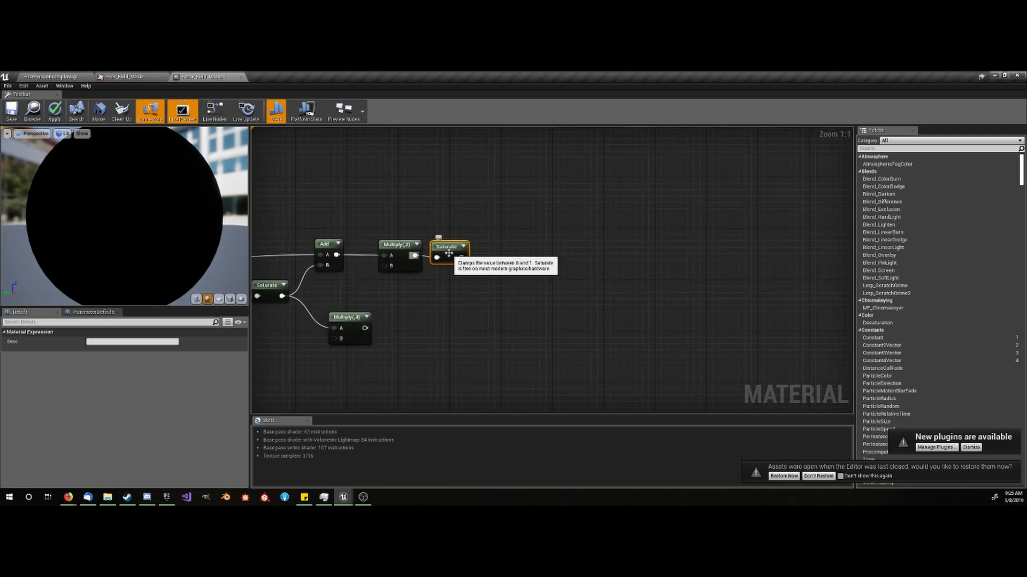
- Move the Multiply node with Const B 2 and its Saturate node closer to the Add node feeding them
click(442, 286)
scroll(440, 300, down, 3)
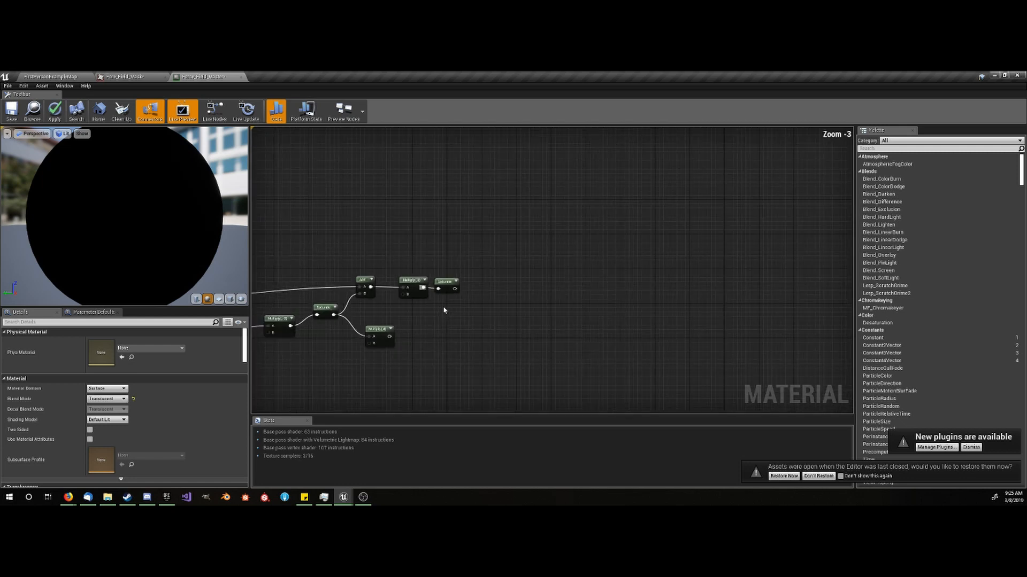
right_drag(444, 309, 433, 335)
drag(448, 283, 398, 322)
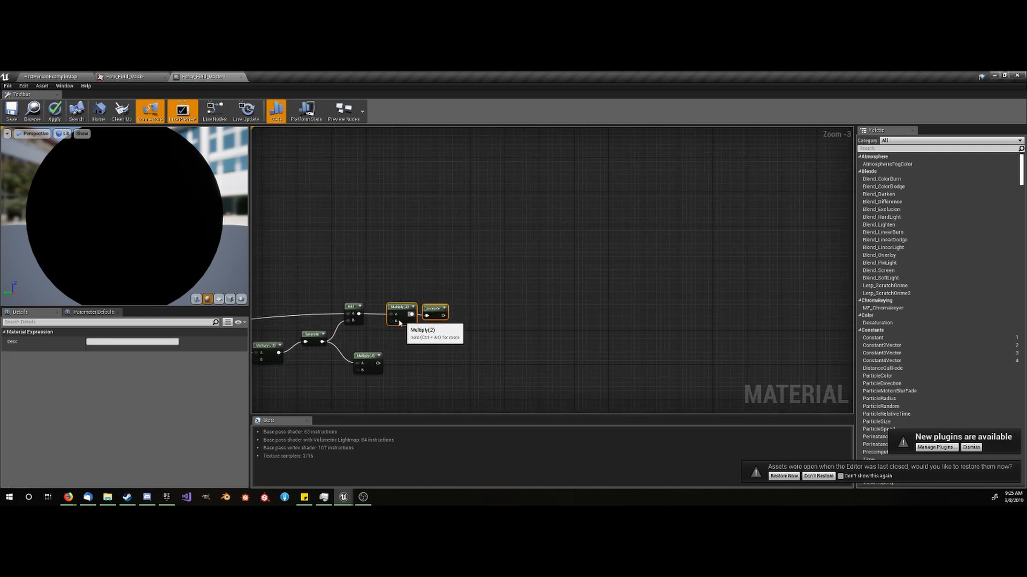
click(422, 321)
scroll(422, 320, up, 1)
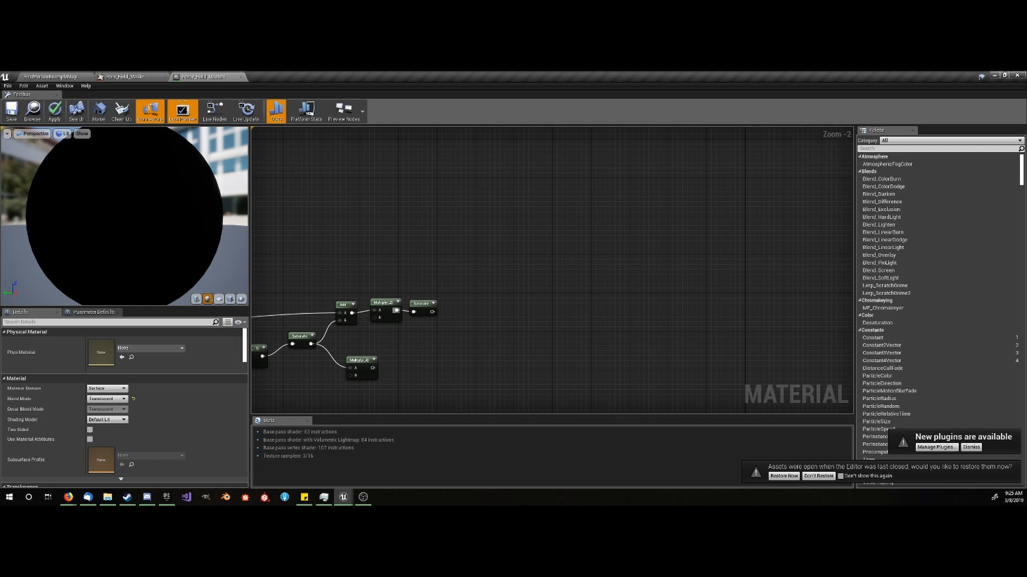
- Wrap the whole dissolve mask node chain in a comment box and move it closer beneath the noise distortion comment
scroll(483, 251, down, 5)
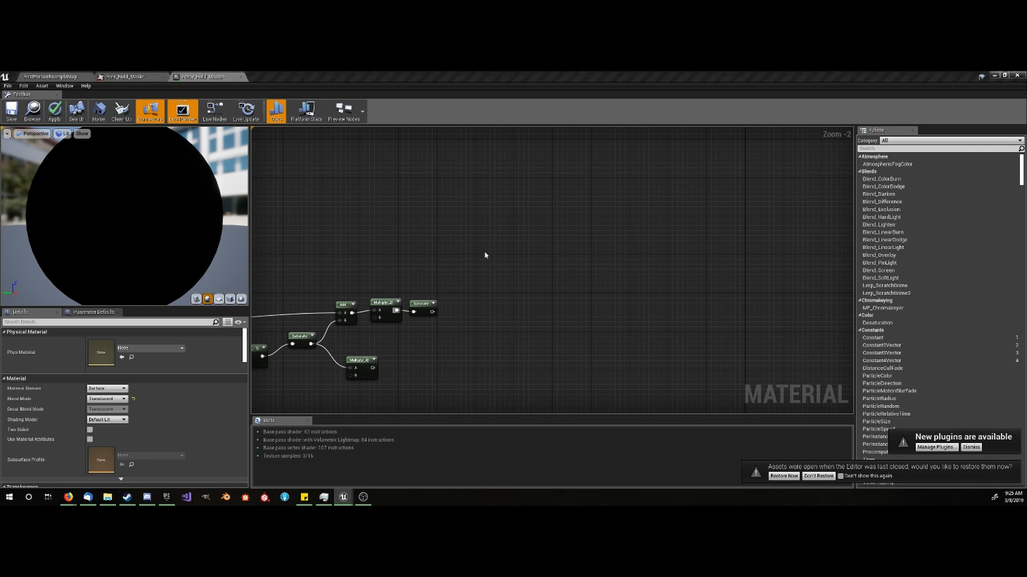
drag(608, 277, 280, 331)
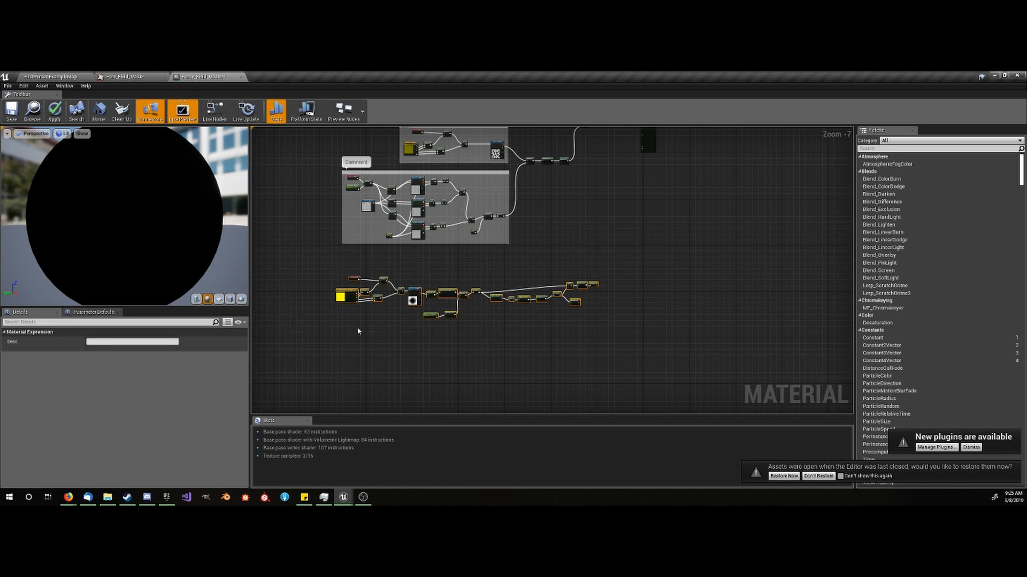
key(c)
click(524, 268)
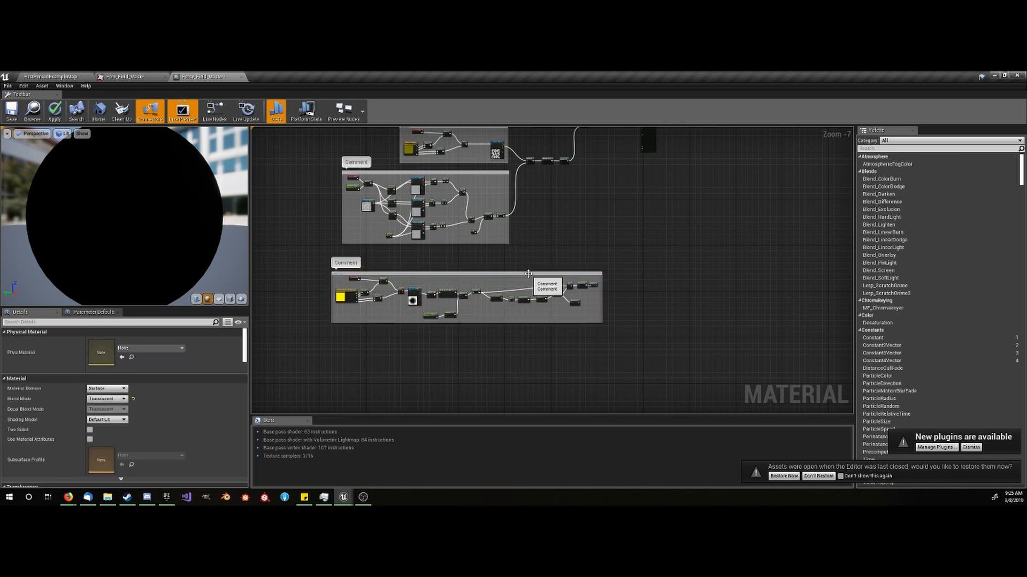
drag(525, 273, 467, 264)
click(573, 265)
- Insert an Add node between the 0.1 Add node's output and the color Multiply's B input, using the new node's A input
right_drag(580, 228, 510, 279)
scroll(509, 279, up, 3)
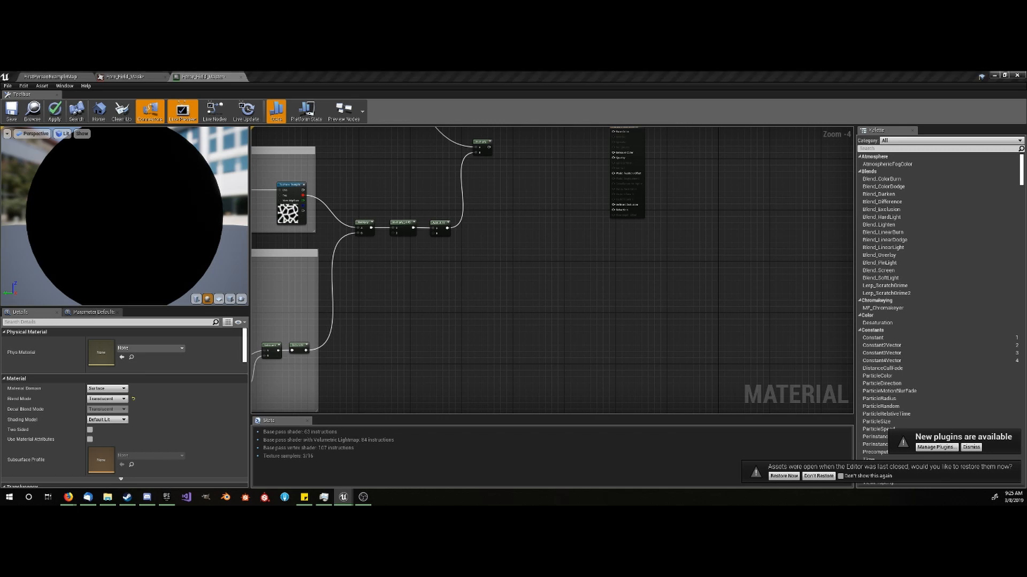
scroll(509, 224, up, 3)
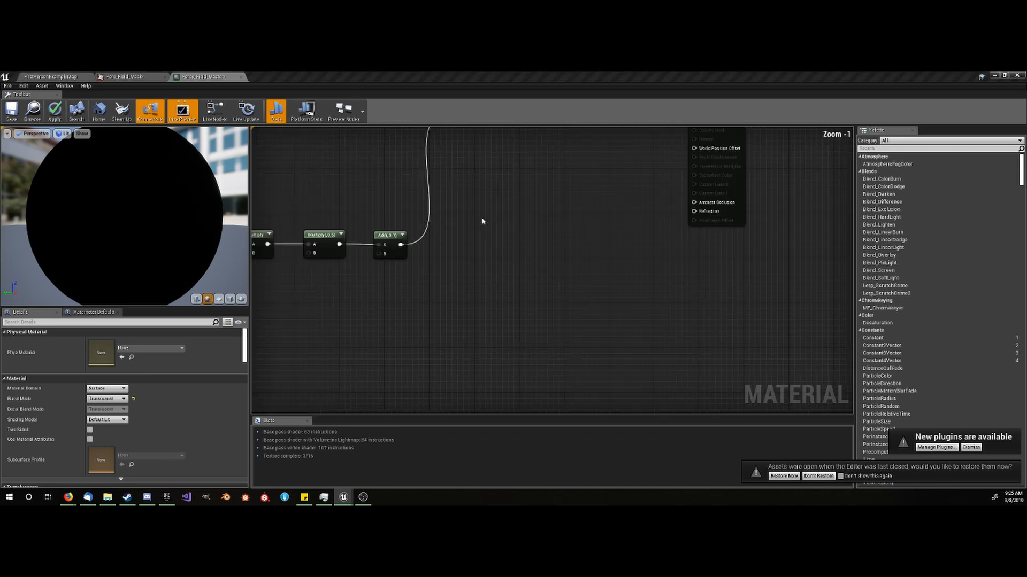
scroll(418, 235, up, 1)
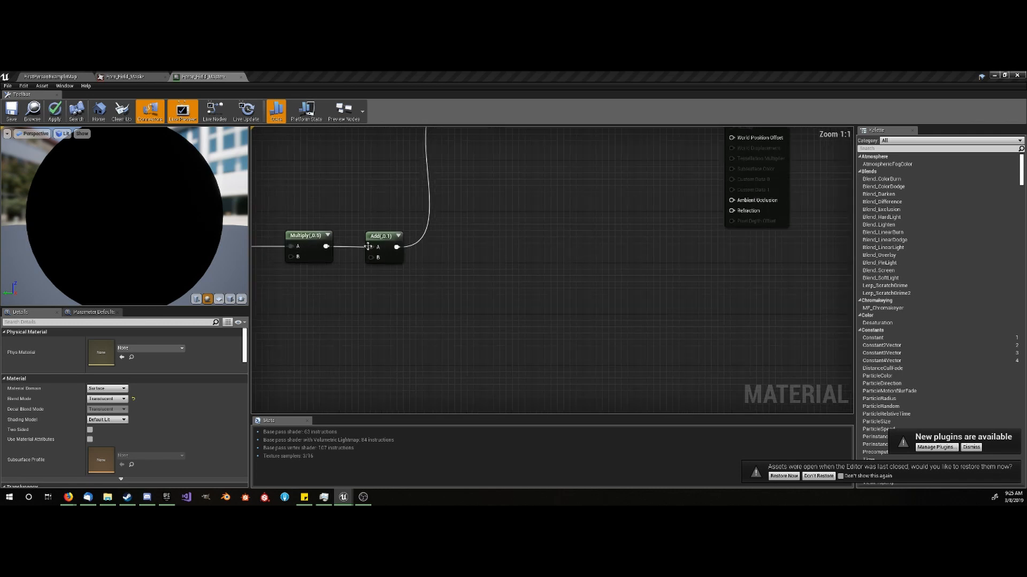
click(426, 244)
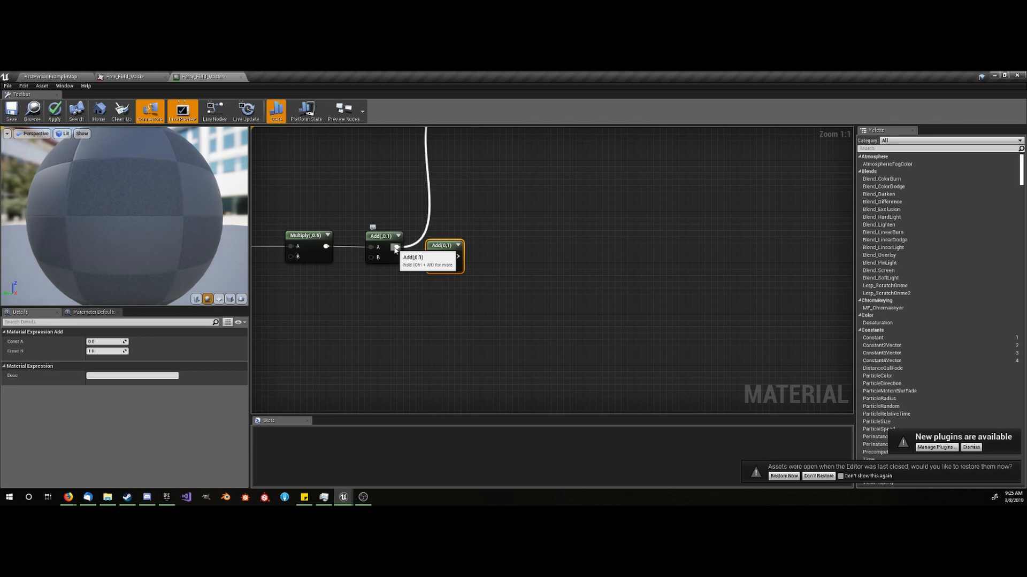
ctrl+drag(395, 249, 391, 289)
- Connect the output of the dissolve section's Multiply node with Const B 4 to the new Add node's B input
scroll(420, 301, down, 6)
click(376, 375)
right_drag(408, 348, 396, 230)
scroll(403, 198, up, 3)
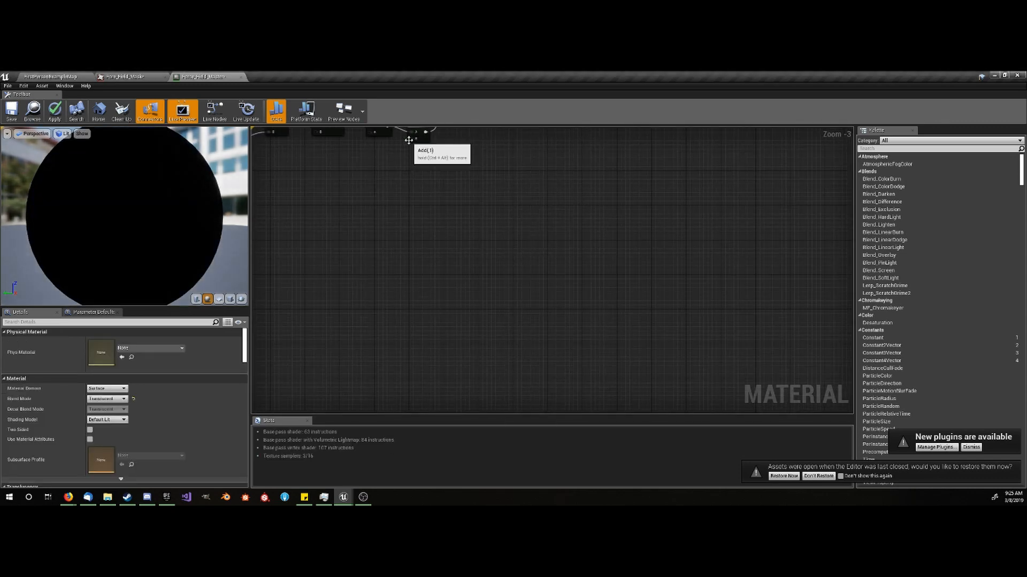
drag(416, 133, 369, 355)
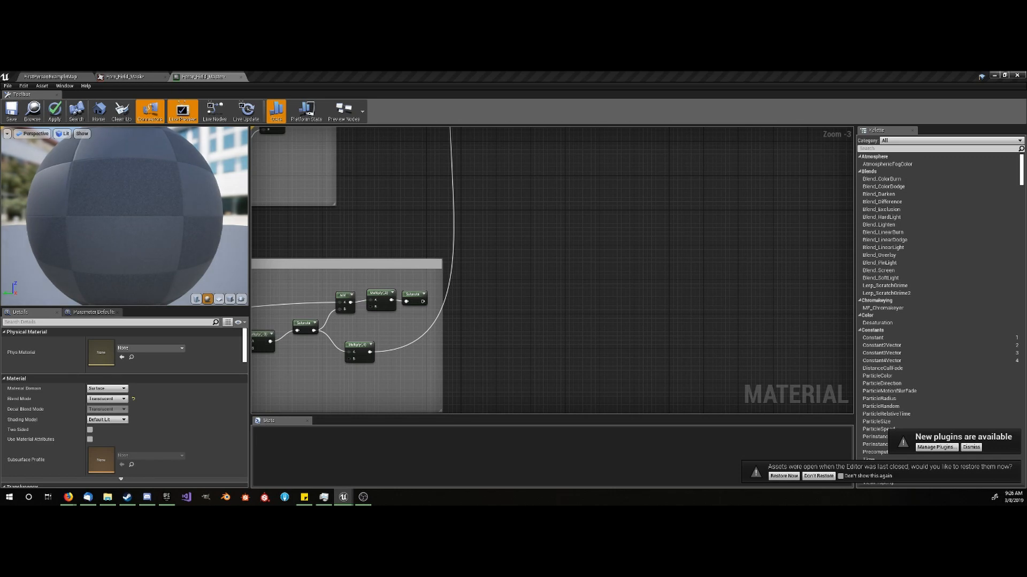
- Place another Add node before the material output and connect the combined crack-and-dissolve Add output to its A input
right_drag(501, 238, 377, 353)
right_drag(441, 249, 353, 402)
right_drag(380, 235, 369, 264)
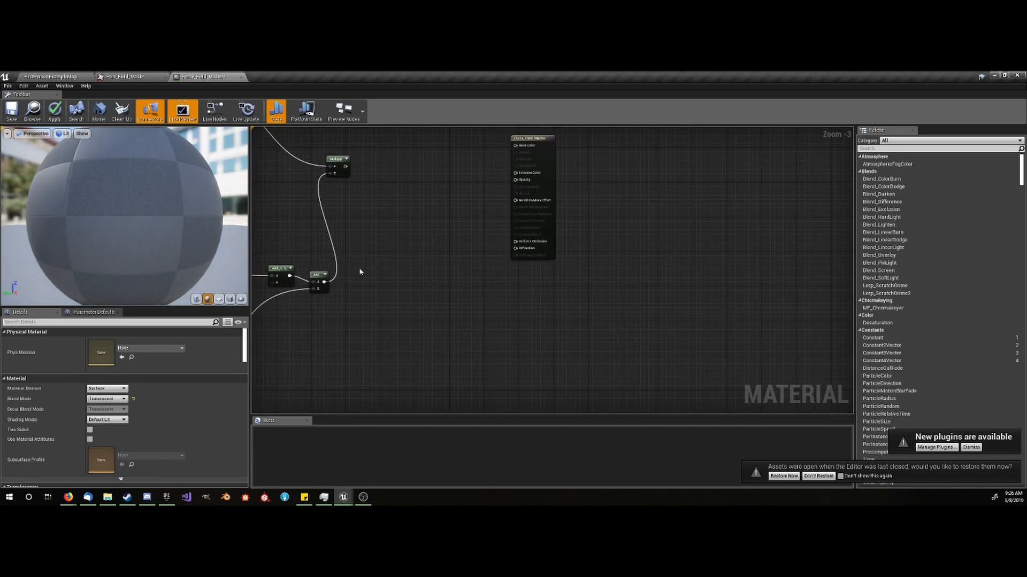
scroll(321, 275, up, 4)
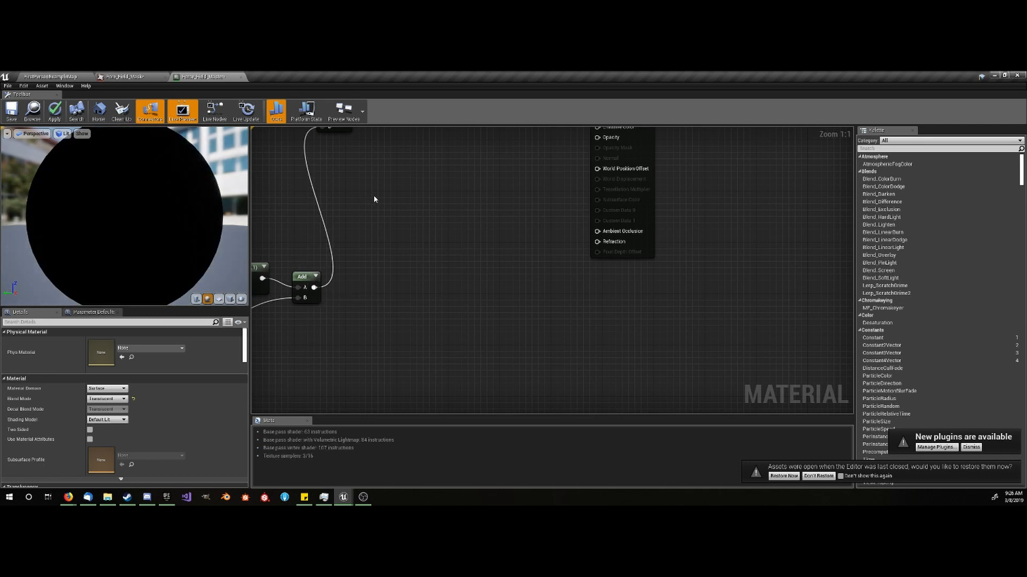
right_drag(373, 195, 340, 278)
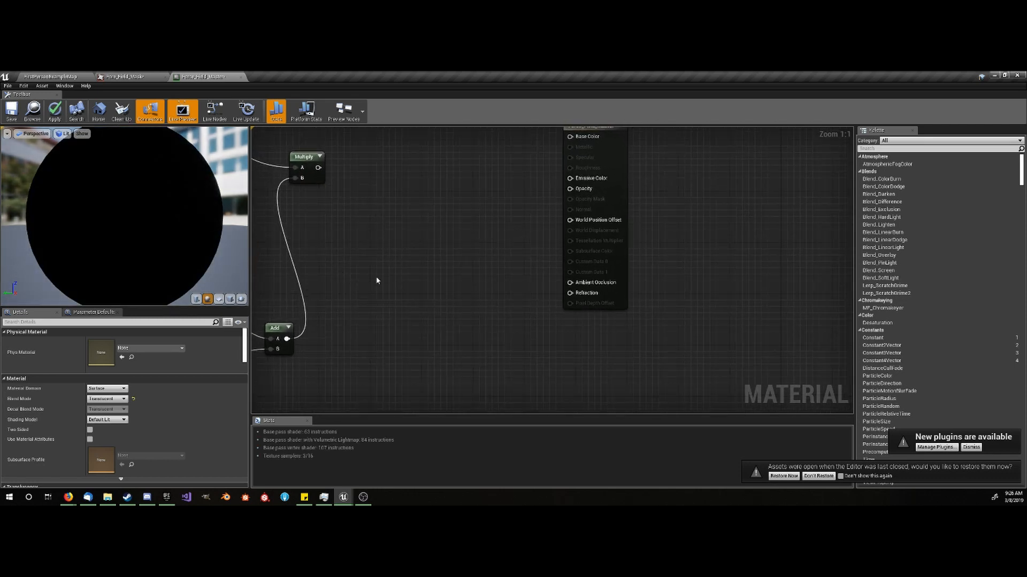
click(395, 272)
drag(399, 285, 286, 340)
right_drag(399, 251, 358, 251)
- Add a Multiply node with the newest Add node's output connected to A and the dissolve section's final Saturate connected to B
click(441, 264)
drag(380, 284, 448, 279)
scroll(447, 283, down, 5)
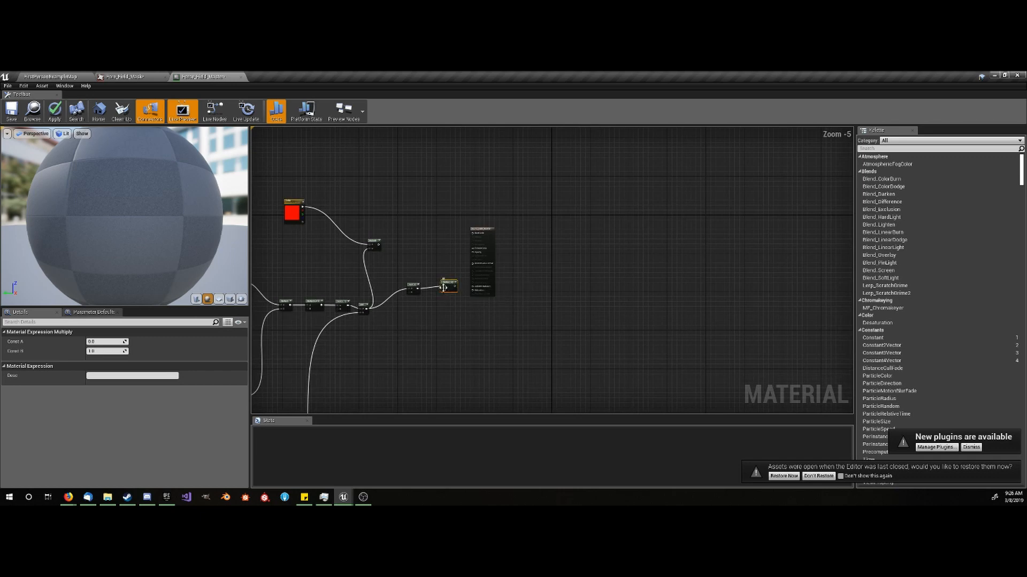
drag(443, 292, 300, 259)
scroll(299, 259, up, 5)
right_drag(287, 283, 362, 308)
scroll(409, 259, down, 4)
right_drag(450, 240, 375, 337)
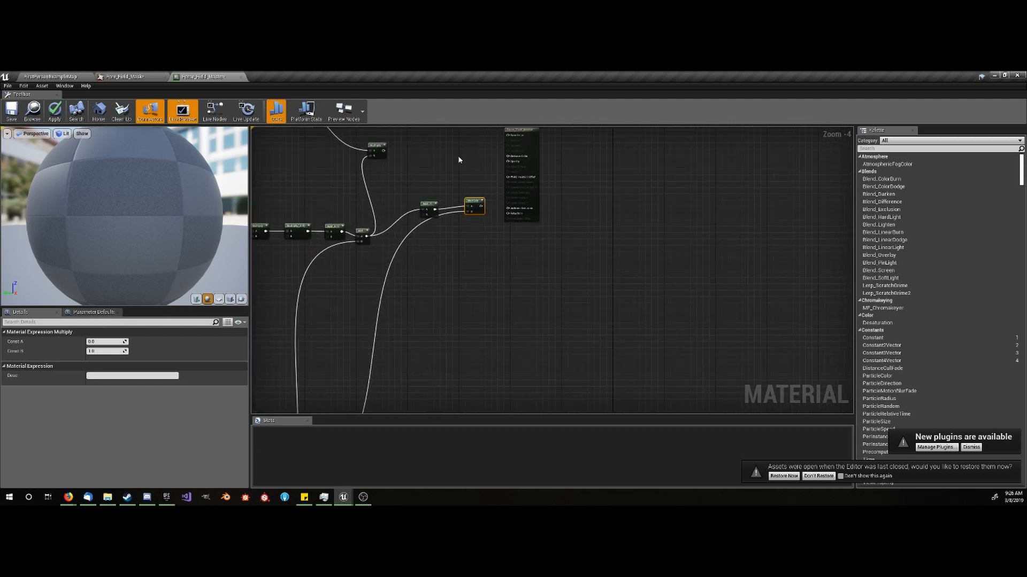
- Add a Multiply node beside the color Multiply, connecting the color Multiply's output to A and the dissolve section's final Saturate to B
right_drag(459, 159, 463, 168)
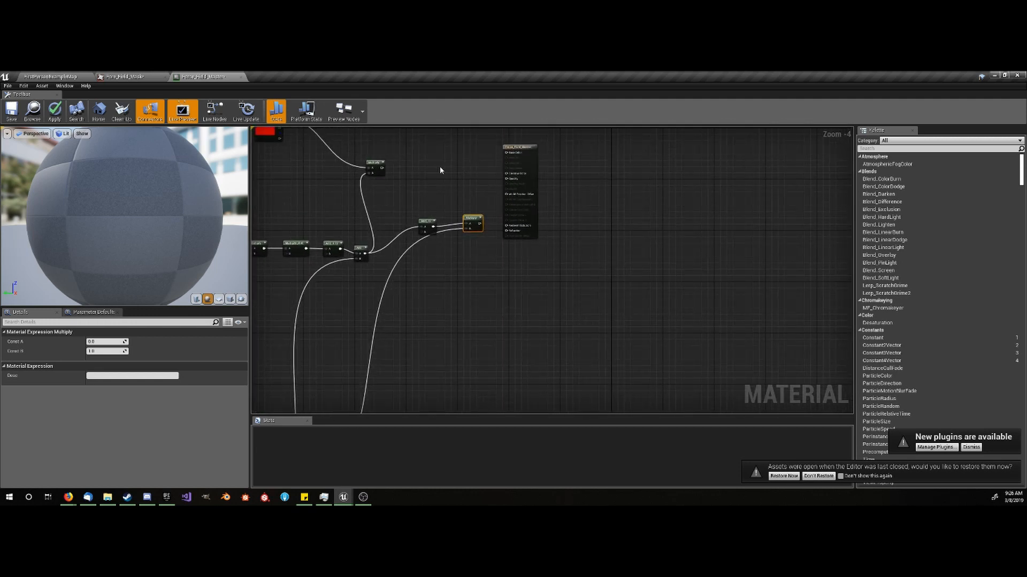
key(m)
click(459, 162)
drag(382, 168, 277, 324)
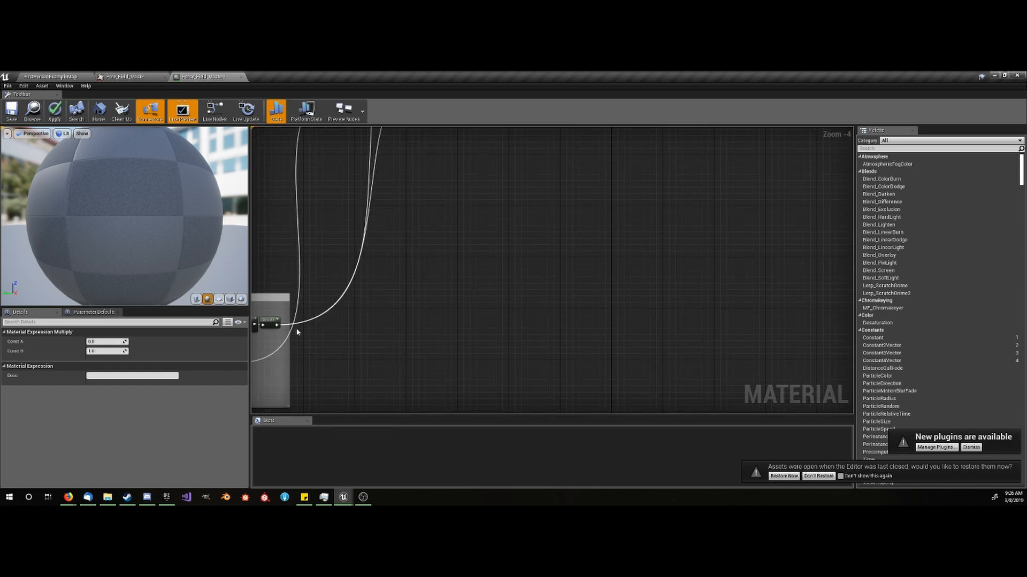
- Examine the commented dissolve mask section from its final Saturate node back to the mask texture and dissolve parameter
right_drag(319, 353, 511, 320)
scroll(374, 327, down, 4)
scroll(347, 335, up, 4)
right_drag(272, 329, 369, 316)
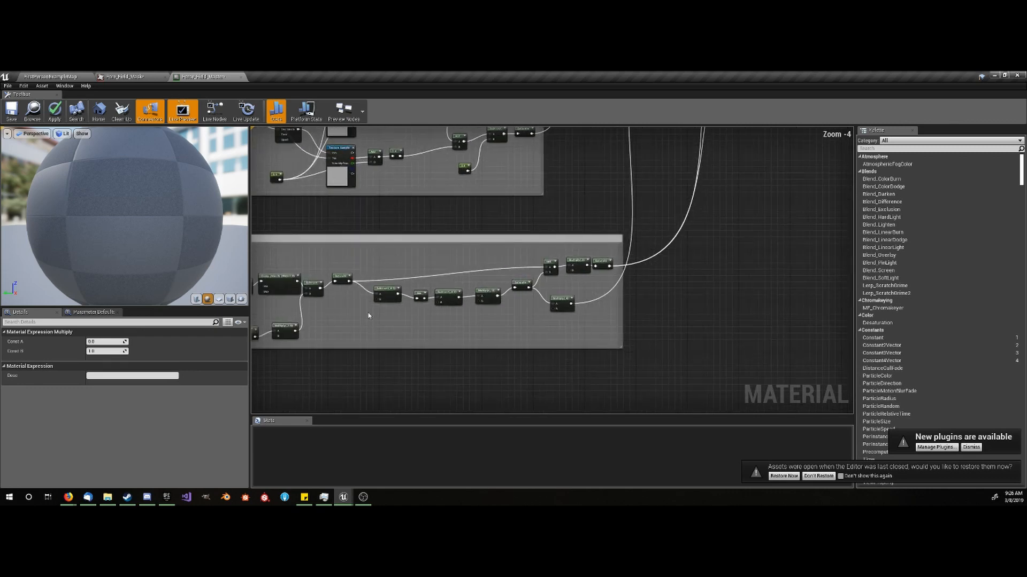
scroll(369, 316, down, 3)
drag(285, 278, 444, 314)
click(405, 307)
scroll(338, 294, up, 2)
right_drag(321, 307, 403, 309)
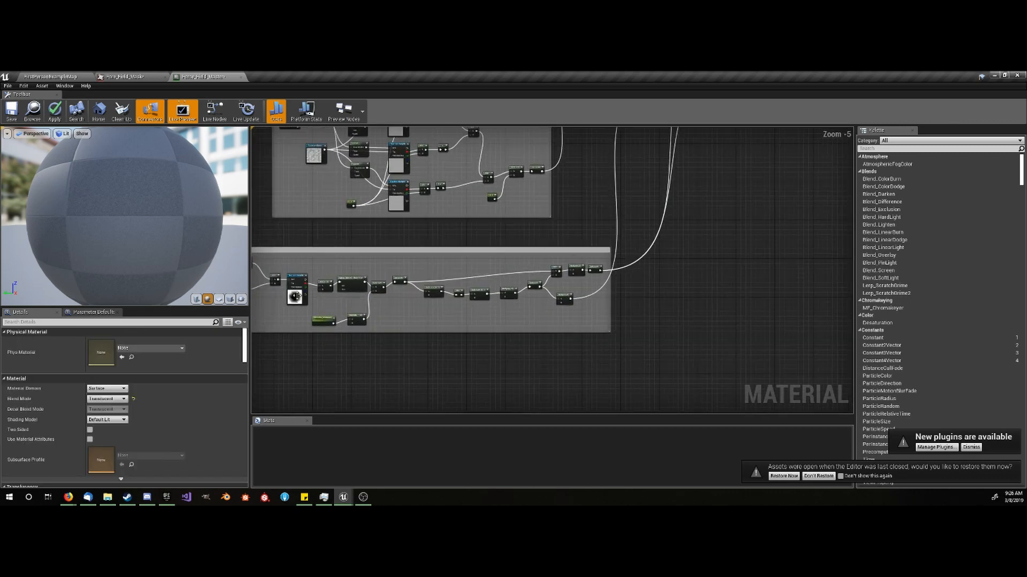
- Open the dissolve section's mask texture at full size to inspect it, and return to the material graph
scroll(294, 296, up, 3)
click(295, 297)
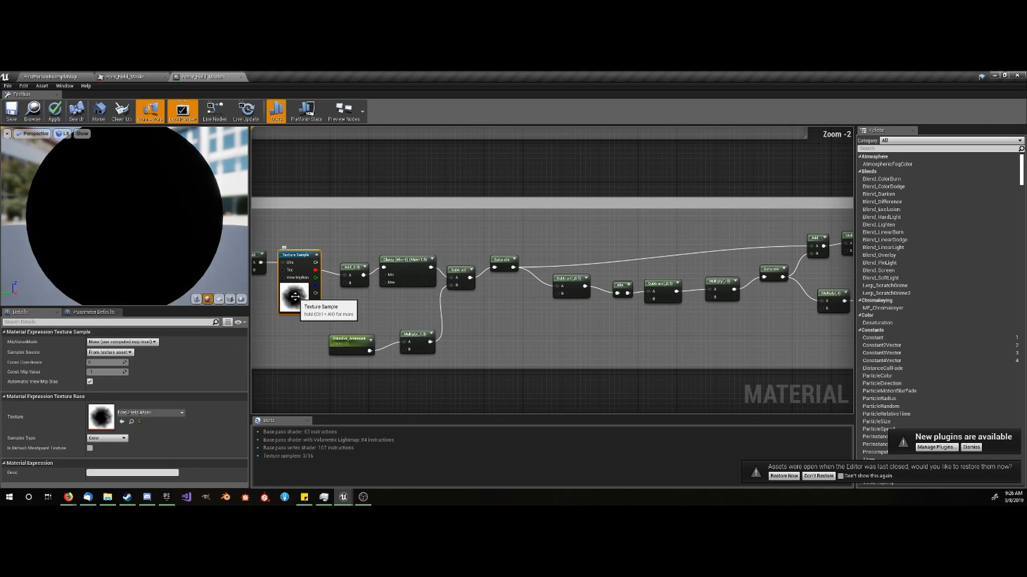
double_click(103, 420)
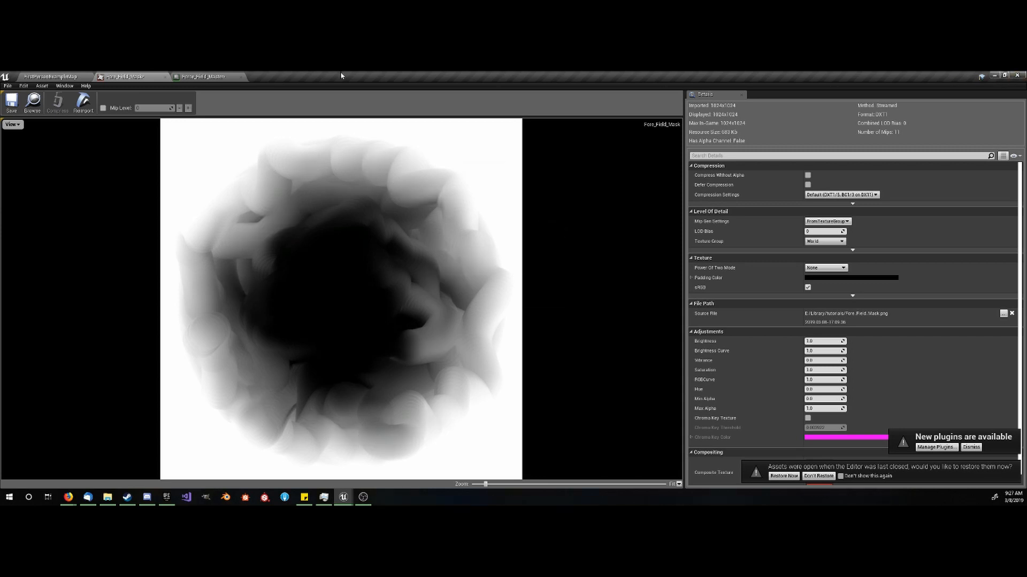
click(203, 77)
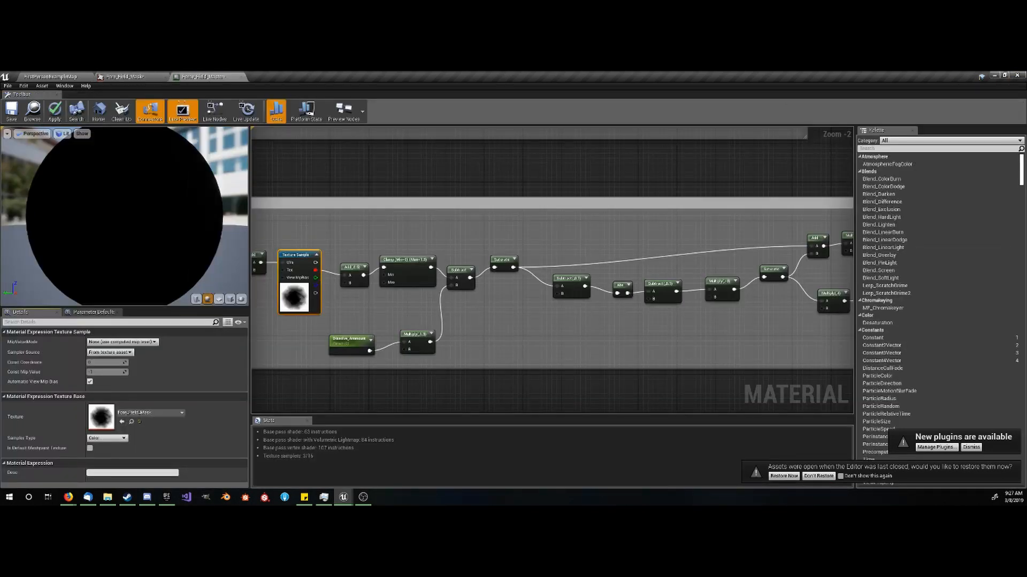
scroll(474, 225, down, 4)
right_drag(697, 207, 511, 327)
scroll(595, 219, up, 4)
right_drag(448, 303, 497, 353)
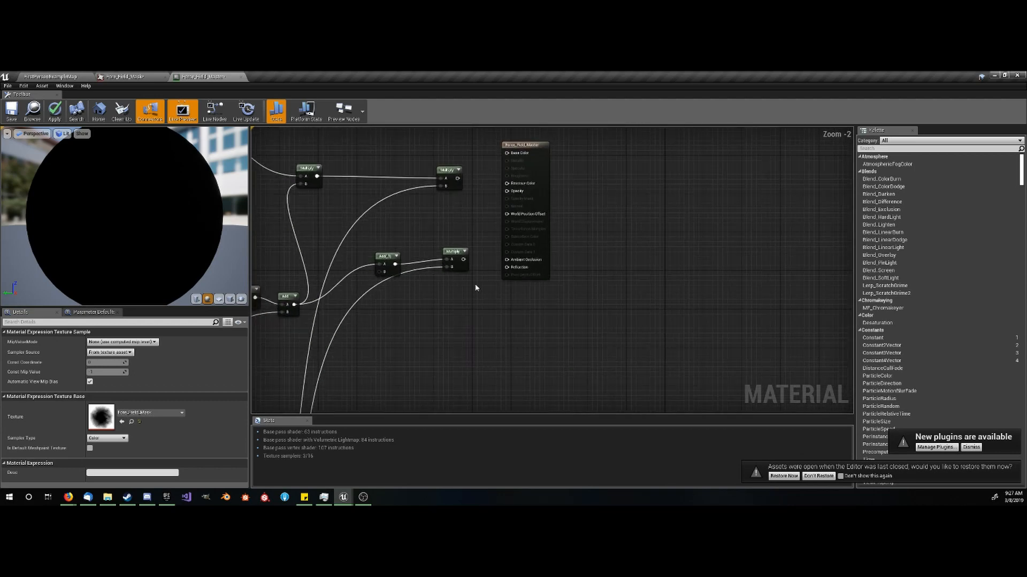
right_drag(479, 204, 547, 314)
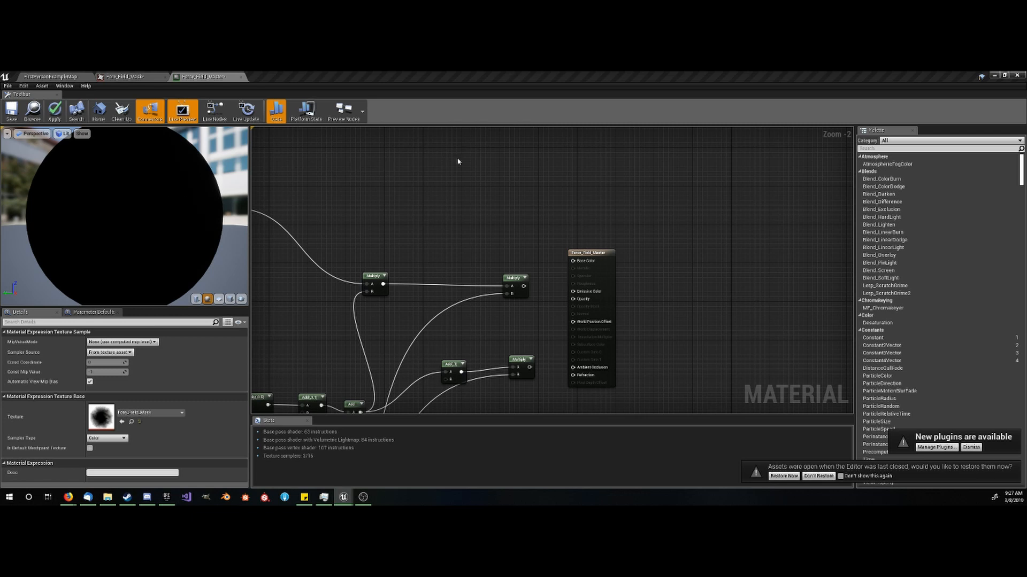
right_drag(504, 238, 580, 324)
right_click(453, 235)
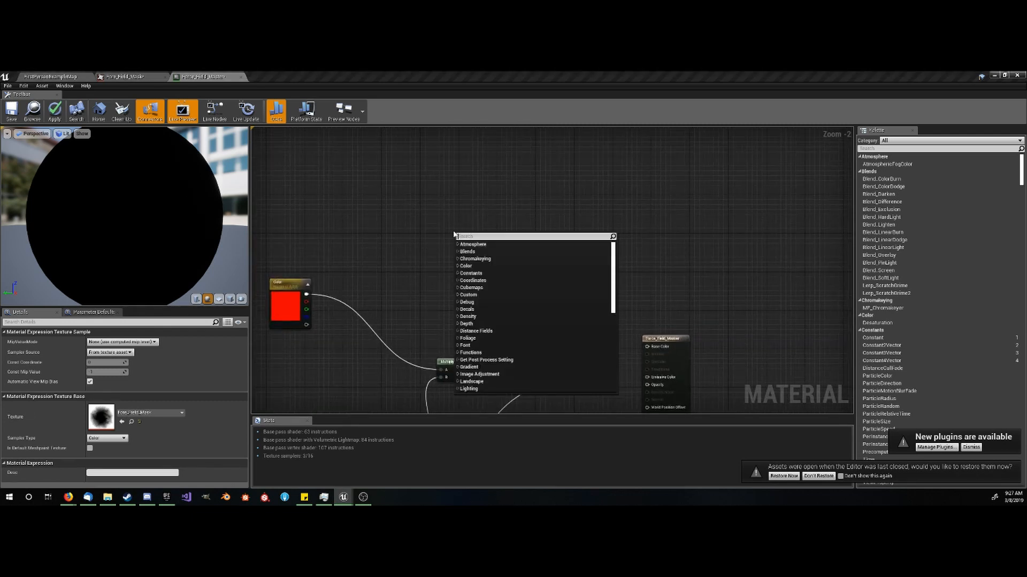
text(edpe)
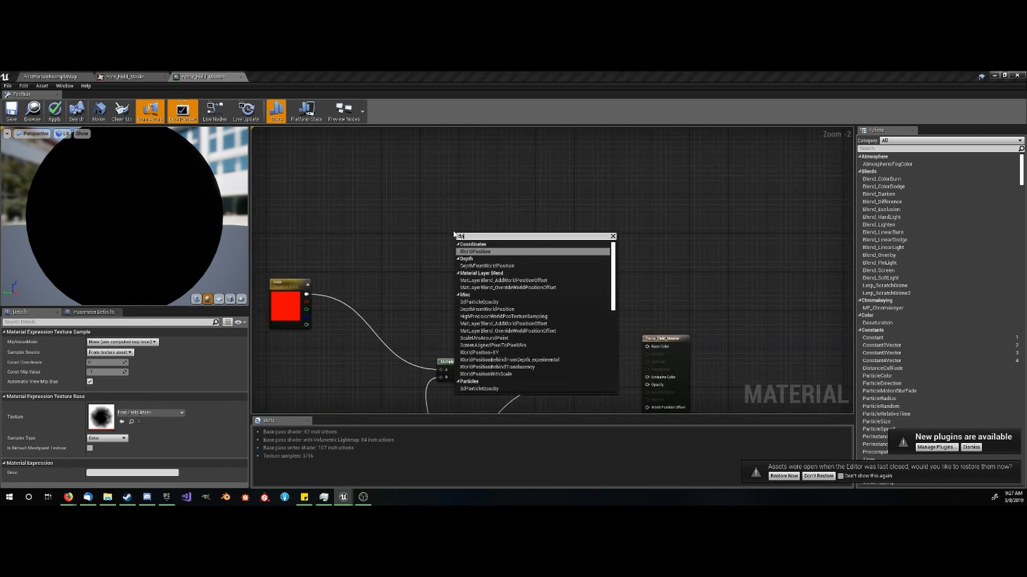
key(BackSpace)
key(BackSpace)
text(ep)
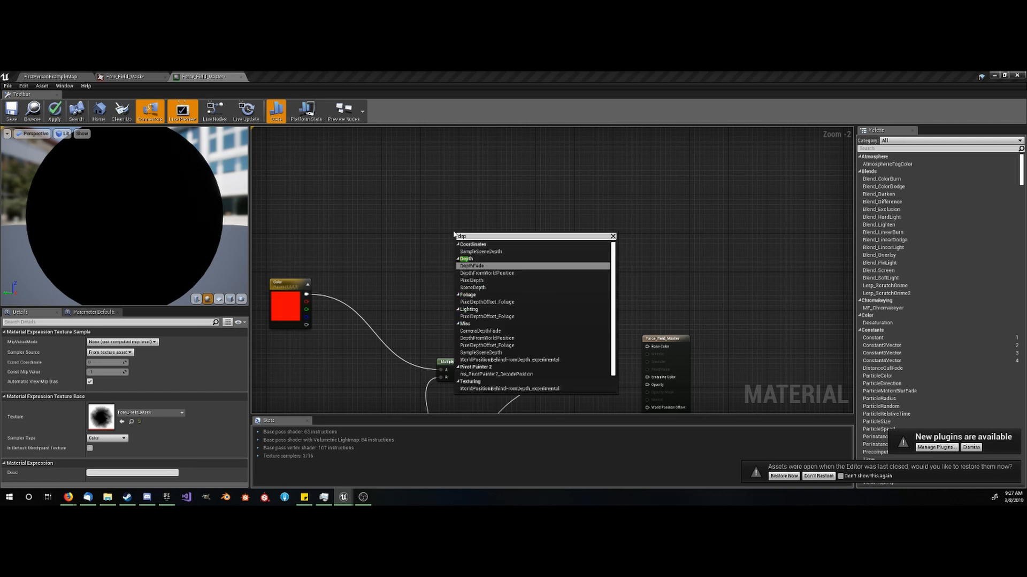
text(t)
key(Return)
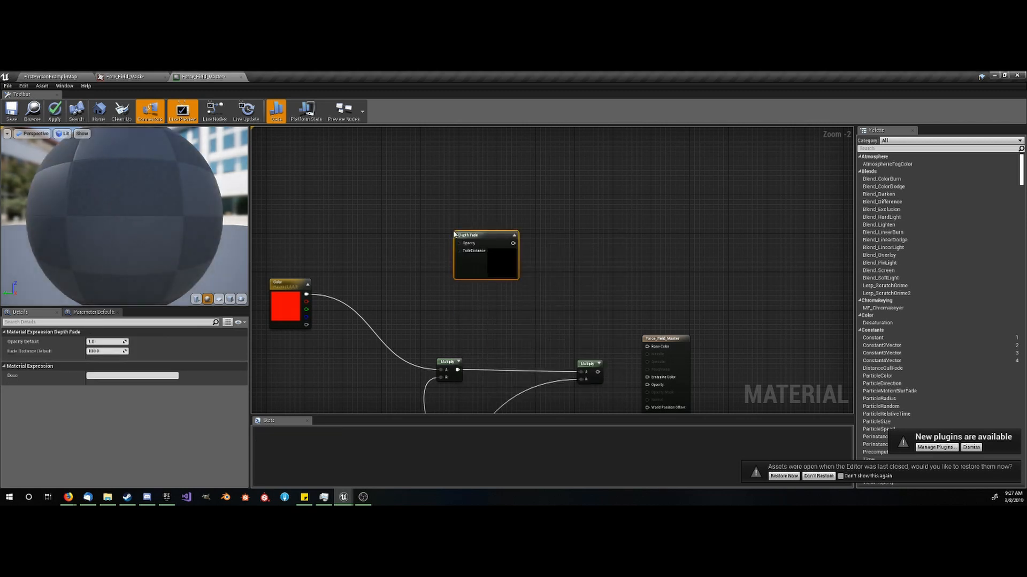
scroll(470, 243, up, 2)
key(ctrl+z)
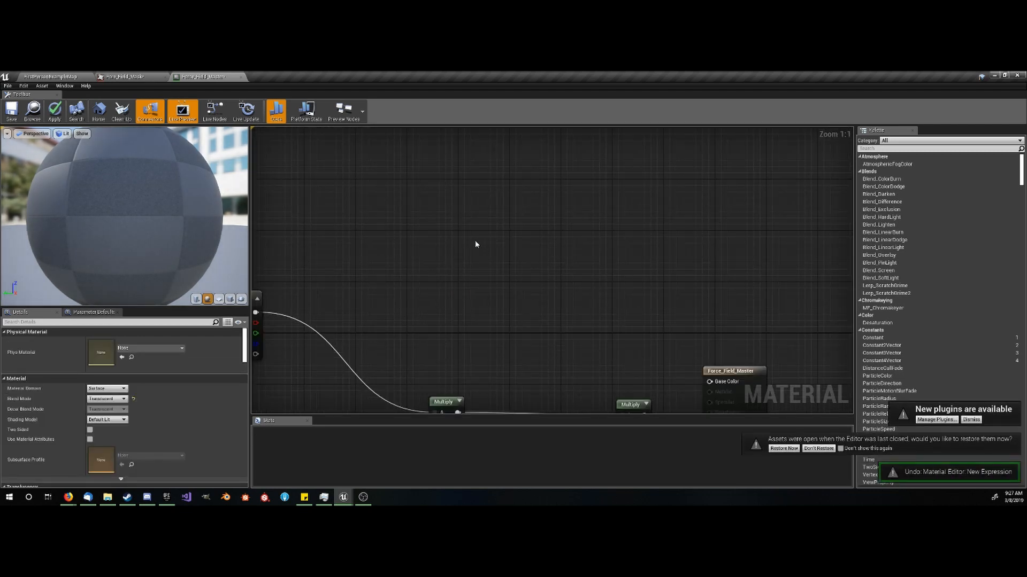
- Add a CameraDepthFade node in the empty graph area above the color Multiply nodes
right_click(471, 241)
text(camera)
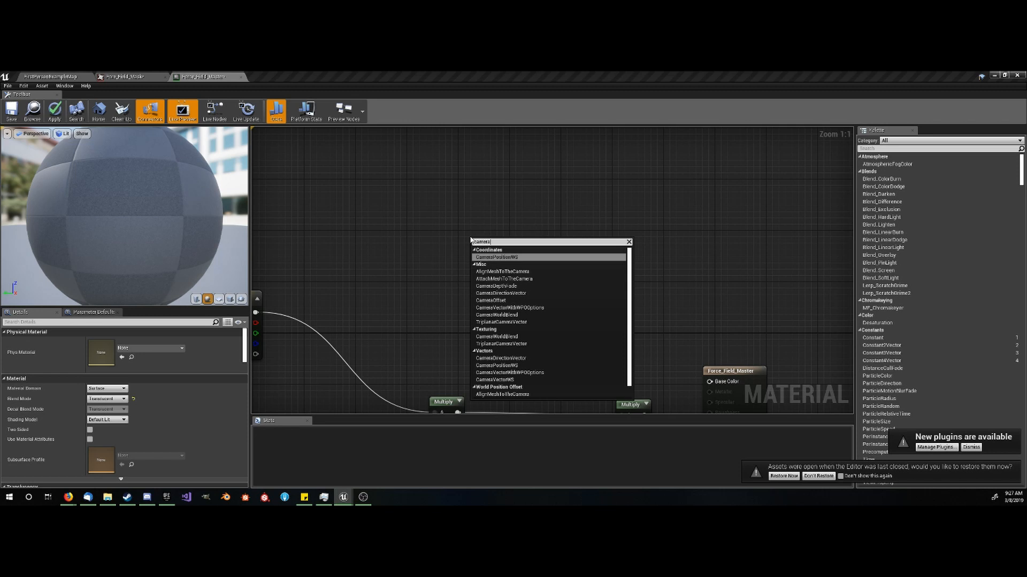
text( dep)
key(Return)
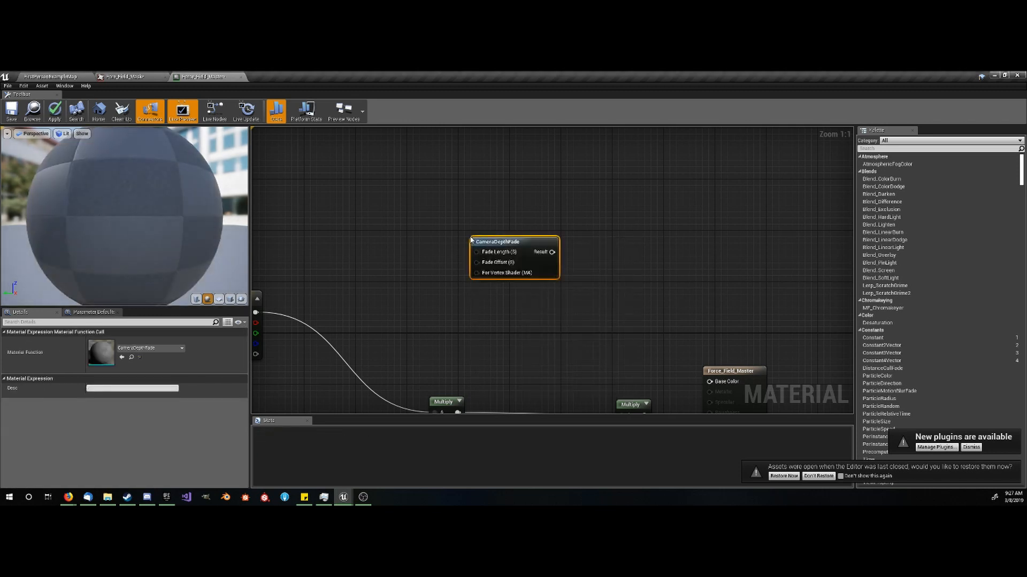
click(432, 248)
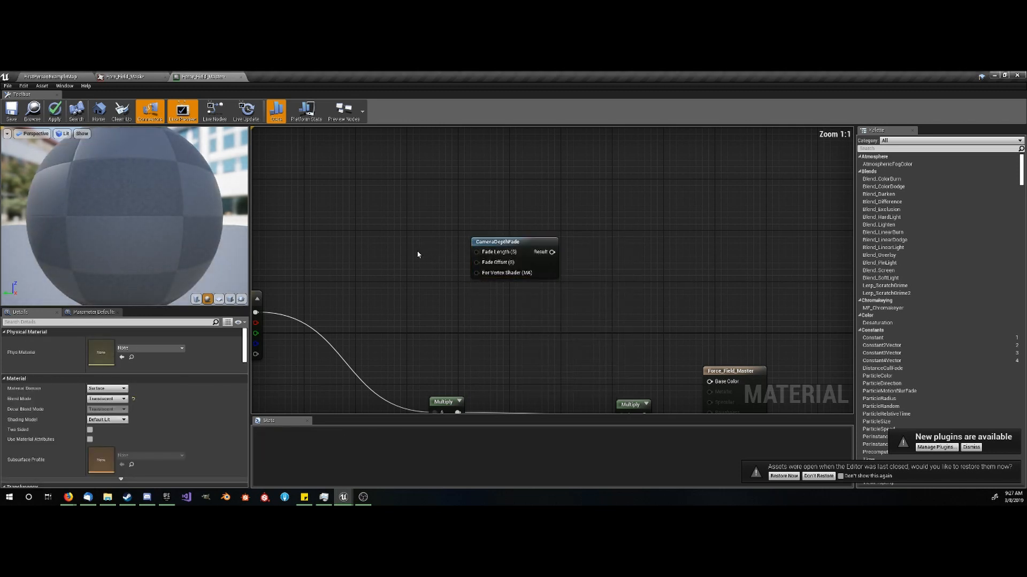
- Place two Constant nodes before CameraDepthFade, set the upper one to 1000 and connect it to Fade Length
click(401, 215)
click(406, 262)
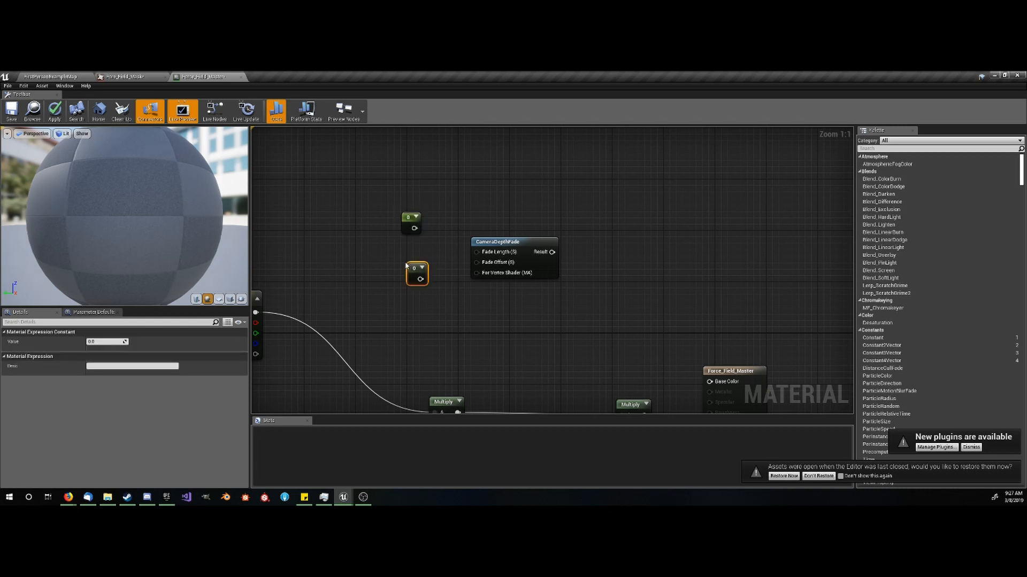
click(411, 220)
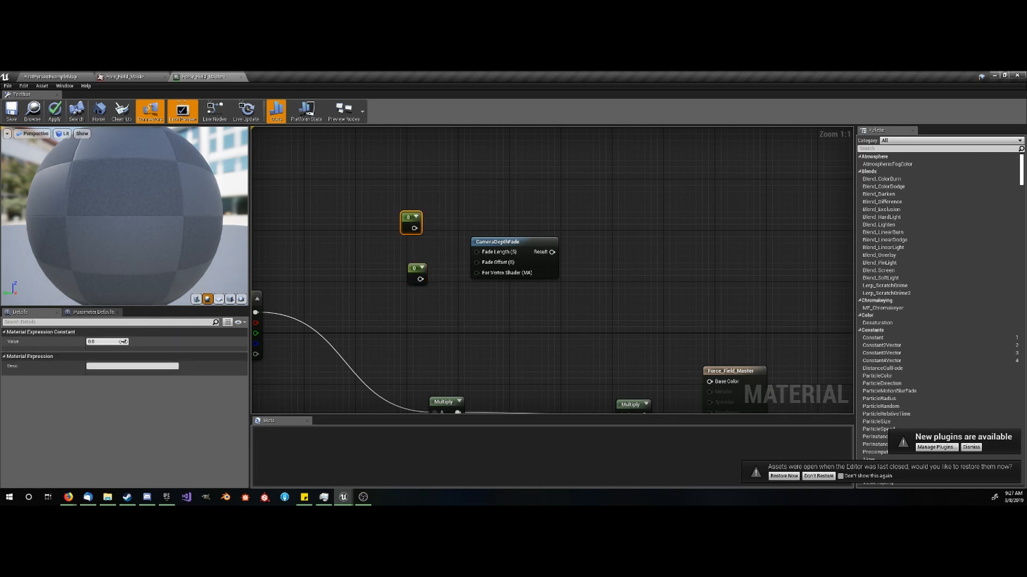
click(114, 342)
text(1000)
key(Return)
drag(422, 228, 482, 255)
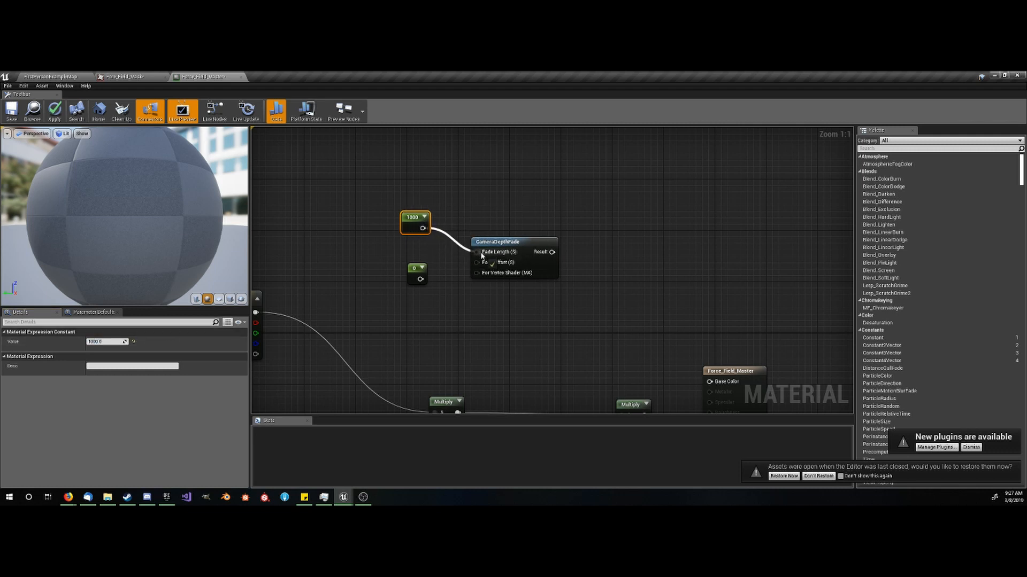
- Set the lower Constant to 100 and connect it to CameraDepthFade's Fade Offset
click(415, 274)
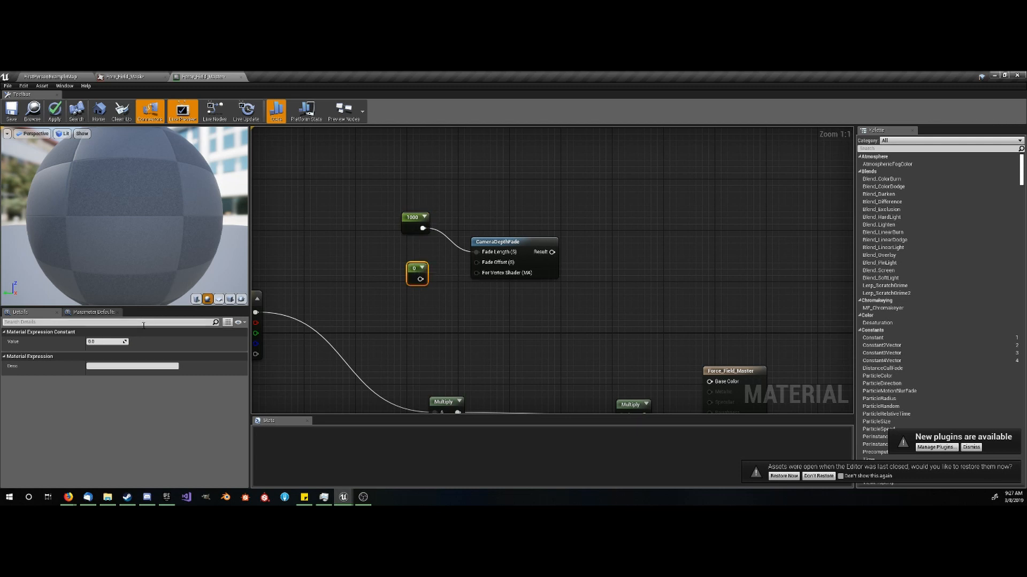
click(98, 342)
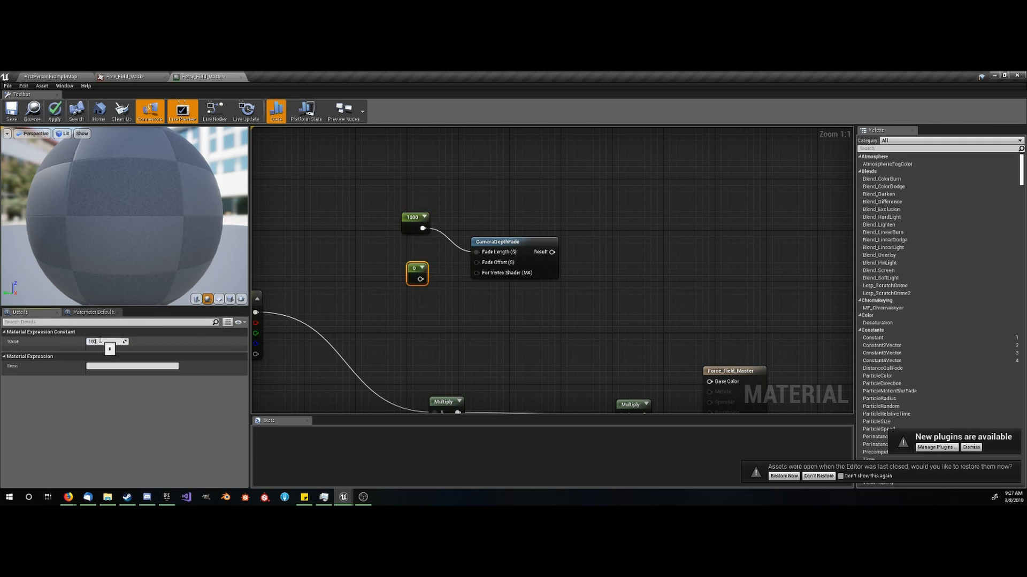
text(100)
key(Return)
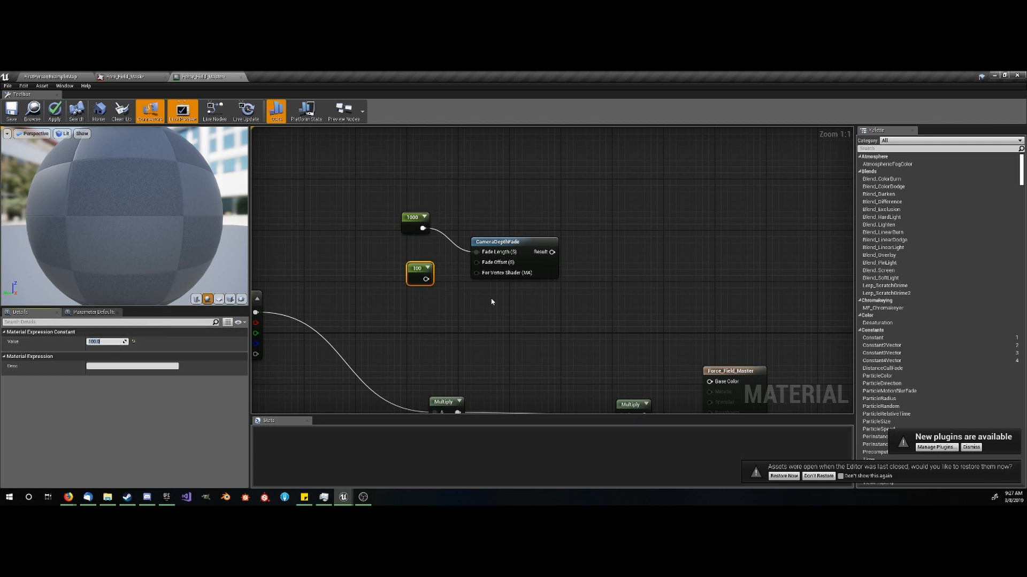
drag(425, 278, 476, 262)
click(561, 330)
- Add a Multiply node with CameraDepthFade's Result connected to A and Const B set to -1
right_drag(562, 330, 479, 322)
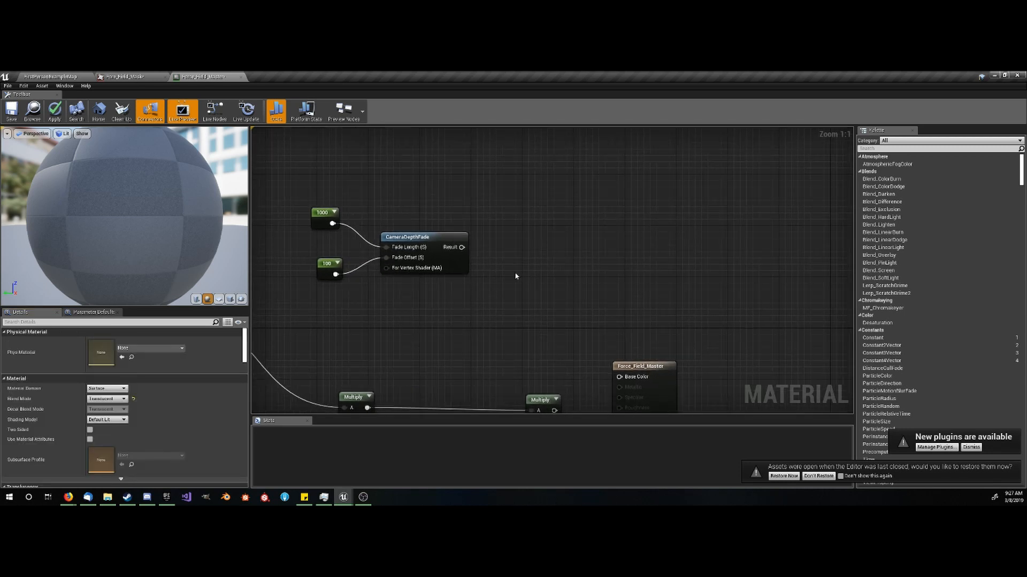
right_drag(516, 276, 500, 278)
key(m)
click(461, 245)
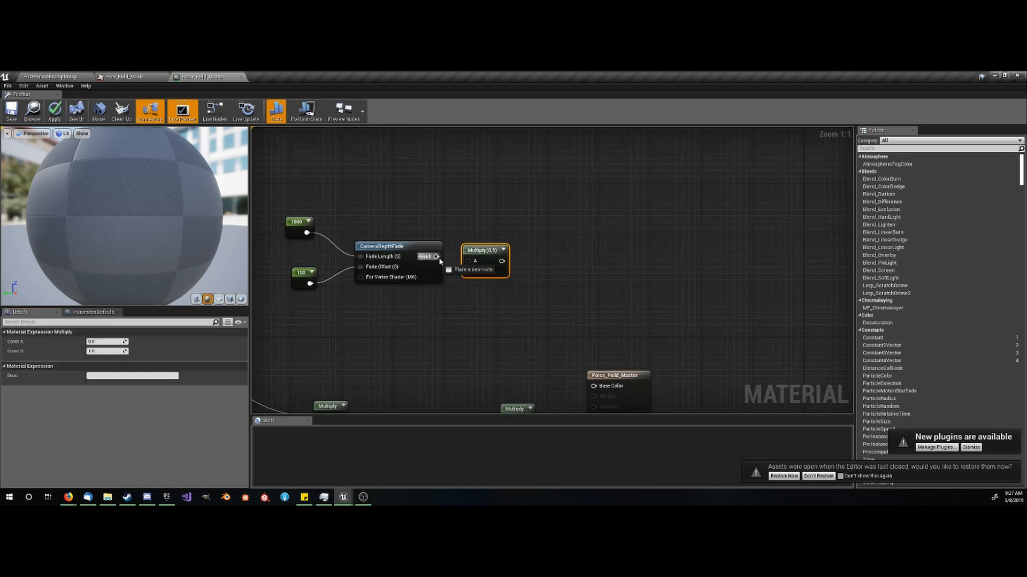
drag(436, 257, 468, 261)
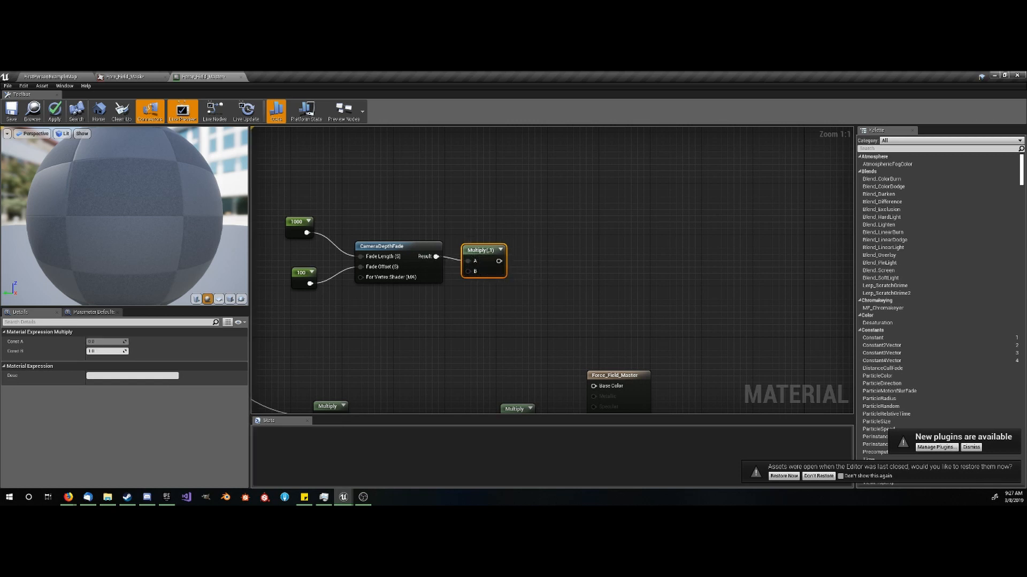
click(91, 351)
text(-1)
key(Return)
- Attach an Add node with Const B 0.6 to the depth-fade Multiply, and connect its output to B of the Add feeding the lower Multiply
drag(501, 261, 528, 261)
text(add)
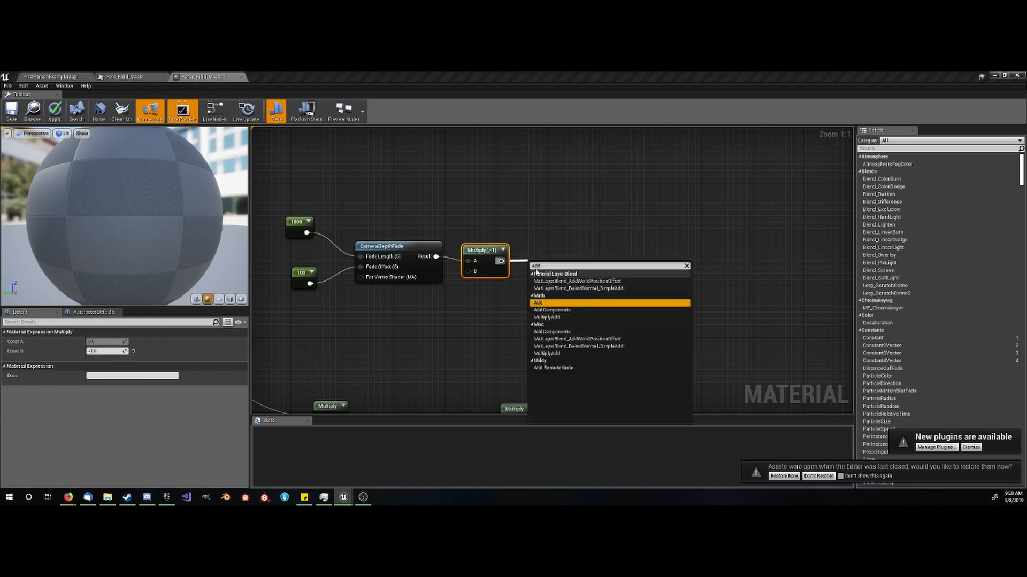
click(551, 302)
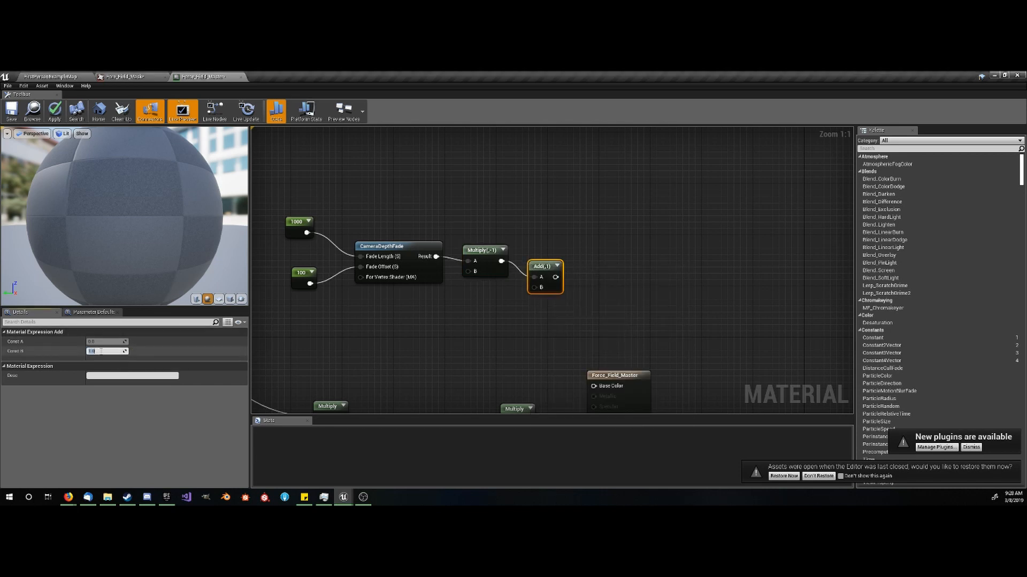
text(0.6)
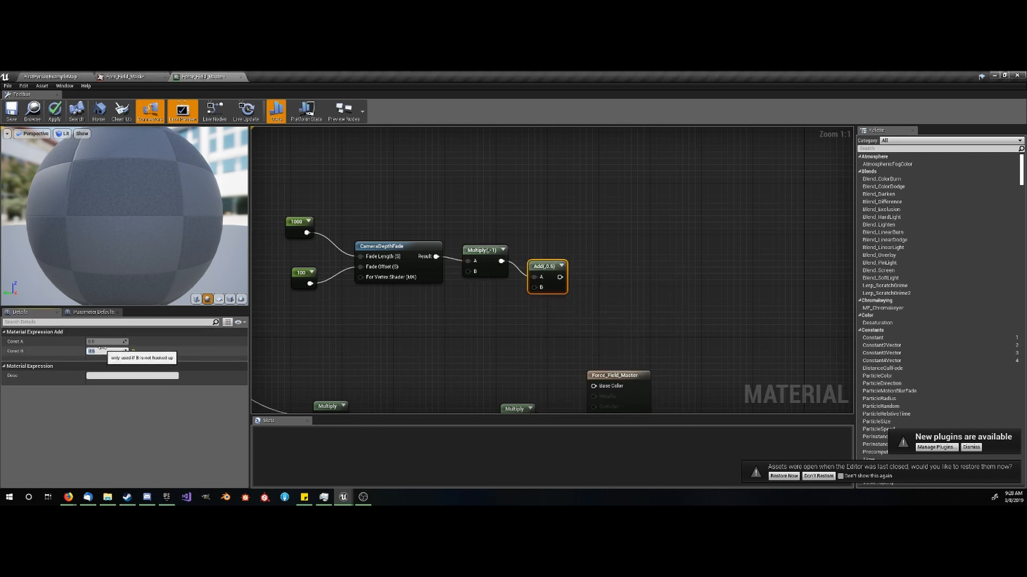
key(Return)
right_drag(562, 332, 534, 260)
drag(533, 204, 398, 283)
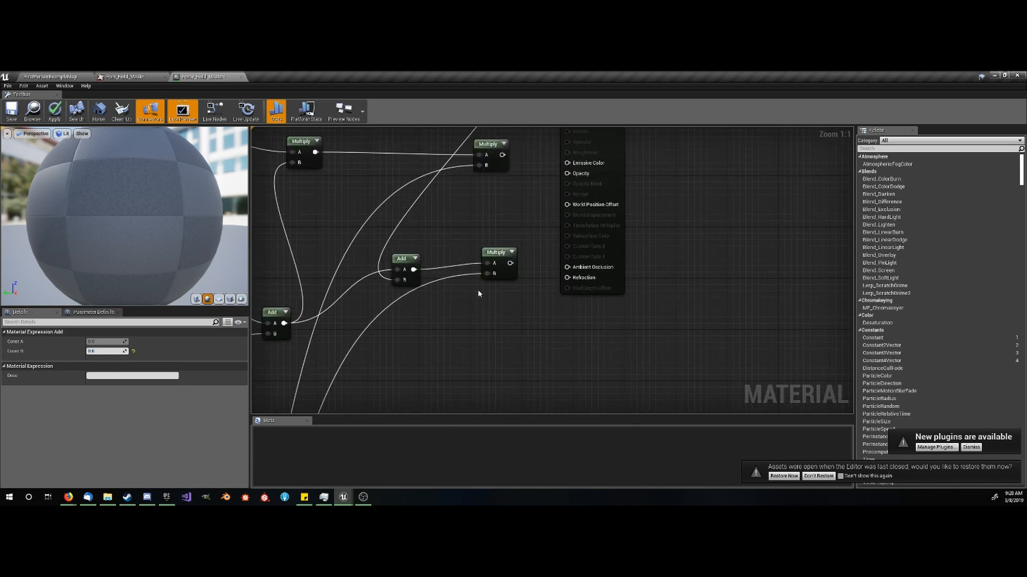
- Connect the color Multiply to Base Color and Emissive Color and the lower Multiply to Opacity, and save the material
click(523, 302)
right_drag(523, 302, 461, 384)
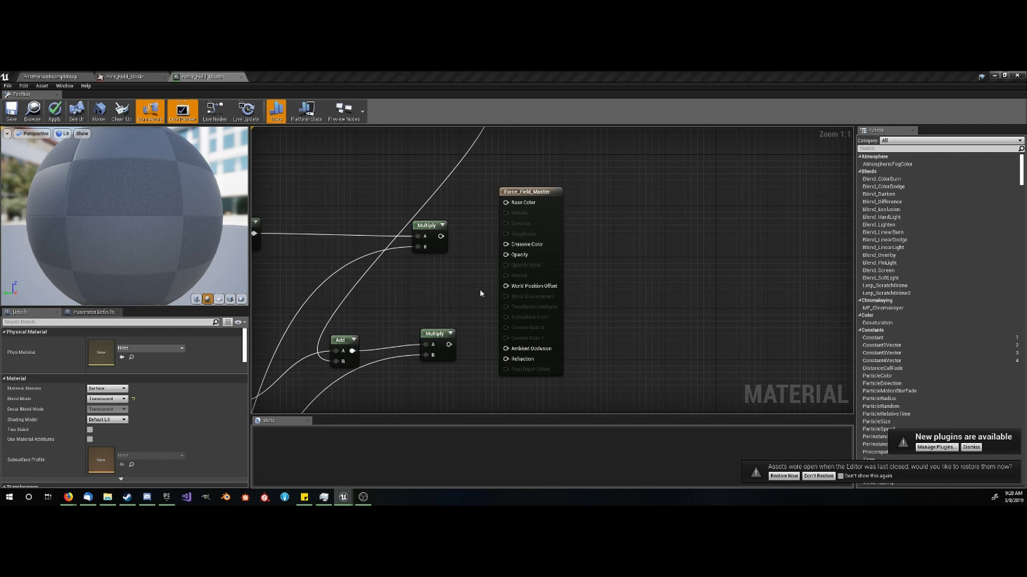
drag(449, 345, 506, 202)
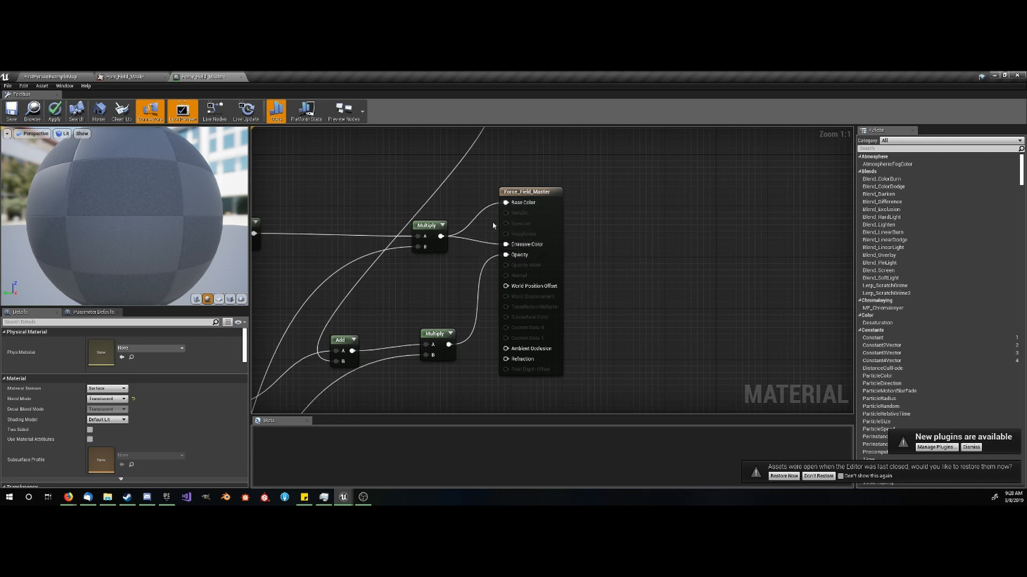
scroll(483, 235, down, 2)
scroll(463, 264, down, 4)
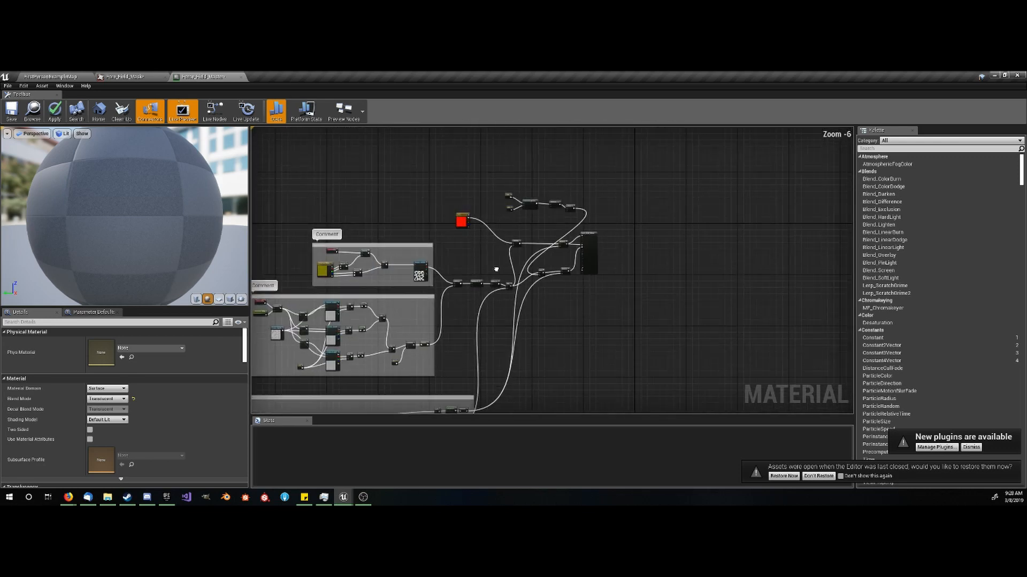
click(11, 111)
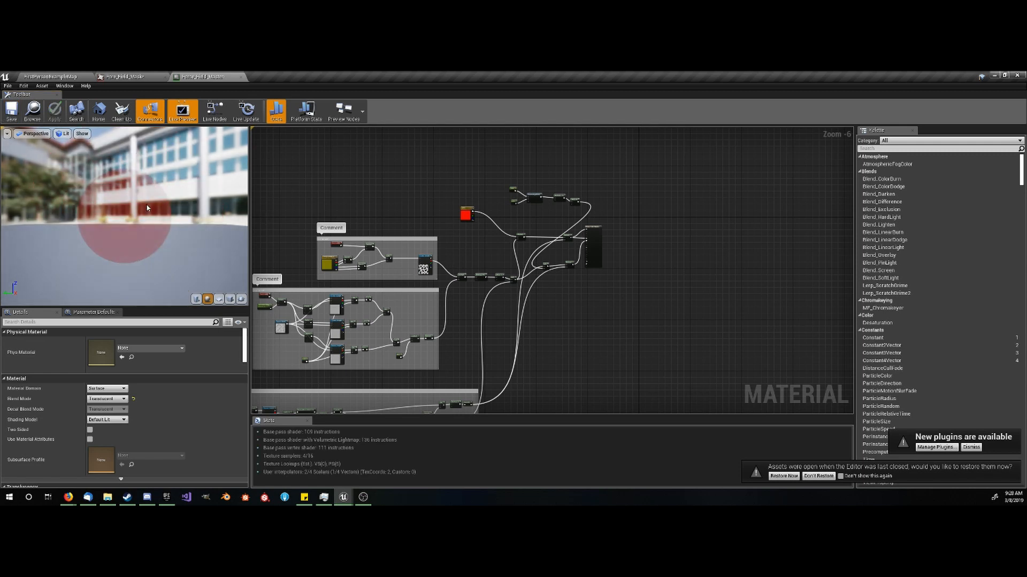
- Preview the material on a cube and examine it from several angles and distances
drag(148, 208, 85, 254)
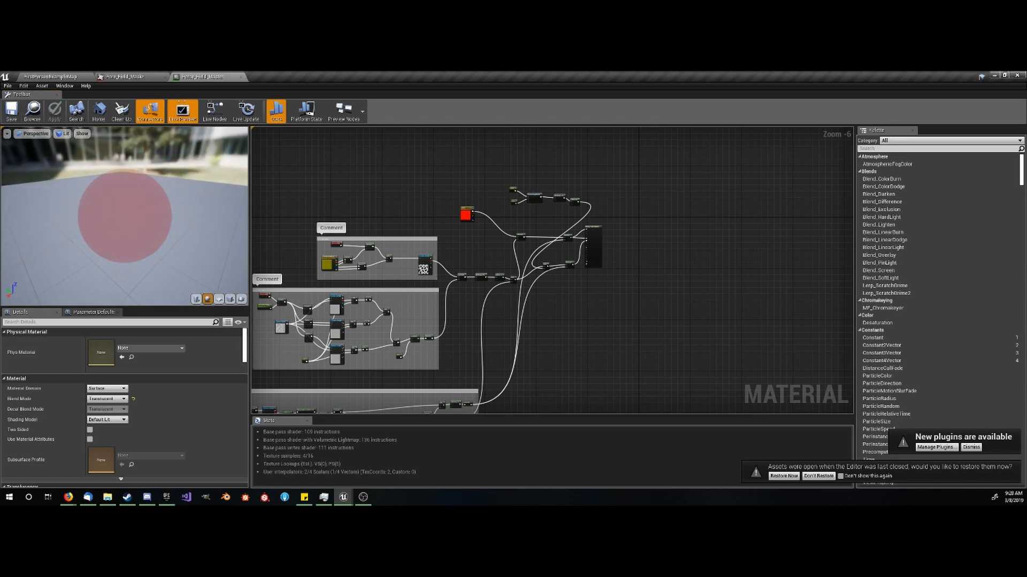
click(230, 299)
drag(137, 215, 182, 213)
scroll(149, 226, up, 2)
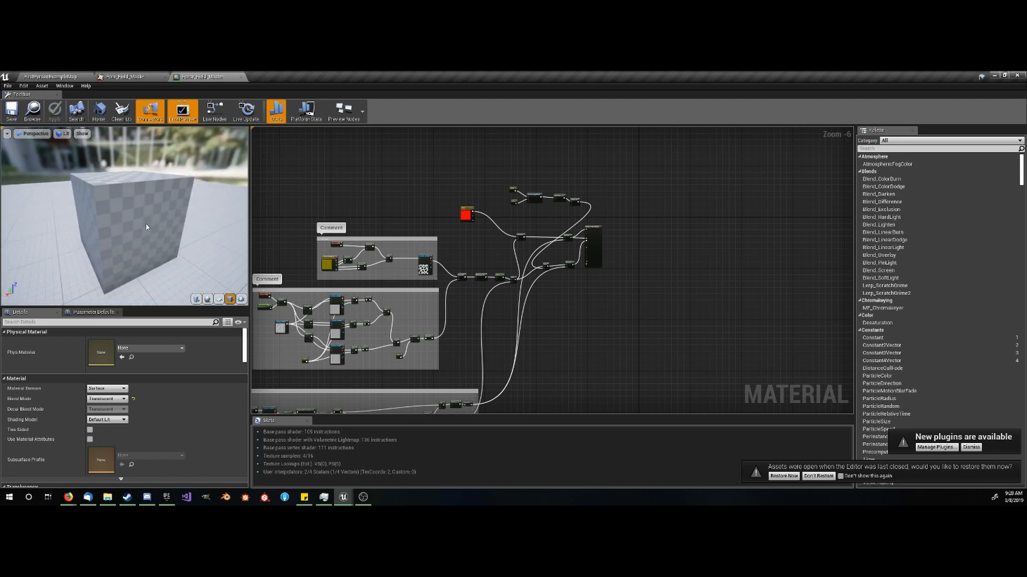
scroll(149, 227, down, 2)
drag(158, 251, 129, 207)
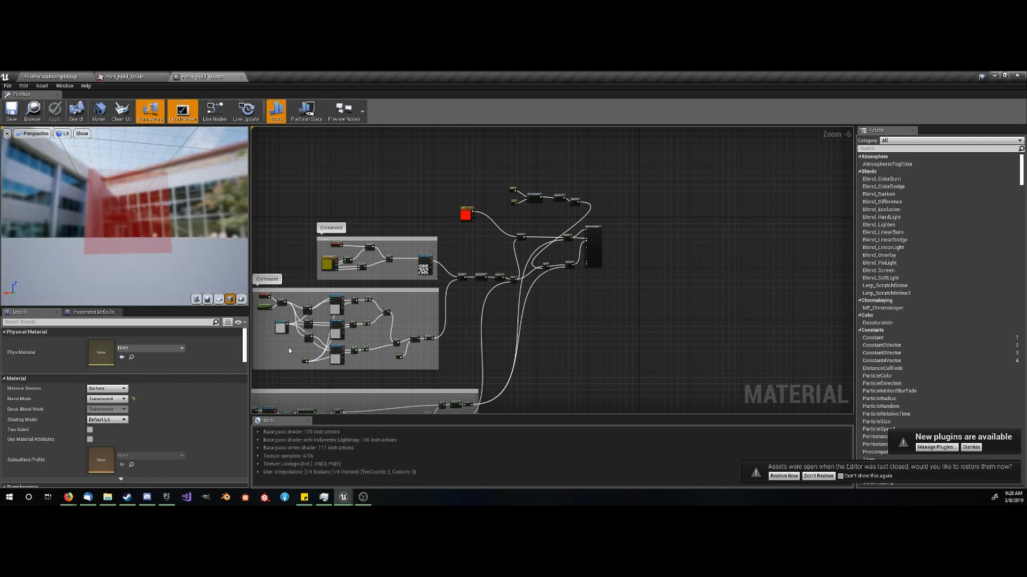
scroll(289, 350, up, 5)
right_drag(313, 364, 373, 269)
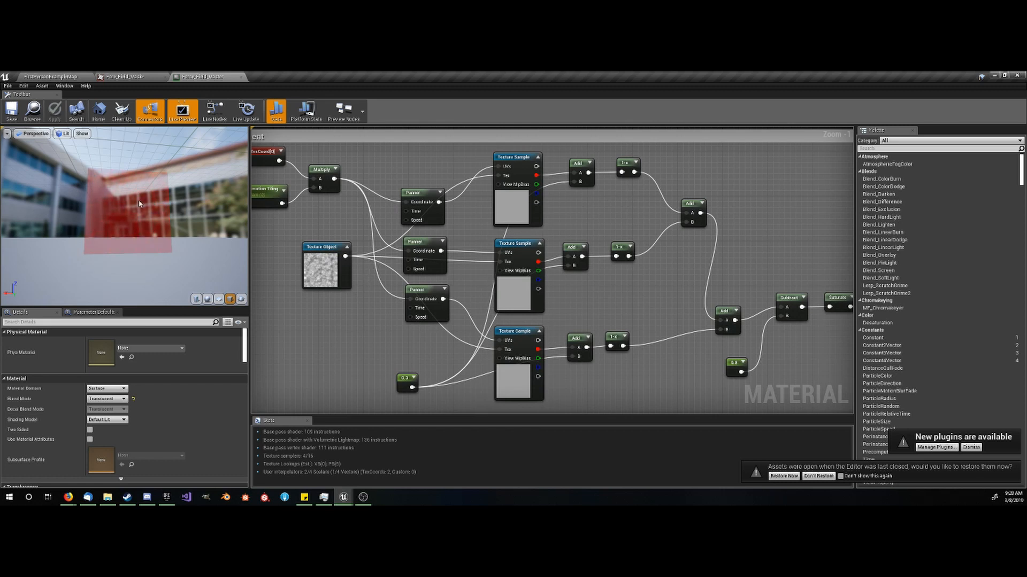
- Set the Animation Tiling parameter's default value to 1 and save the material
drag(139, 203, 140, 230)
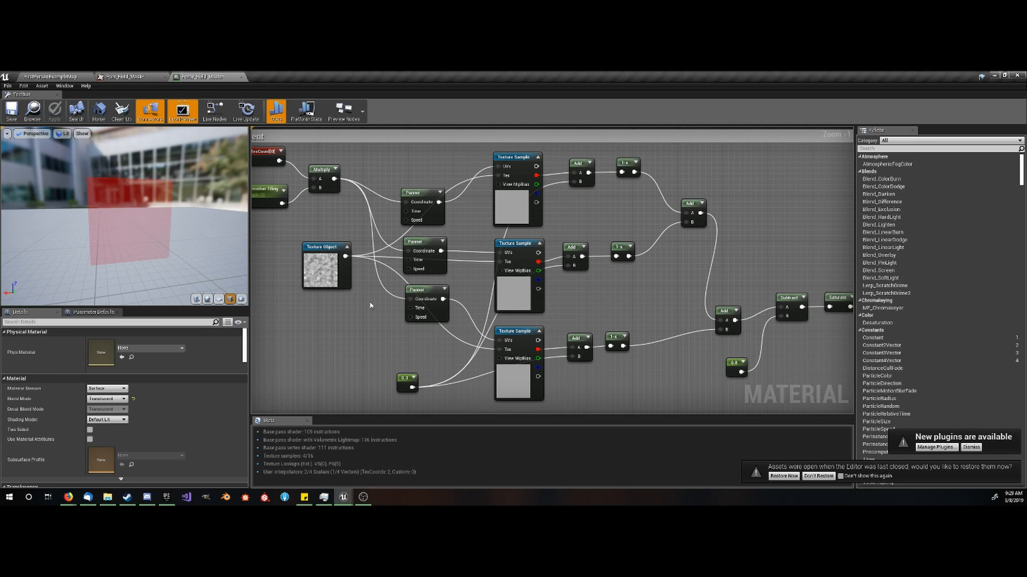
right_drag(445, 333, 408, 339)
right_drag(447, 369, 563, 381)
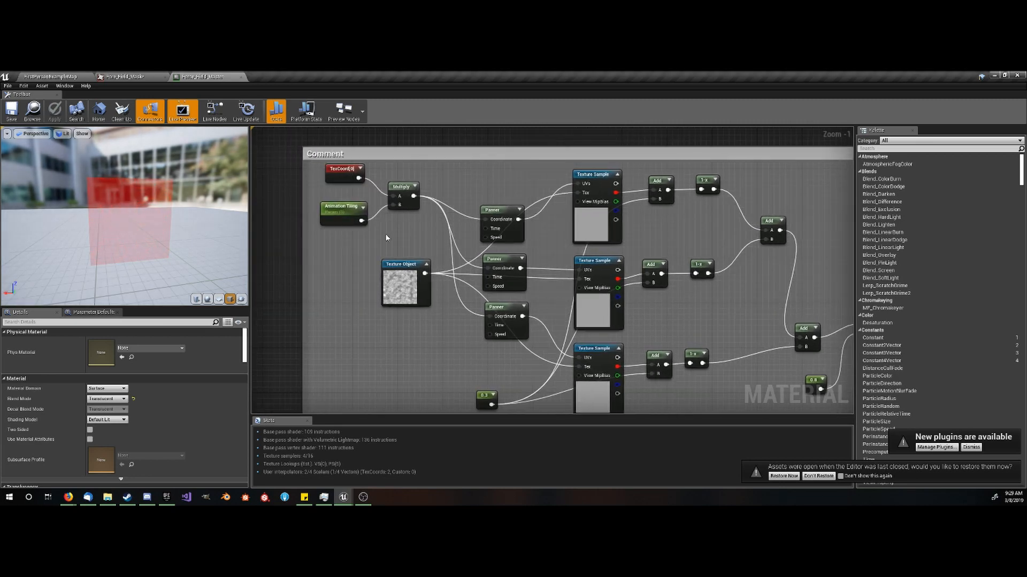
click(341, 219)
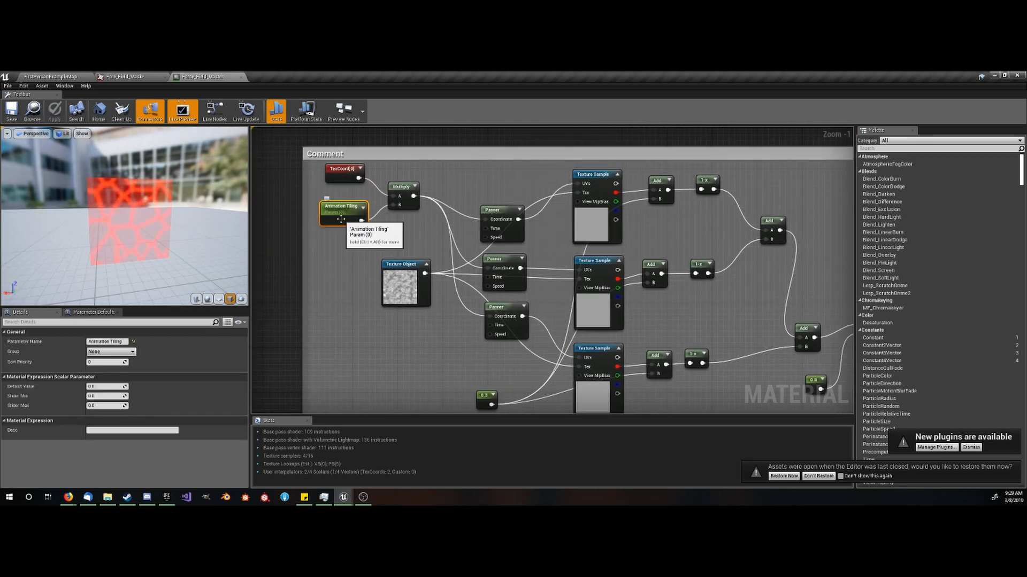
click(108, 387)
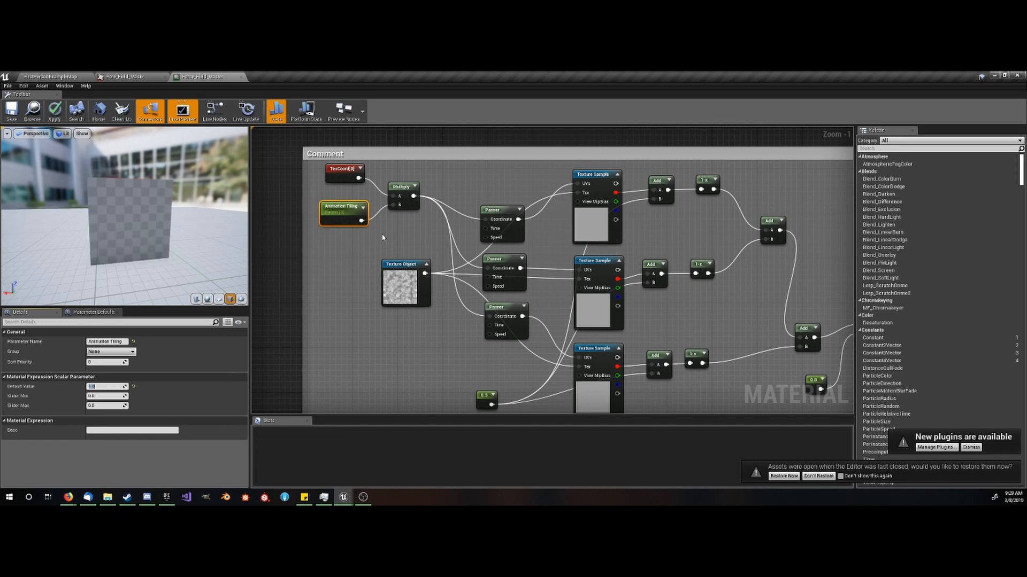
scroll(357, 235, up, 1)
scroll(444, 241, down, 1)
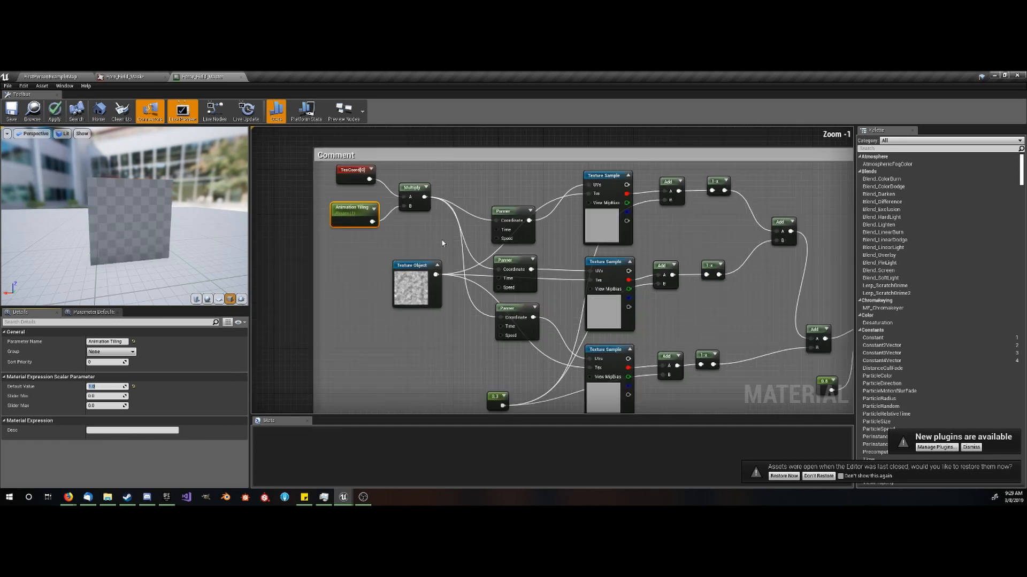
right_drag(445, 241, 422, 260)
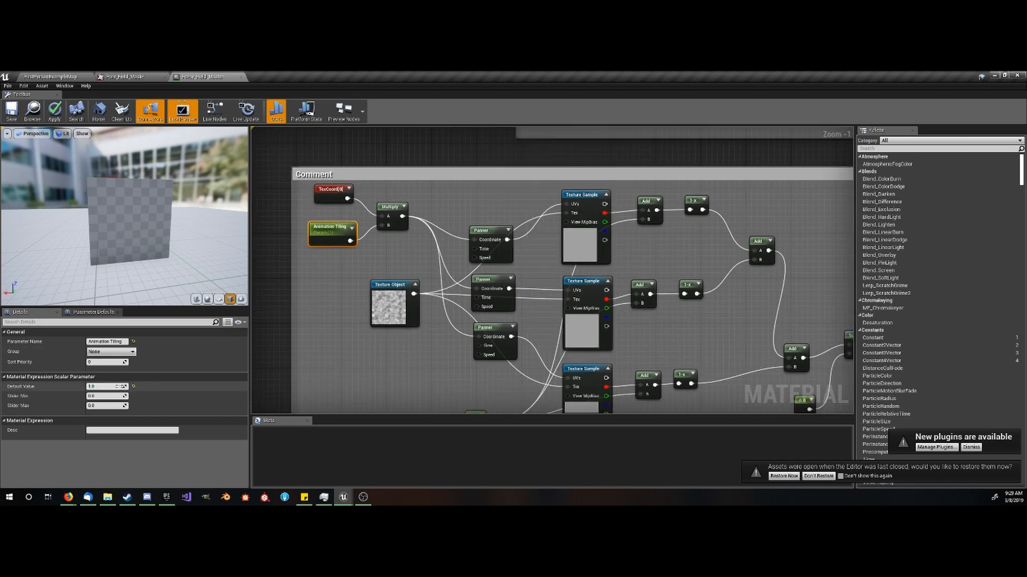
scroll(336, 234, down, 3)
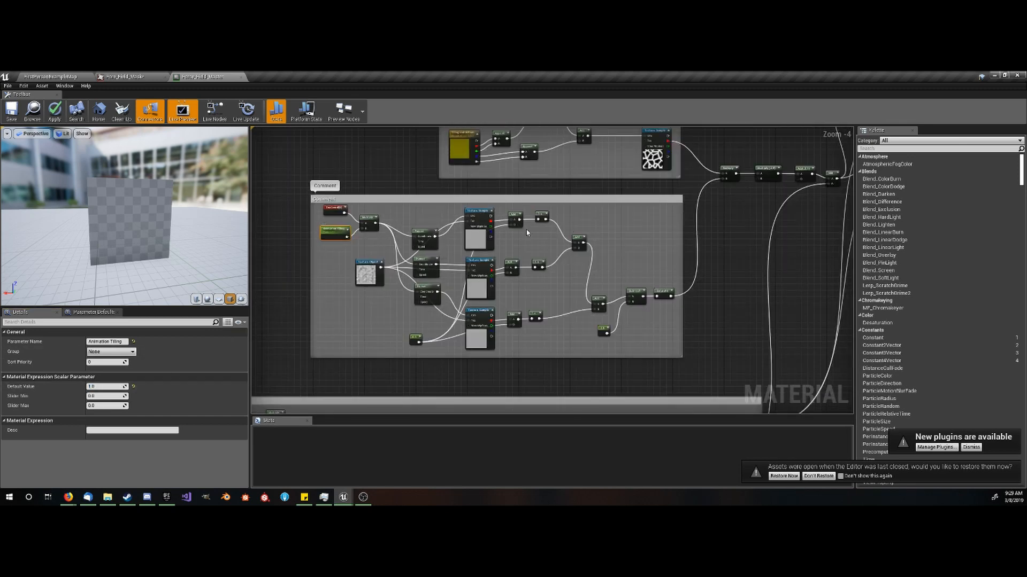
scroll(332, 231, up, 2)
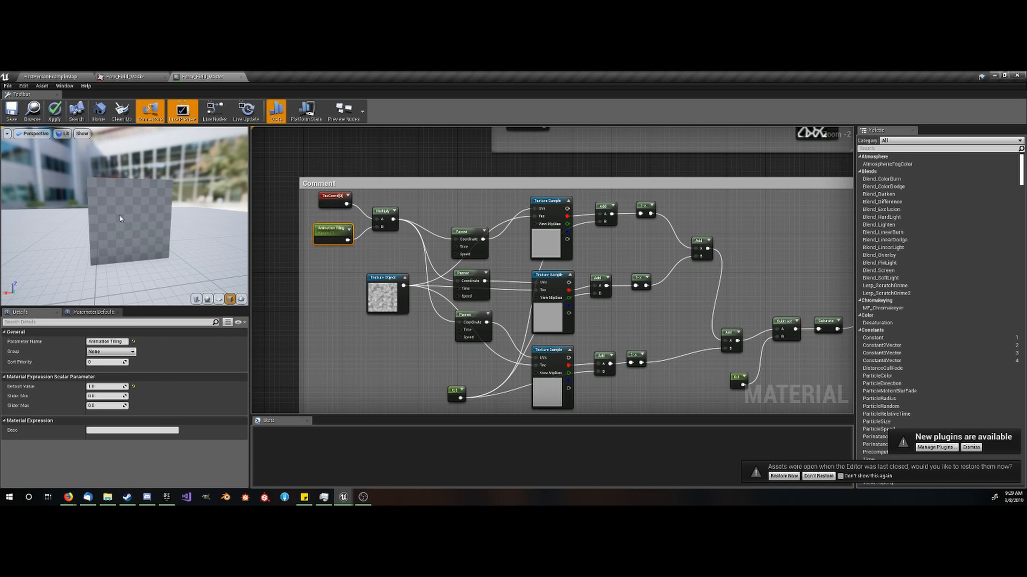
drag(120, 219, 146, 245)
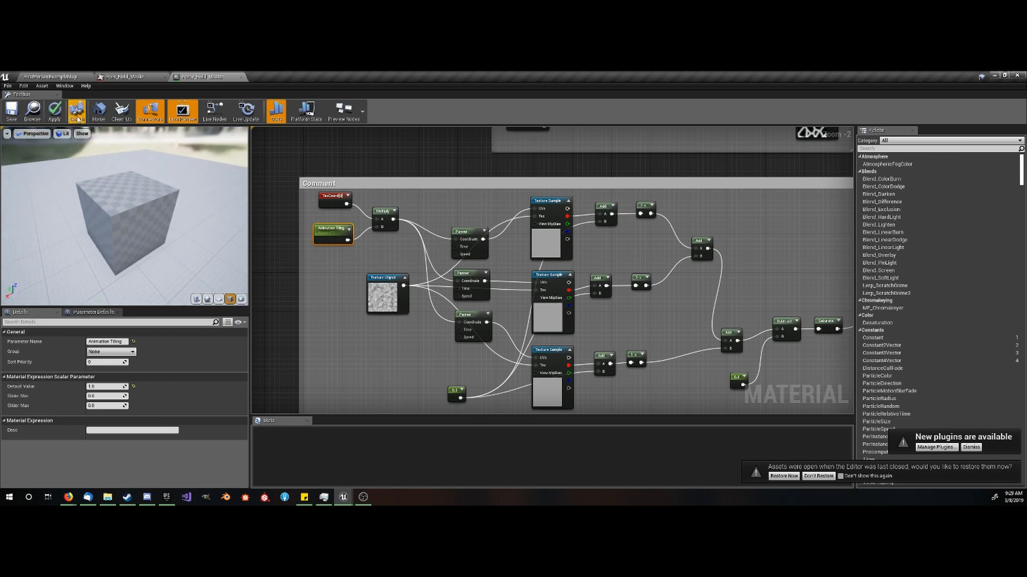
click(11, 113)
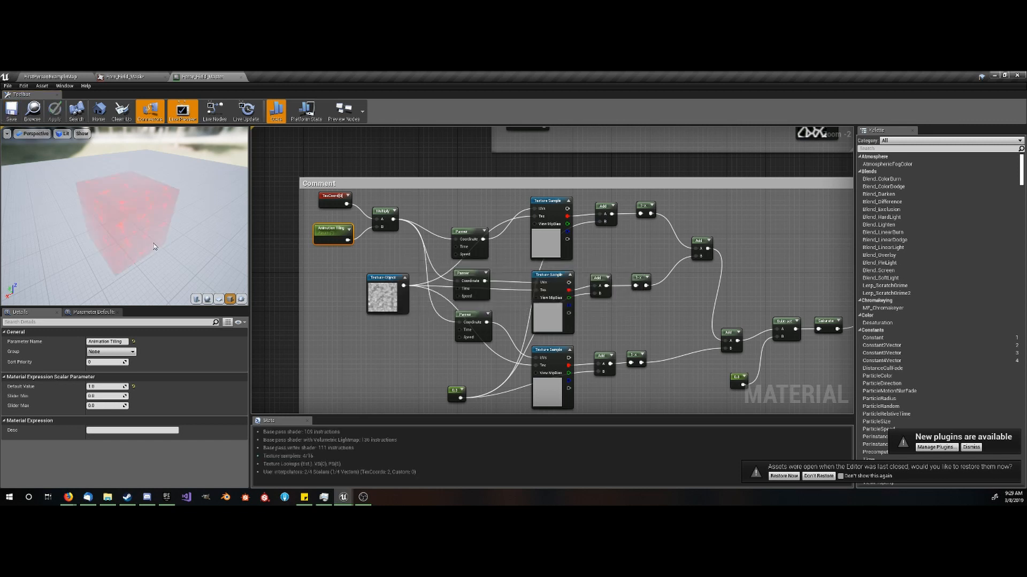
- Inspect the cube preview up close, try a smaller Animation Tiling default value and restore it to 1
scroll(145, 243, up, 2)
drag(137, 241, 142, 200)
scroll(140, 245, up, 2)
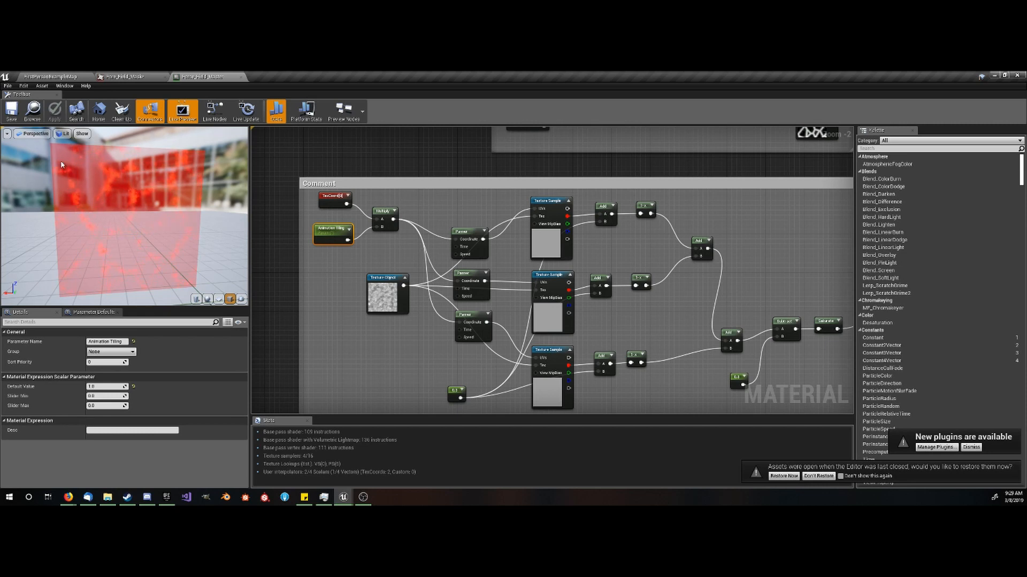
drag(136, 179, 156, 228)
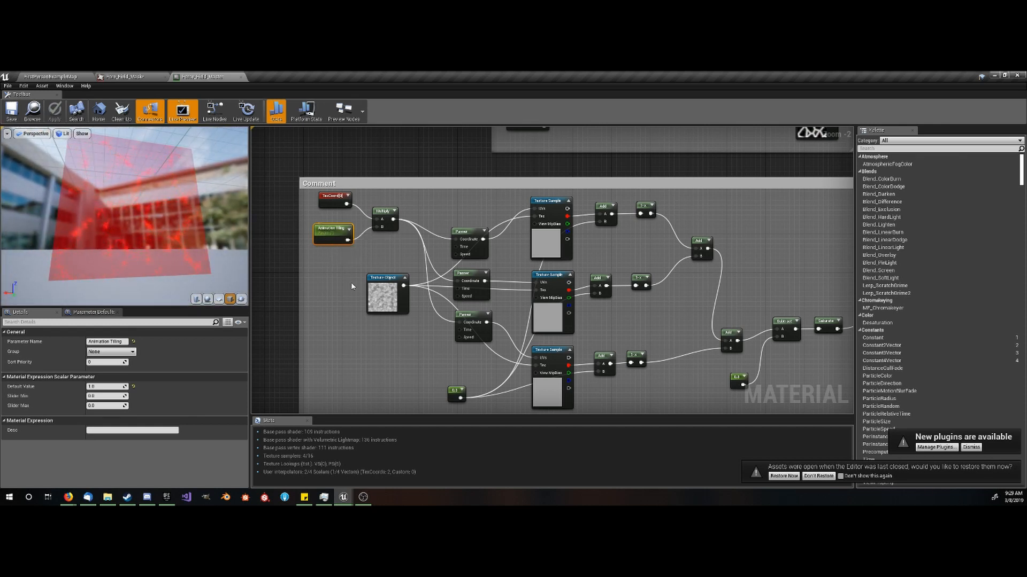
mouse_move(107, 386)
mouse_down()
mouse_move(95, 386)
mouse_move(104, 386)
mouse_up()
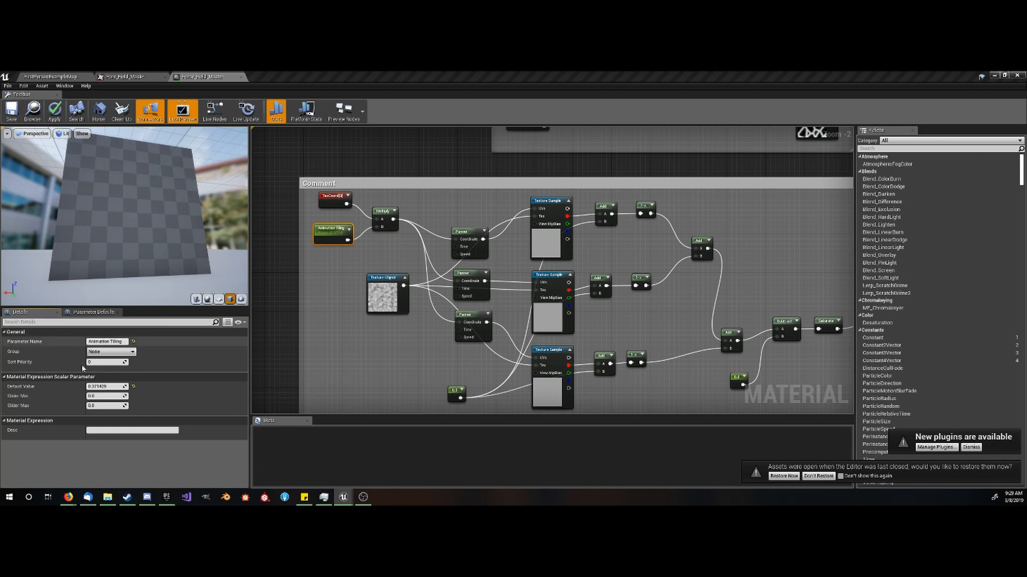
click(100, 386)
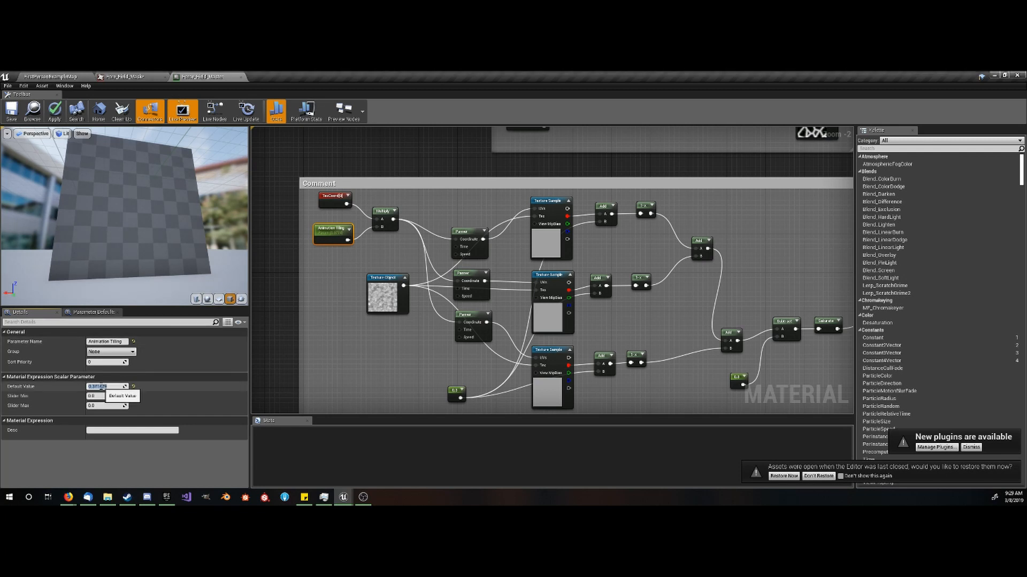
text(1)
key(Return)
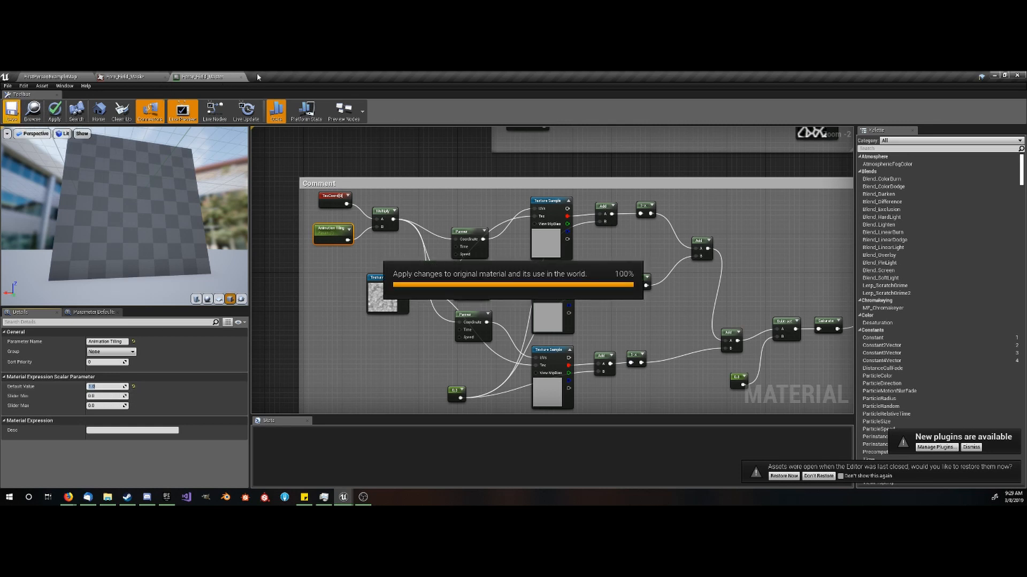
- Create a material instance from Force_Field_Master in the Force_Field folder and open it for editing
click(57, 76)
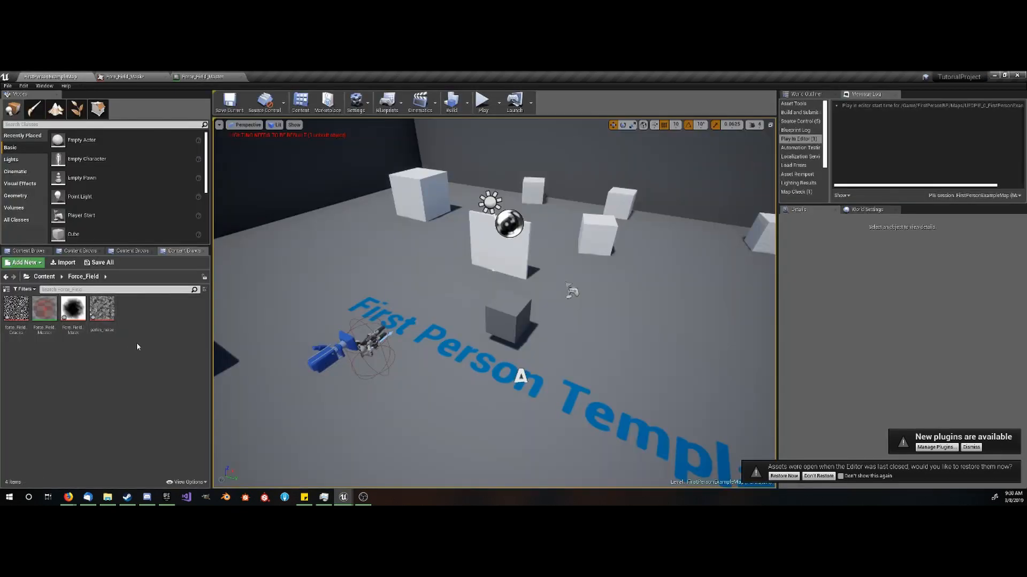
right_click(132, 320)
click(46, 309)
right_click(45, 309)
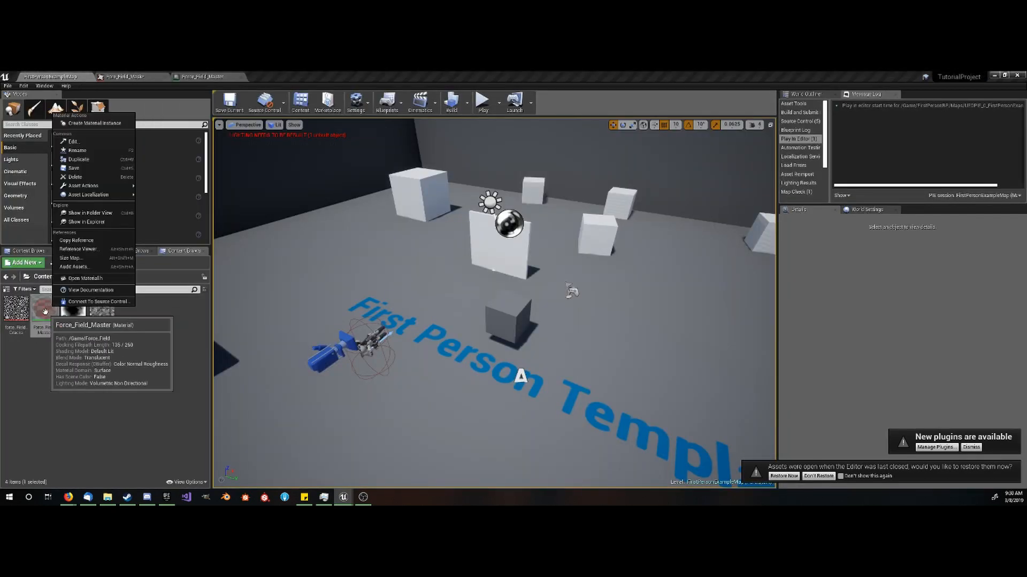
click(93, 124)
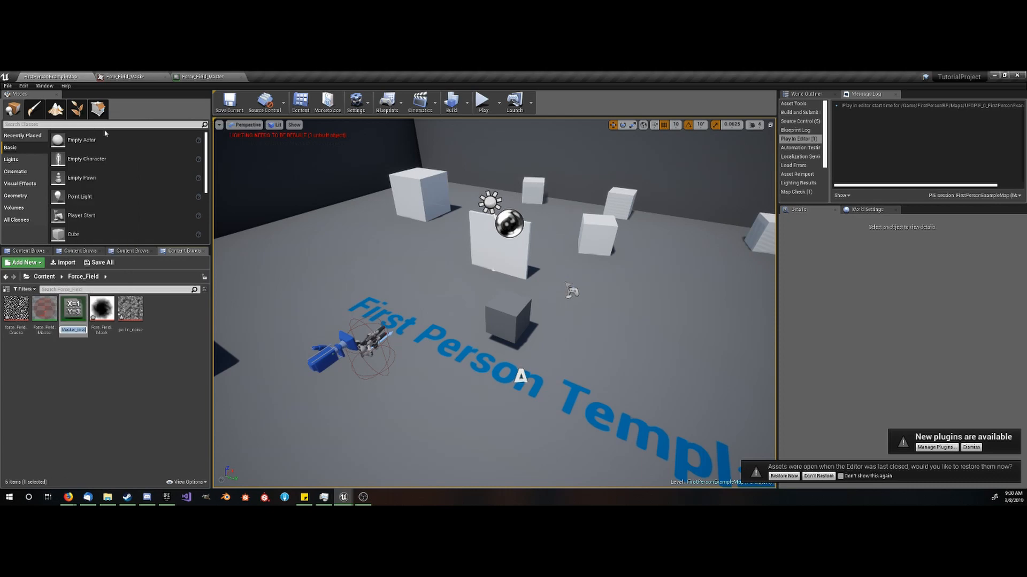
double_click(81, 314)
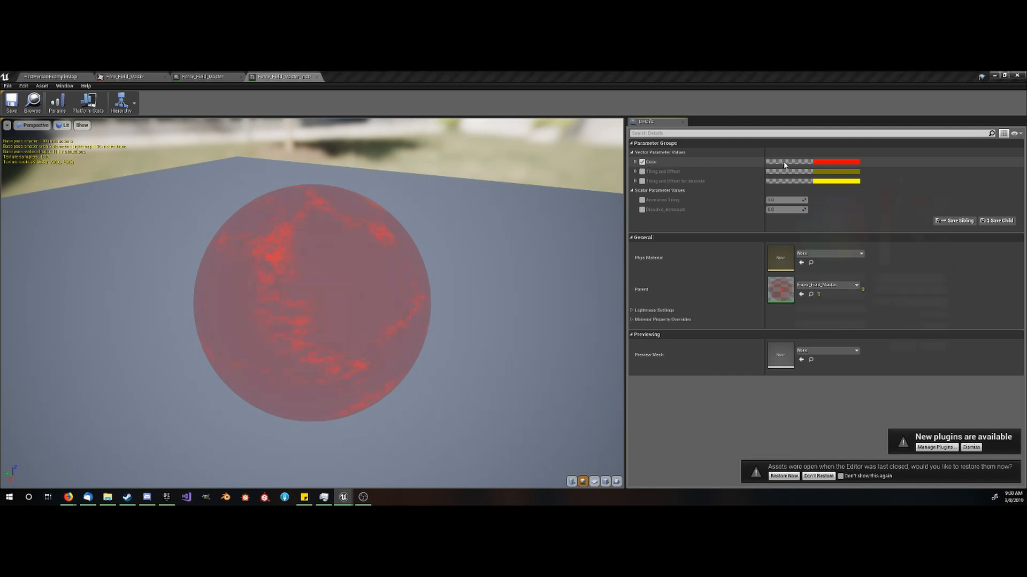
- Set the instance's Color parameter to cyan, with red 0, green about 0.9 and blue 1
click(793, 164)
click(810, 203)
drag(805, 207, 796, 225)
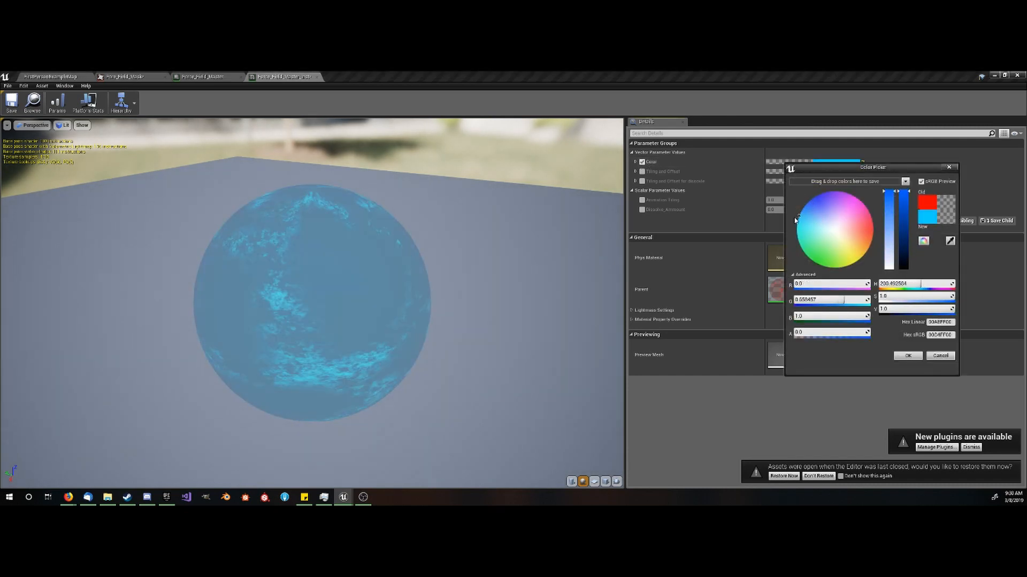
click(901, 357)
- Override Animation Tiling with 1.5 in the instance and preview it on a cube
click(642, 201)
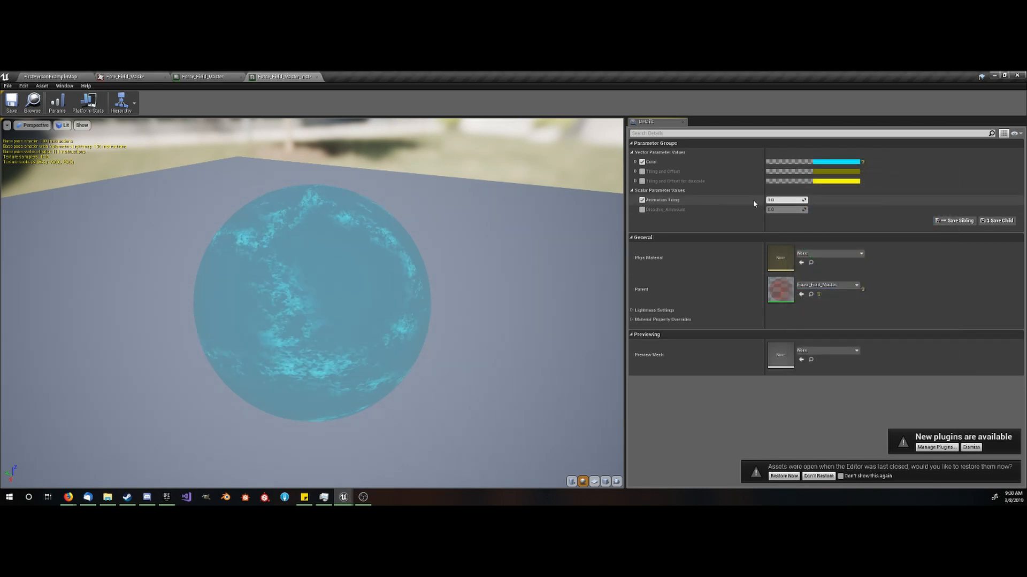
click(790, 201)
text(1.5)
key(Return)
drag(401, 335, 396, 309)
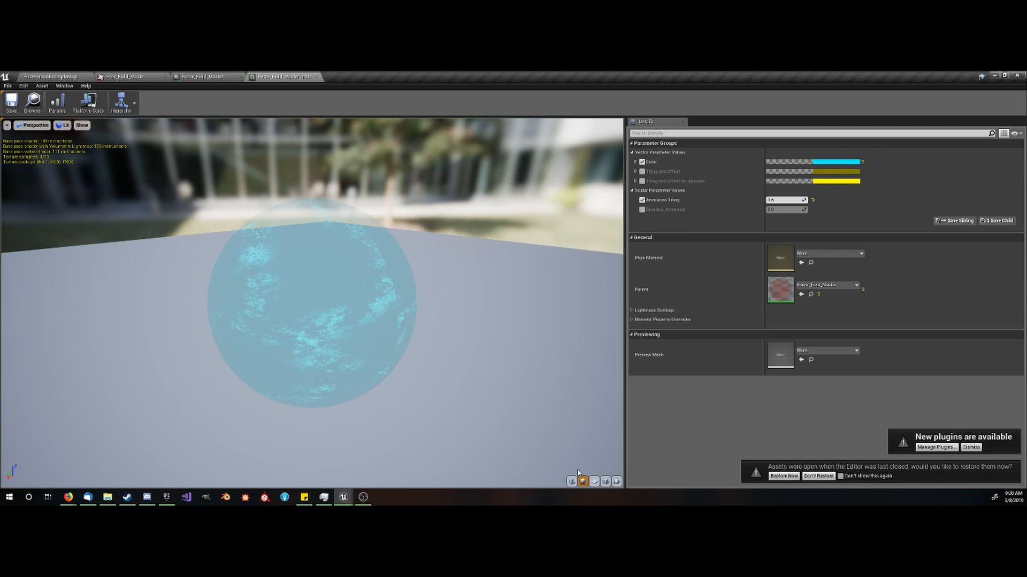
click(606, 482)
drag(424, 348, 393, 343)
scroll(381, 343, up, 4)
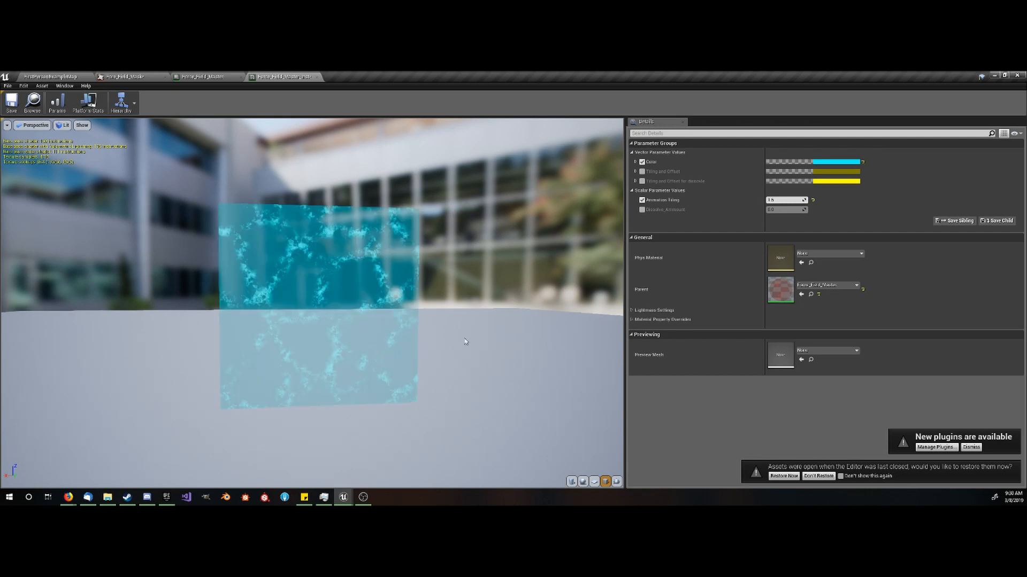
- Enable the dissolve amount override, try higher values, set it to 0 and save the material instance
click(642, 210)
drag(781, 210, 802, 210)
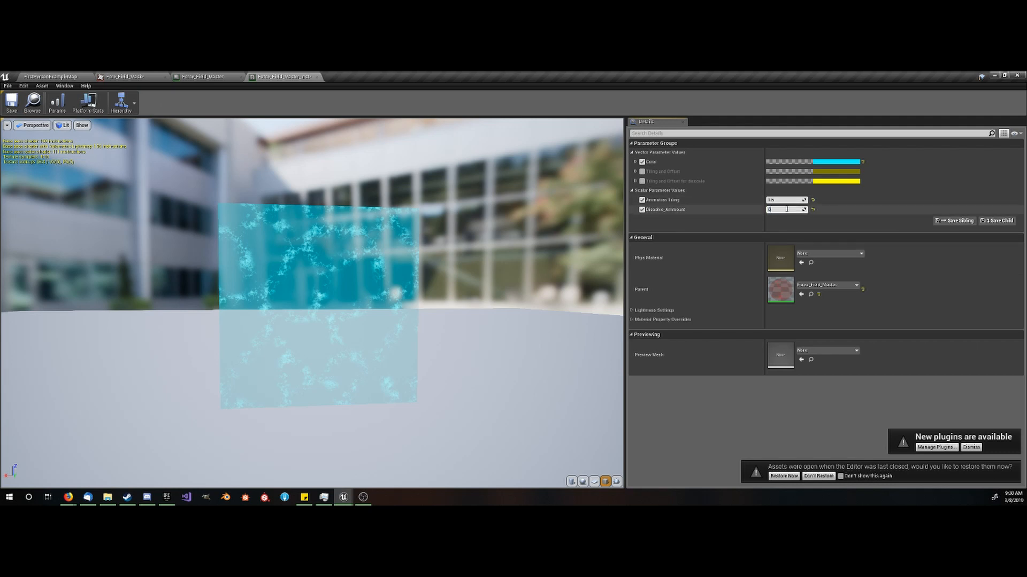
key(Return)
click(11, 101)
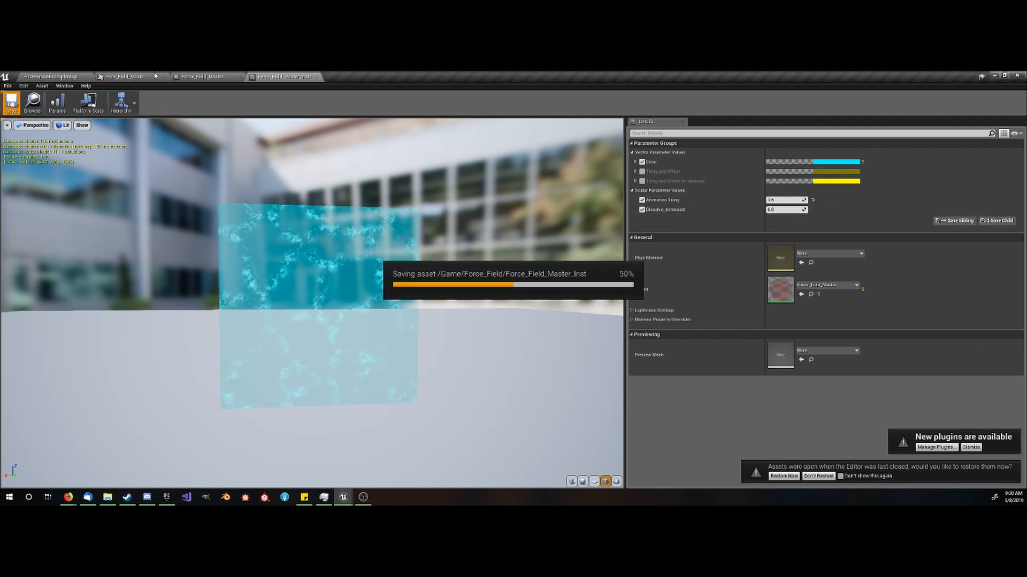
- Create a Blueprint class in the Force_Field folder with StaticMeshActor as its parent class
click(63, 76)
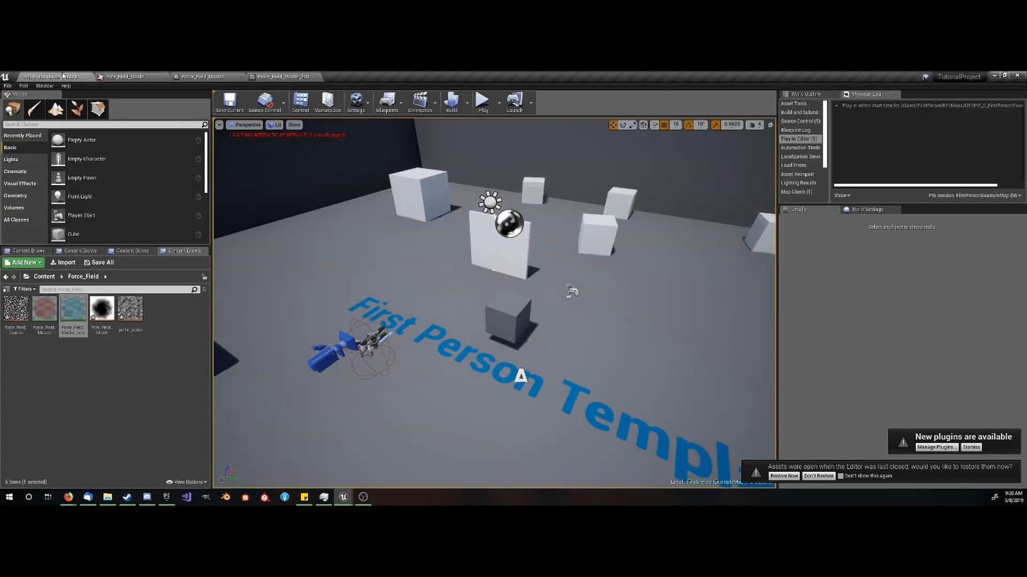
click(175, 333)
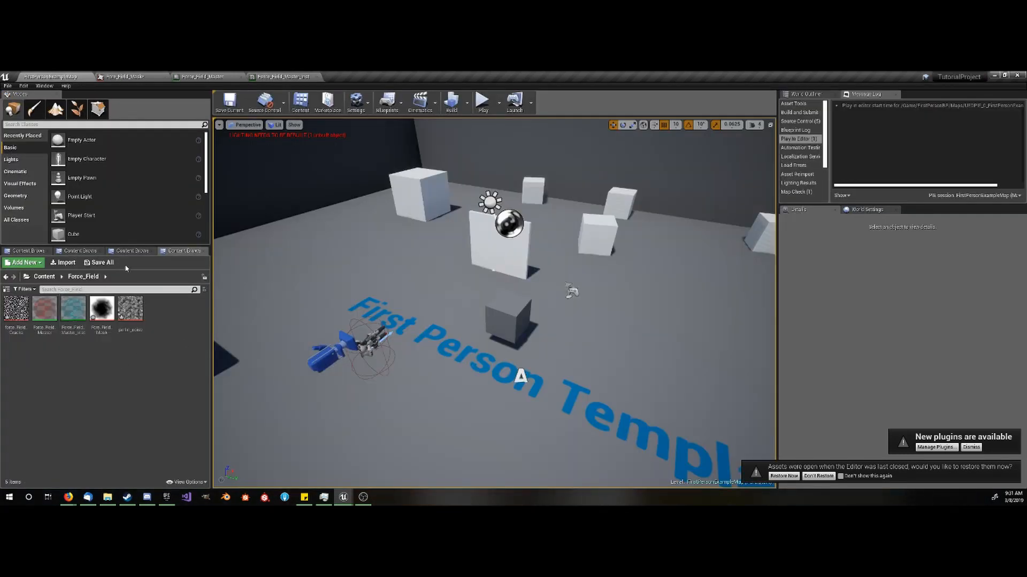
click(495, 252)
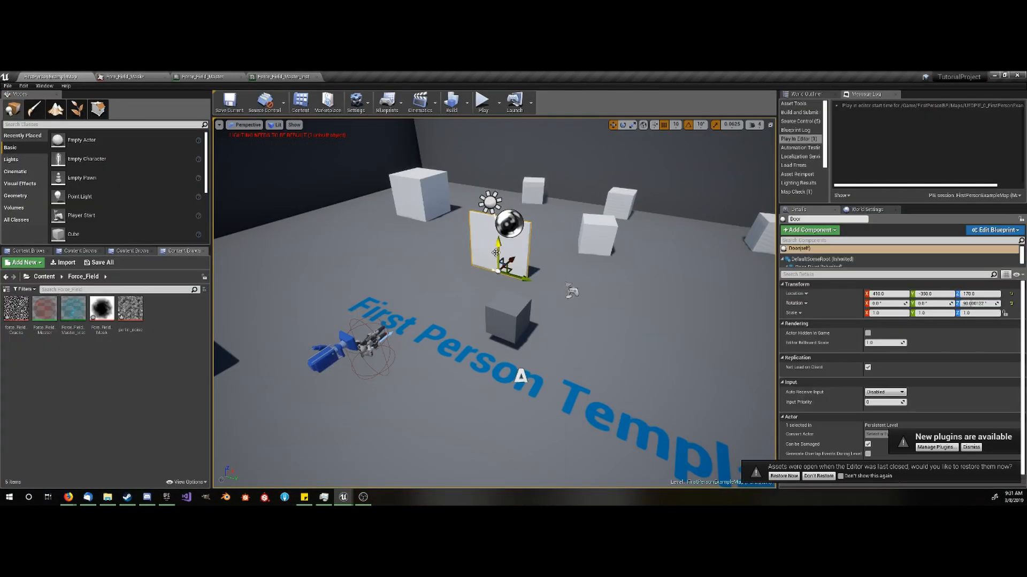
right_click(163, 319)
click(230, 170)
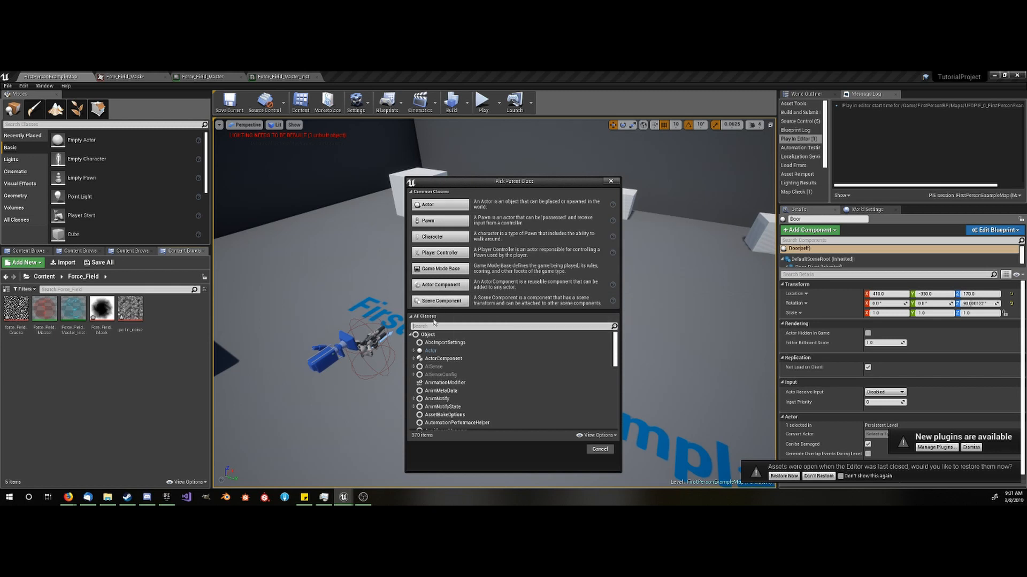
text(static)
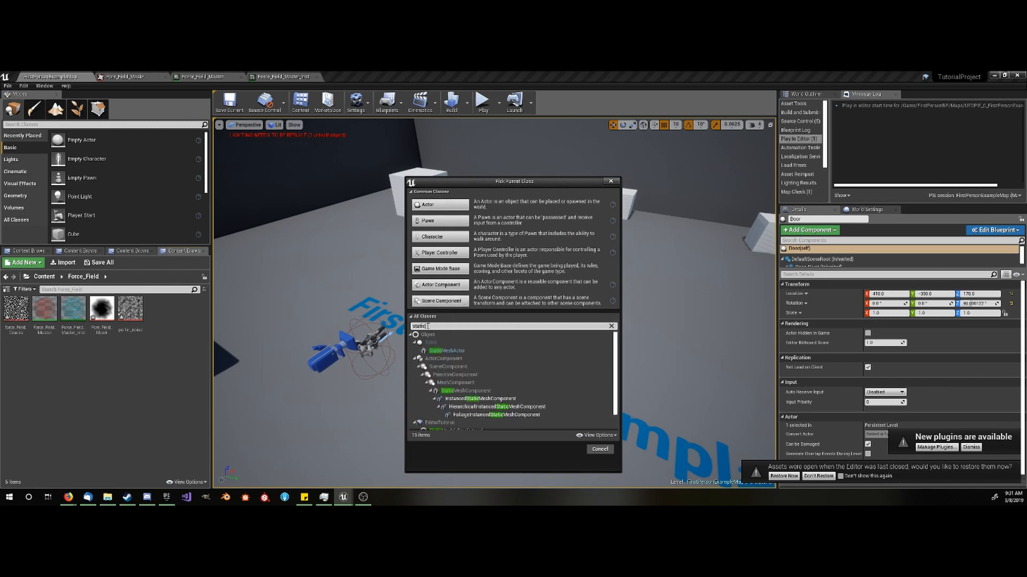
click(446, 351)
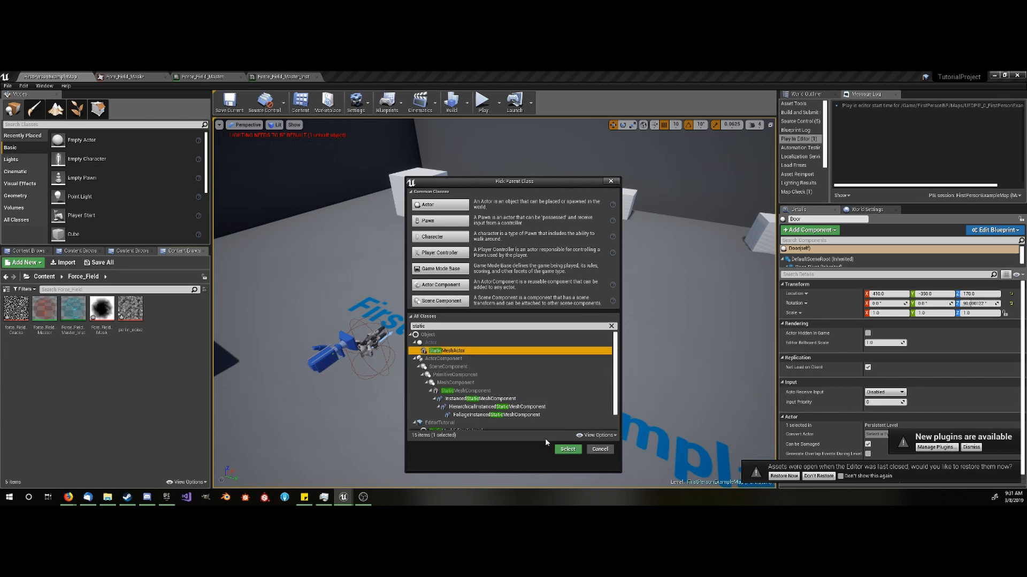
click(565, 451)
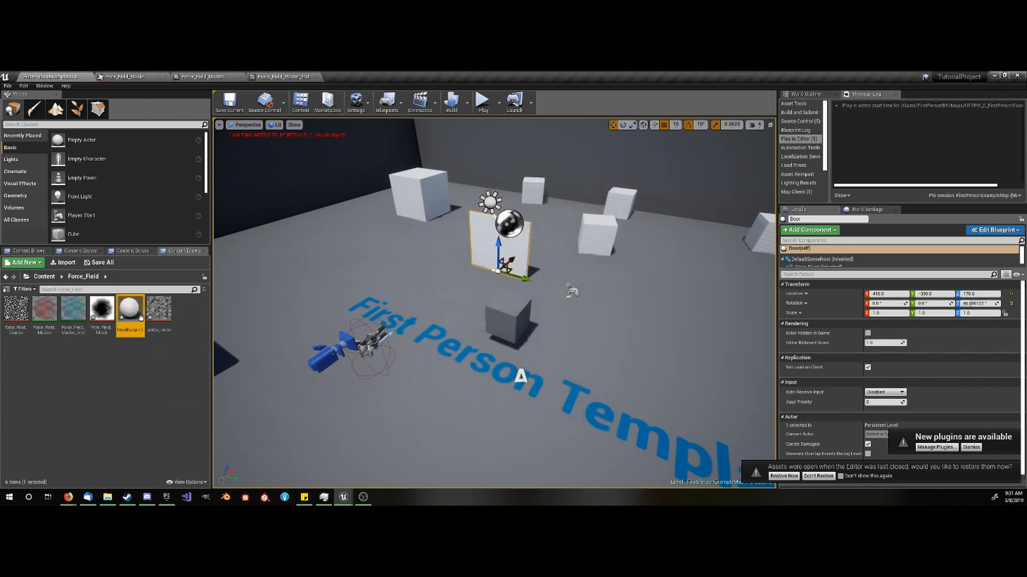
- Rename the new Blueprint as Force_Field_Door and open it in the Blueprint editor
double_click(132, 334)
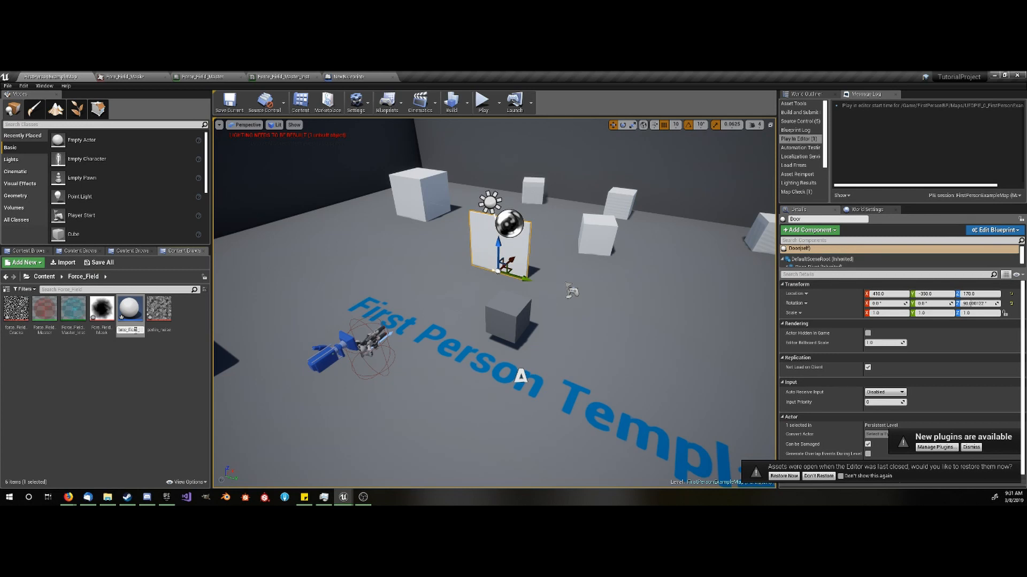
key(Return)
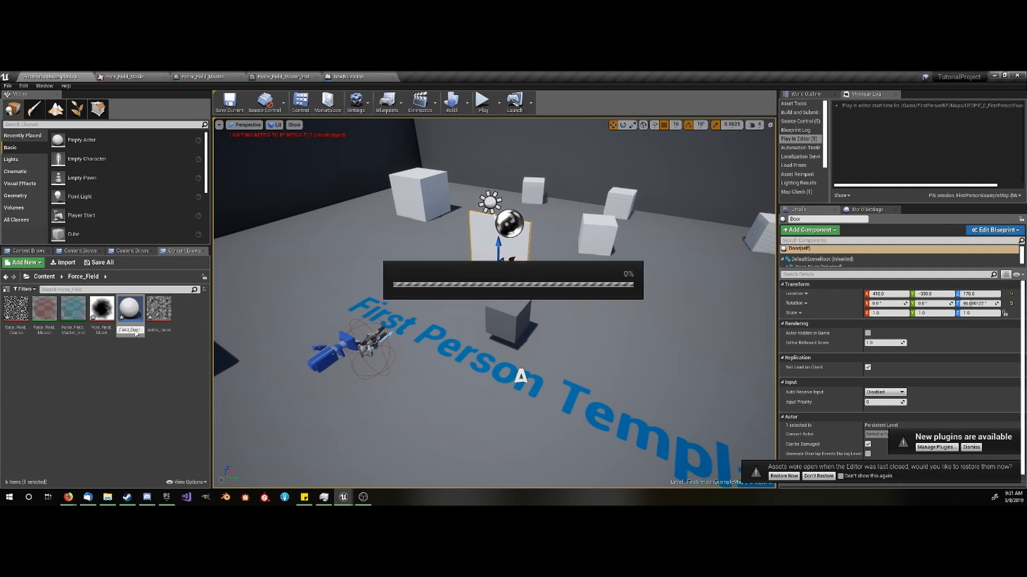
key(Return)
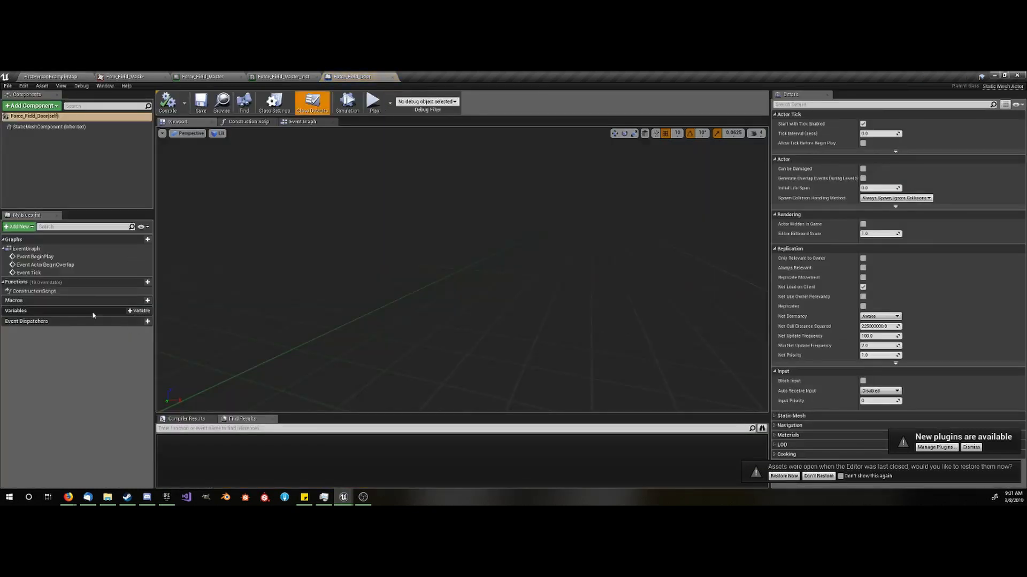
- Add the Interaction Interface to the Force_Field_Door Blueprint's implemented interfaces and compile the Blueprint
click(286, 104)
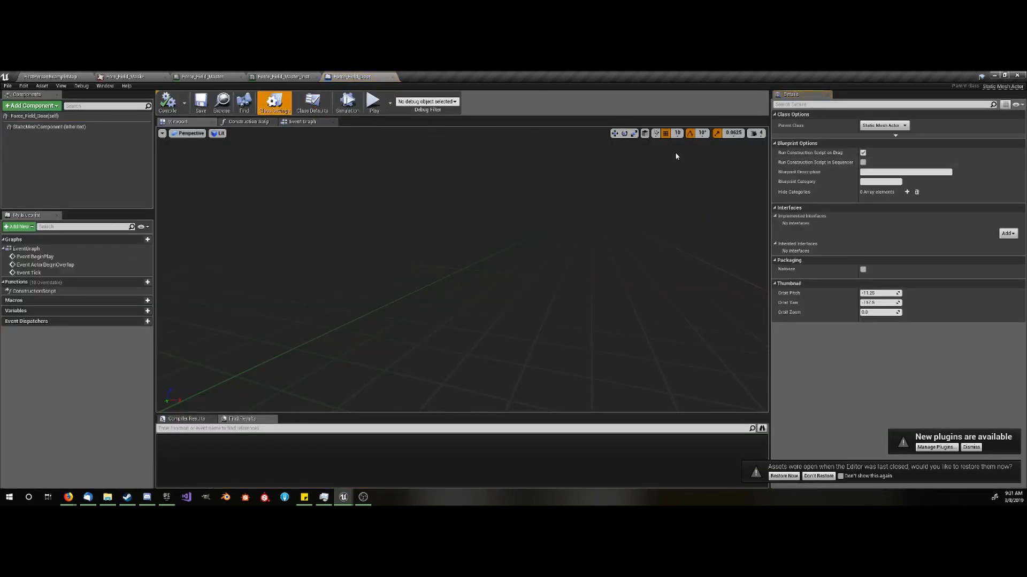
click(92, 76)
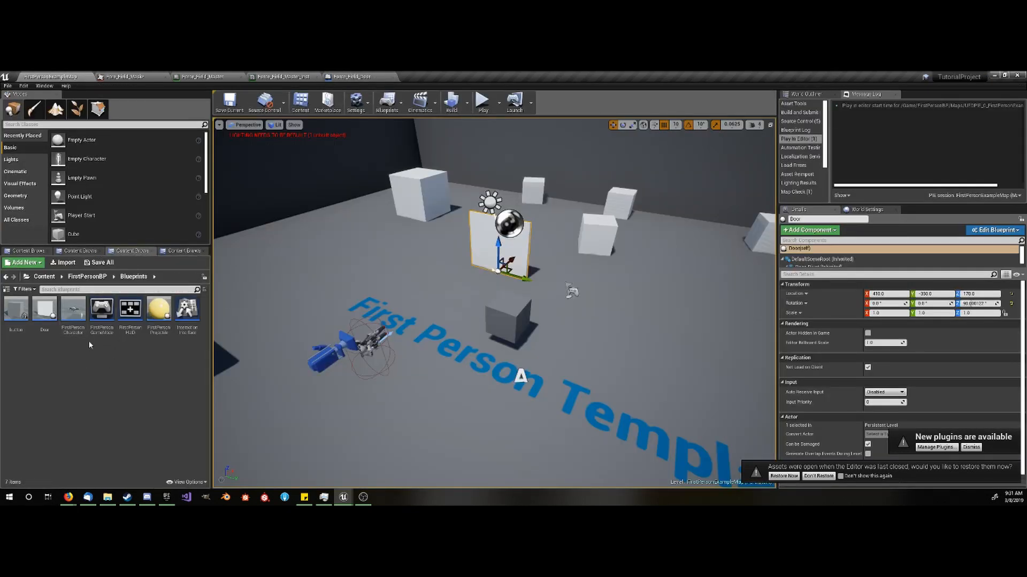
click(352, 76)
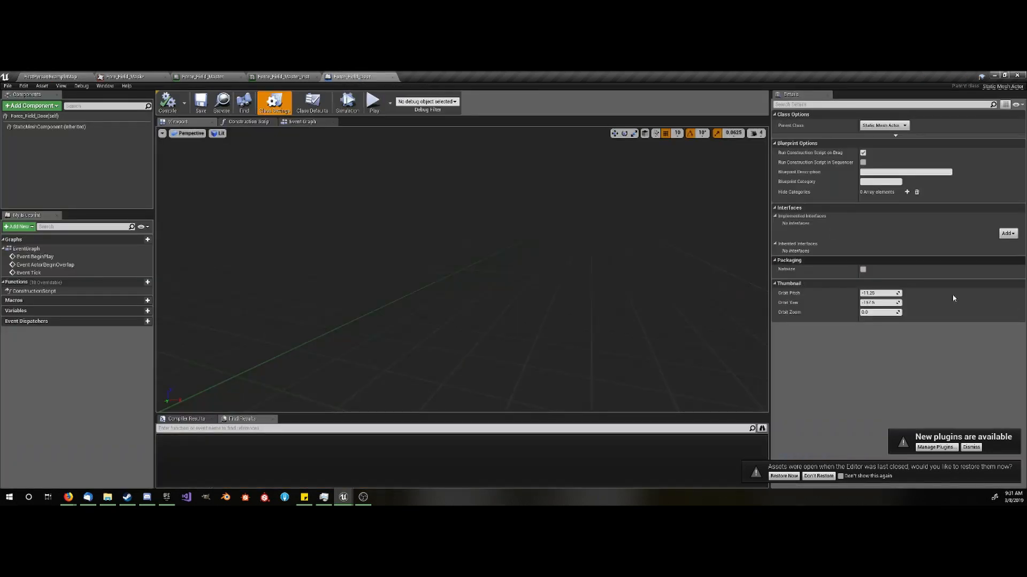
click(1008, 234)
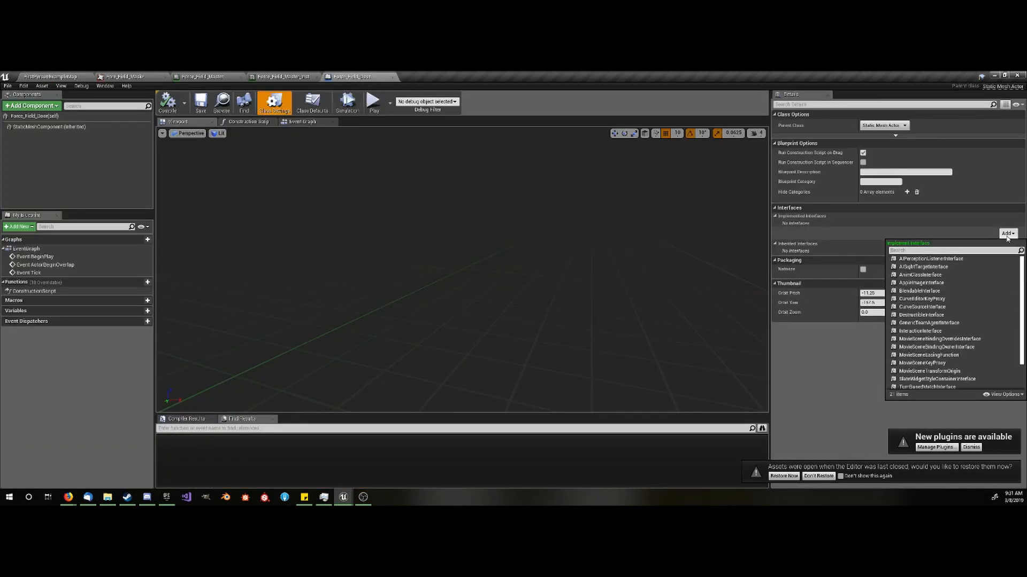
text(interact)
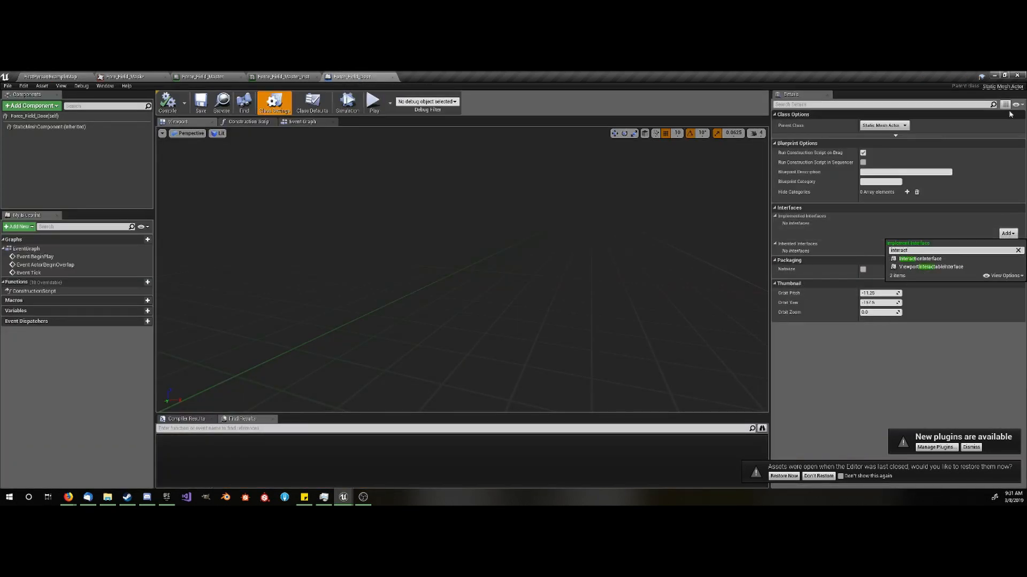
click(917, 259)
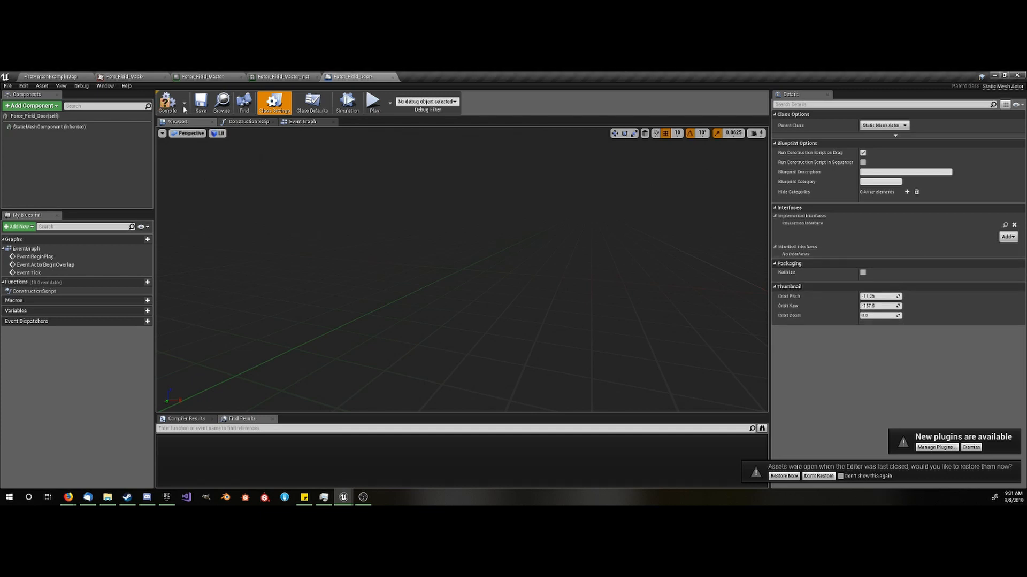
click(167, 102)
- Select the door's inherited static mesh component and search its available meshes for a wall
click(50, 127)
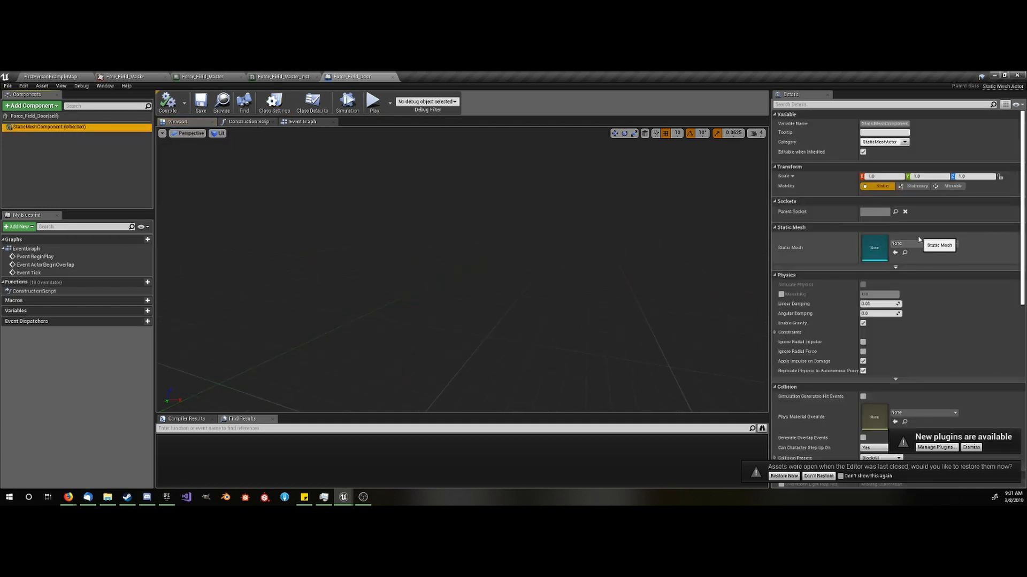
click(915, 244)
text(wa)
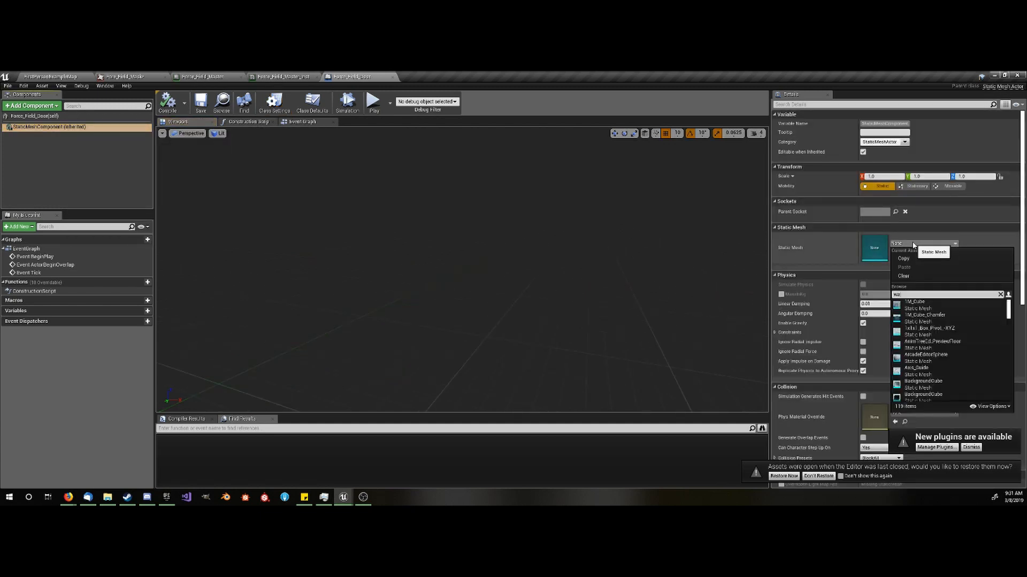
text(ll)
click(485, 264)
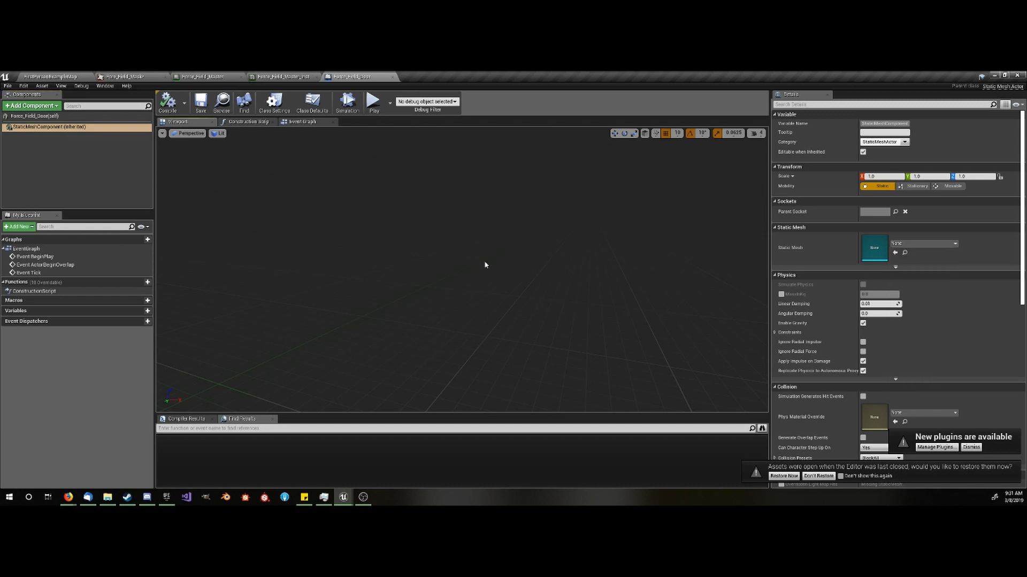
- Start an asset import into the Force_Field content folder and browse to the Library folder on the E: drive
click(85, 76)
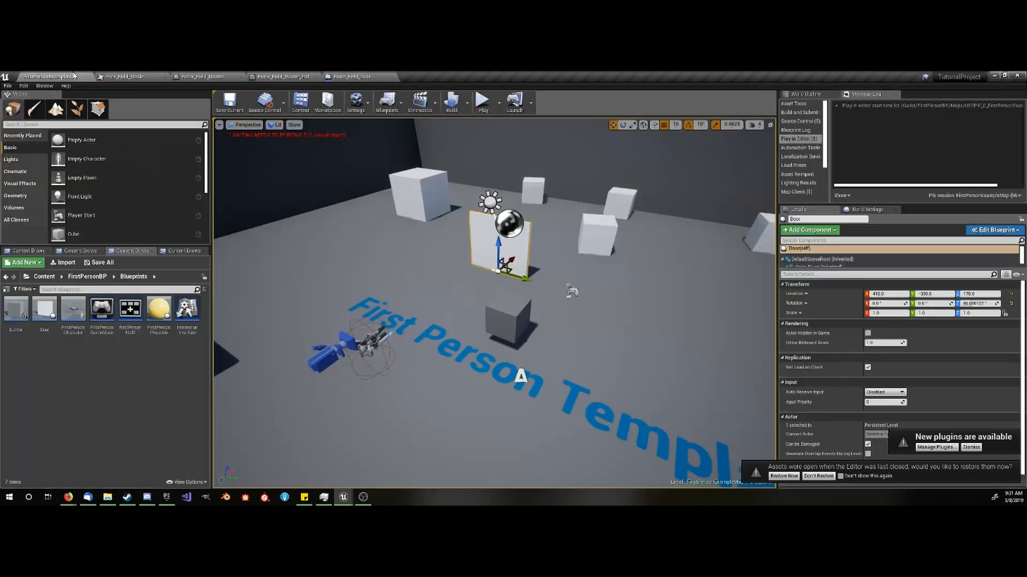
click(130, 314)
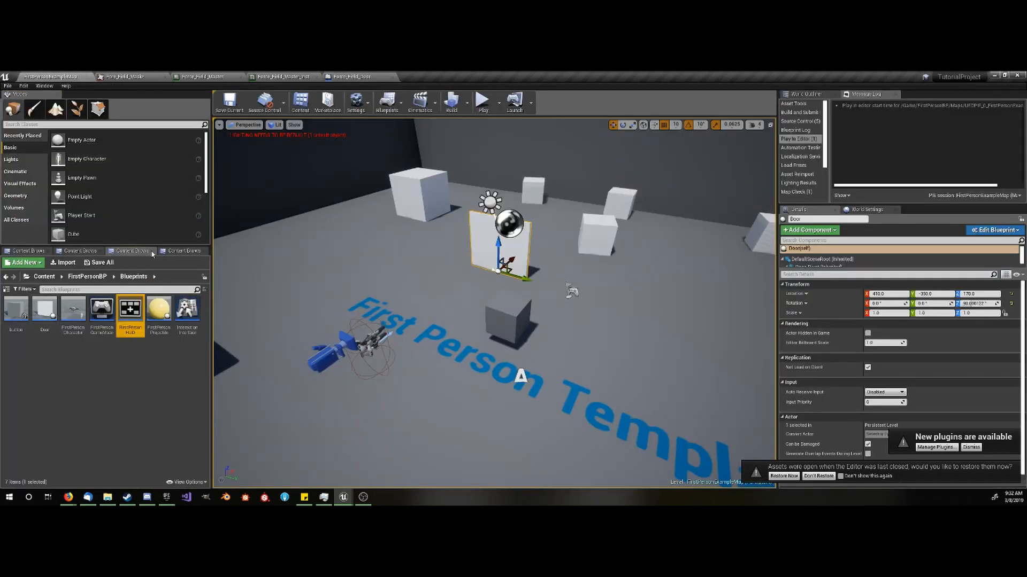
click(184, 251)
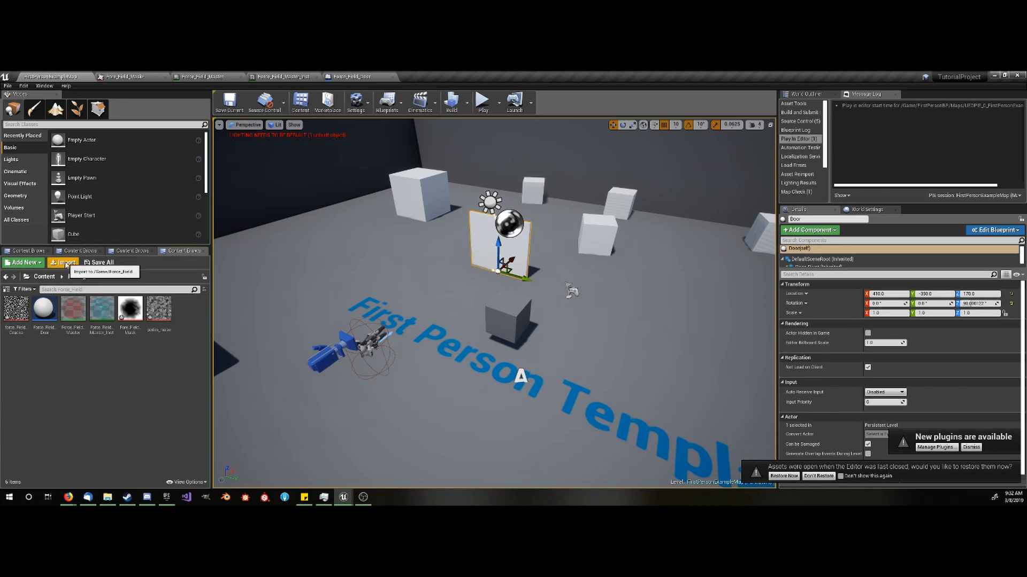
click(66, 263)
drag(174, 81, 237, 127)
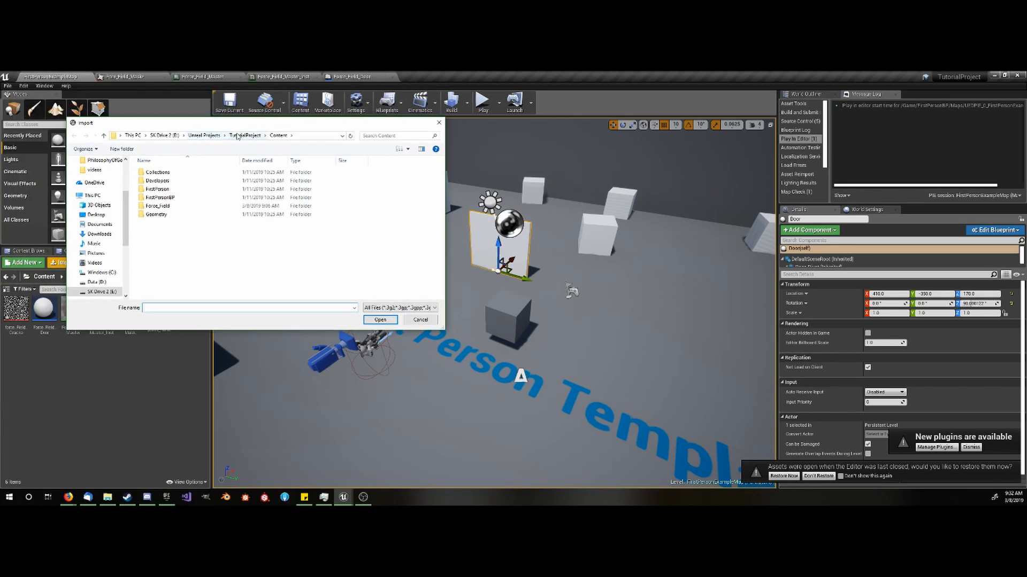
click(168, 138)
double_click(160, 193)
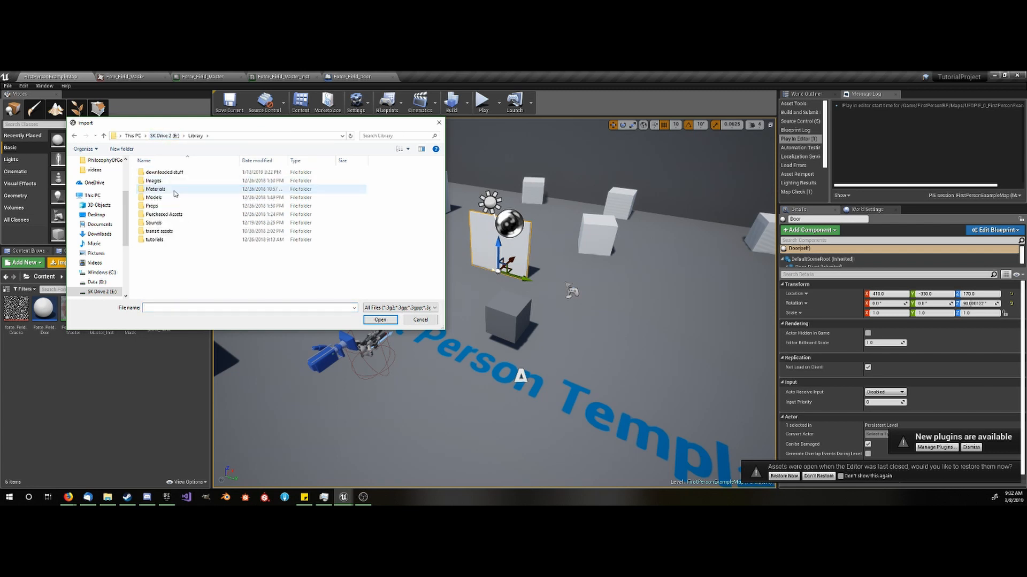
- Choose Wall_400x400.FBX from the Library's Models folder as the file to import
double_click(172, 197)
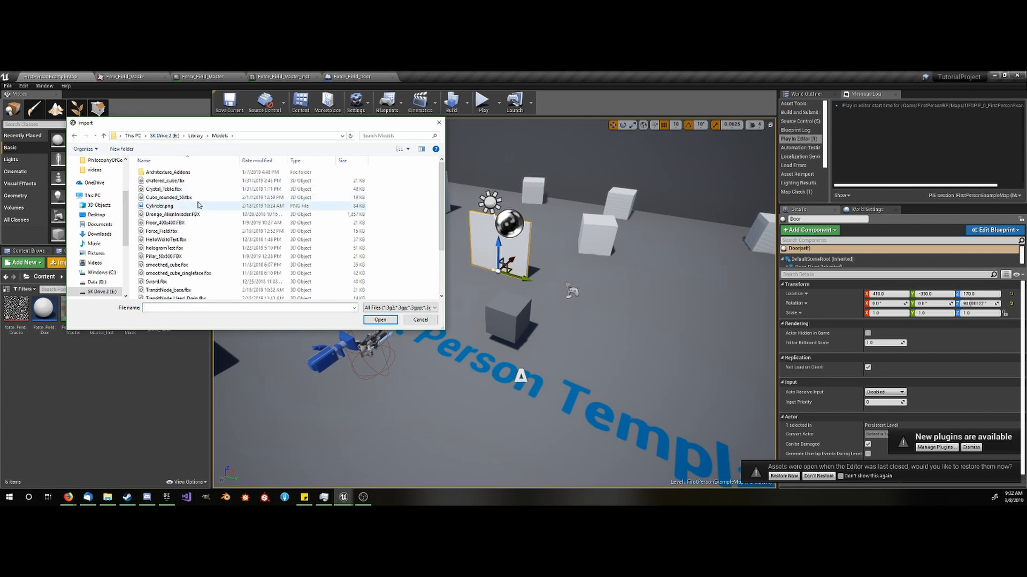
double_click(187, 172)
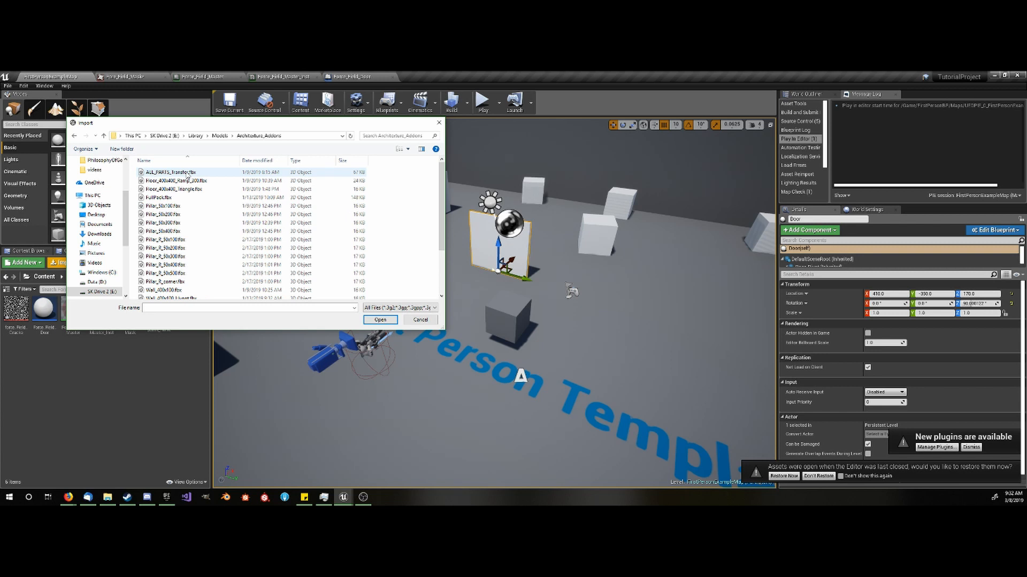
key(BackSpace)
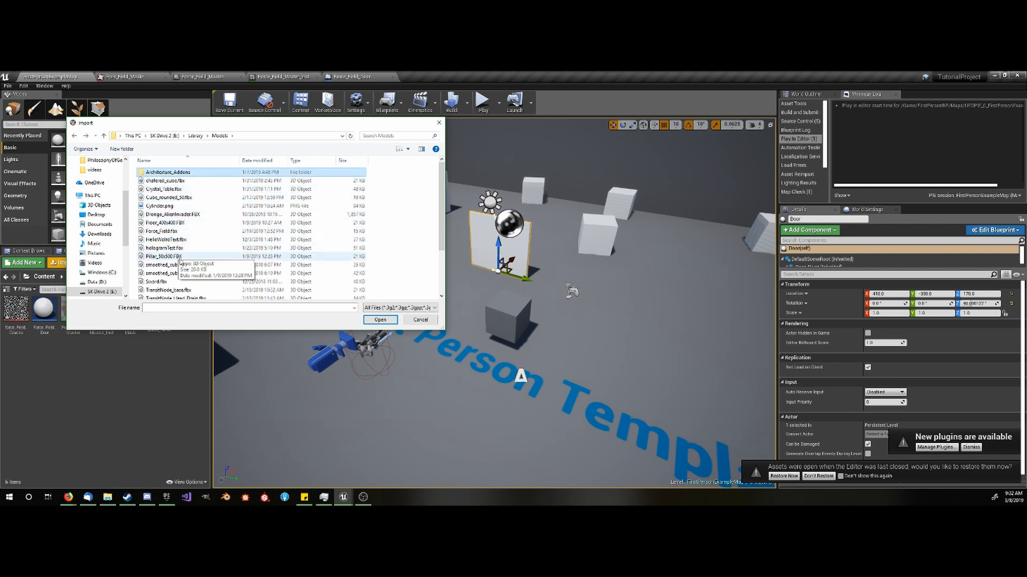
click(173, 222)
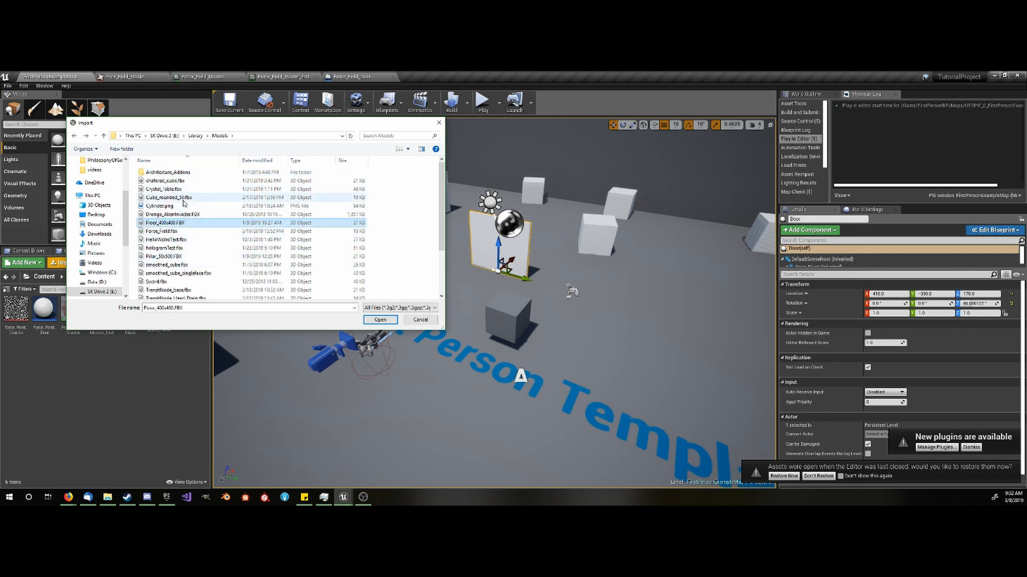
scroll(184, 202, down, 3)
click(186, 270)
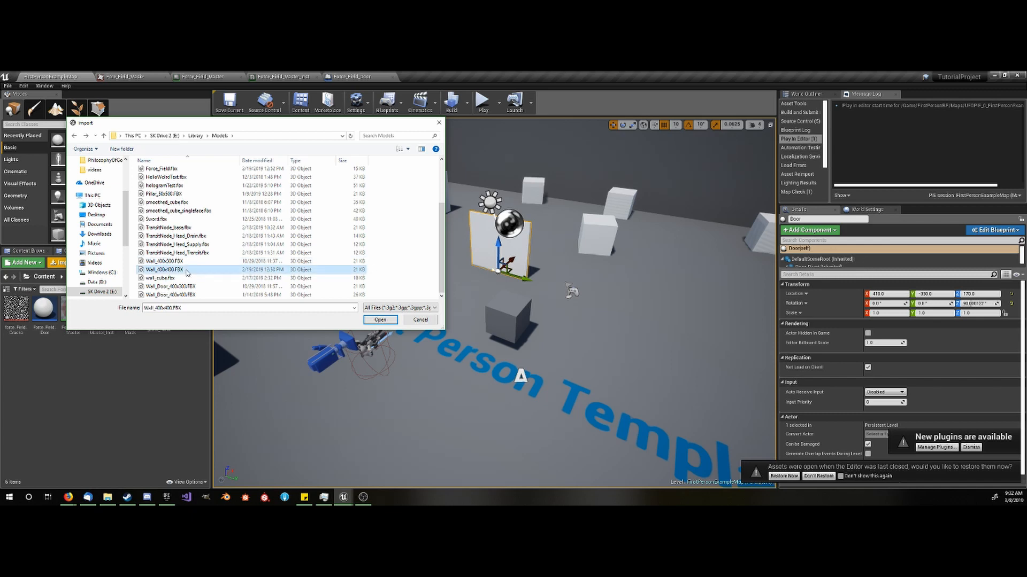
click(380, 320)
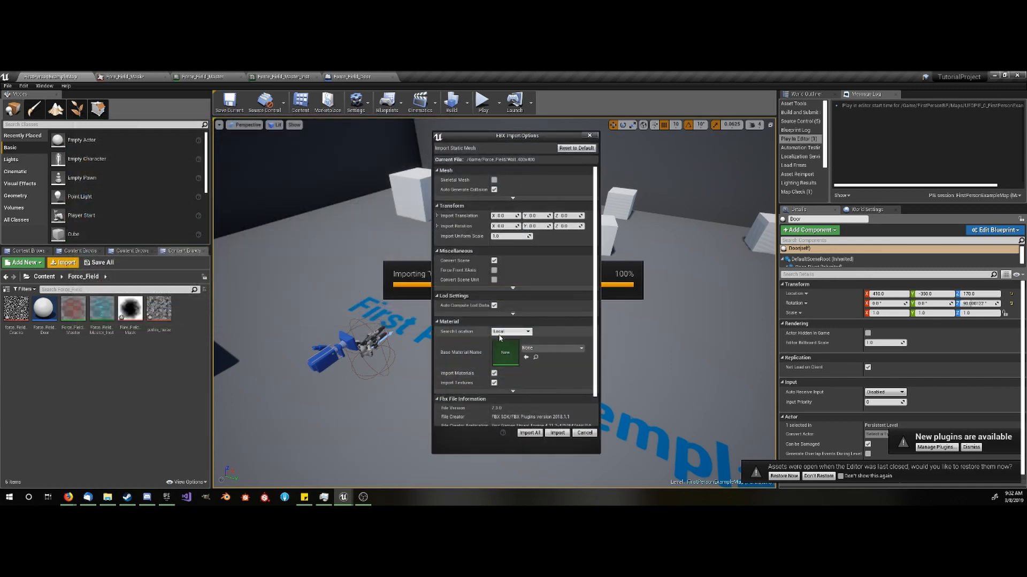
- Disable Import Materials and Import Textures, and import the wall as a static mesh
click(494, 383)
click(494, 373)
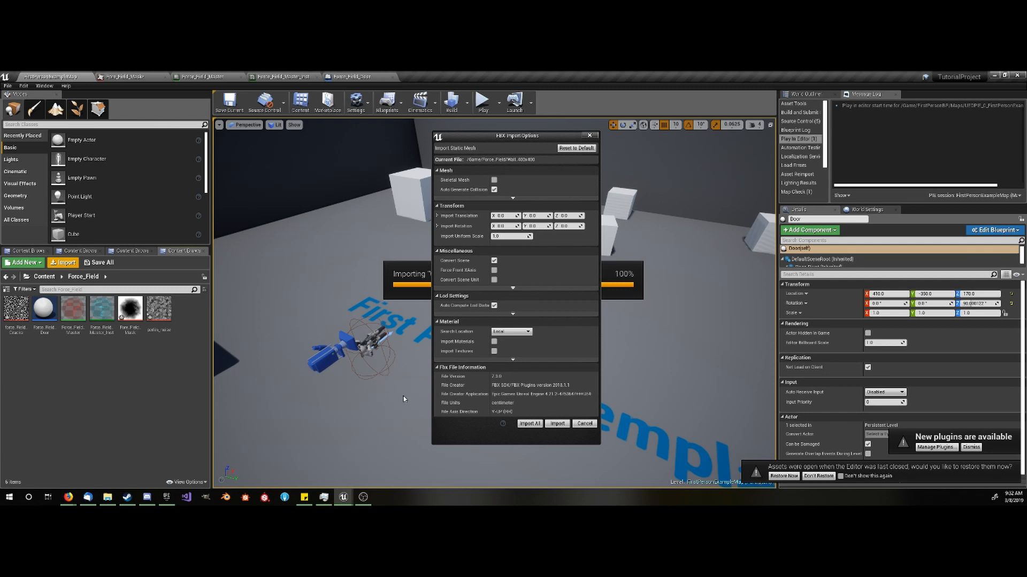
click(557, 424)
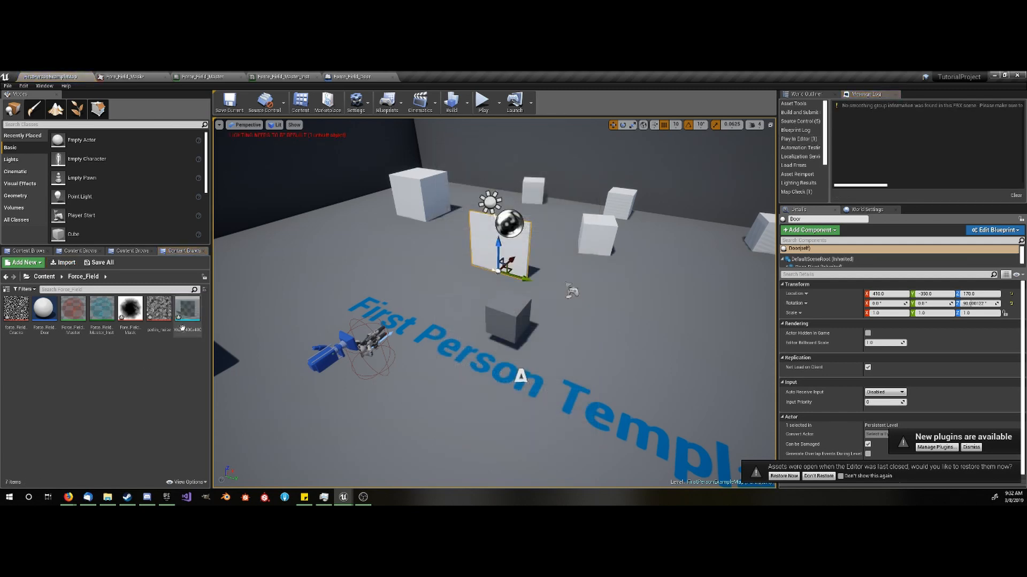
- Open the imported Wall_400x400 mesh and inspect its shape and thickness from an angle
double_click(182, 328)
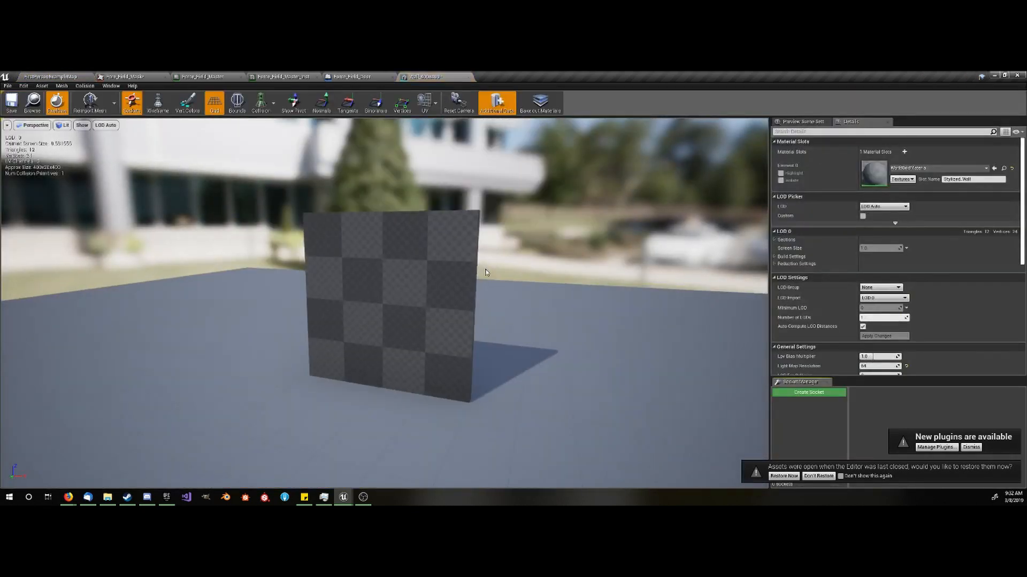
drag(486, 272, 453, 226)
scroll(554, 264, up, 5)
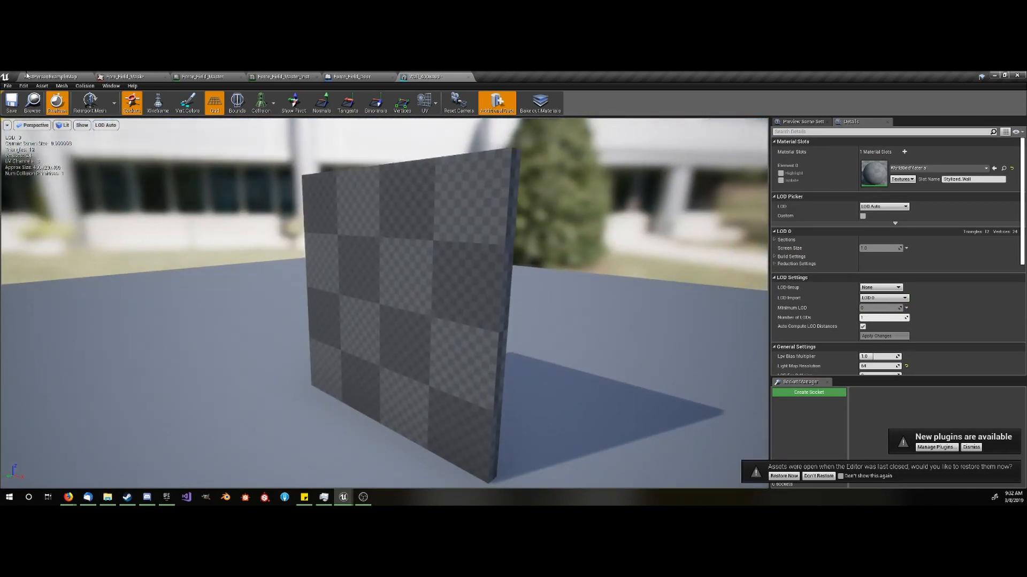
- Assign Wall_400x400 as the static mesh of Force_Field_Door's component and check it in the Blueprint viewport
click(49, 75)
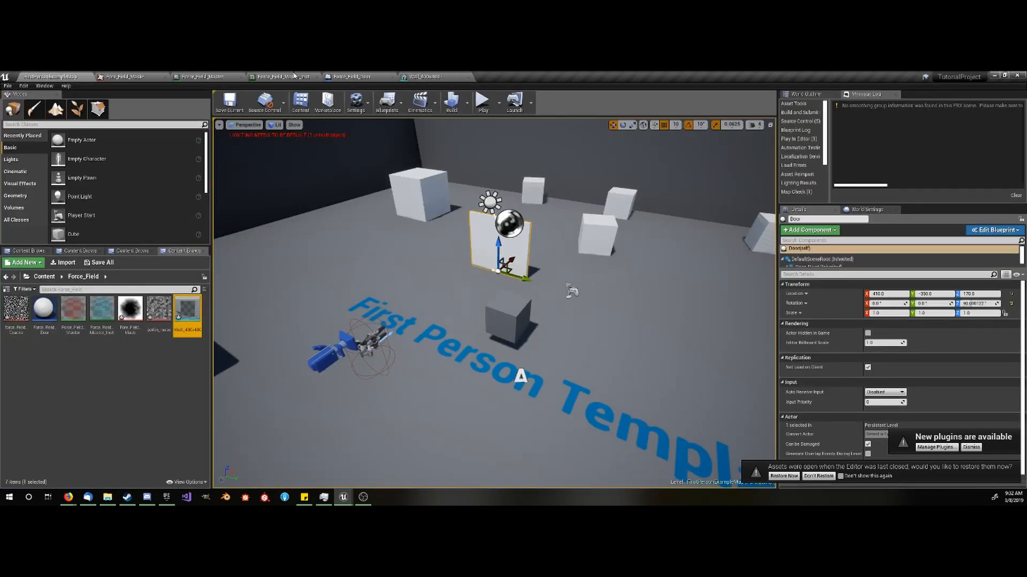
click(350, 76)
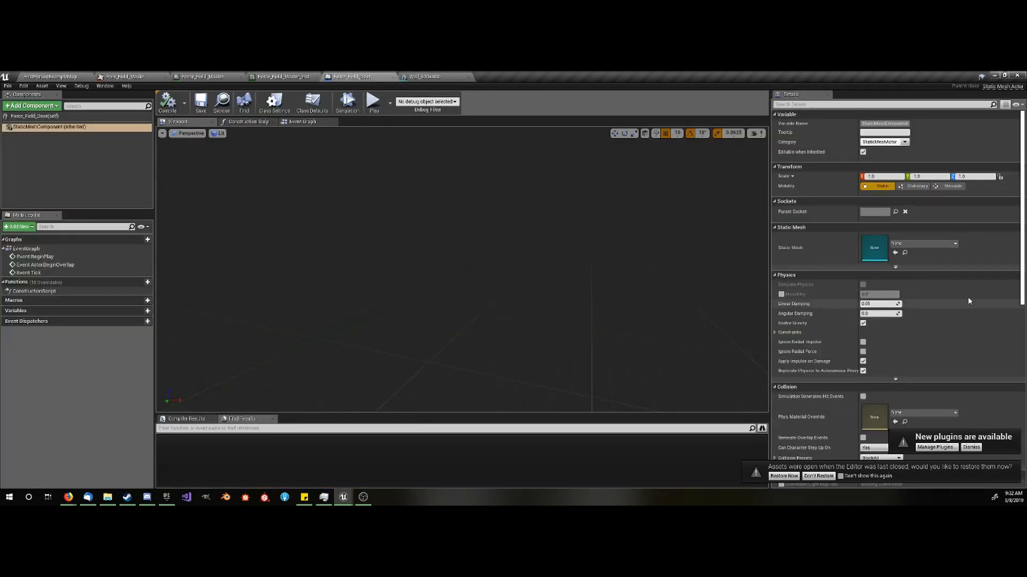
click(924, 245)
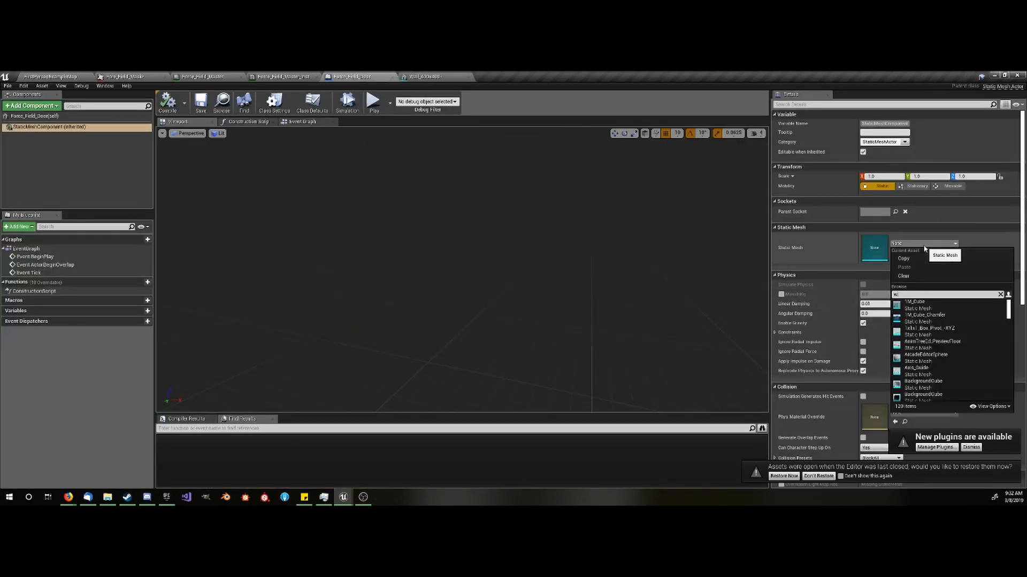
text(wall)
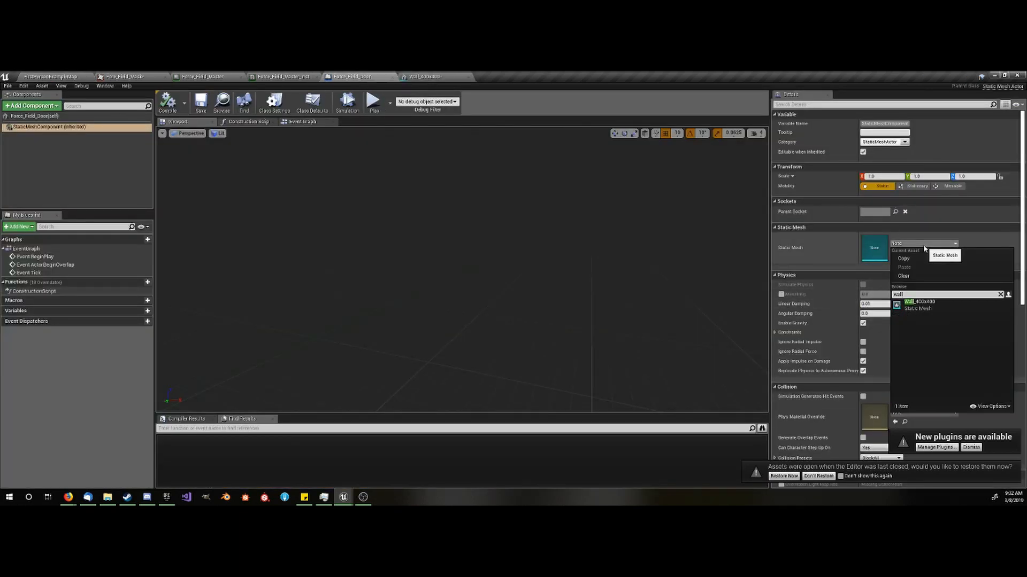
click(914, 302)
scroll(615, 240, down, 5)
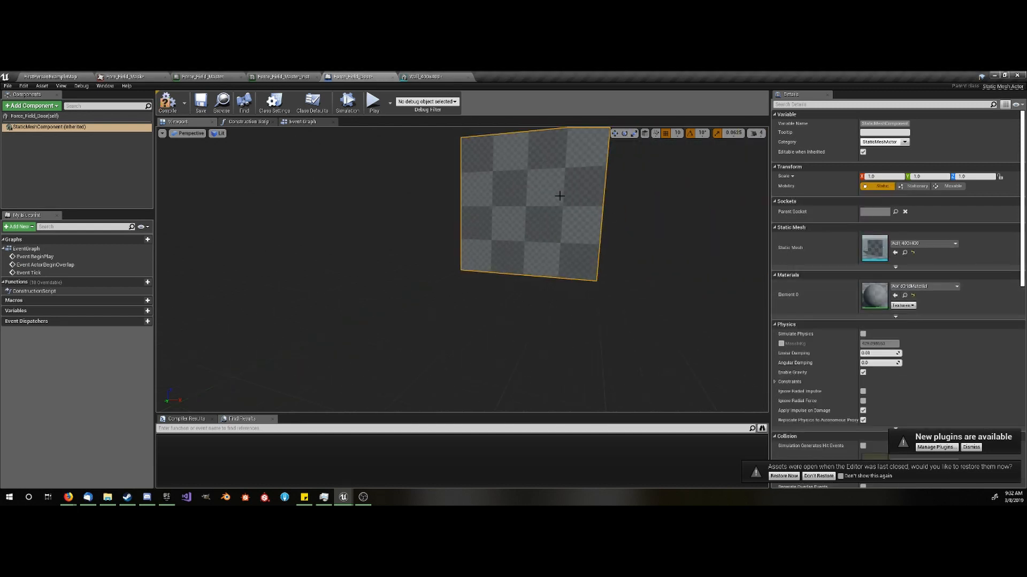
middle_drag(568, 194, 556, 196)
scroll(540, 212, up, 1)
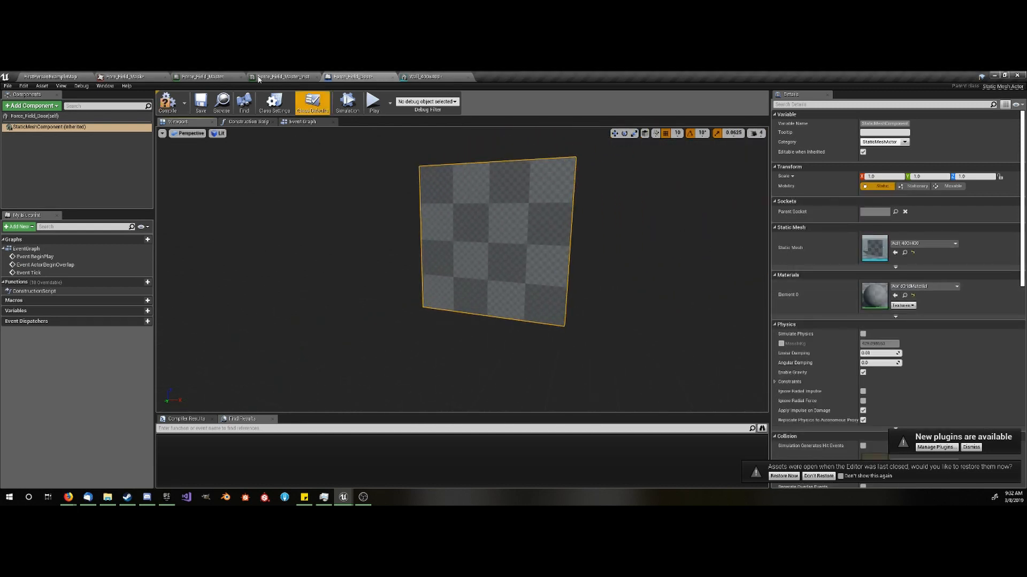
- Use the Wall_400x400 mesh as the preview mesh of the force field material instance and view the effect on it
click(270, 77)
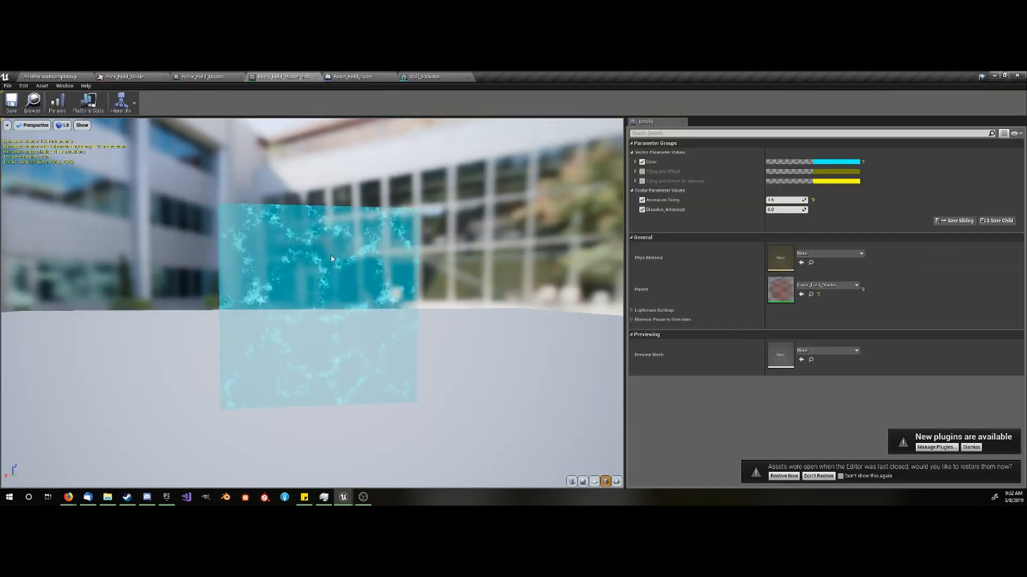
click(83, 76)
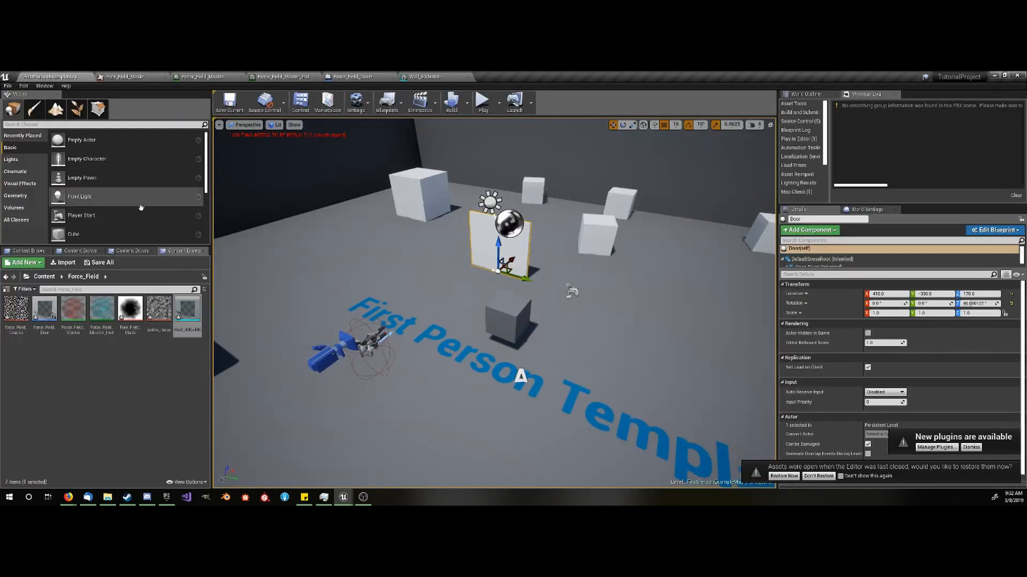
click(307, 76)
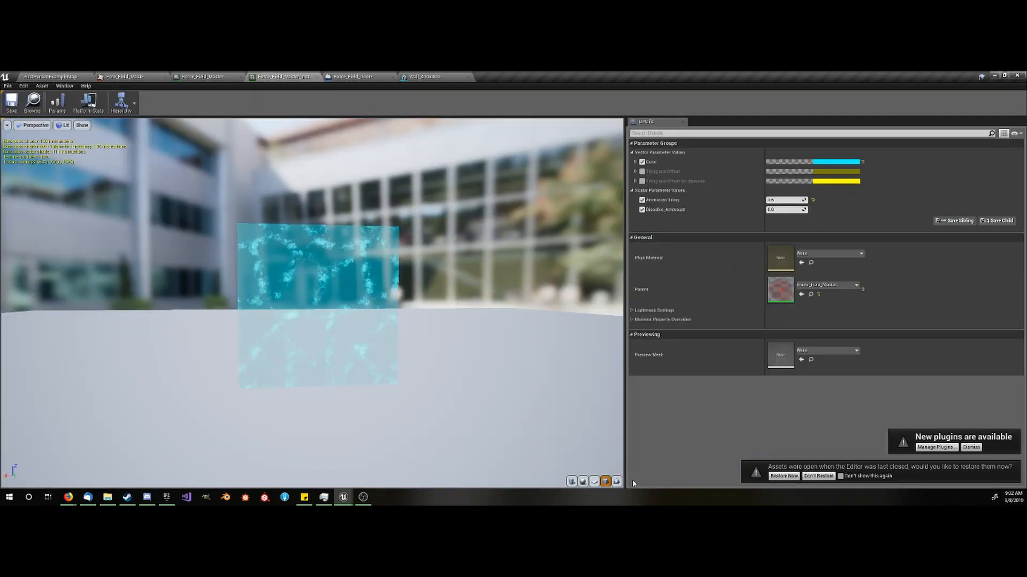
click(616, 481)
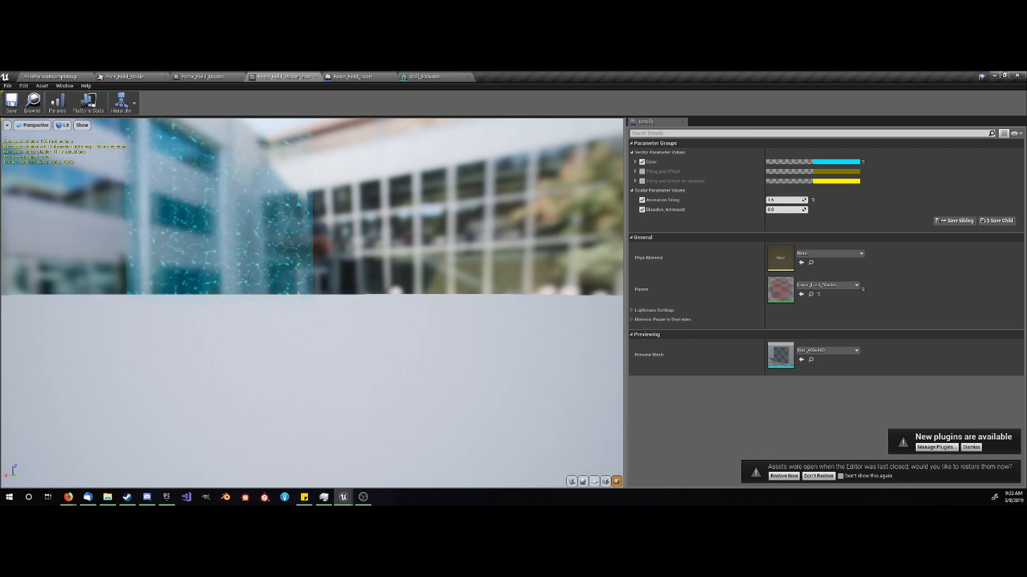
drag(312, 303, 214, 300)
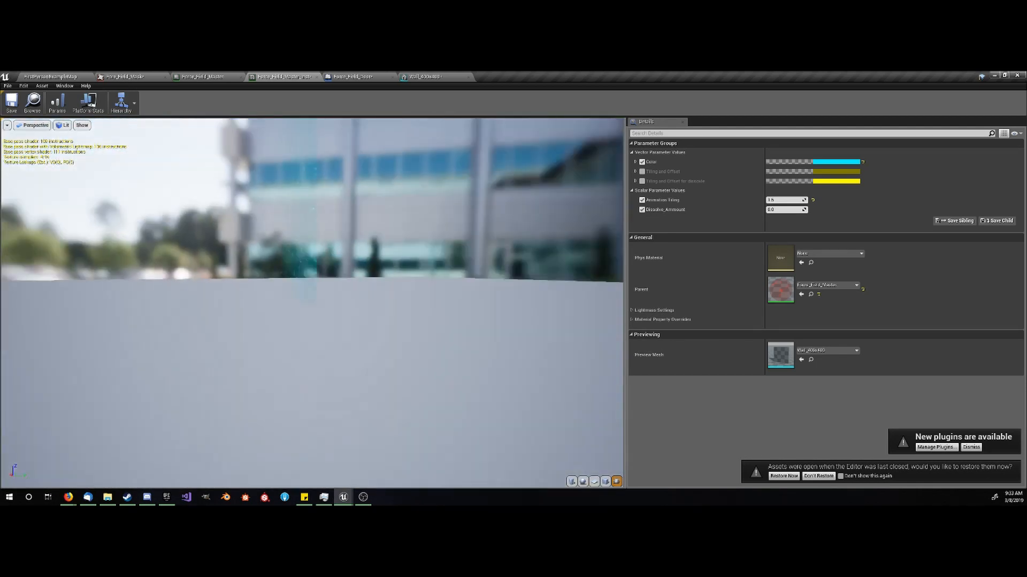
- With Dissolve_Ammount raised to about 0.35, enable the dissolve's Tiling and Offset parameter and set its R and G values to 0.25
mouse_move(244, 248)
mouse_down()
mouse_move(407, 225)
mouse_move(487, 252)
mouse_move(236, 257)
mouse_move(258, 252)
mouse_up()
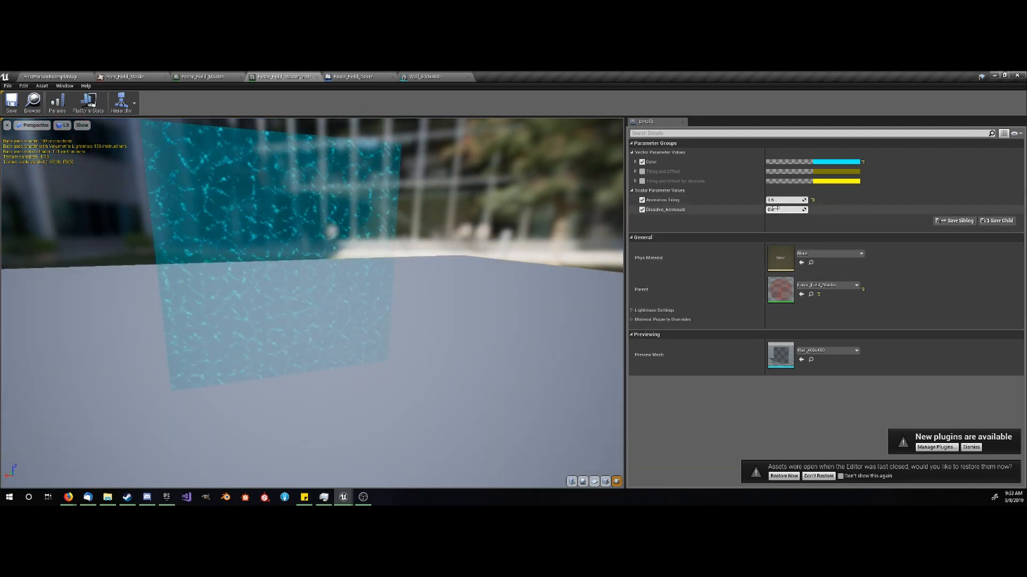
drag(775, 208, 792, 209)
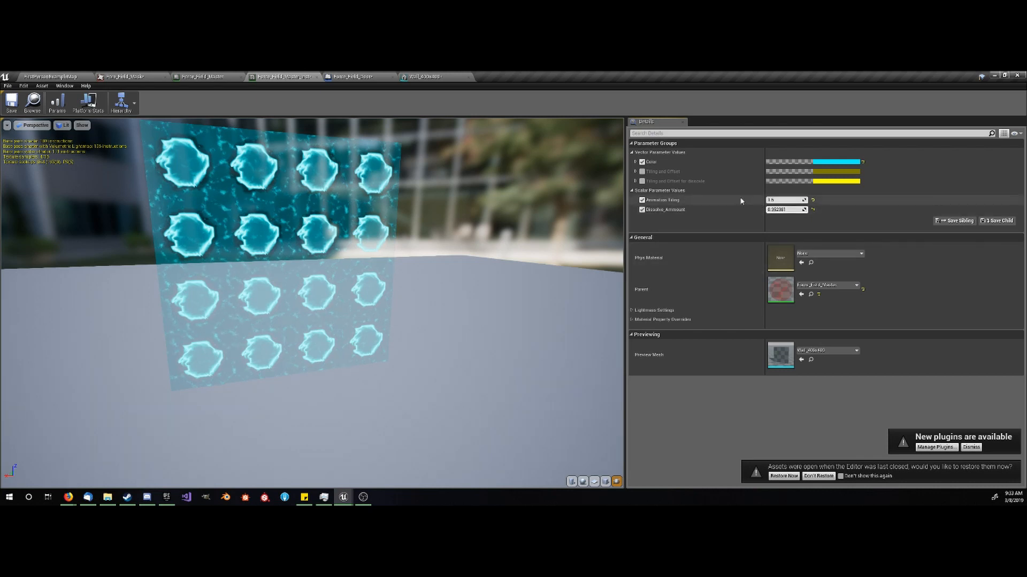
click(641, 181)
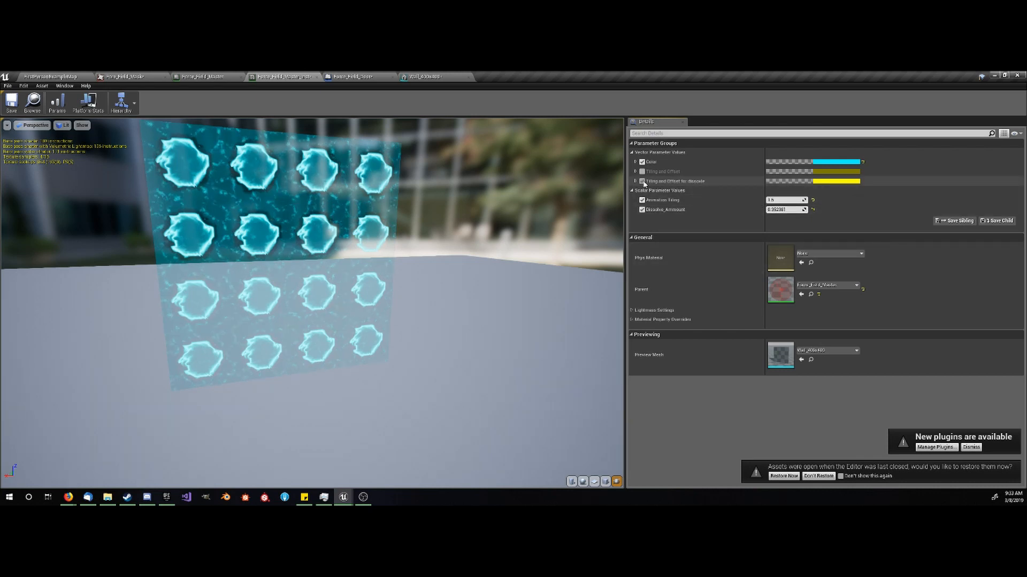
click(796, 182)
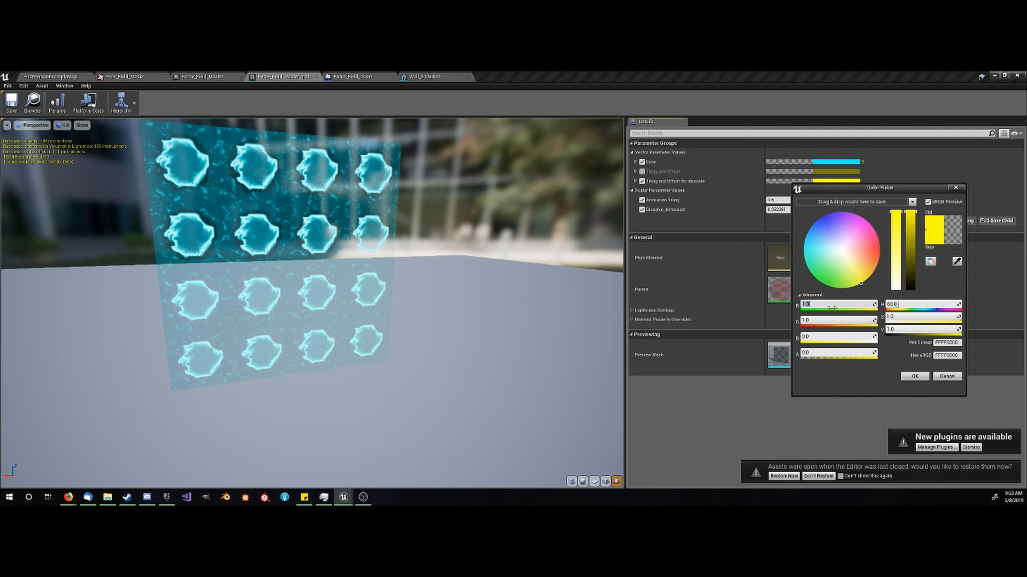
click(831, 307)
text(.25)
key(Return)
click(832, 319)
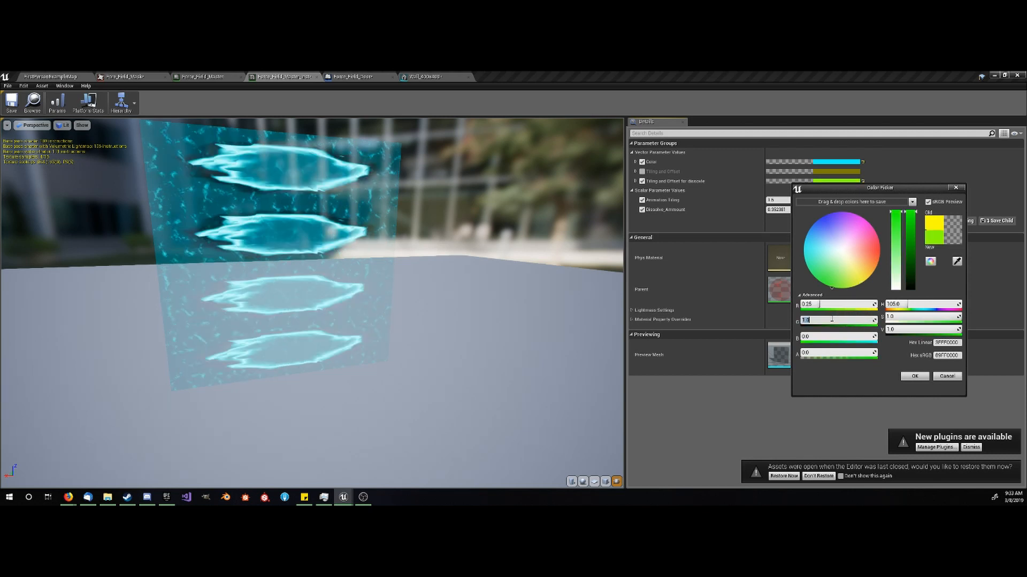
text(0.25)
key(Return)
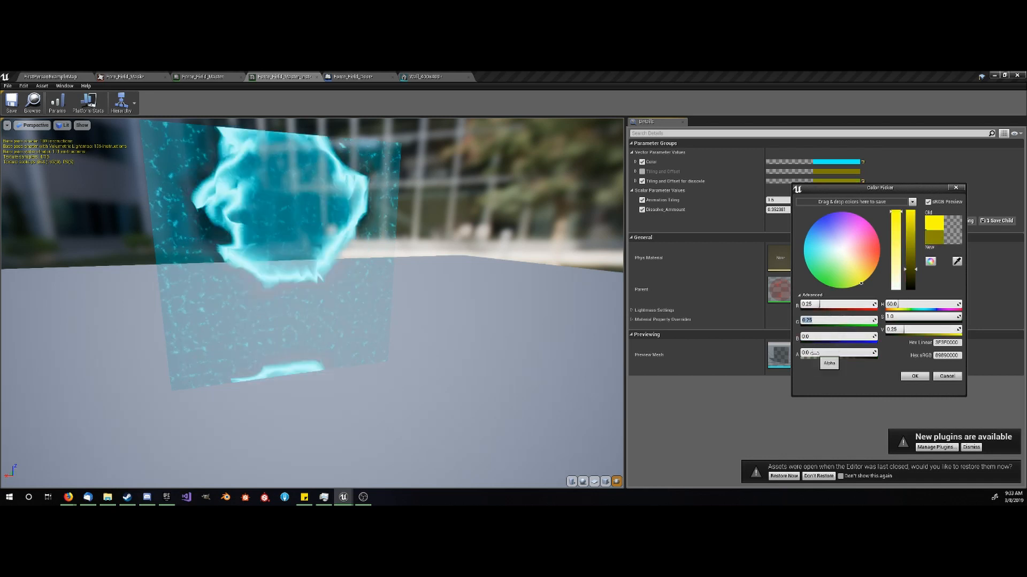
- Set the alpha of the dissolve's Tiling and Offset parameter to 0.75 and accept the color values
drag(812, 353, 845, 353)
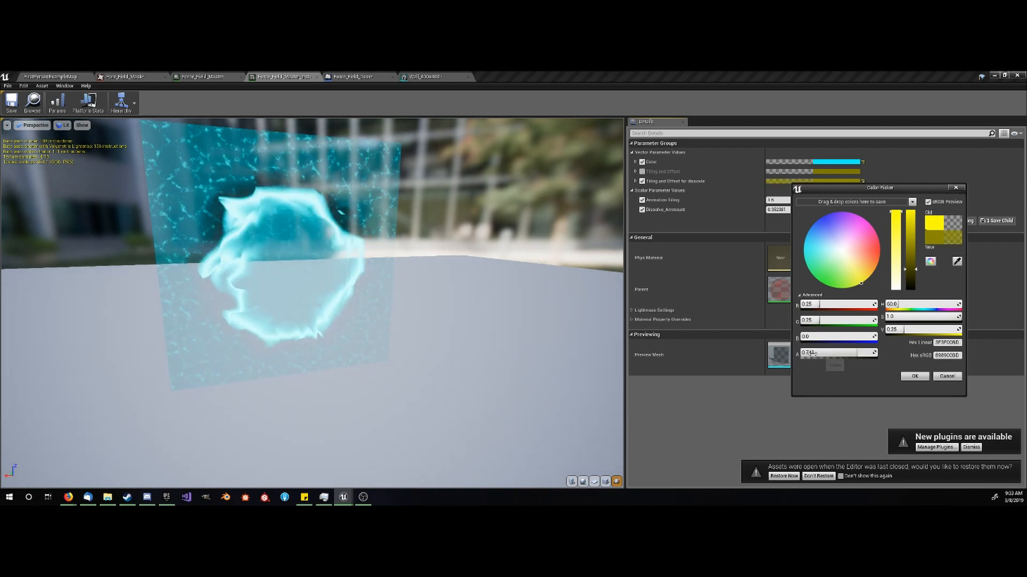
click(846, 352)
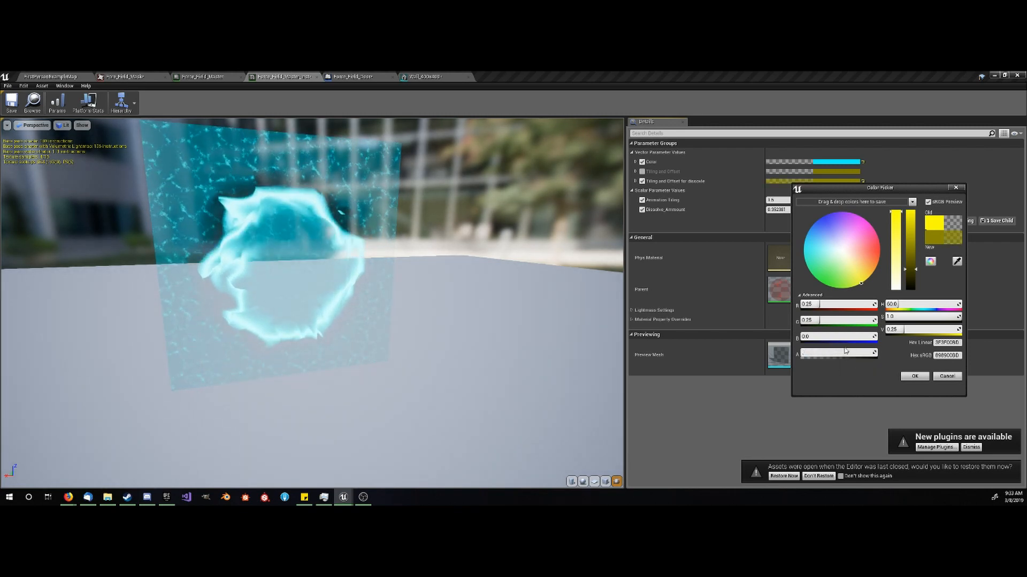
text(.75)
key(Return)
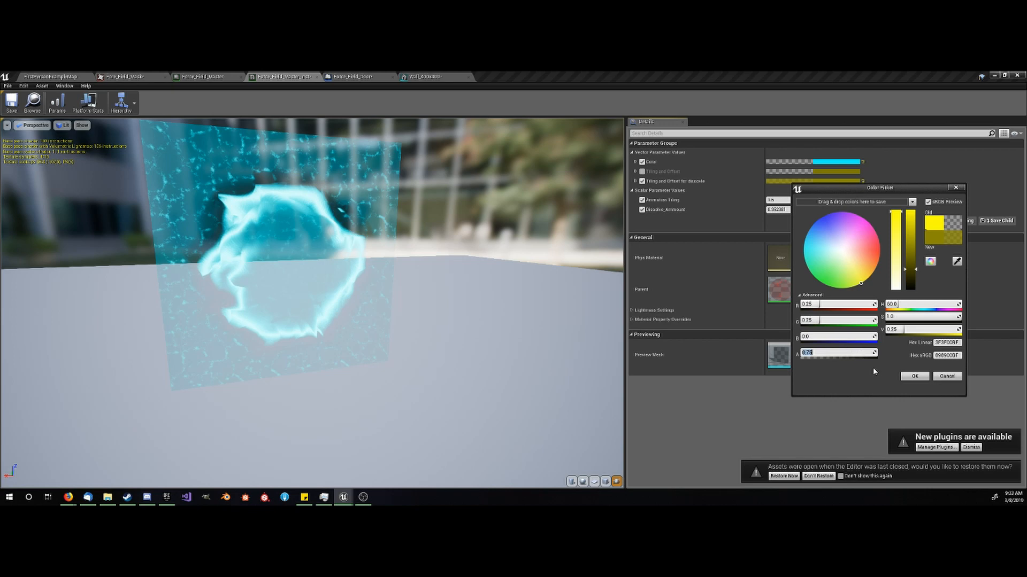
click(913, 376)
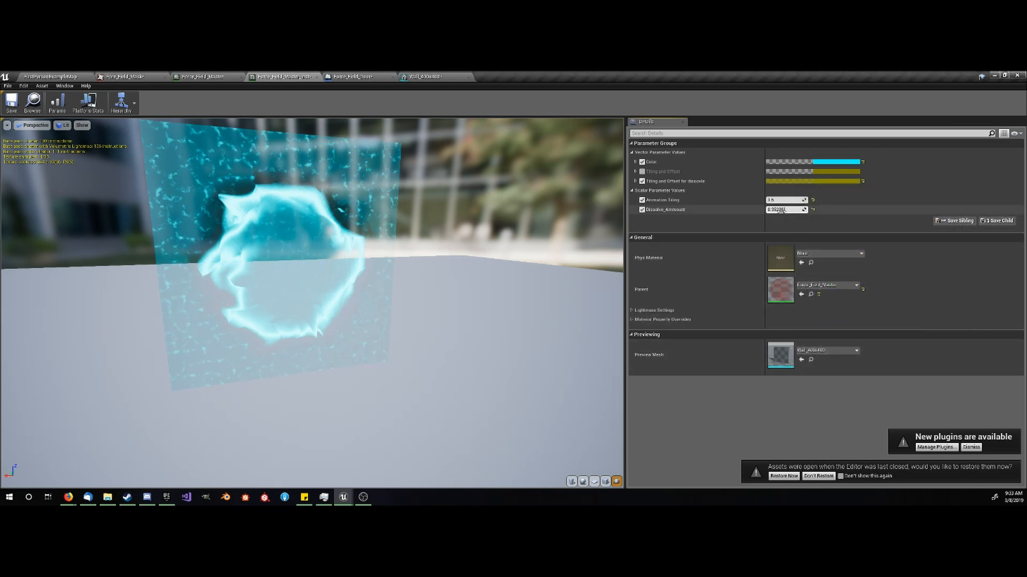
- Reset Dissolve_Ammount to 0 and save the force field material instance
drag(784, 210, 756, 209)
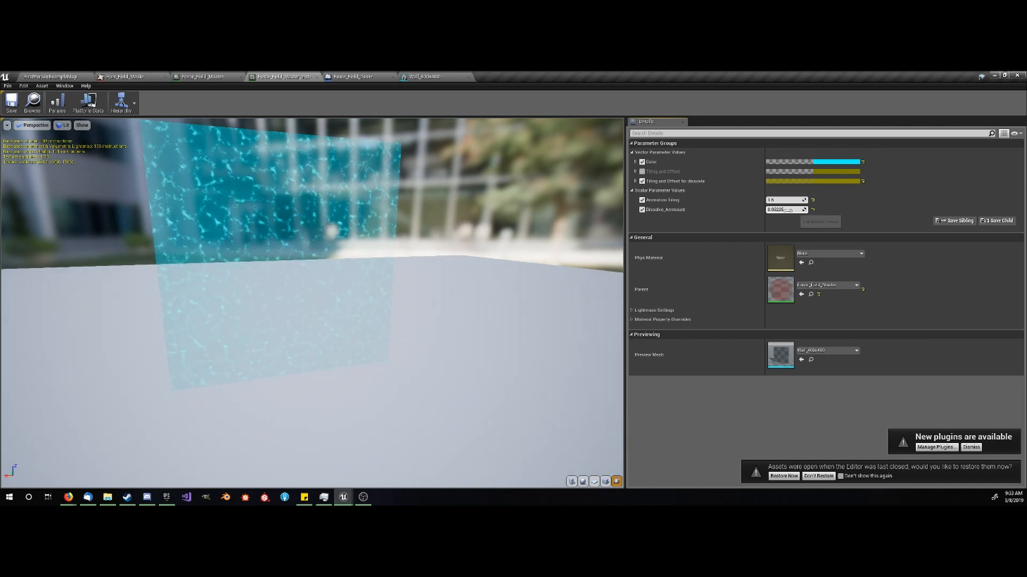
click(788, 210)
text(0)
key(Return)
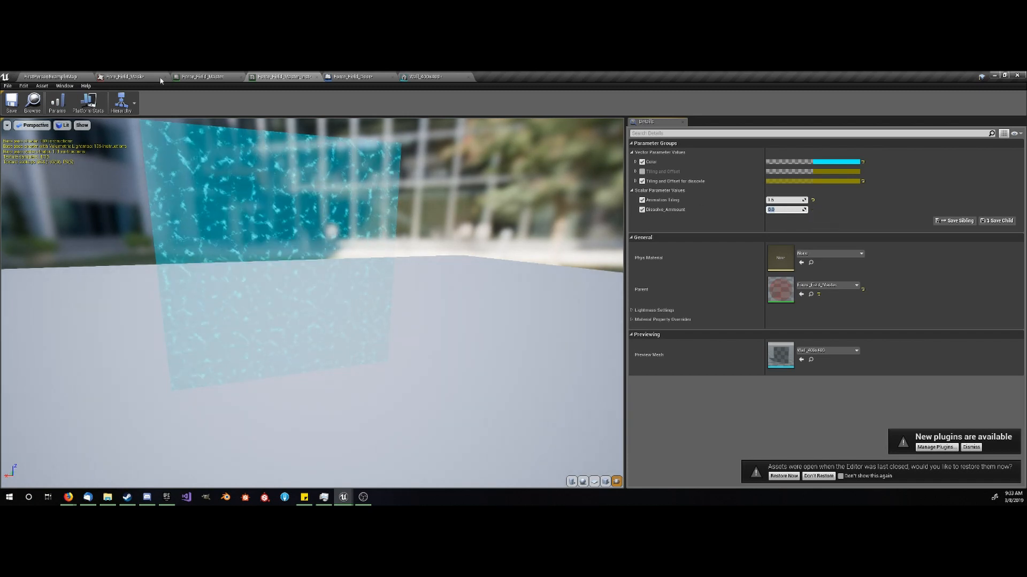
click(11, 102)
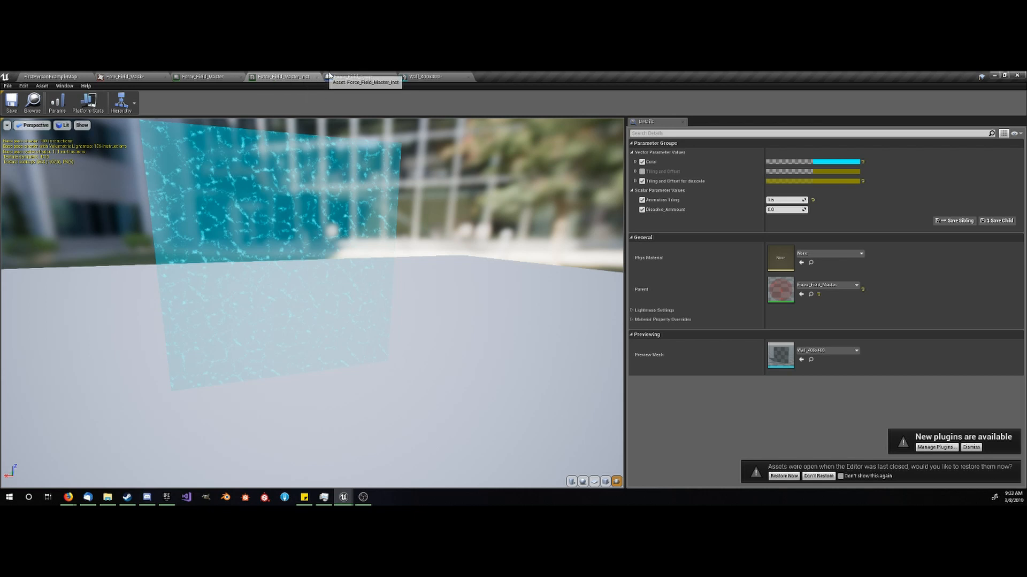
- Assign Force_Field_Master_Inst as the material of Force_Field_Door's static mesh, view it up close, and compile the Blueprint
click(353, 76)
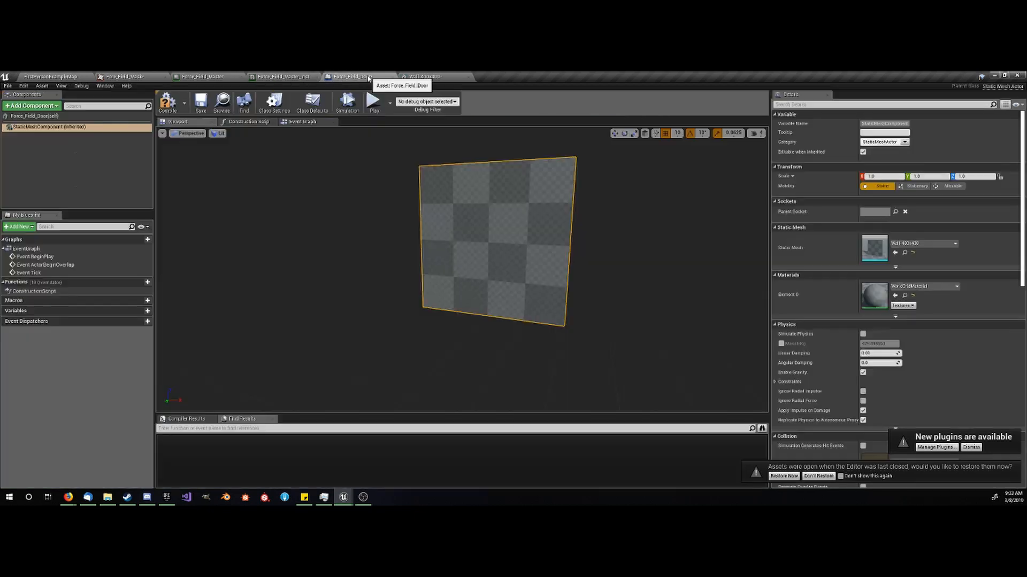
click(932, 287)
text(force)
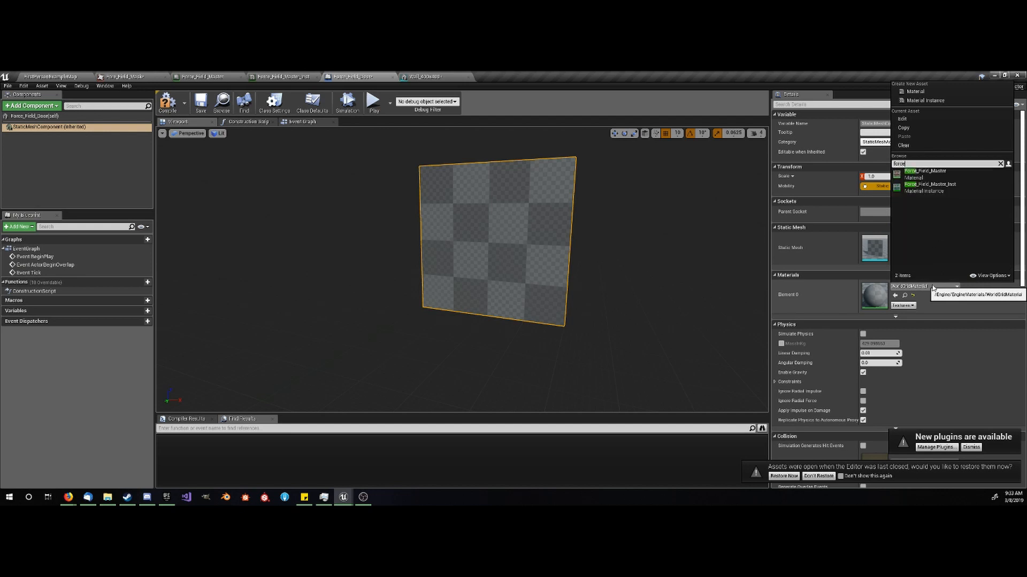
click(933, 186)
mouse_move(492, 322)
right_down()
mouse_move(507, 322)
mouse_move(479, 325)
mouse_move(498, 315)
right_up()
key(w)
key(a)
key(w)
key(e)
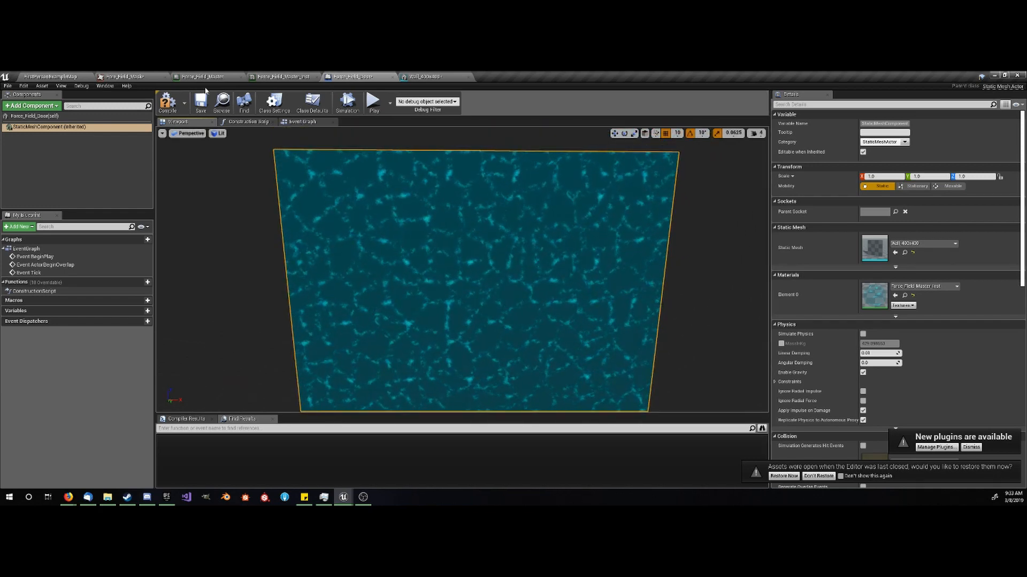
click(167, 103)
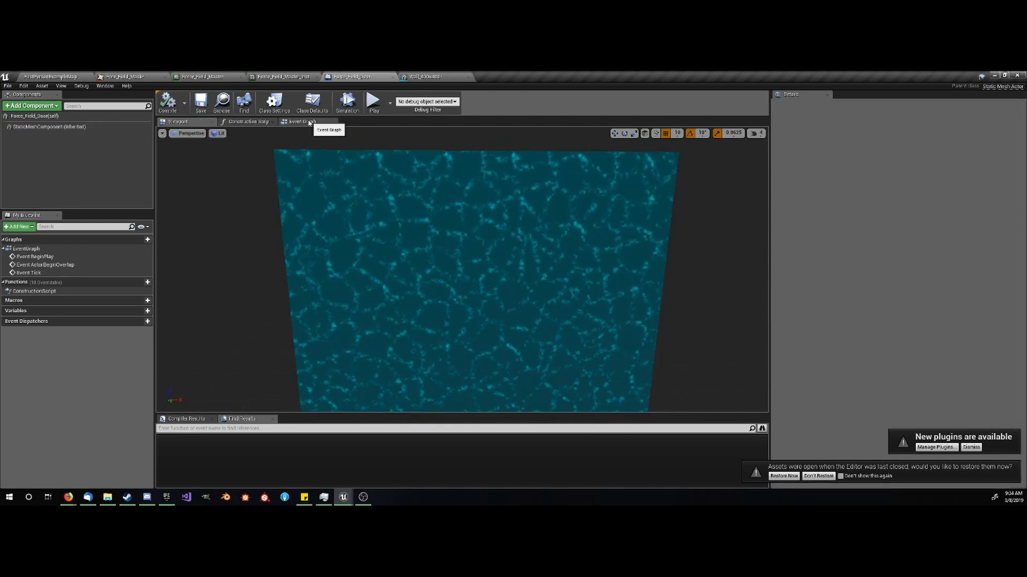
- Delete the three default event nodes from Force_Field_Door's Event Graph
click(303, 122)
scroll(401, 267, down, 2)
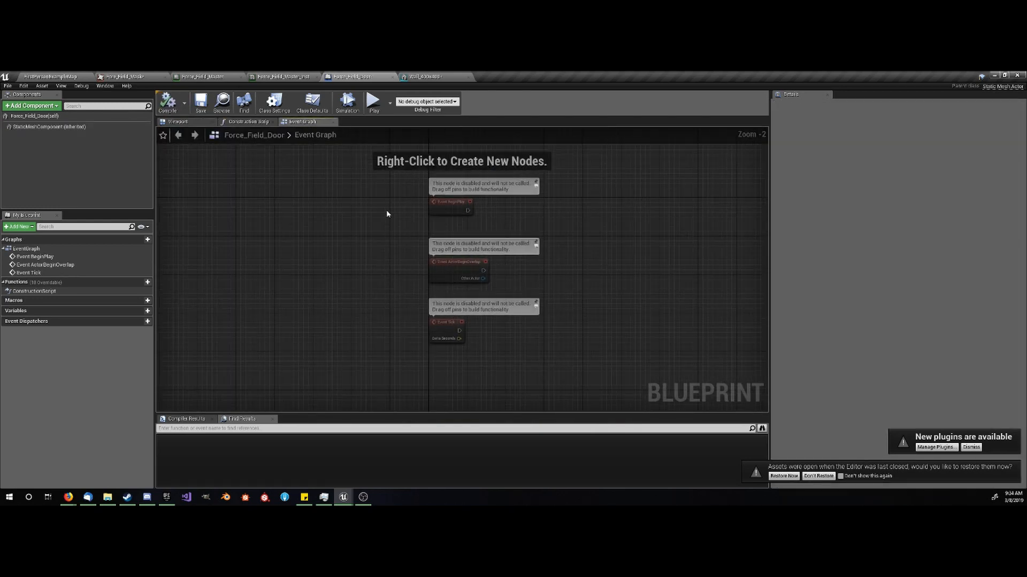
drag(386, 210, 454, 347)
key(Delete)
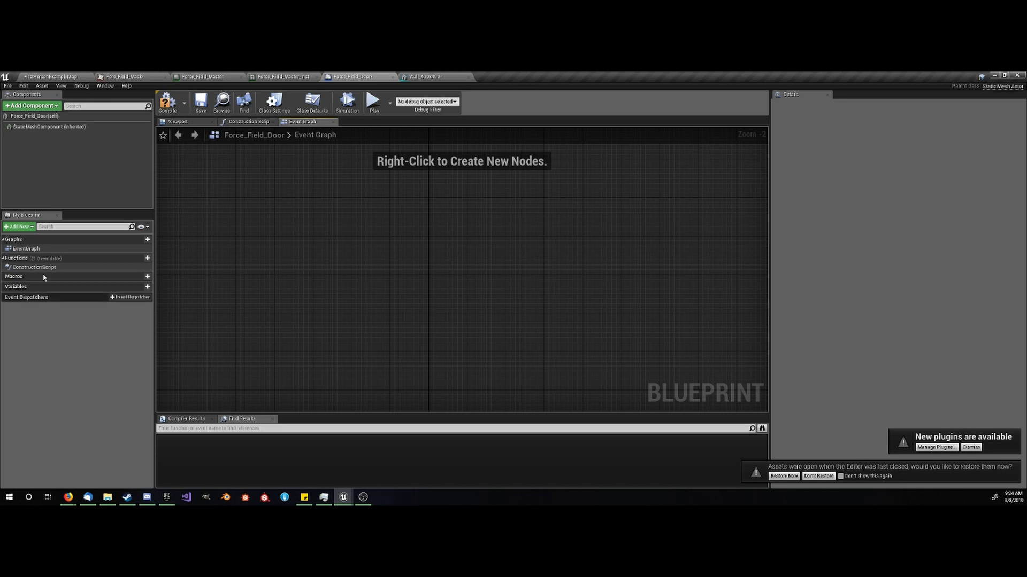
- Add an Event Interact node to the empty Event Graph
right_click(337, 217)
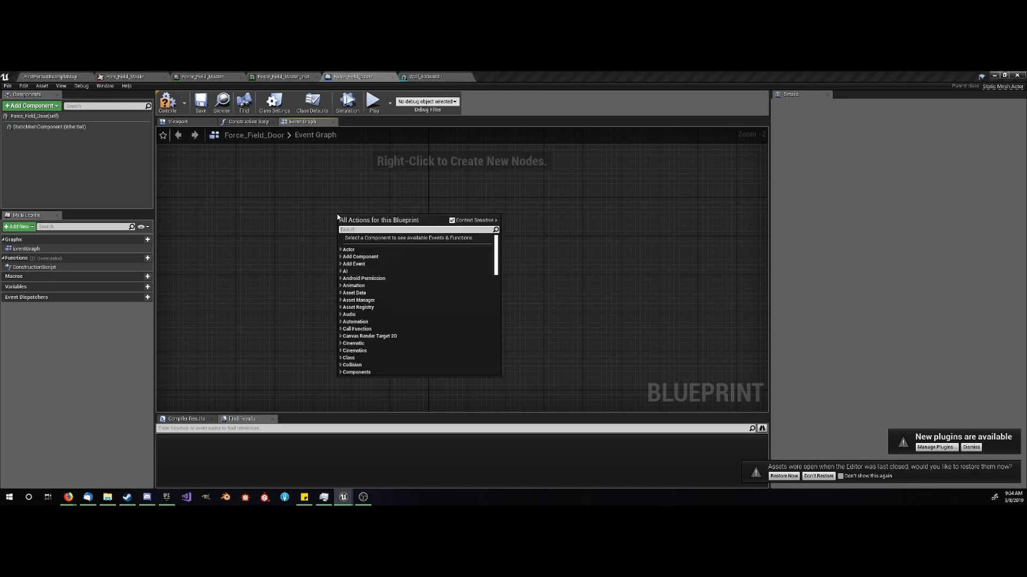
text(event)
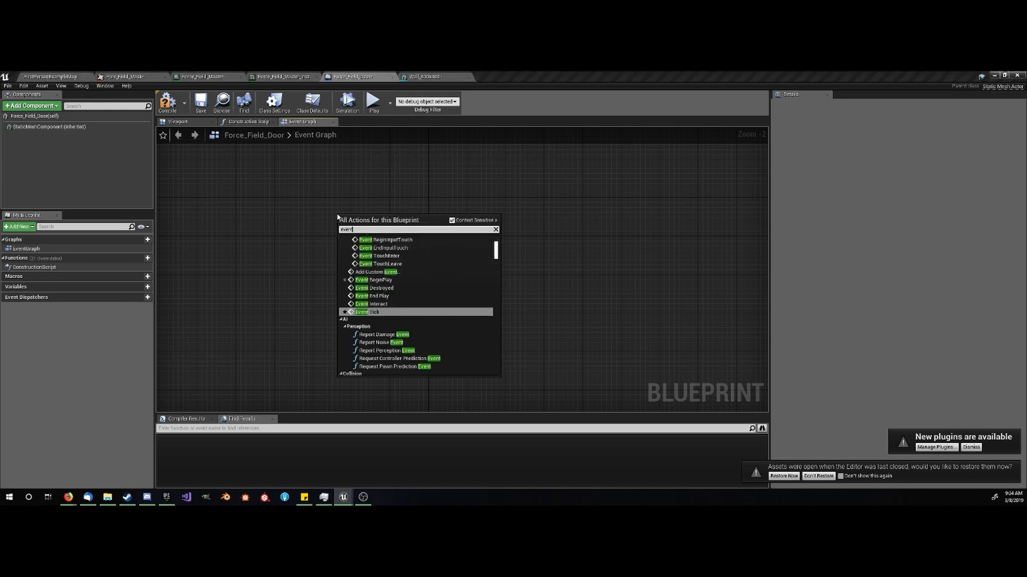
text( inter)
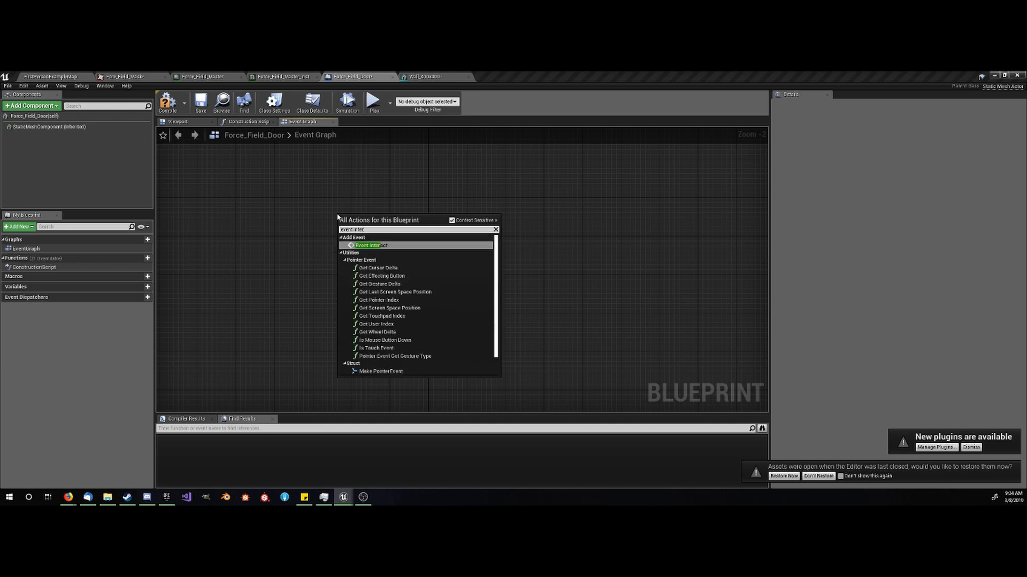
key(Return)
scroll(356, 221, up, 2)
click(518, 256)
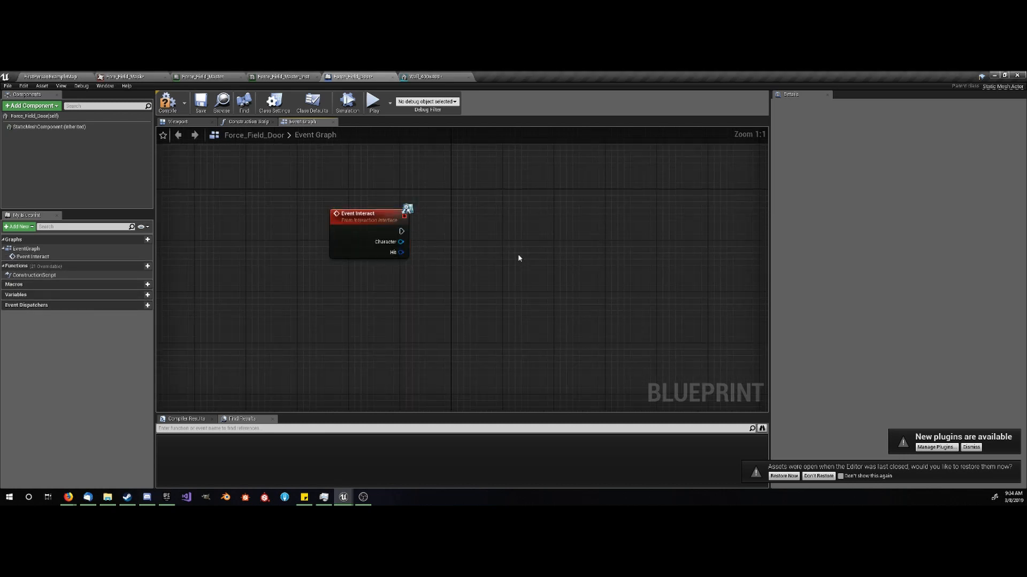
- Add a FlipFlop node and connect Event Interact's execution output to it
right_drag(498, 247, 441, 270)
right_click(366, 249)
text(flip)
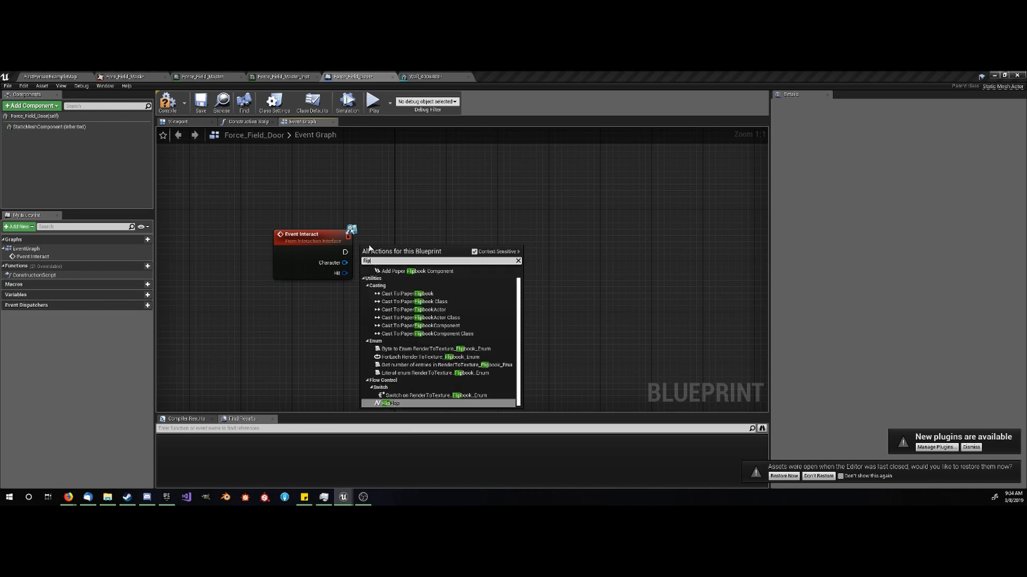
key(Return)
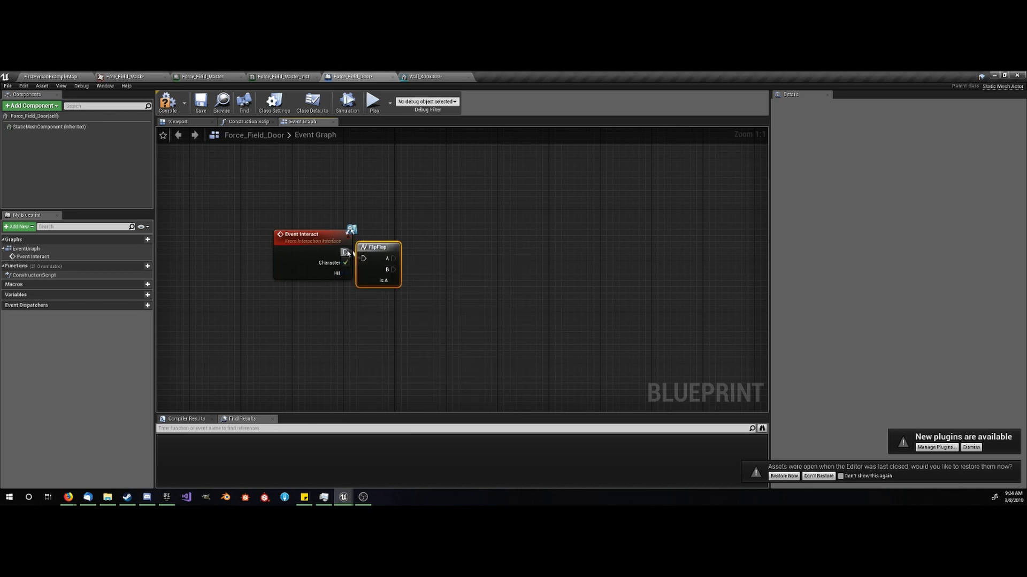
drag(345, 252, 363, 258)
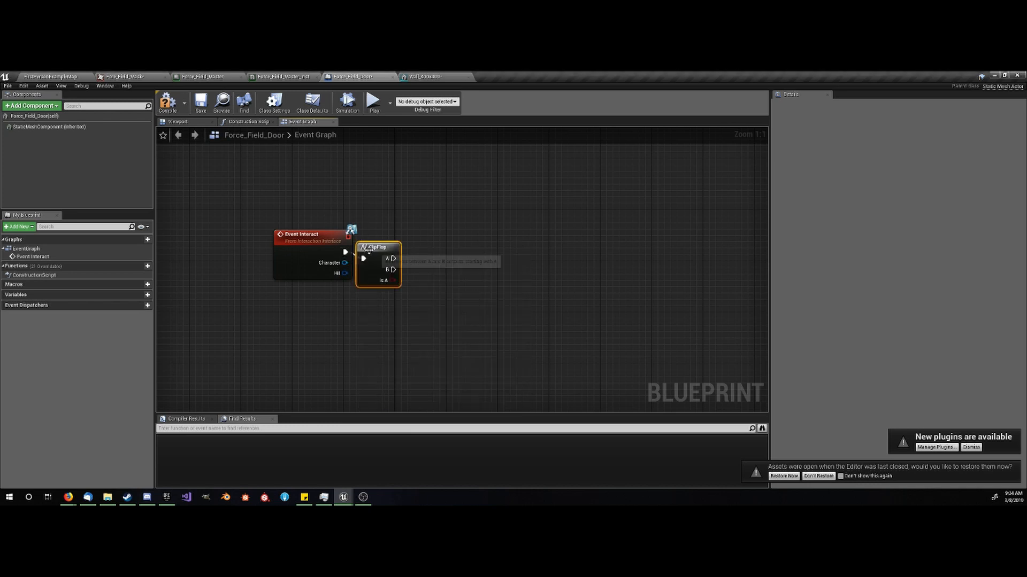
- In the Construction Script, add a Create Dynamic Material Instance node targeting the Static Mesh Component and connect its execution input
click(258, 122)
right_drag(296, 200, 339, 246)
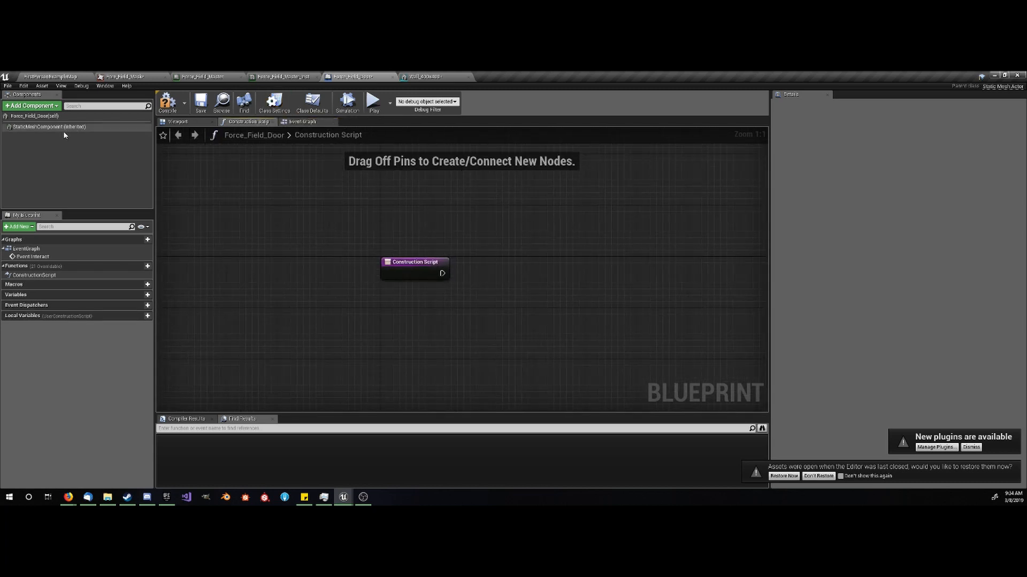
drag(63, 128, 487, 244)
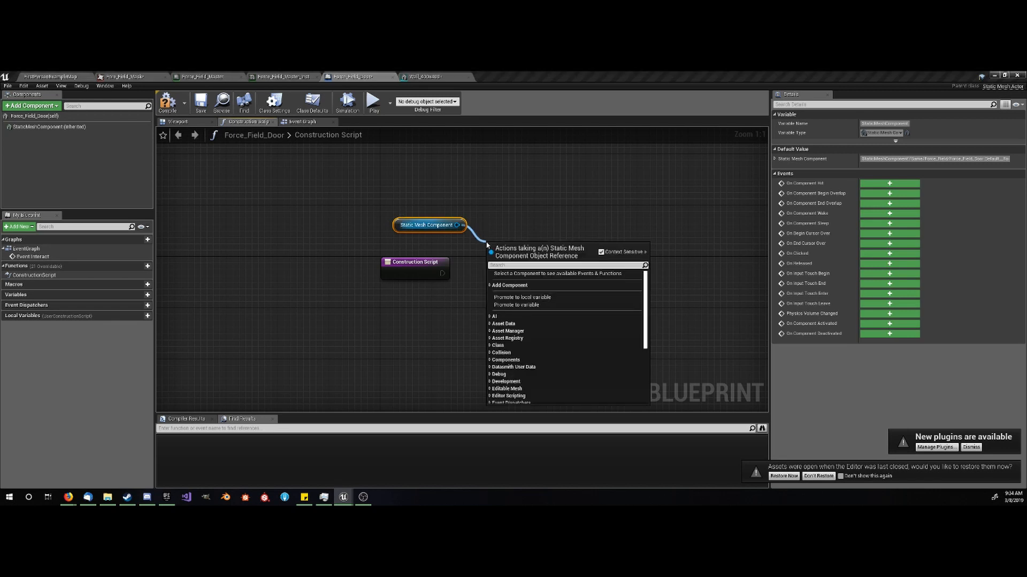
text(create)
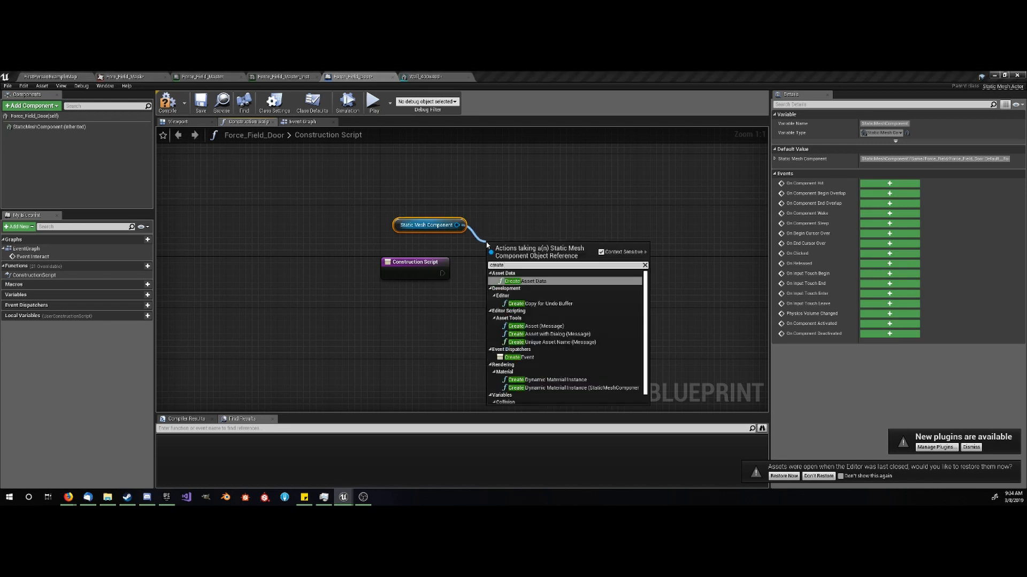
click(547, 380)
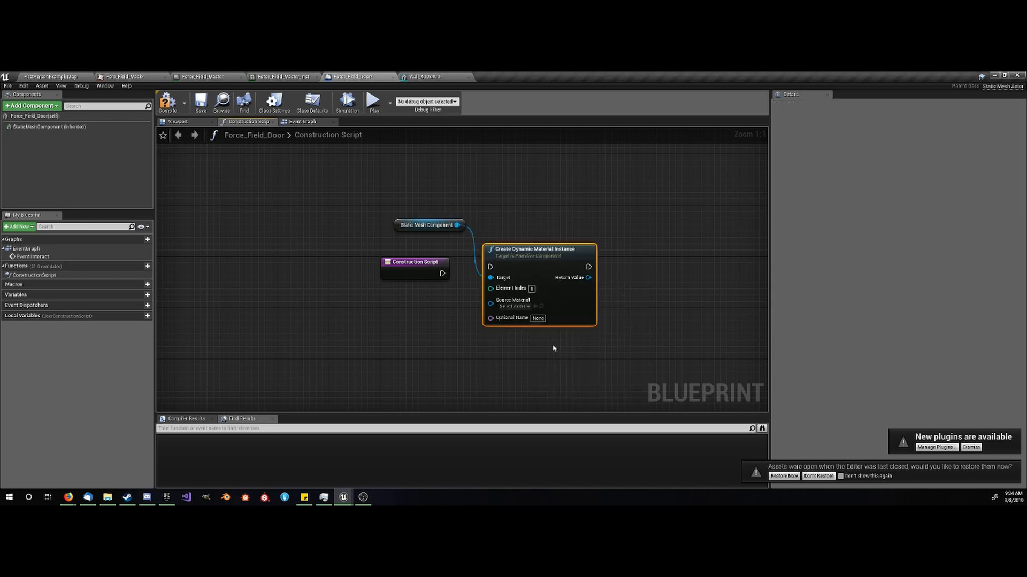
drag(490, 267, 442, 274)
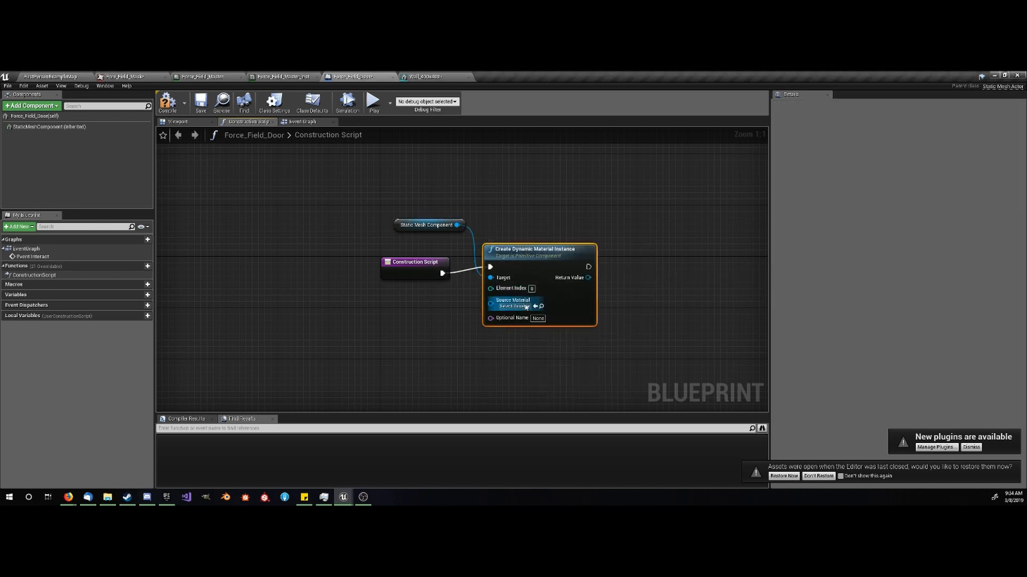
- Set the Source Material of the Create Dynamic Material Instance node to Force_Field_Master_Inst
click(524, 307)
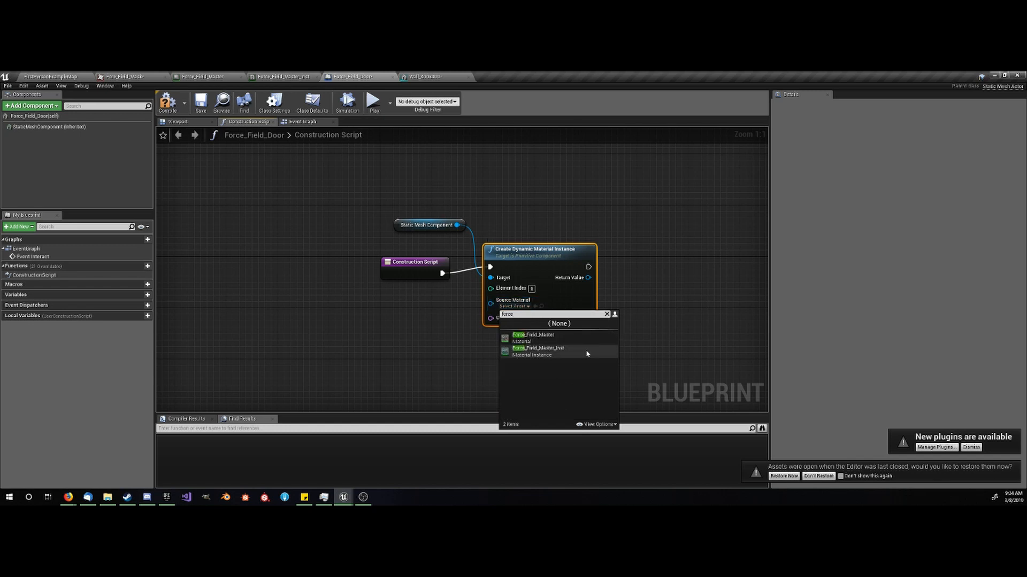
click(585, 350)
click(583, 354)
- Promote the dynamic material instance's return value to a variable named Material
drag(594, 278, 626, 284)
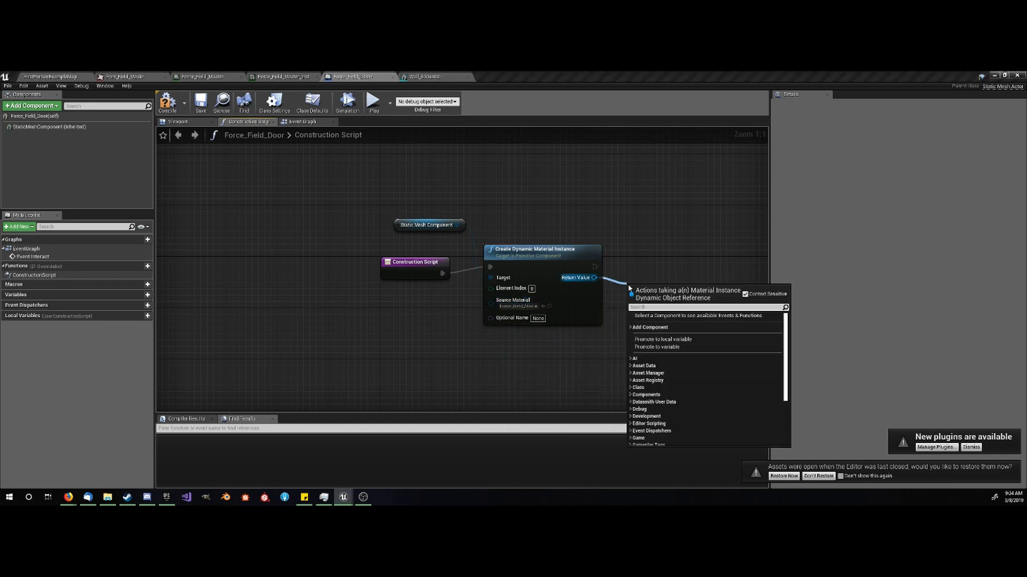
click(677, 347)
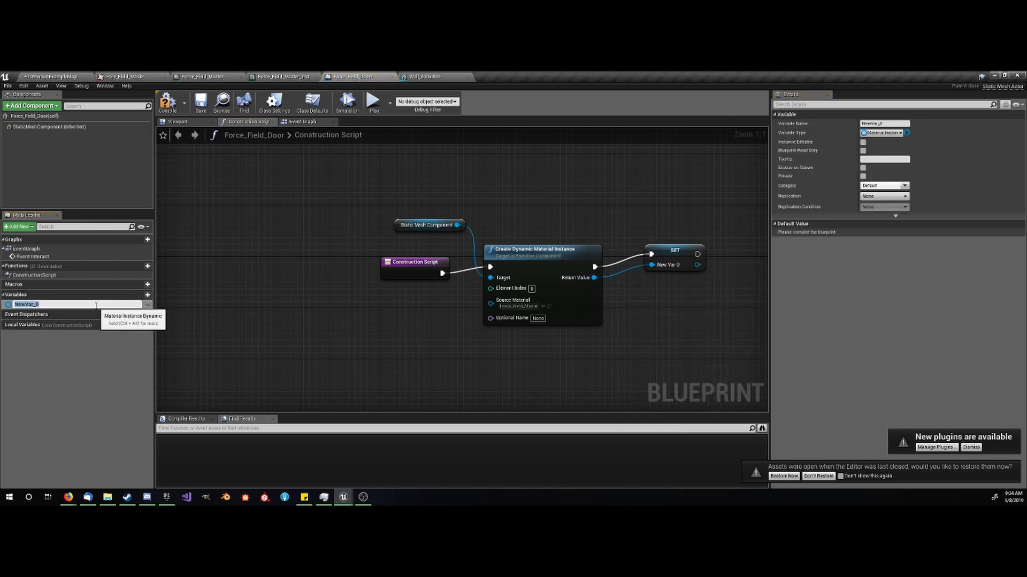
text(Material)
key(Return)
right_drag(708, 295, 618, 301)
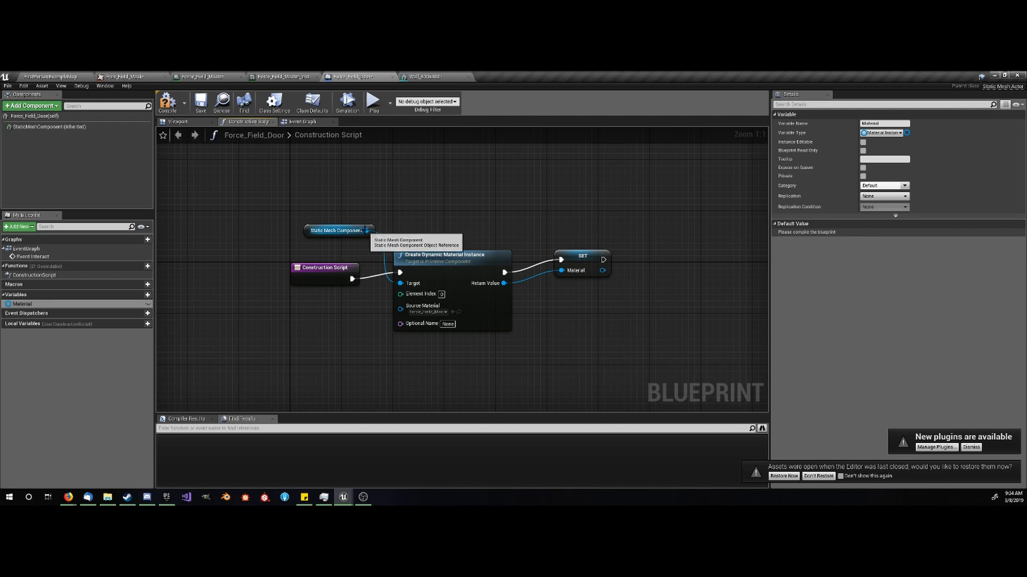
- Add a Set Material node targeting the Static Mesh Component, executed after the Material SET node and using its material output
drag(366, 230, 401, 216)
text(set mat)
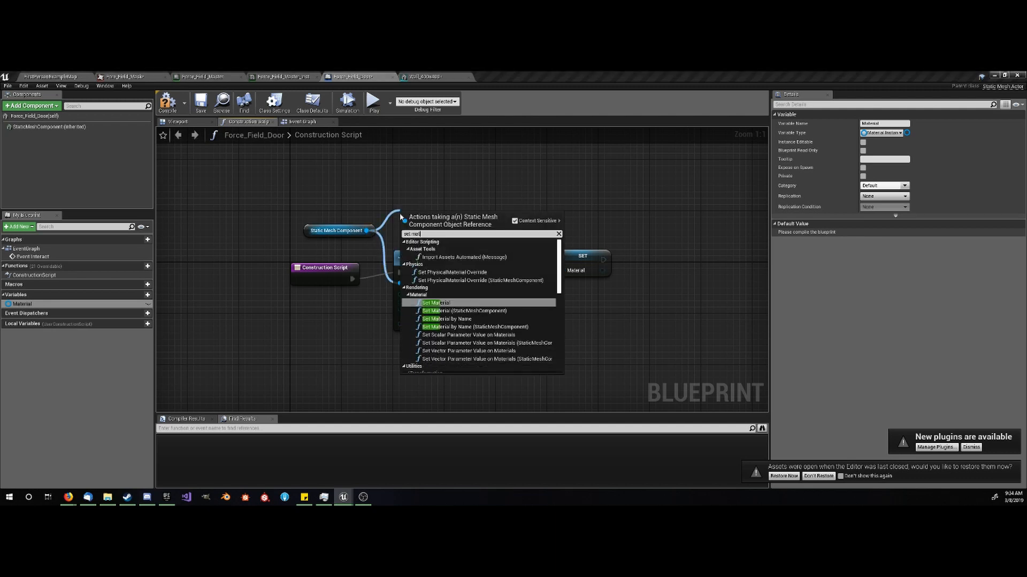
key(Return)
drag(428, 216, 604, 260)
drag(602, 271, 637, 290)
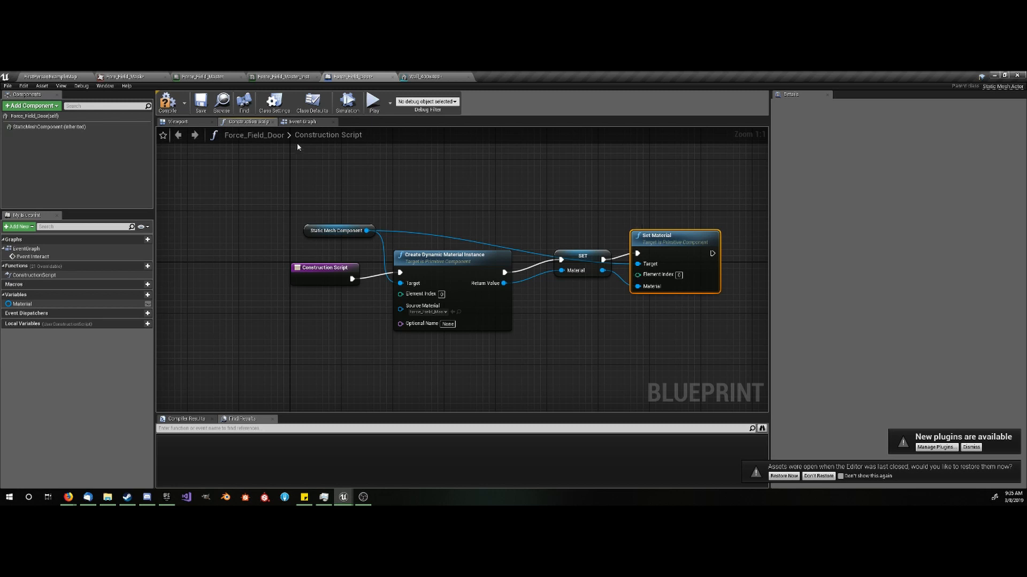
- In the Event Graph, add a Timeline node beside the FlipFlop and name it door
click(301, 122)
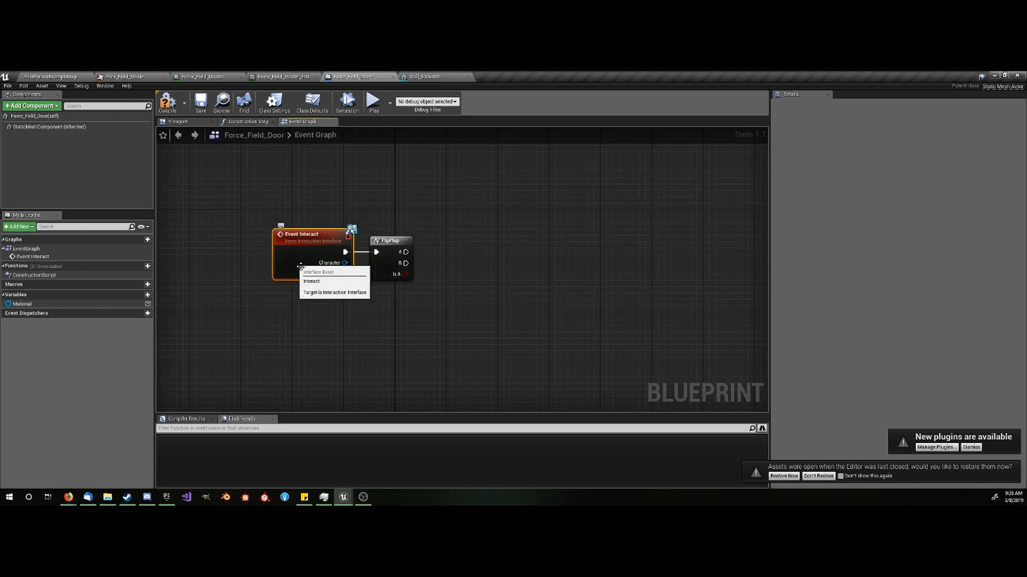
click(388, 245)
right_drag(470, 268, 416, 278)
right_click(427, 243)
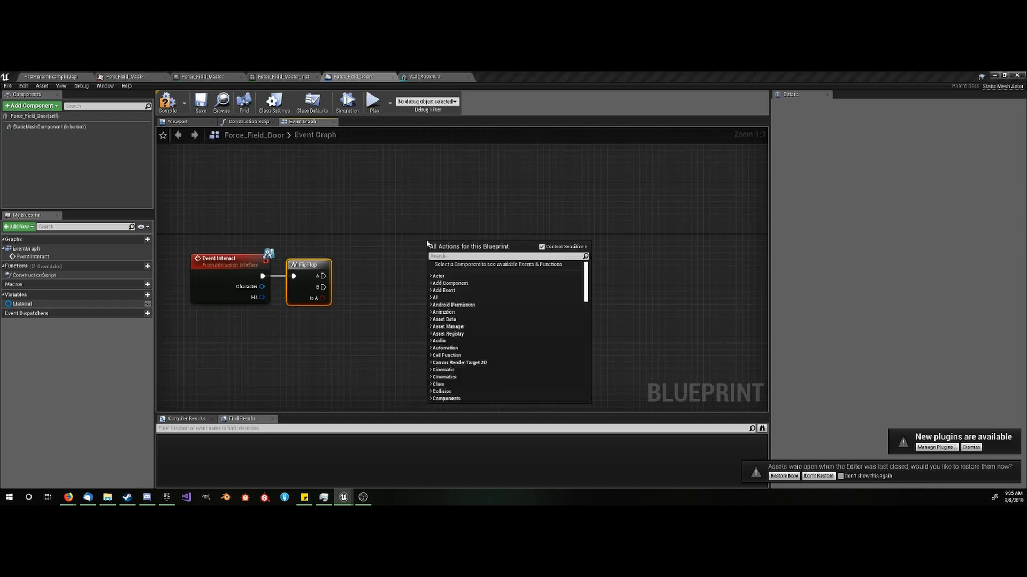
text(timeline)
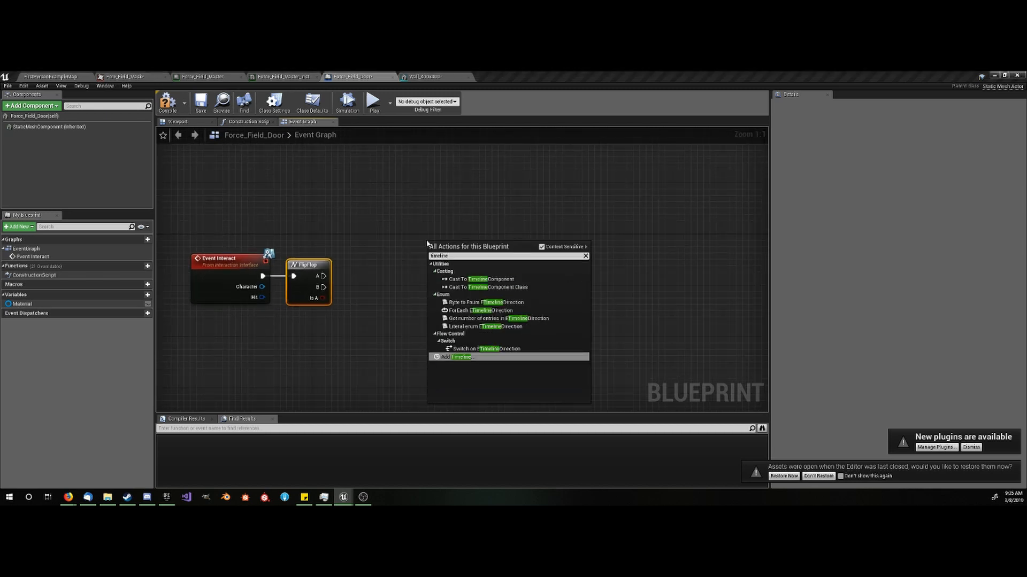
key(Return)
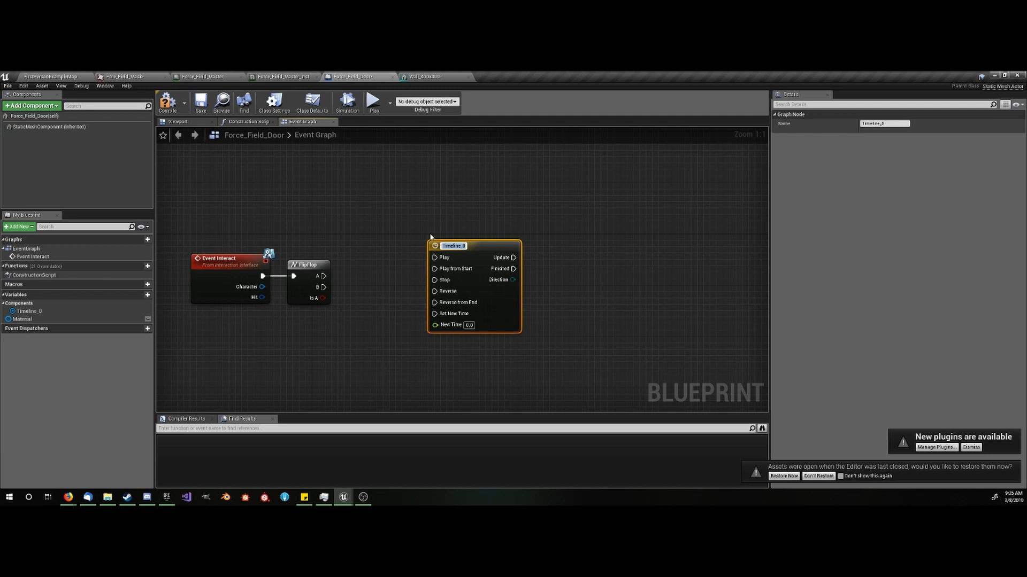
key(Return)
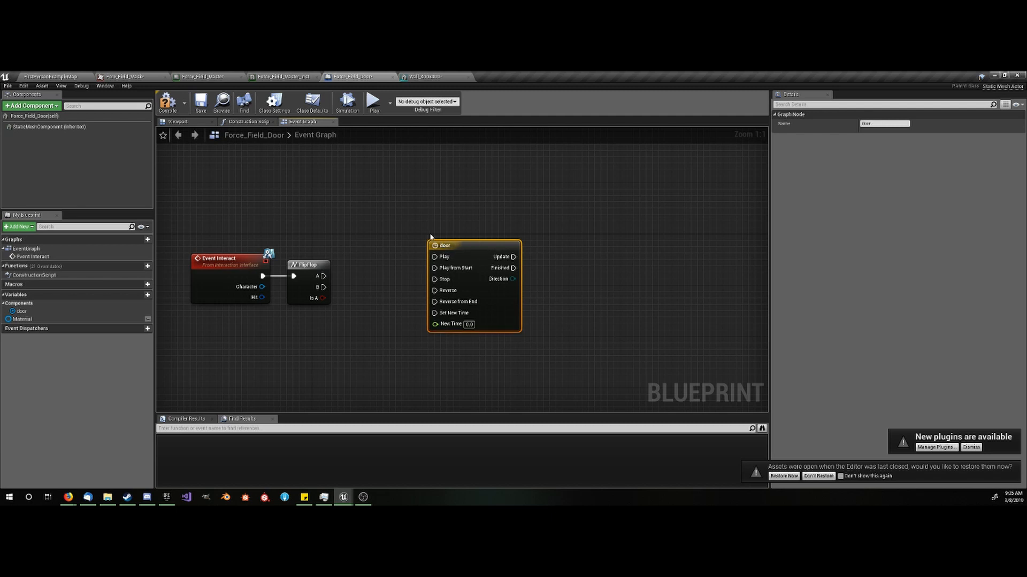
- Set the door timeline's length to 0.50 and add a float track with two keys forming a rising curve
double_click(465, 263)
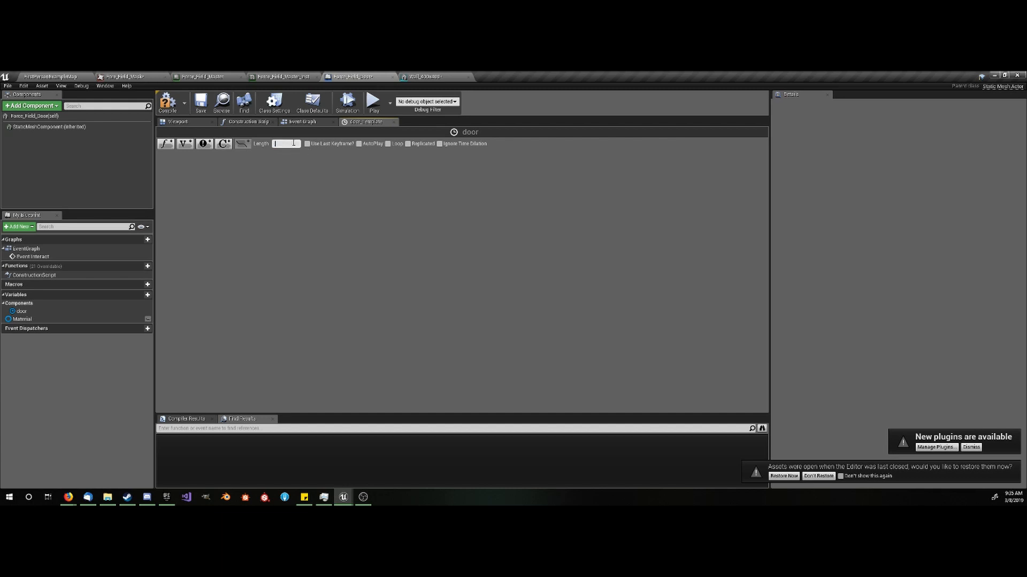
click(165, 143)
right_click(243, 215)
click(273, 224)
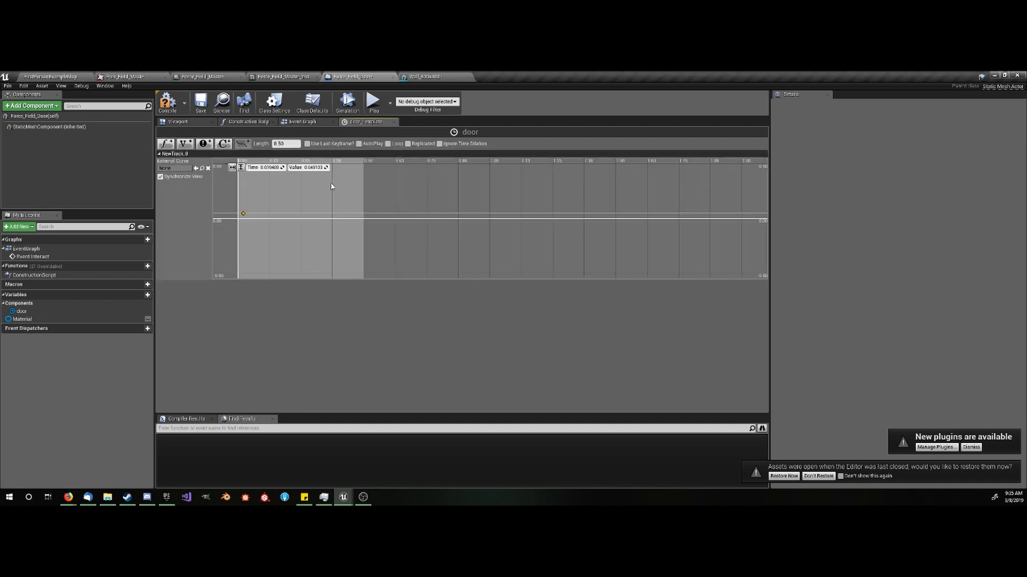
right_click(332, 183)
click(358, 192)
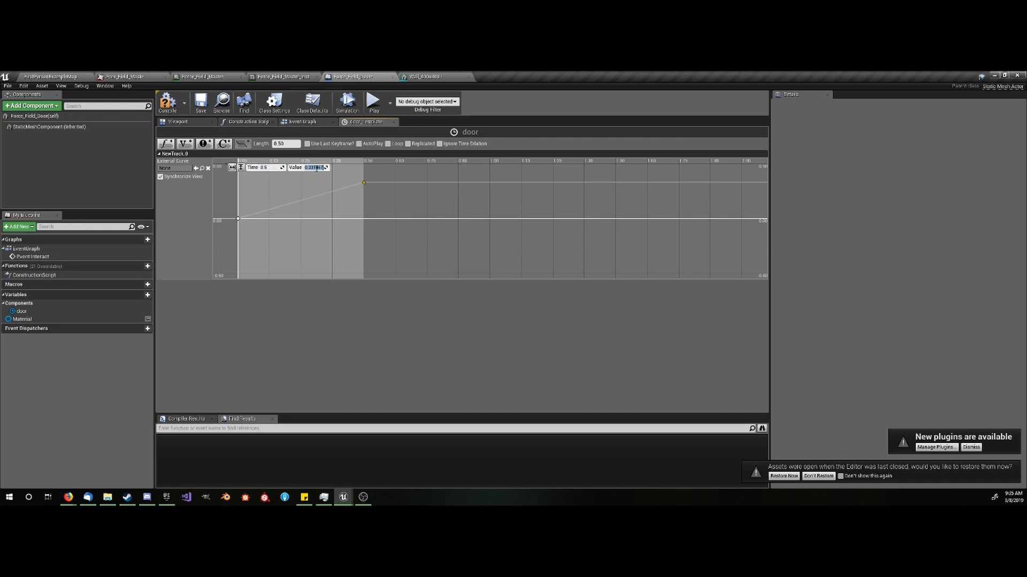
- Set the second key's value to 1 and rename the float track to Lerp
text(1)
key(Return)
scroll(336, 194, down, 3)
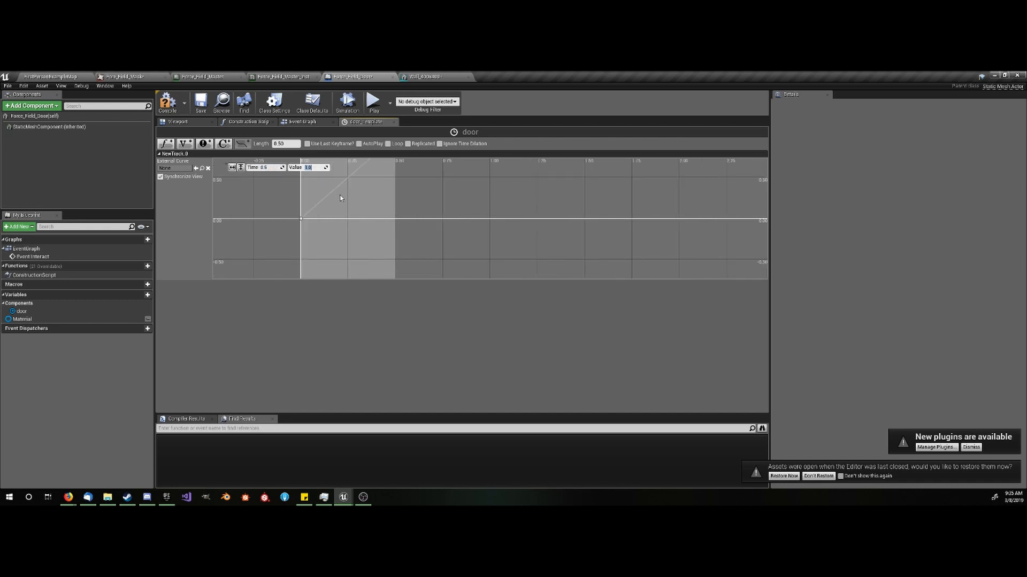
right_click(197, 155)
click(199, 156)
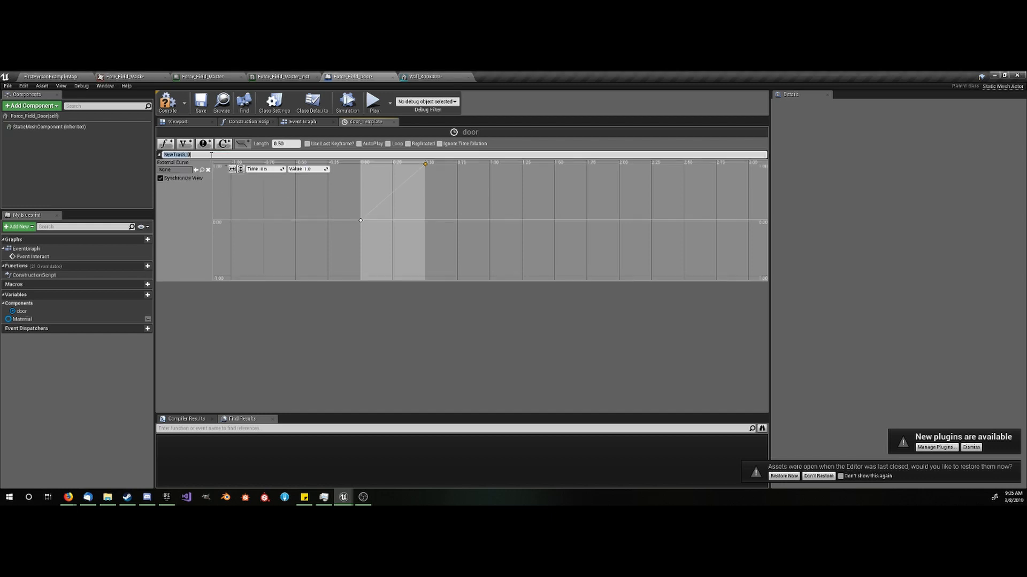
text(Lerp)
key(Return)
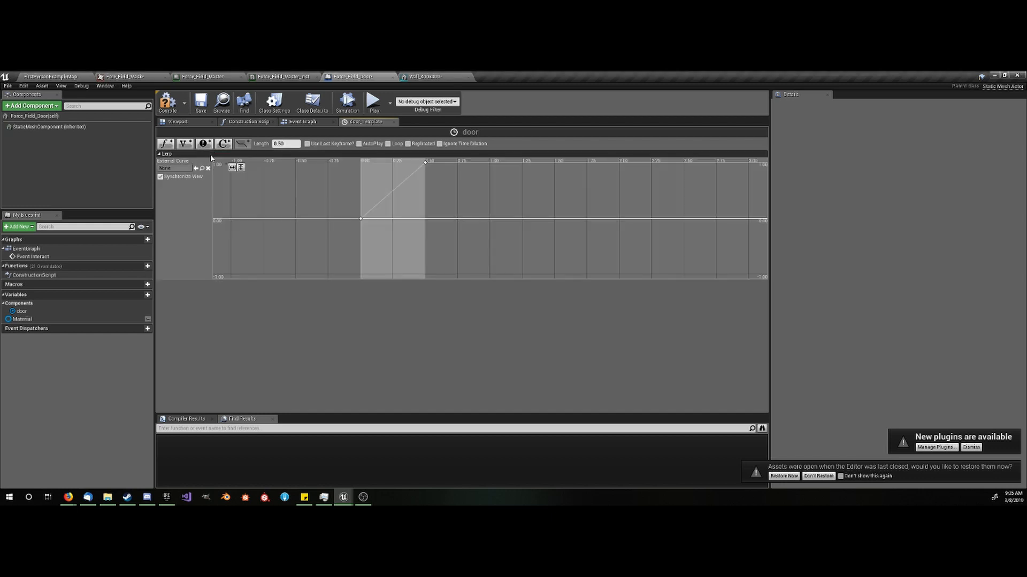
- In the Event Graph, wire the FlipFlop's A output to the door timeline's Play input and B to Reverse
click(300, 123)
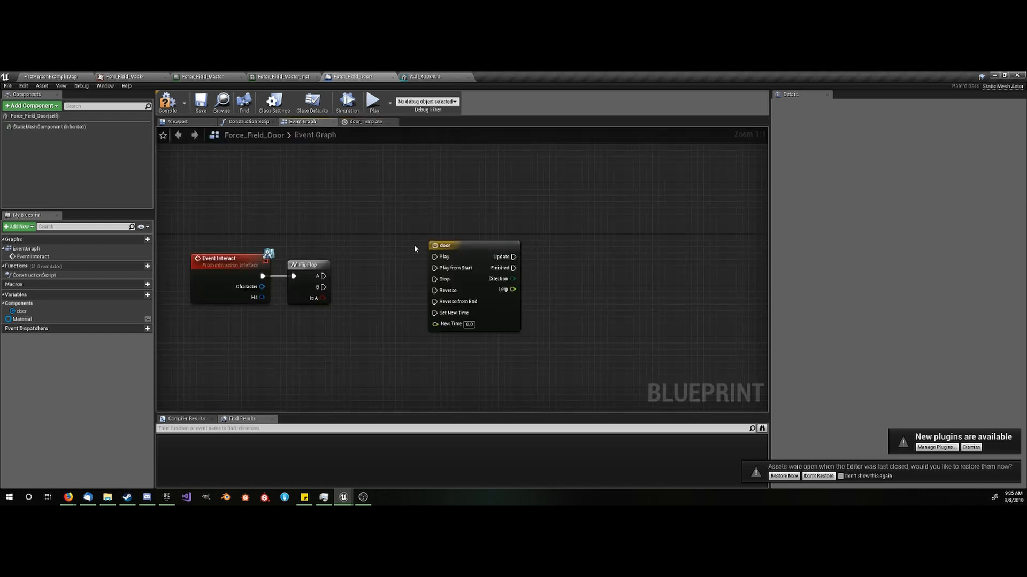
click(459, 282)
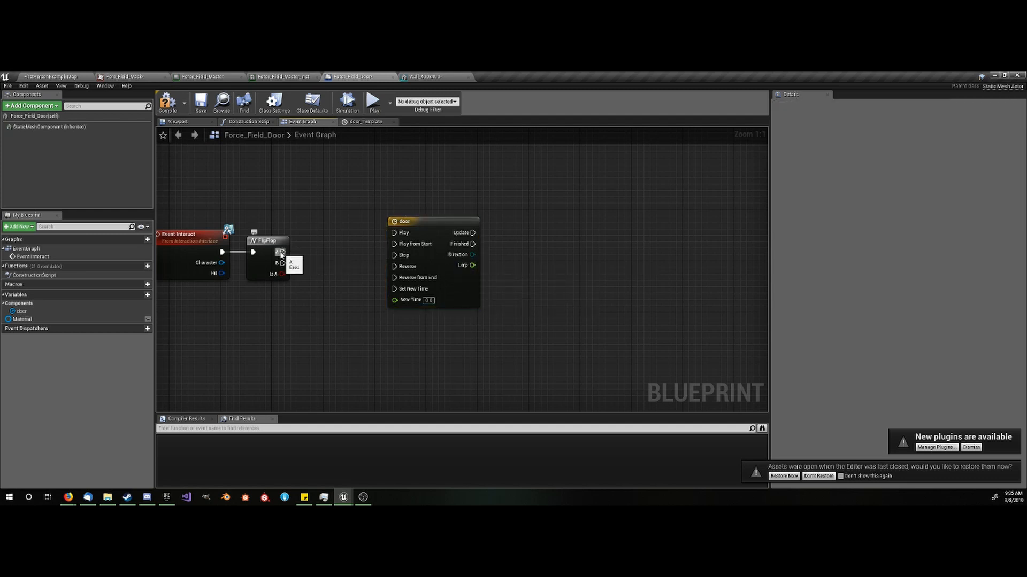
drag(281, 255, 428, 248)
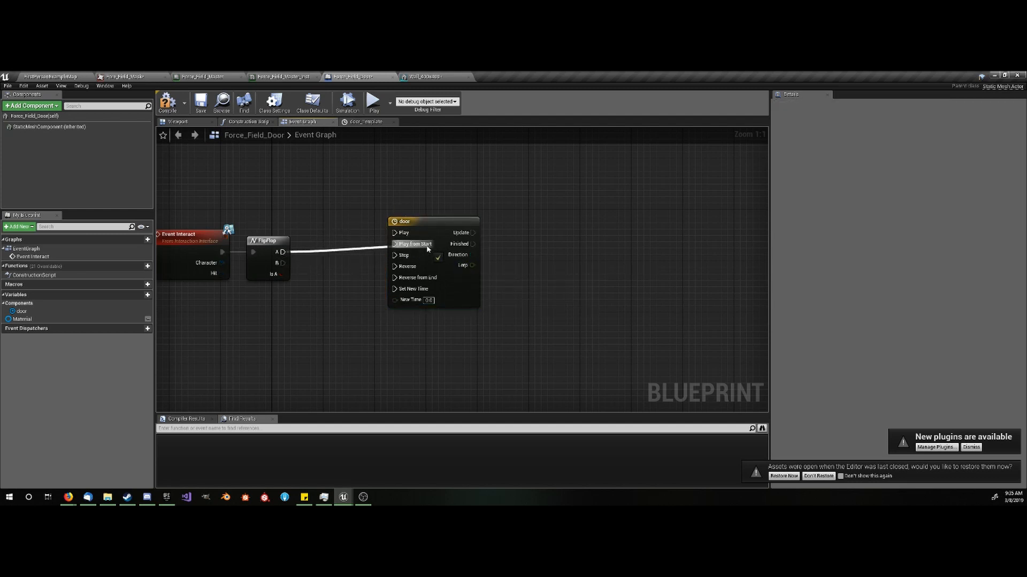
mouse_move(403, 283)
mouse_down()
mouse_move(282, 270)
mouse_move(405, 269)
mouse_up()
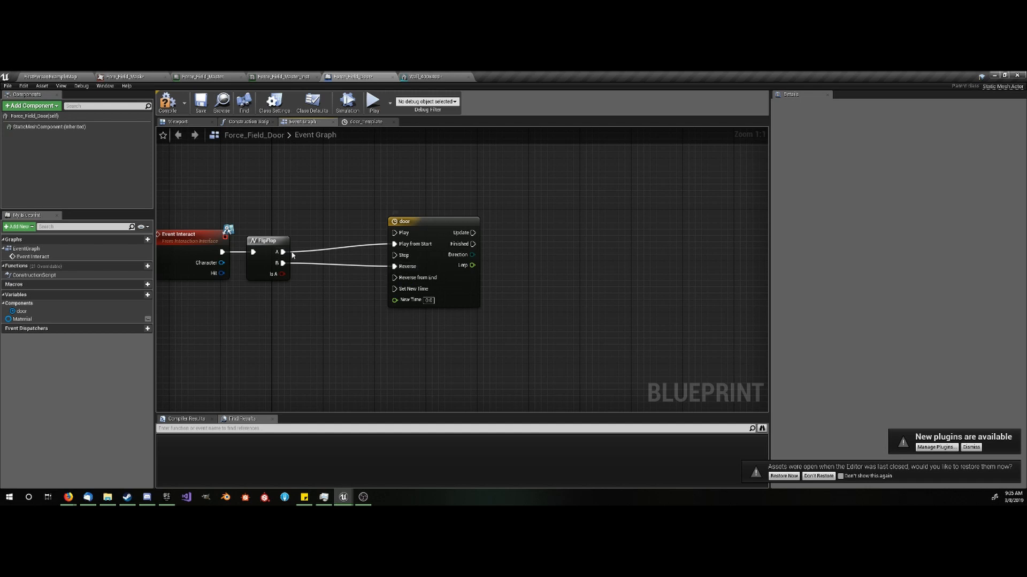
ctrl+drag(279, 252, 394, 232)
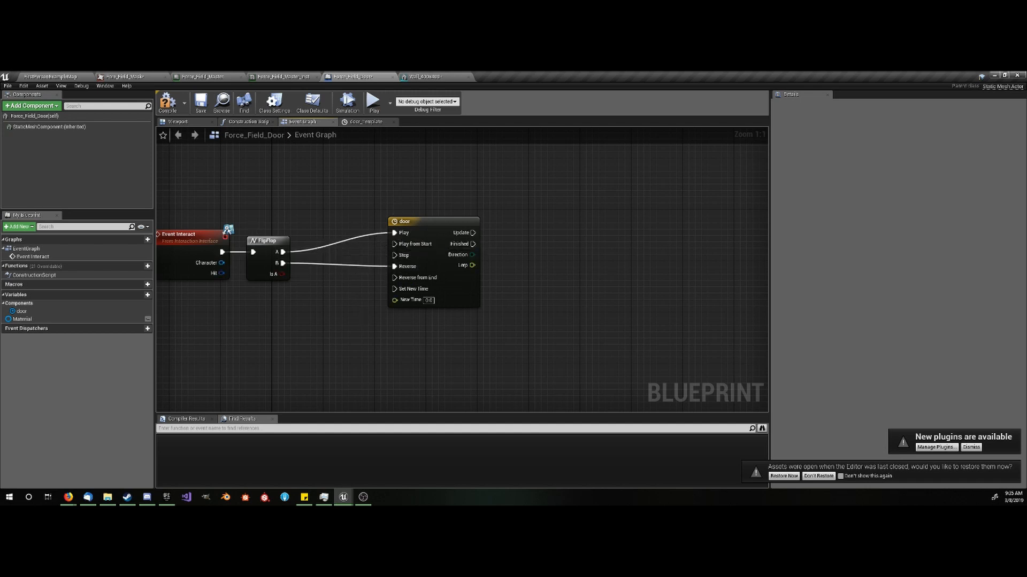
- Place a Material variable getter near the timeline and add a Set Scalar Parameter Value node targeting it
right_drag(371, 311, 295, 317)
drag(392, 292, 333, 300)
click(376, 289)
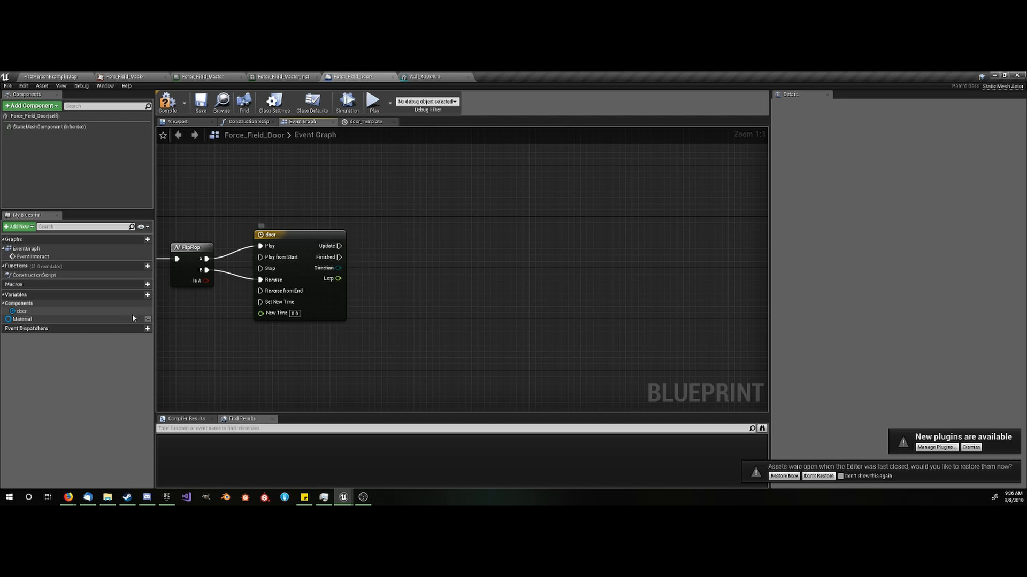
drag(133, 318, 382, 218)
click(342, 198)
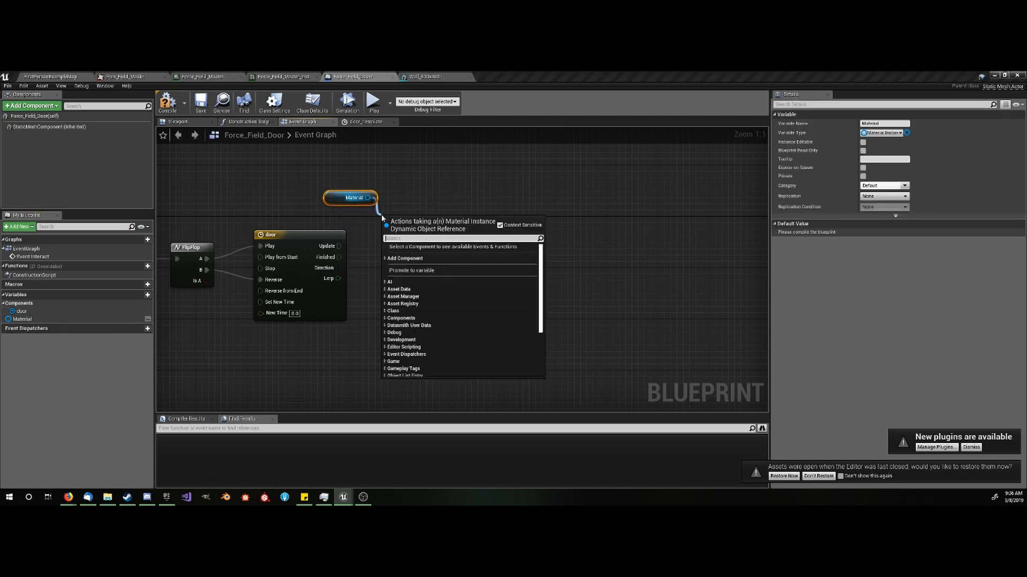
text(set sca)
key(BackSpace)
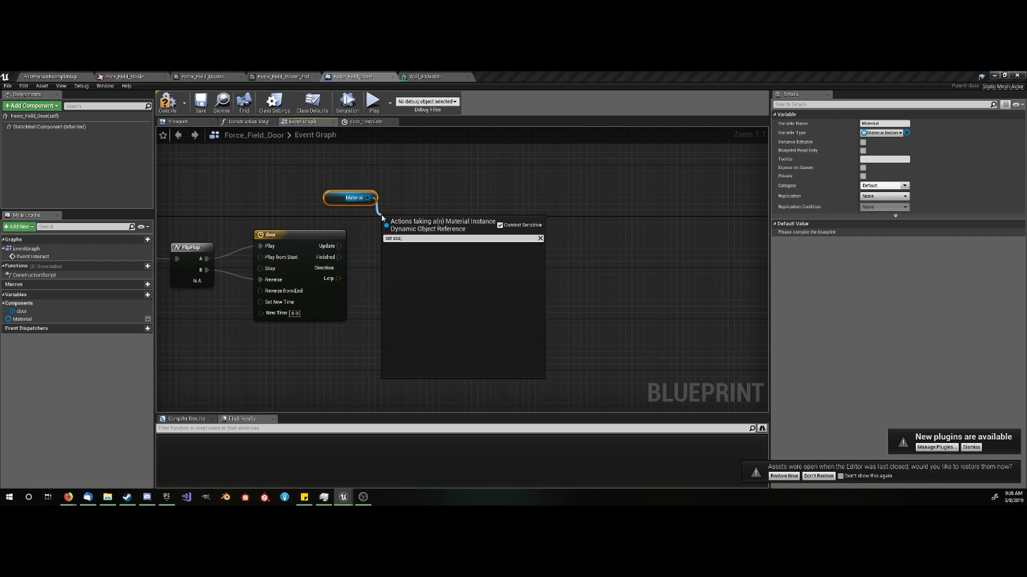
key(Return)
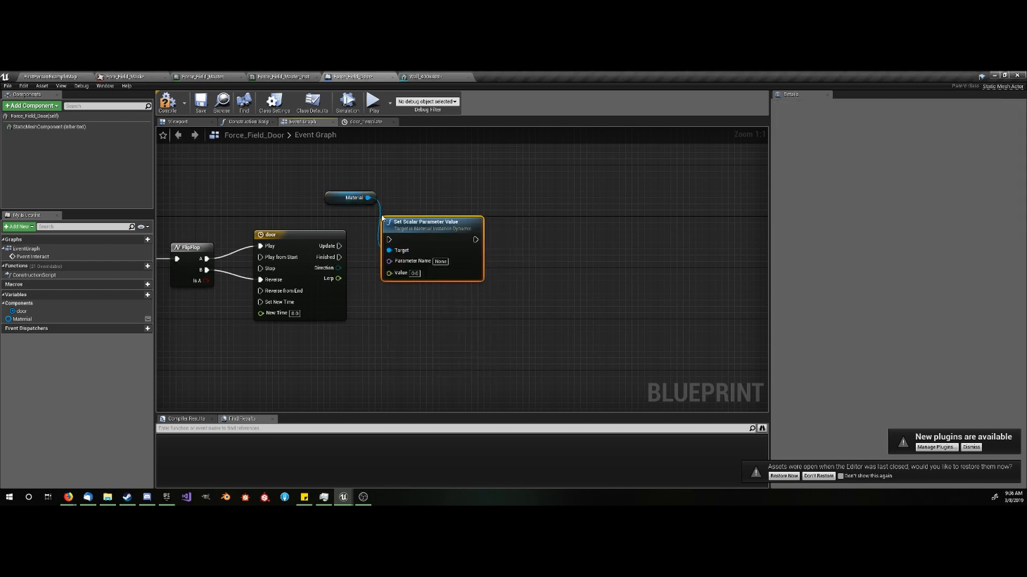
- Copy the Dissolve_Ammount parameter name from the Force_Field_Master material into the Set Scalar Parameter Value node's Parameter Name
click(238, 76)
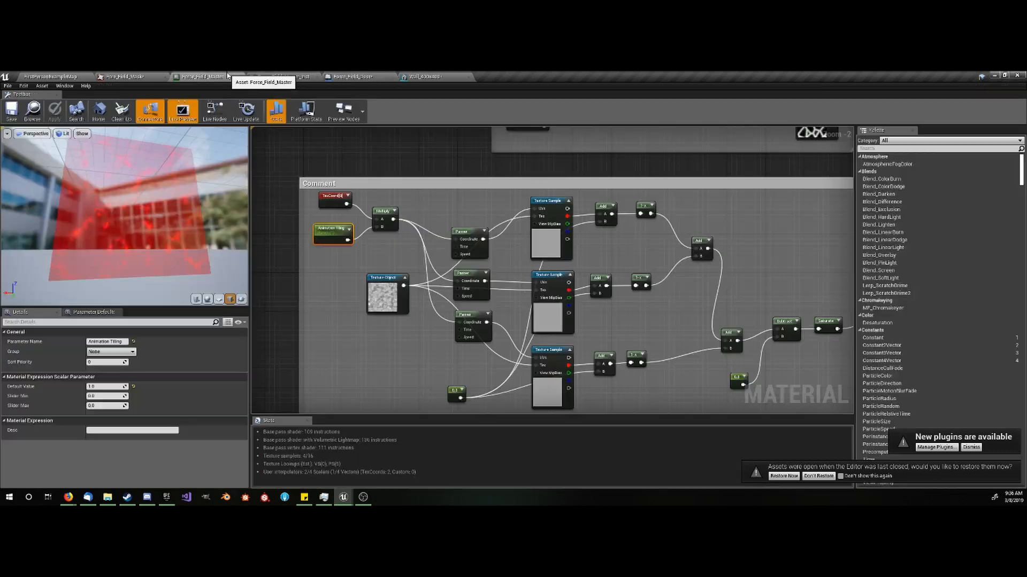
right_drag(422, 380, 399, 230)
scroll(403, 235, down, 5)
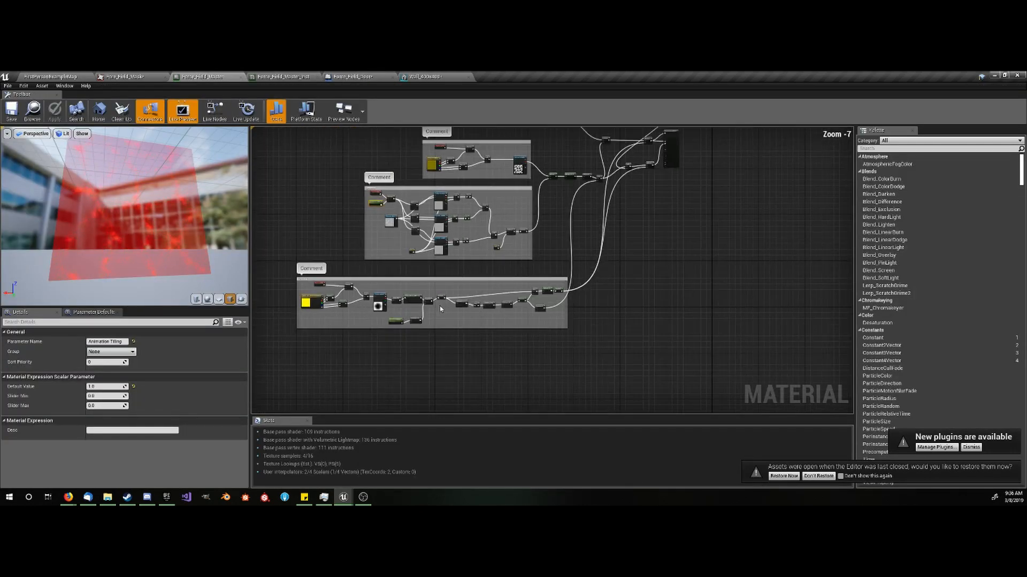
scroll(395, 323, up, 5)
click(384, 327)
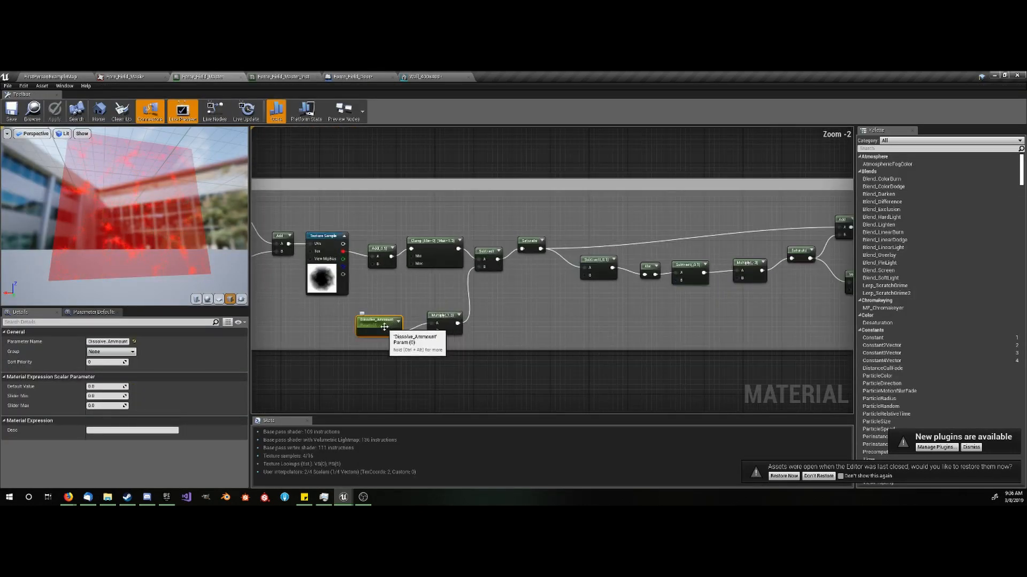
click(111, 342)
key(ctrl+c)
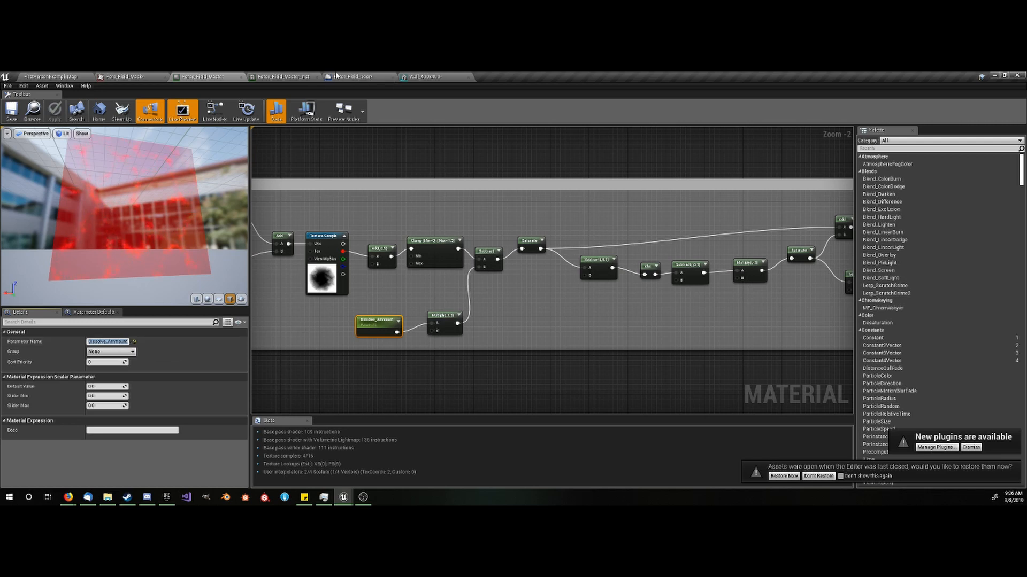
click(355, 77)
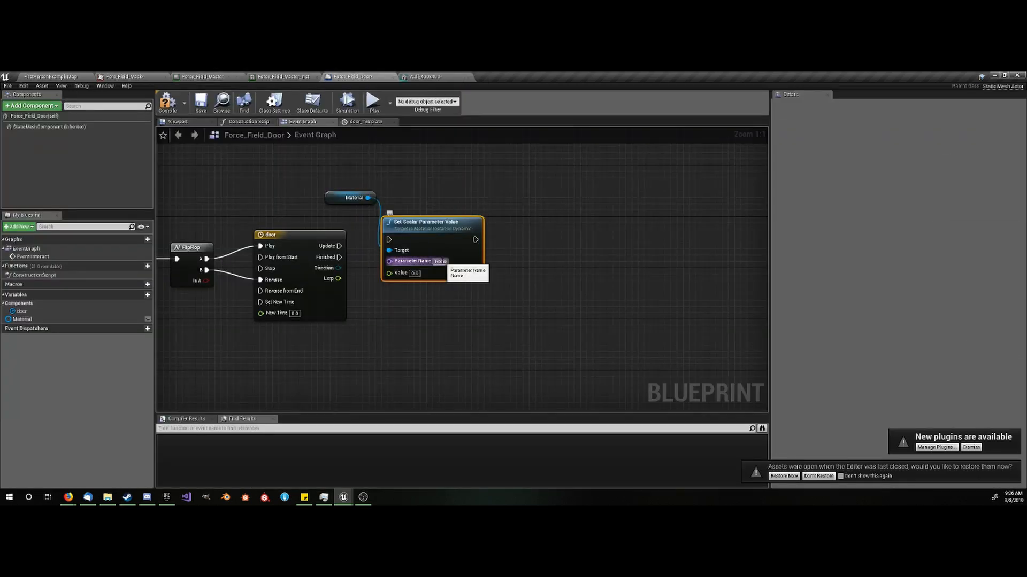
click(440, 261)
key(ctrl+v)
click(488, 338)
- Wire the door timeline's Update output into the Set Scalar Parameter Value node and its Lerp output into Value
drag(389, 239, 457, 230)
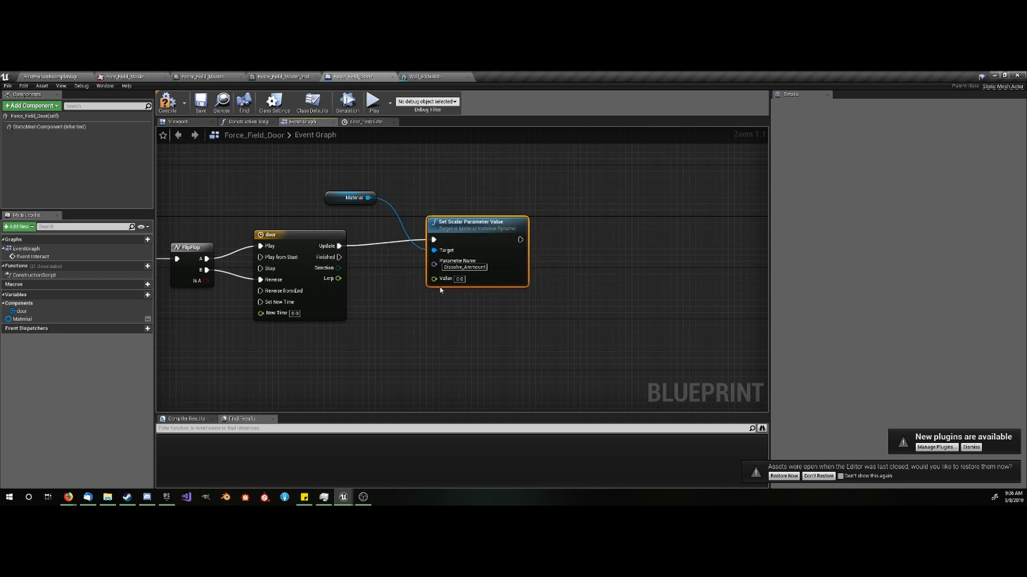
drag(444, 284, 339, 278)
right_drag(431, 309, 434, 310)
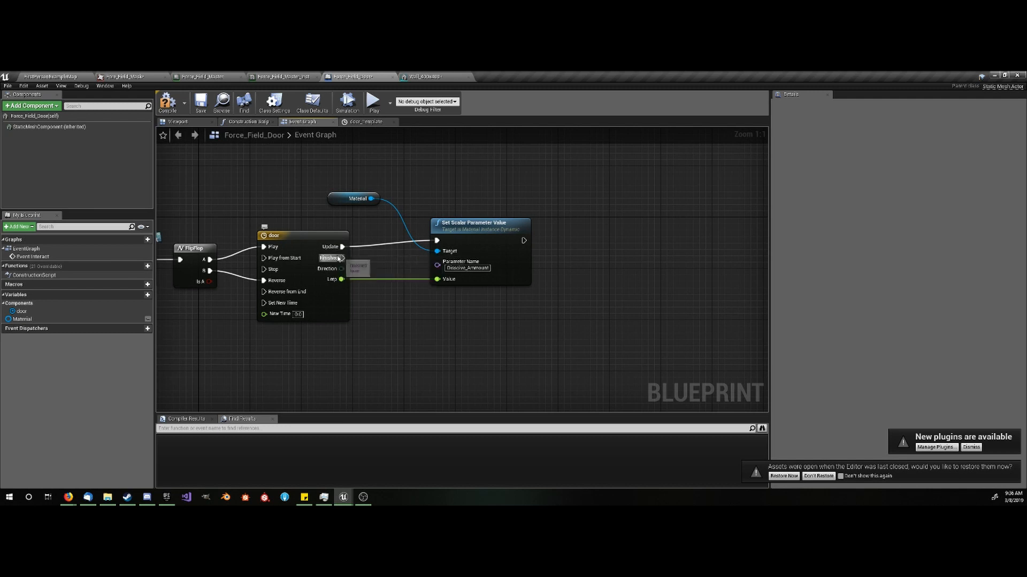
- Add a Switch on ETimelineDirection node fed by the timeline's Direction, execute it from Finished, and place it below the parameter node
drag(339, 259, 402, 320)
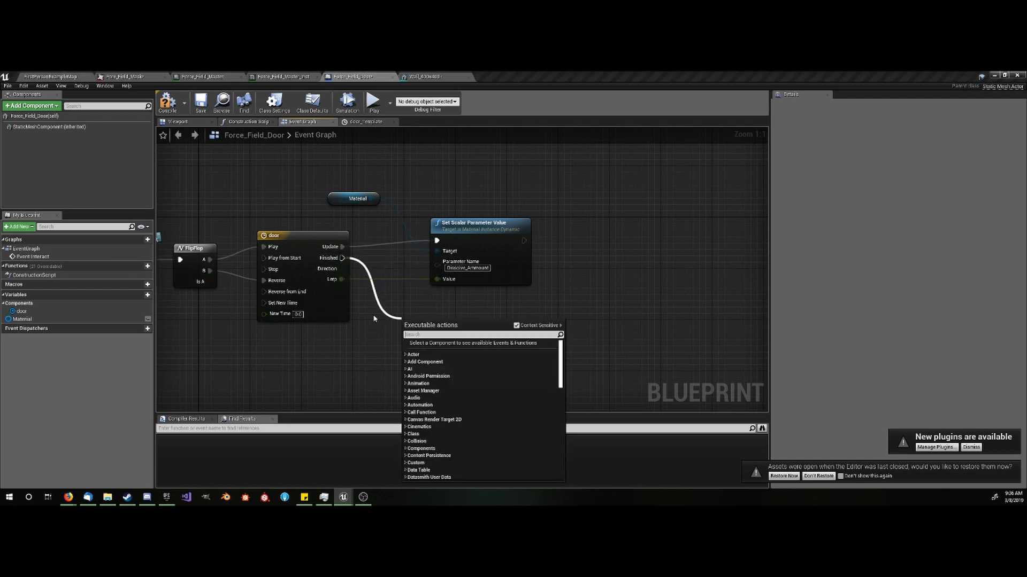
click(376, 296)
drag(341, 269, 402, 332)
text(swit)
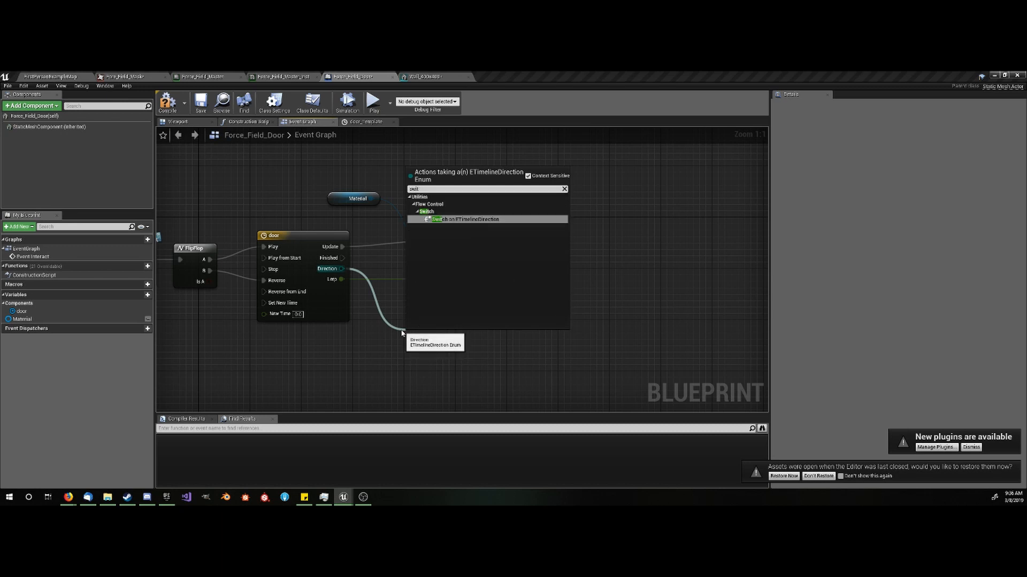
key(Return)
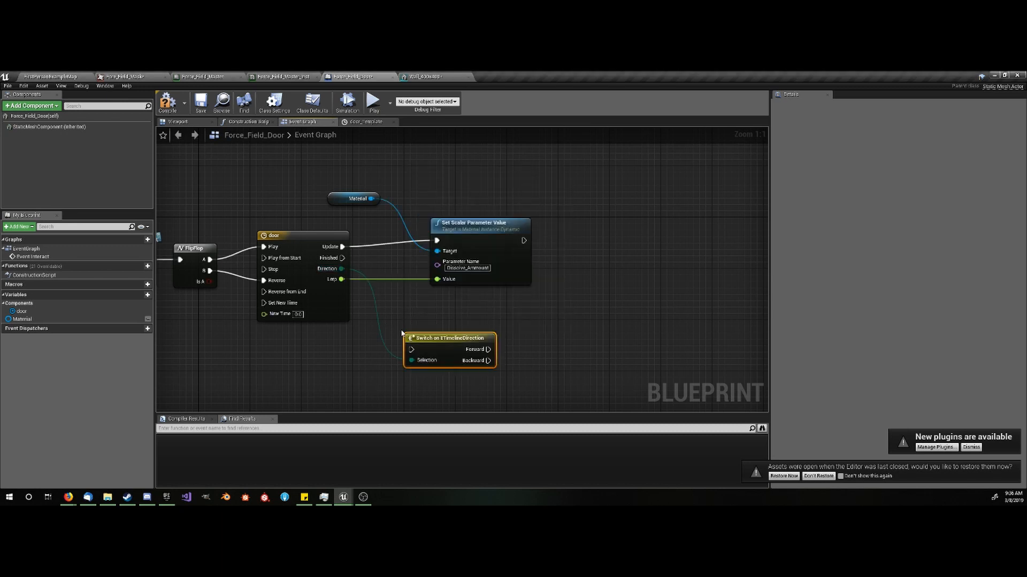
drag(412, 361, 343, 259)
right_drag(431, 309, 343, 283)
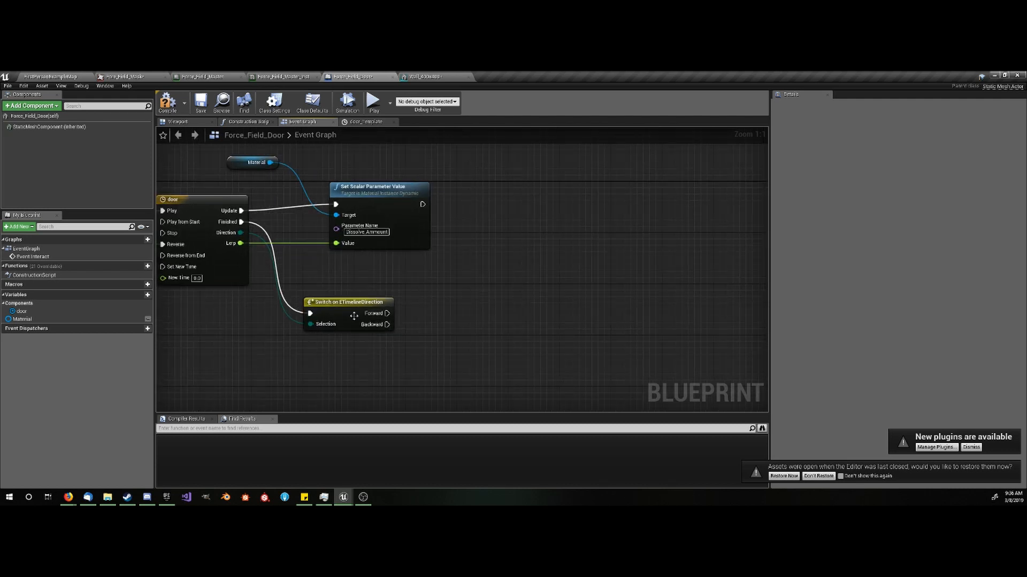
drag(353, 316, 364, 360)
right_drag(395, 360, 367, 337)
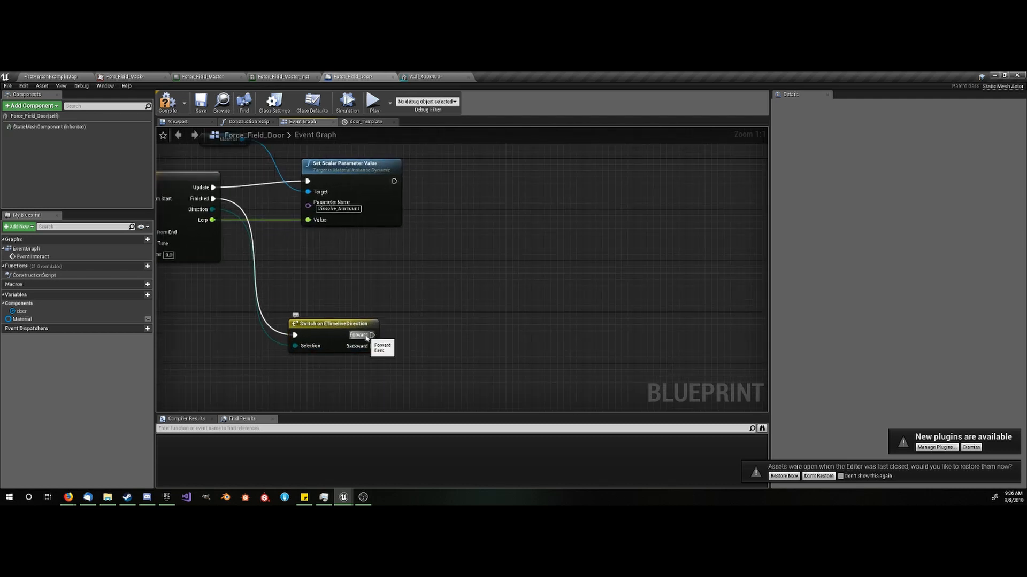
- Place a Static Mesh Component reference above the direction switch
drag(372, 335, 400, 286)
click(345, 273)
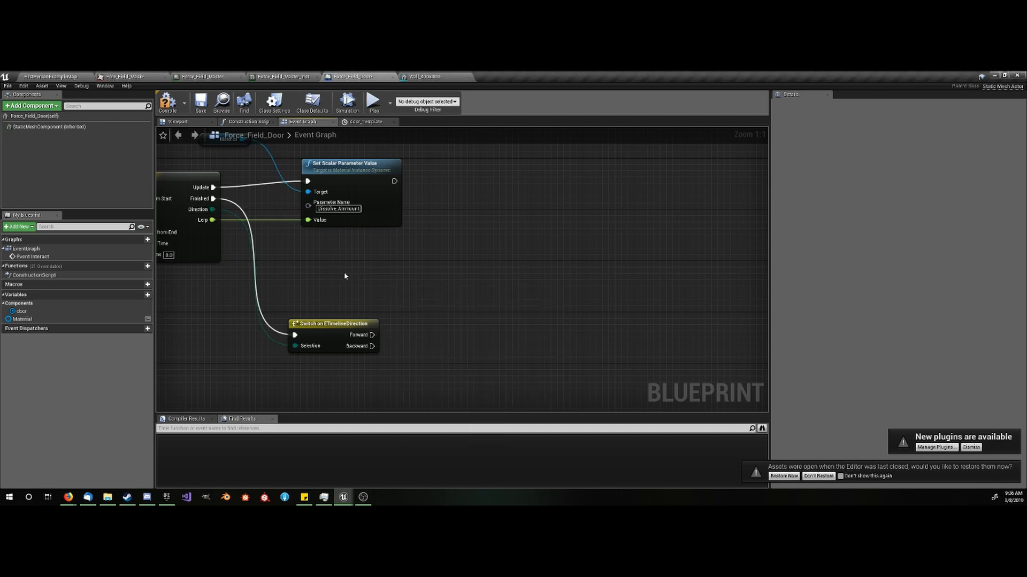
right_drag(345, 273, 401, 289)
drag(64, 127, 357, 271)
click(376, 309)
right_drag(376, 310, 323, 274)
drag(376, 313, 401, 281)
click(363, 256)
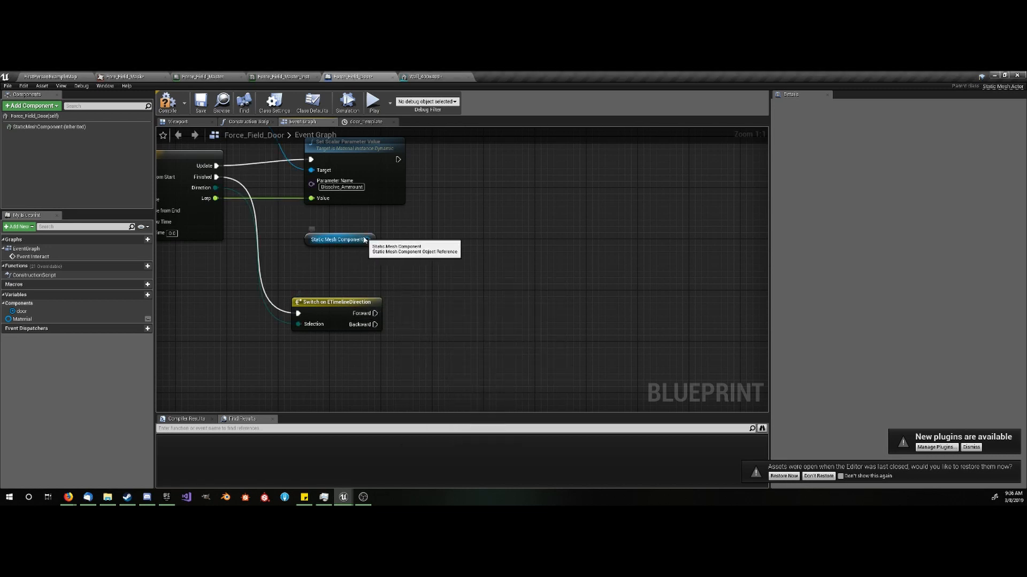
- Add a Set Collision Enabled node targeting the Static Mesh Component and execute it from the switch's Forward output
drag(368, 240, 397, 262)
text(set colo)
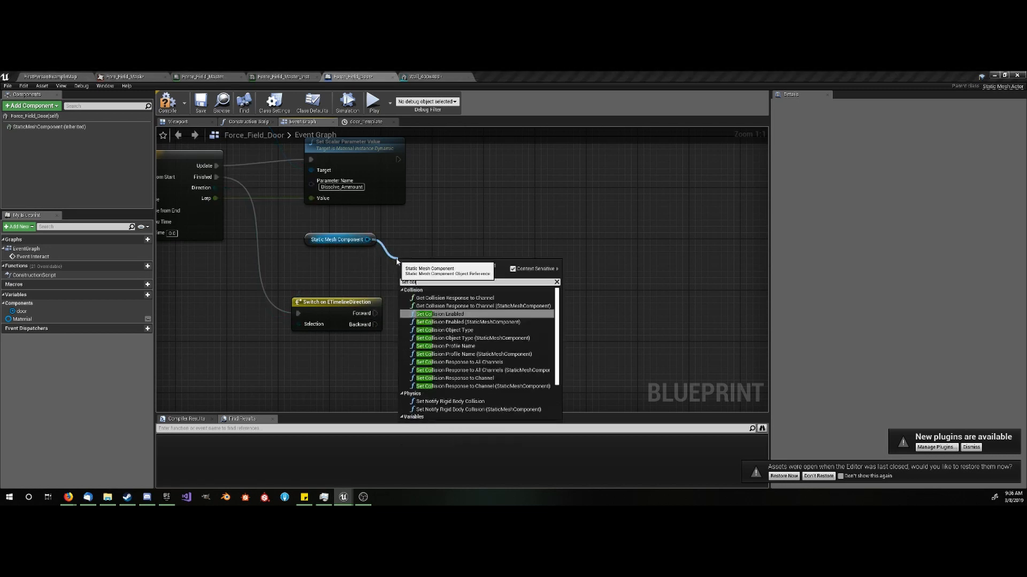
key(Return)
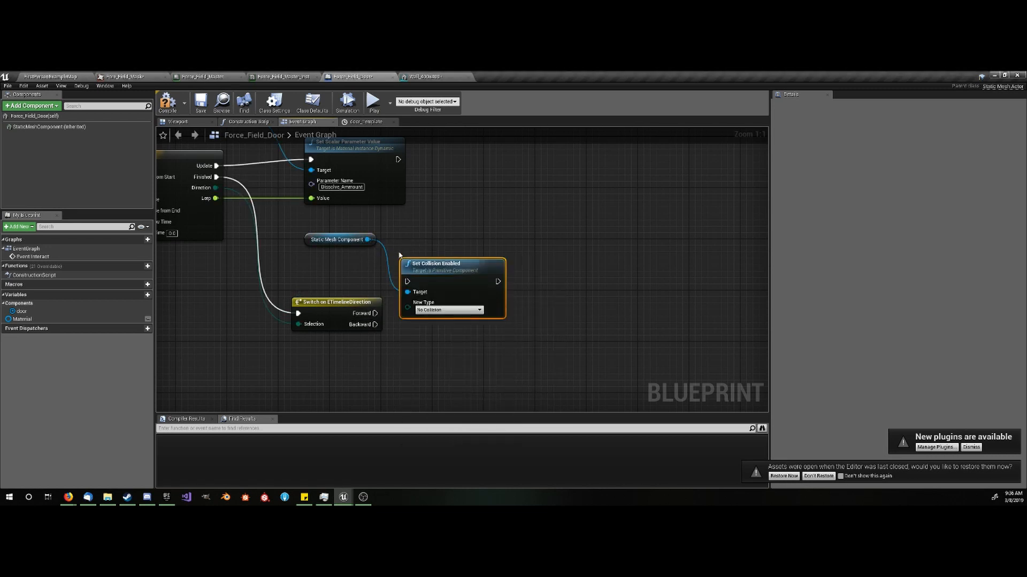
mouse_move(408, 270)
mouse_down()
mouse_move(421, 238)
mouse_move(405, 282)
mouse_up()
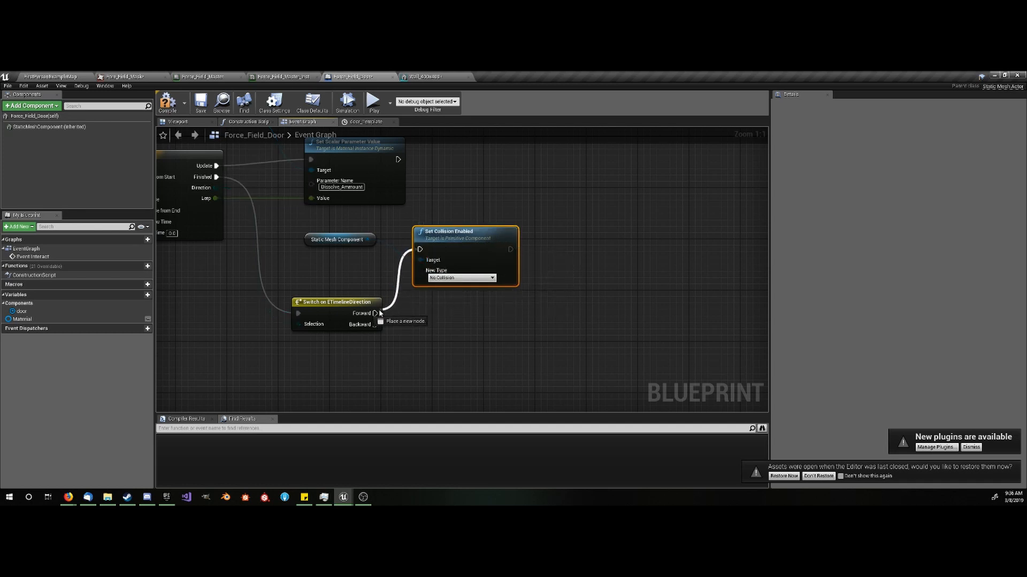
drag(380, 313, 377, 314)
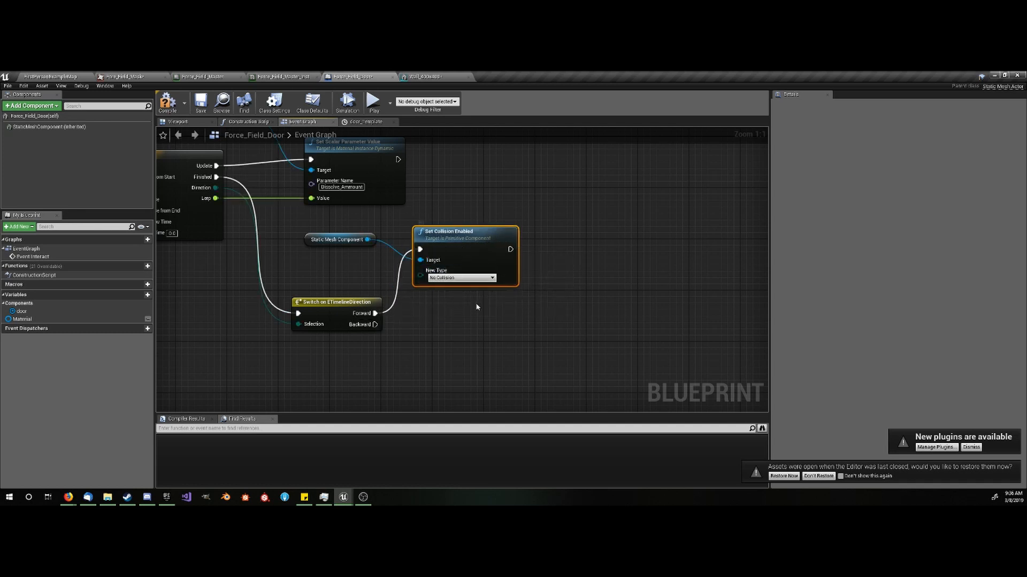
- Duplicate Set Collision Enabled for the Backward output, set to Collision Enabled (Query and Physics), targeting the Static Mesh Component
key(ctrl+w)
drag(375, 324, 414, 326)
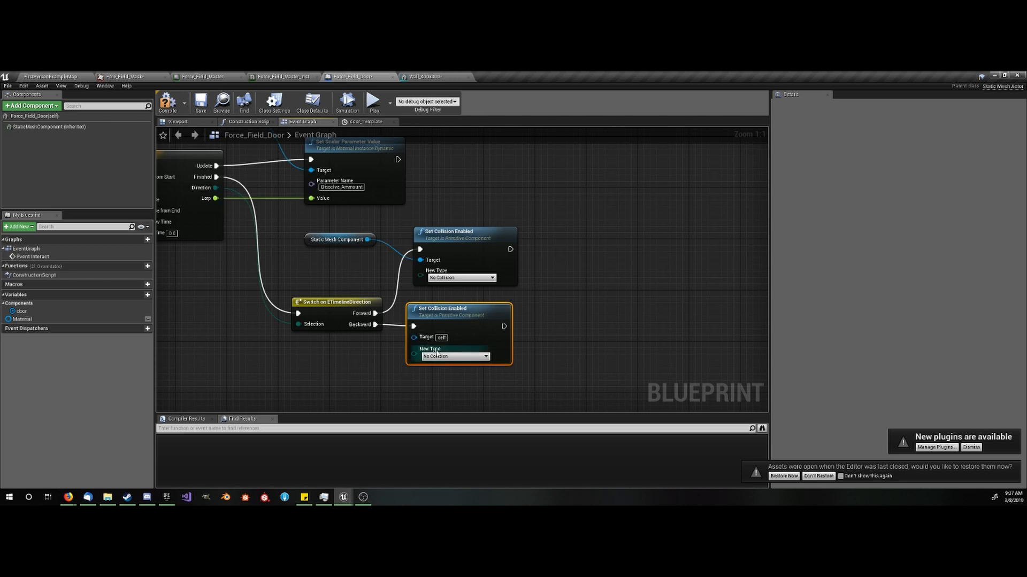
click(437, 356)
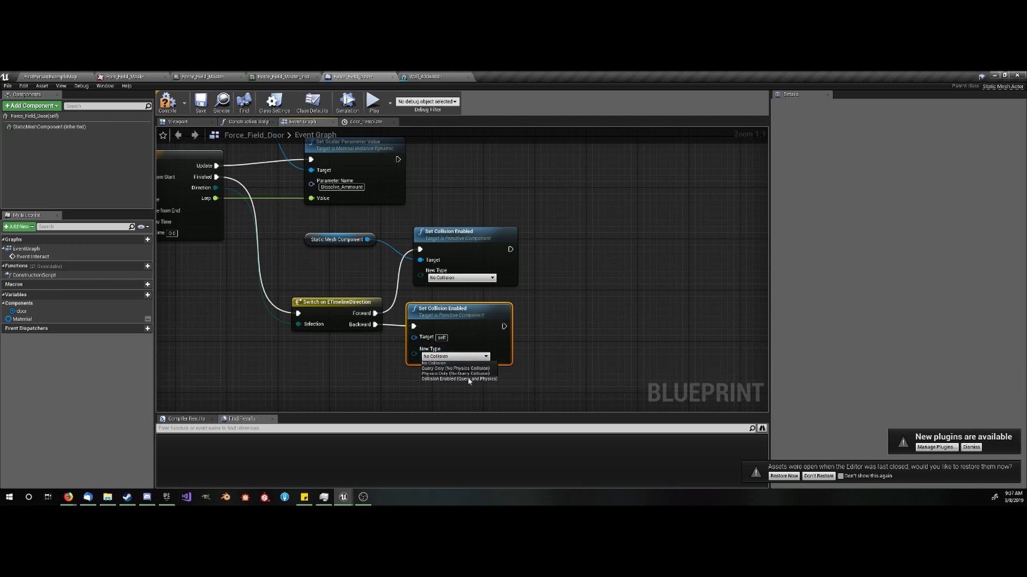
click(468, 379)
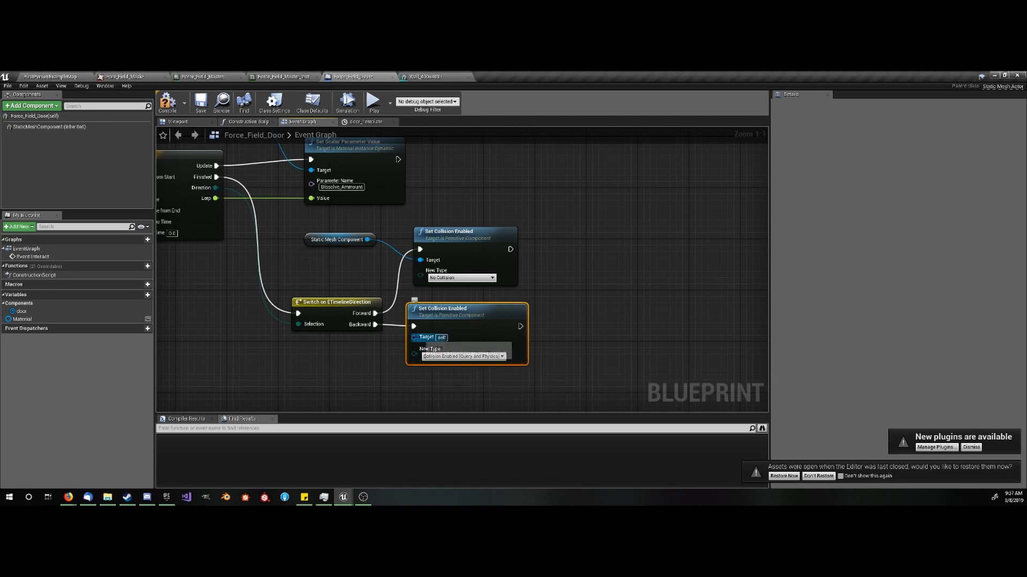
drag(414, 338, 323, 262)
click(364, 251)
- Compile and save the Force_Field_Door blueprint
click(160, 110)
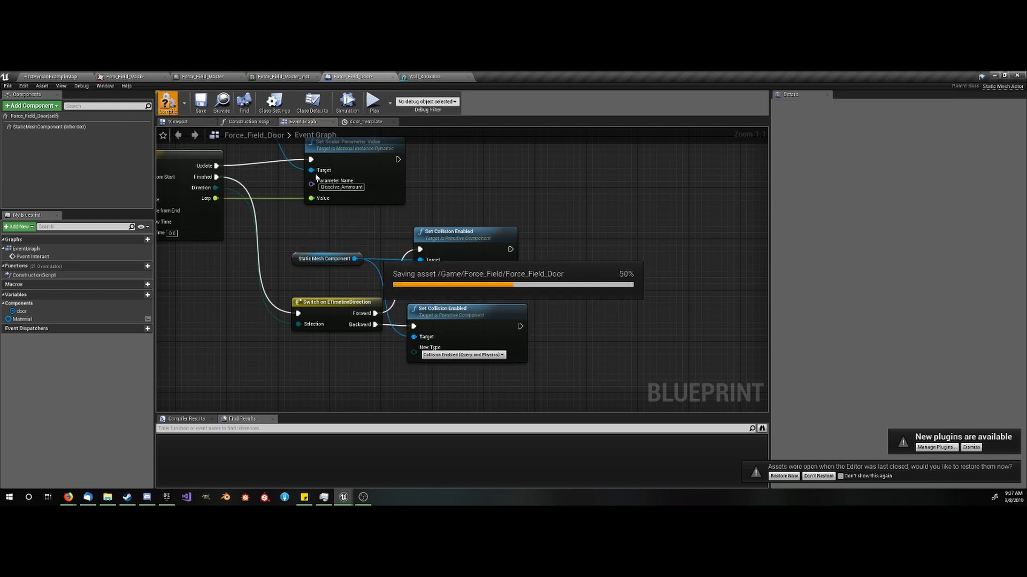
right_drag(372, 236, 388, 237)
scroll(388, 238, down, 3)
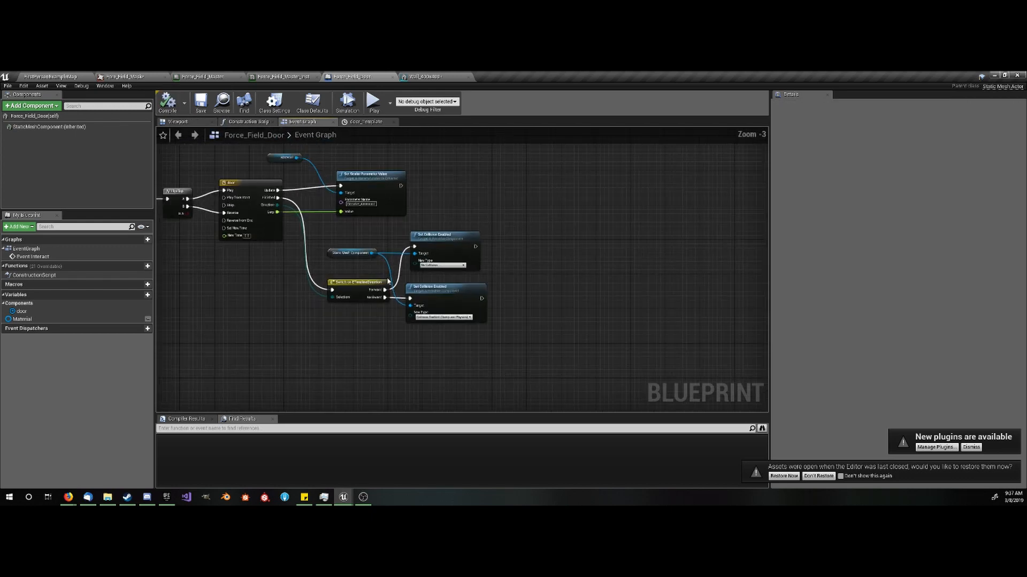
- Place a Force_Field_Door in the level and move it along X to beside the First Person Template floor text
click(71, 76)
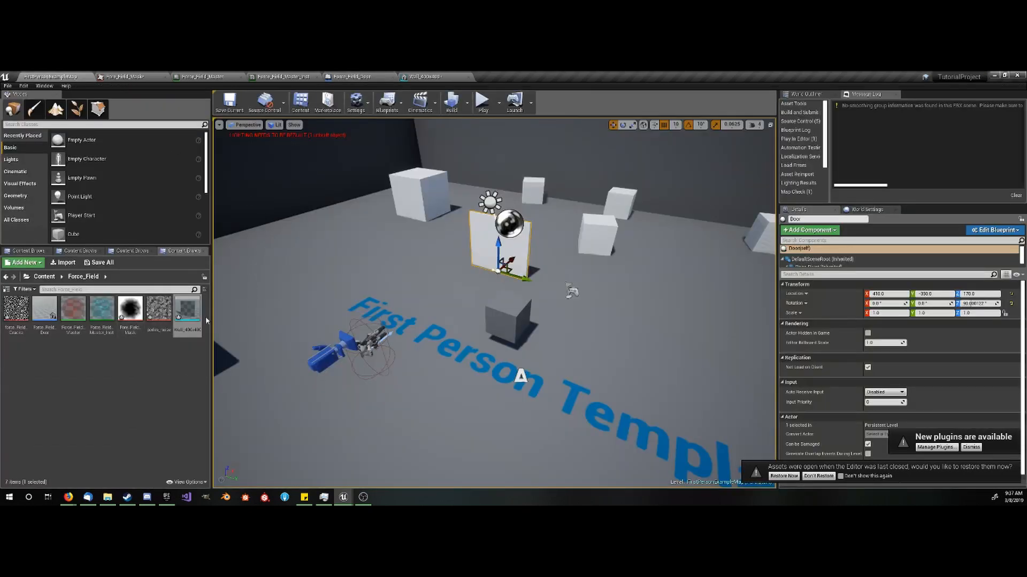
drag(44, 310, 410, 290)
click(433, 291)
key(f)
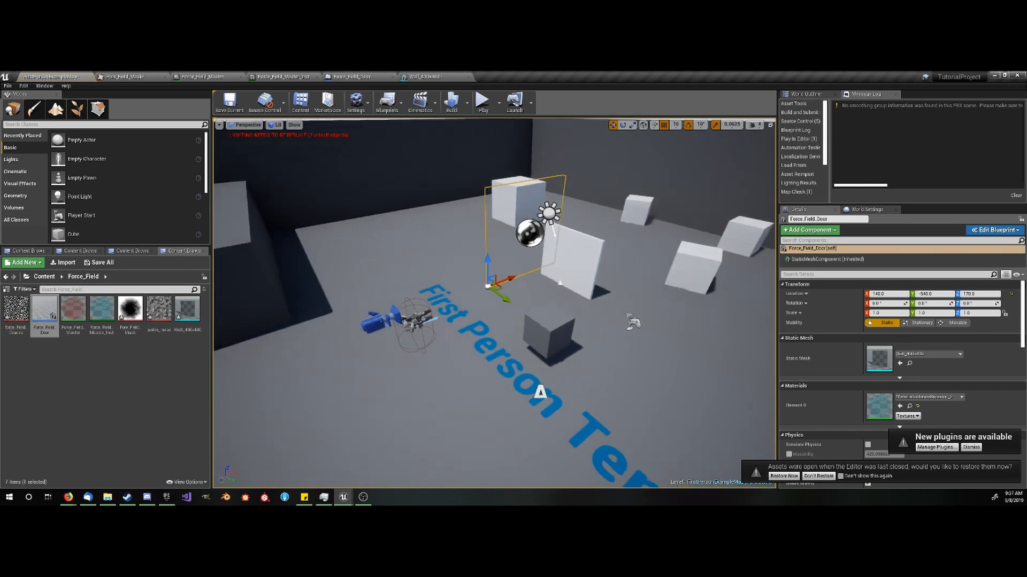
right_drag(434, 290, 474, 293)
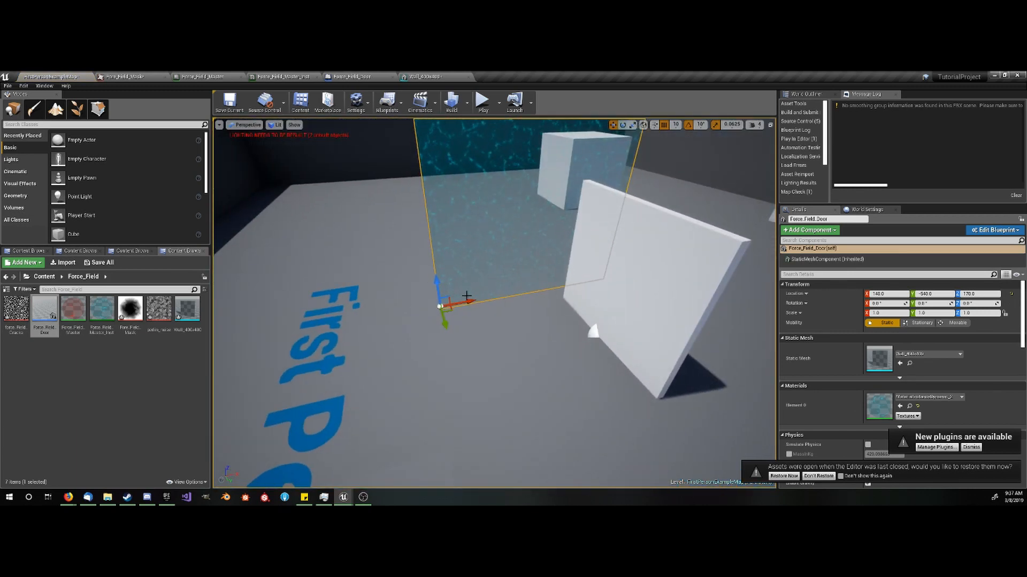
drag(463, 302, 315, 330)
right_drag(315, 331, 514, 348)
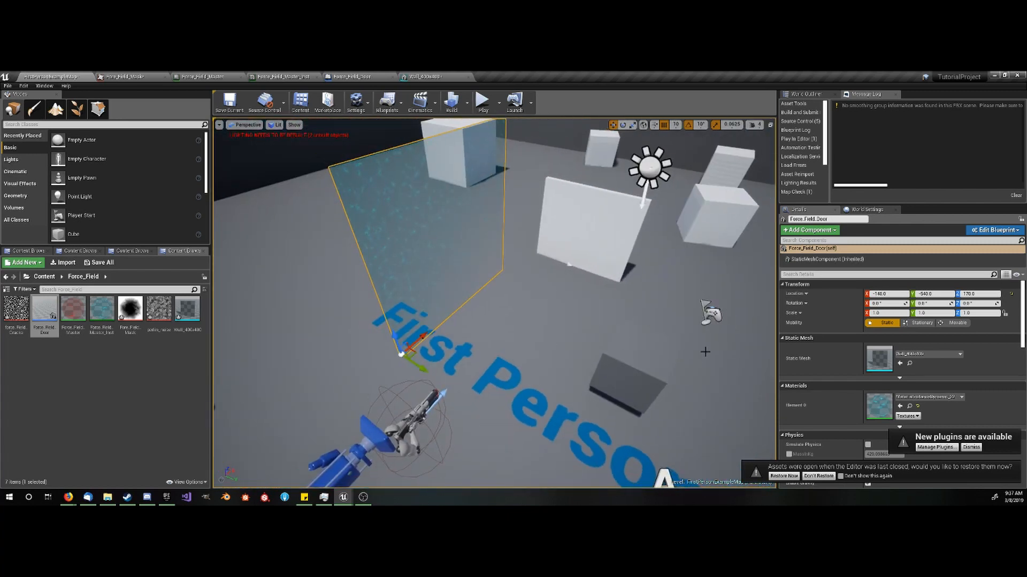
- Select the dark button block in the level and open its button blueprint for editing
click(678, 347)
scroll(873, 383, down, 3)
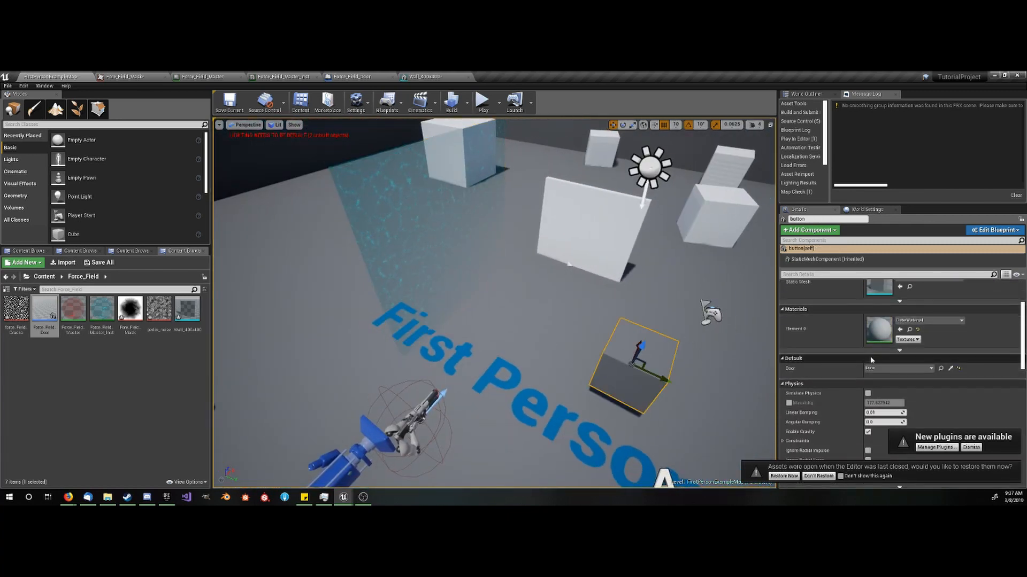
click(950, 368)
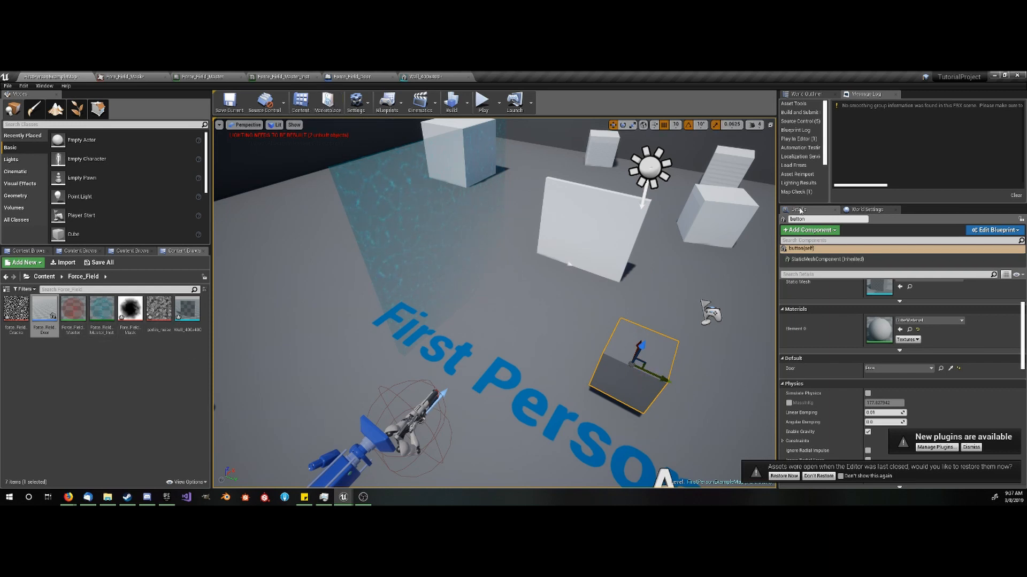
click(995, 230)
click(952, 246)
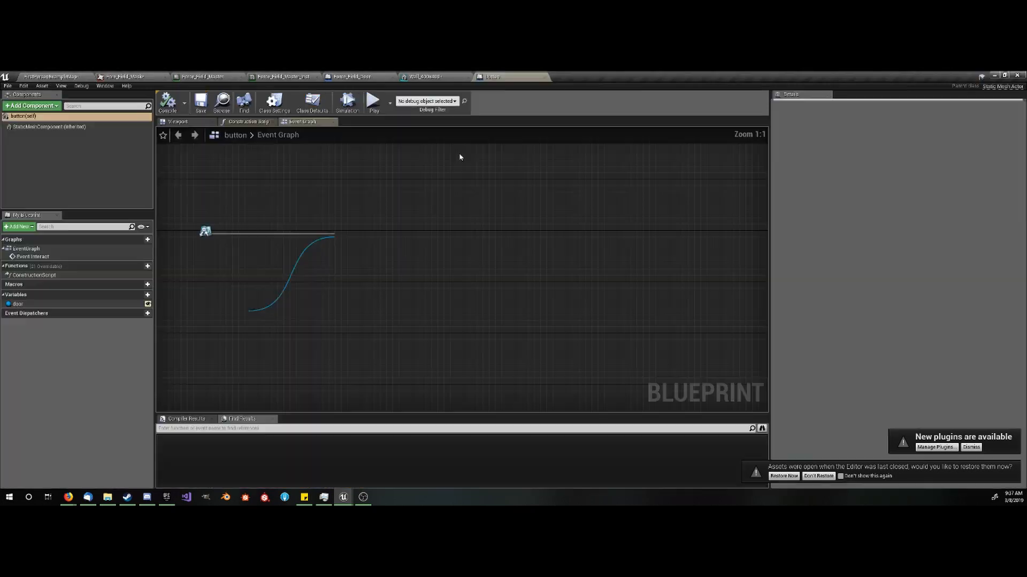
- Change the button blueprint's door variable type to an Actor object reference
click(130, 307)
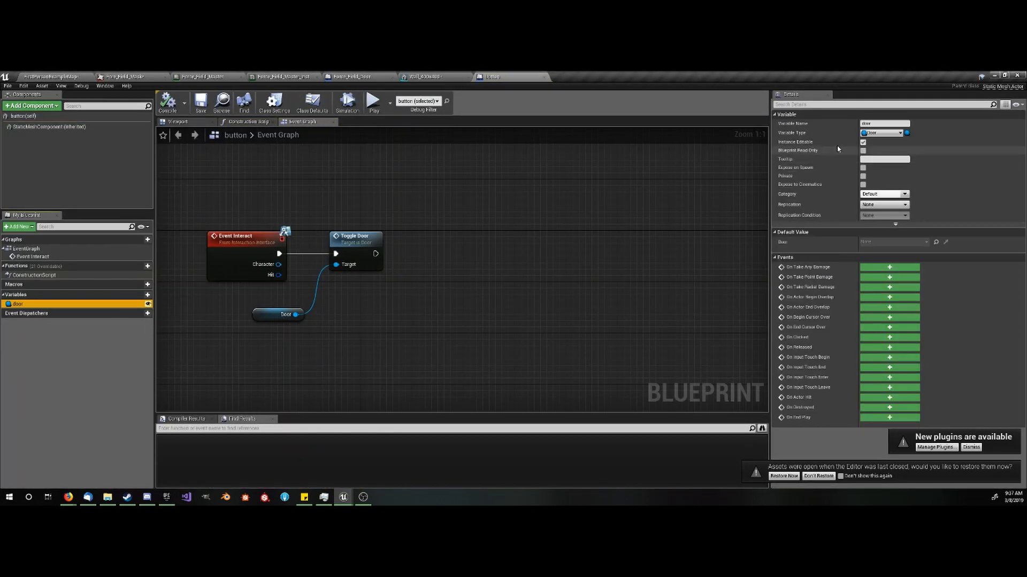
click(882, 134)
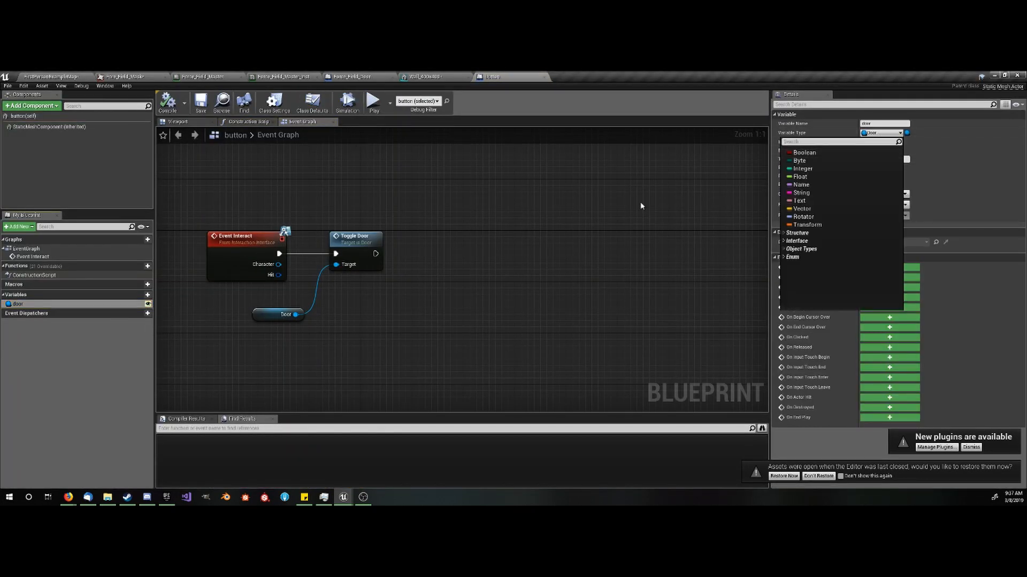
text(act)
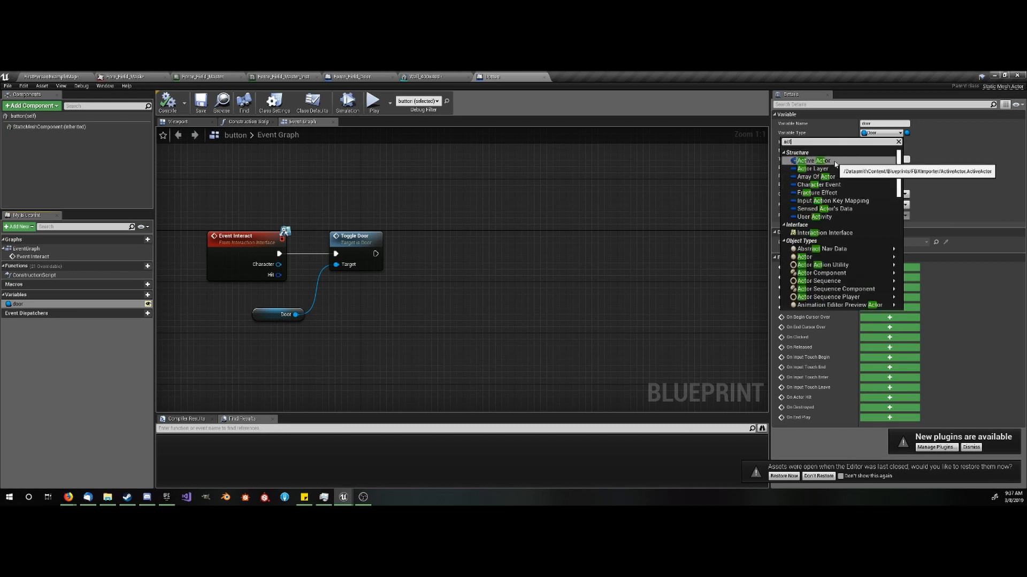
text(or)
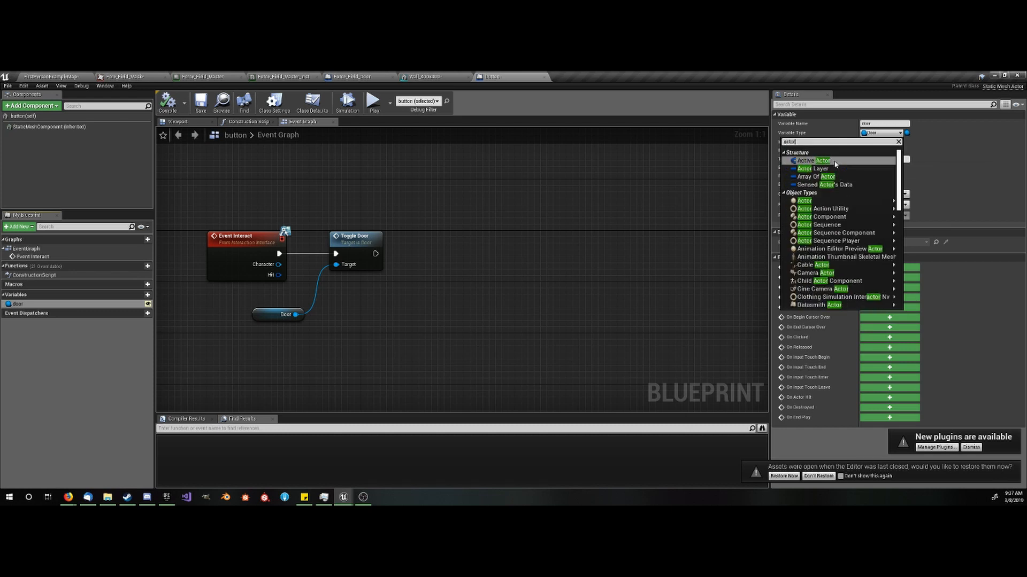
click(842, 203)
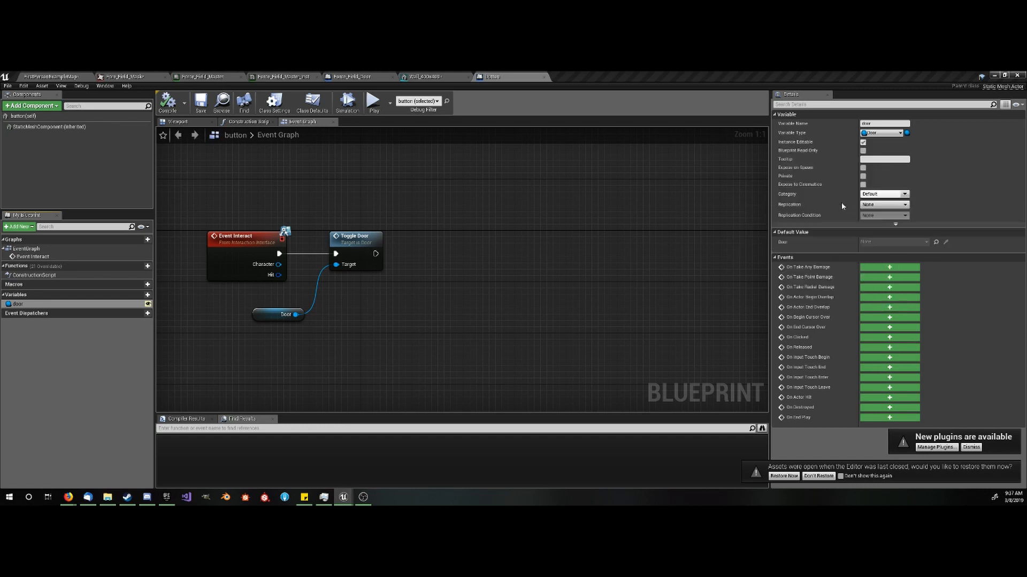
click(546, 302)
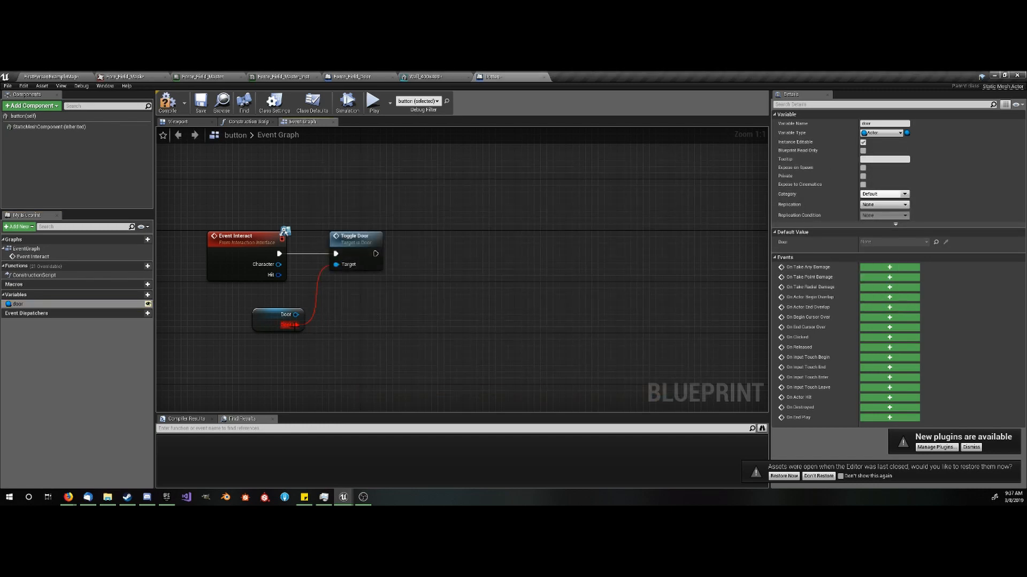
- Remove the Door variable's invalid connection and delete the Toggle Door node from the button's event graph
alt+click(293, 325)
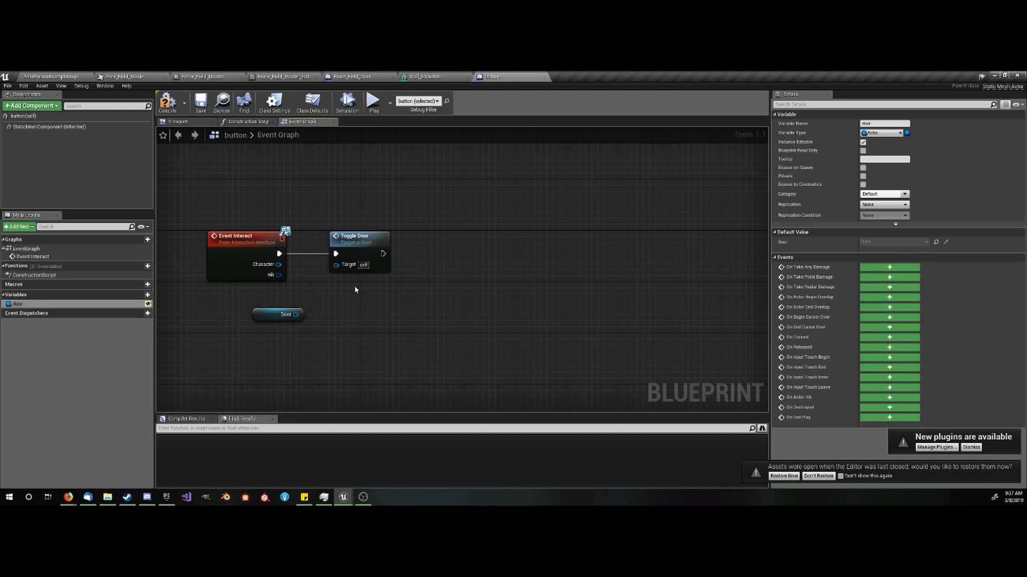
scroll(360, 245, down, 3)
click(363, 244)
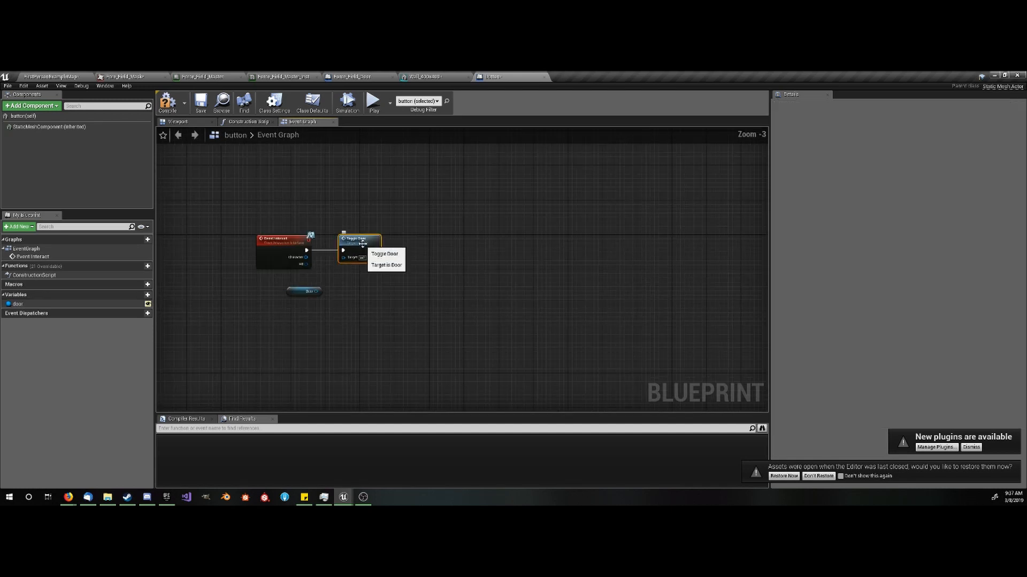
key(Delete)
scroll(337, 236, up, 3)
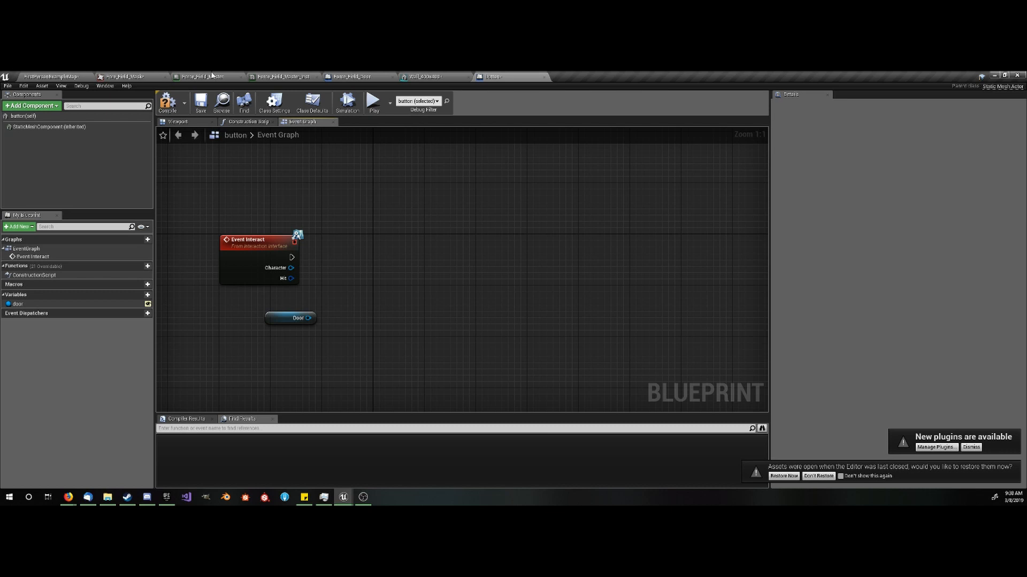
- Play the level in the editor, walk around the force field door to inspect it from several angles, and stop the session
click(79, 77)
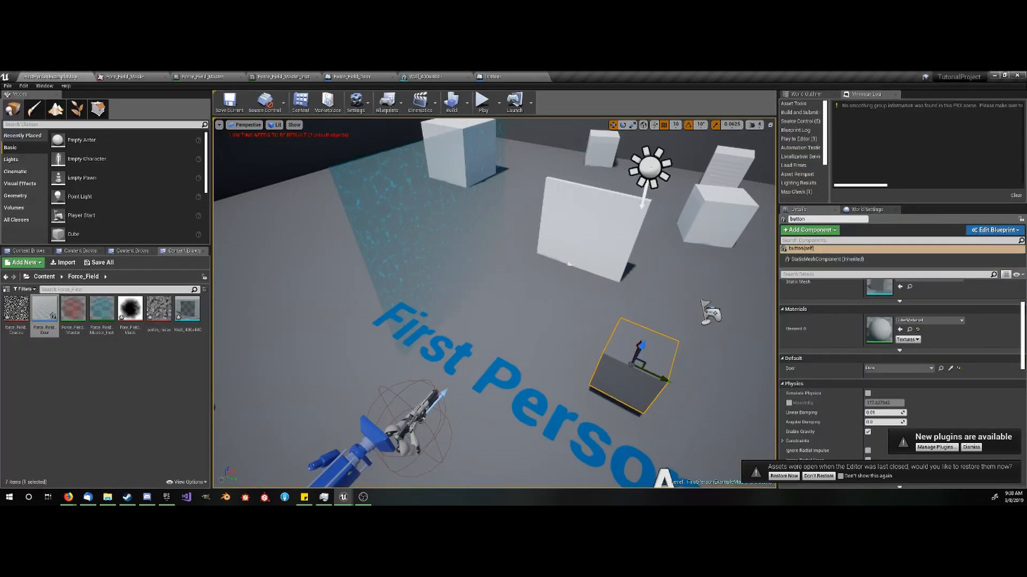
click(430, 269)
click(483, 102)
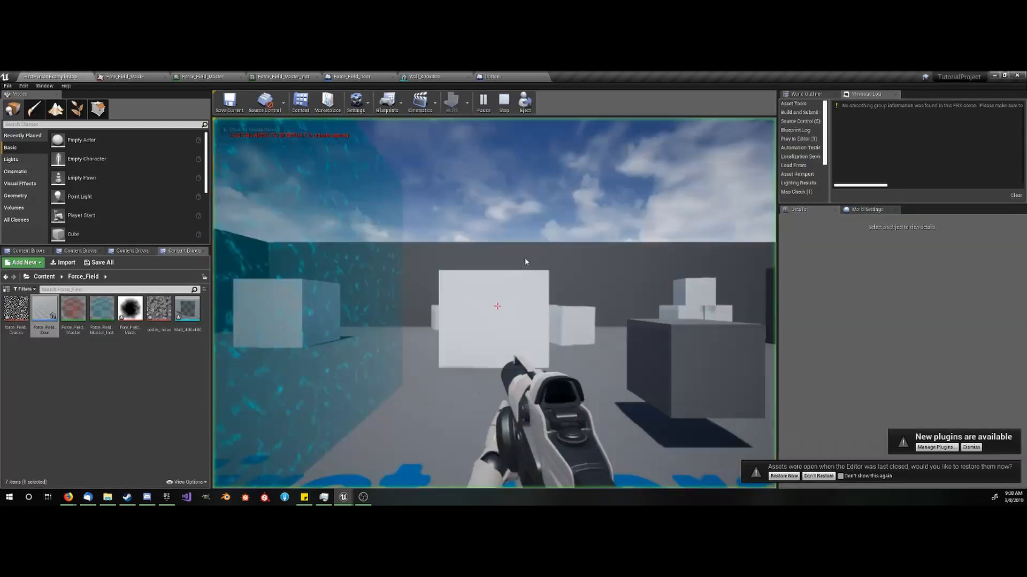
key(w)
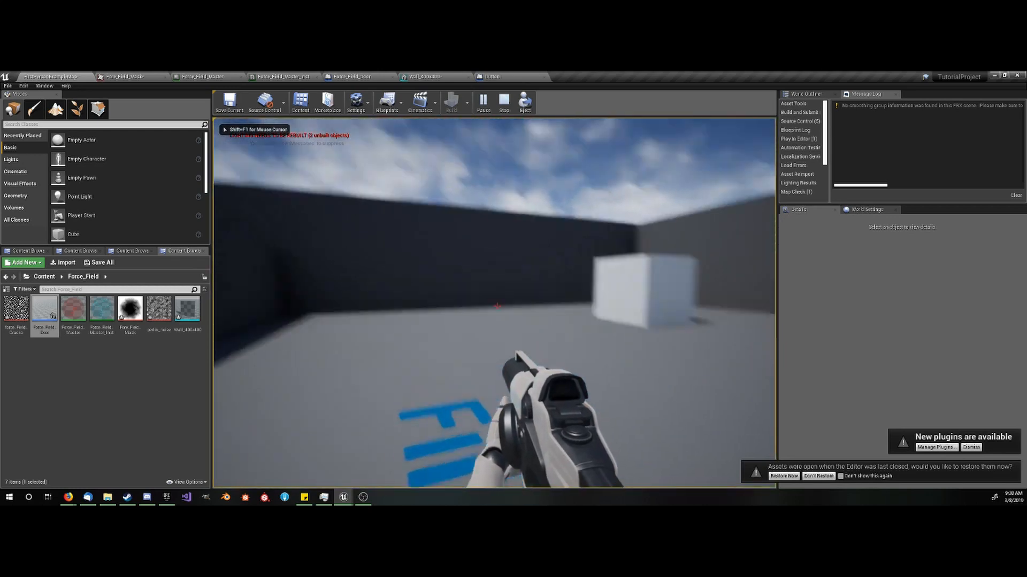
key(w)
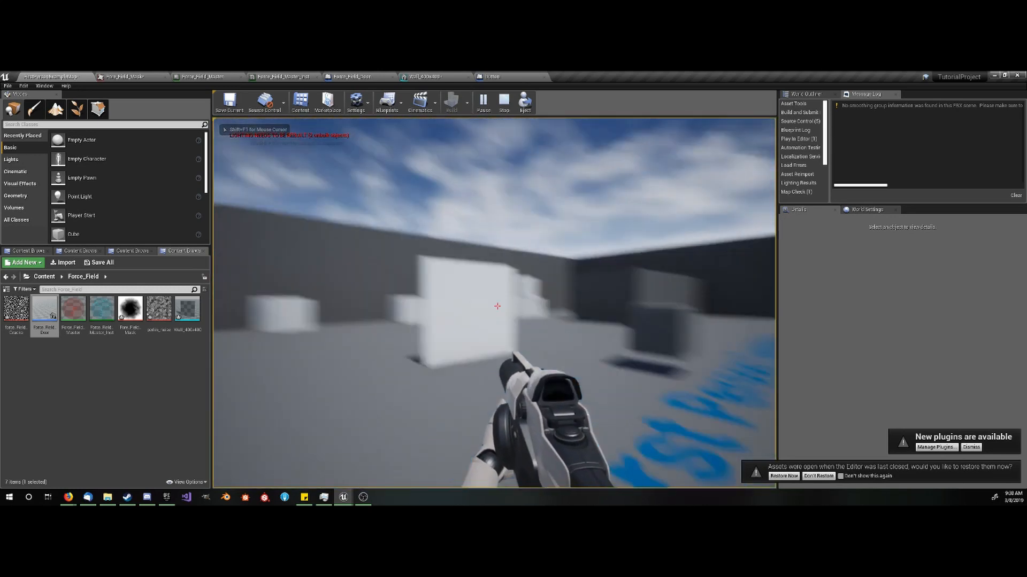
key(w)
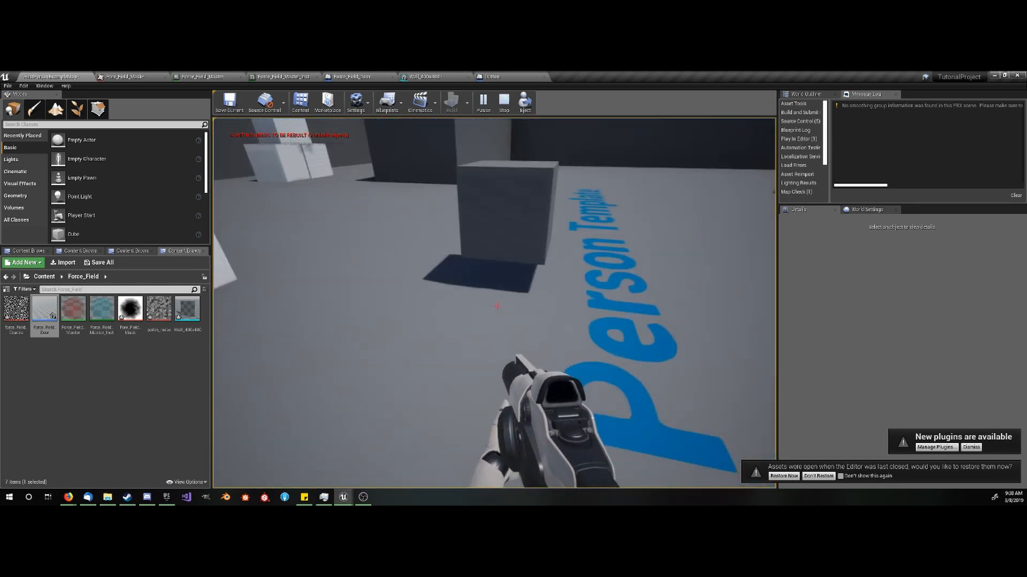
key(w)
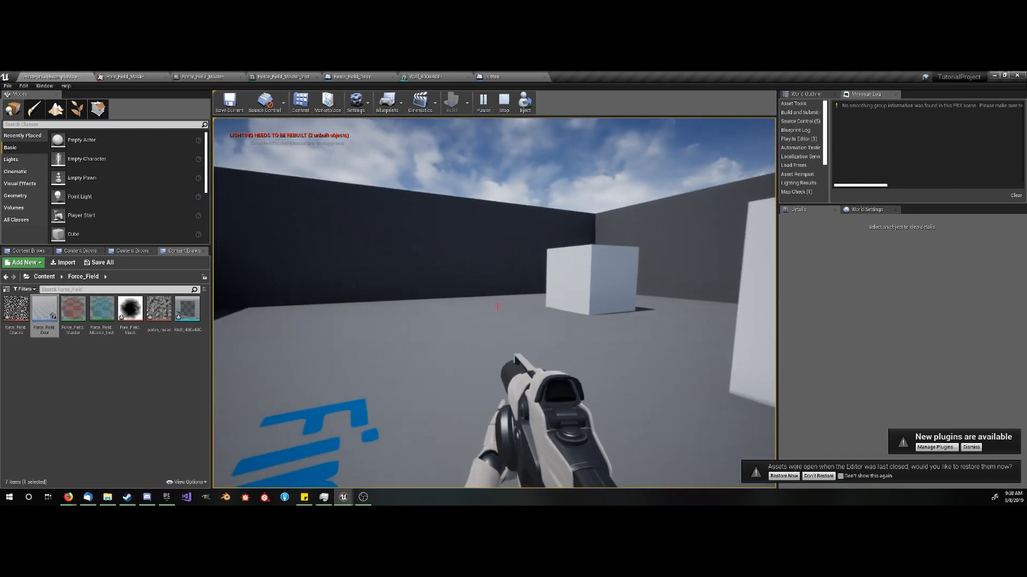
key(s)
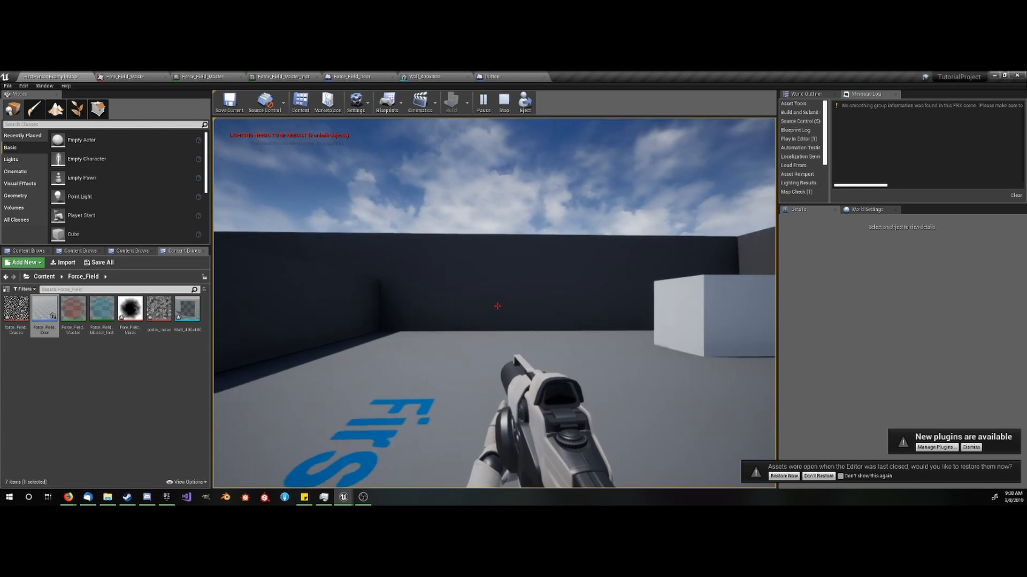
key(Escape)
- Examine the placed force field and the white door from different angles in the level viewport
right_drag(498, 307, 564, 350)
key(a)
key(s)
key(s)
right_drag(532, 321, 626, 332)
click(429, 280)
right_drag(429, 281, 352, 278)
key(d)
right_drag(523, 320, 457, 326)
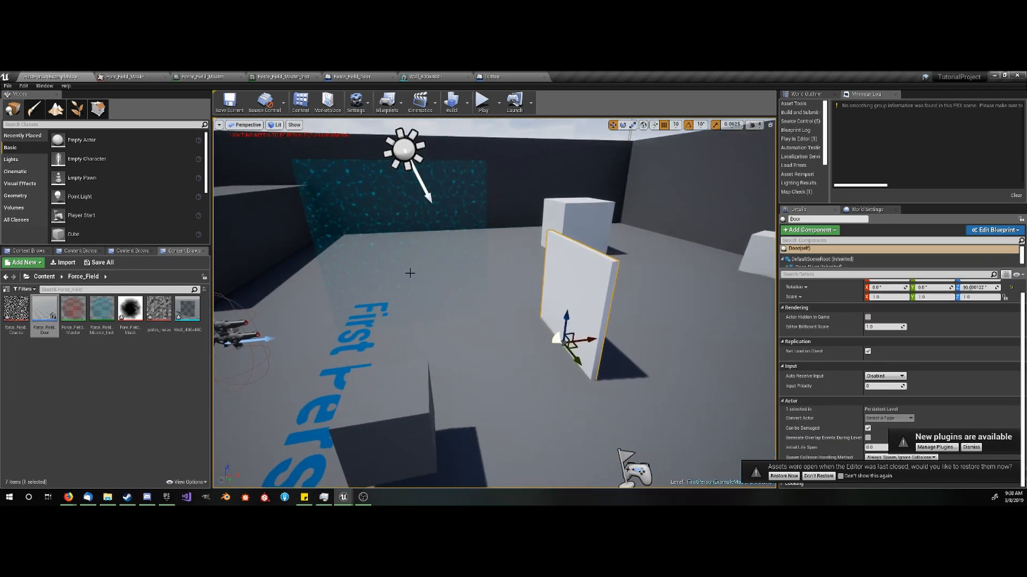
key(a)
right_drag(348, 211, 409, 211)
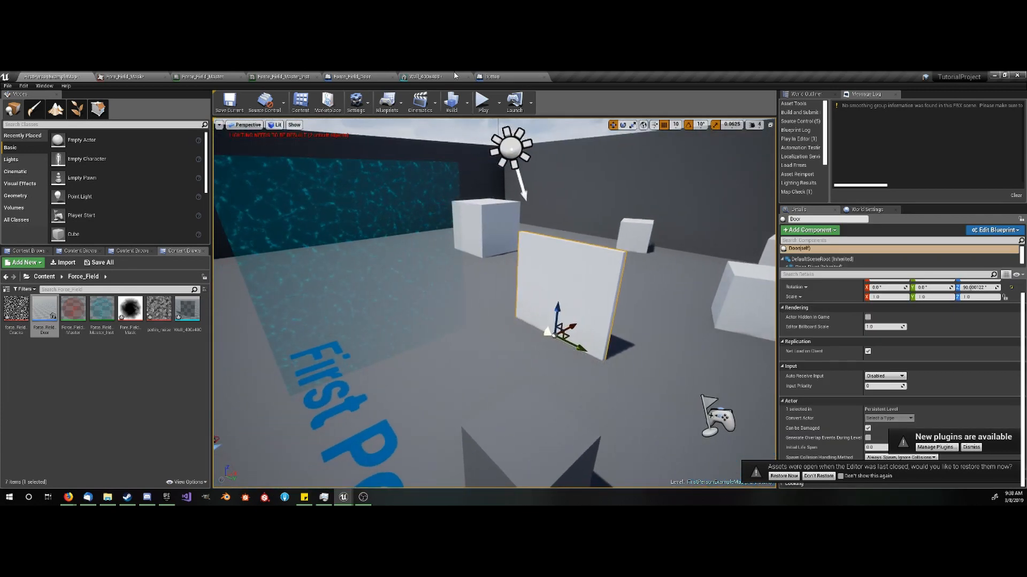
- Play the level again, walk up to and along the force field to check its look and collision, and end the session
key(alt+p)
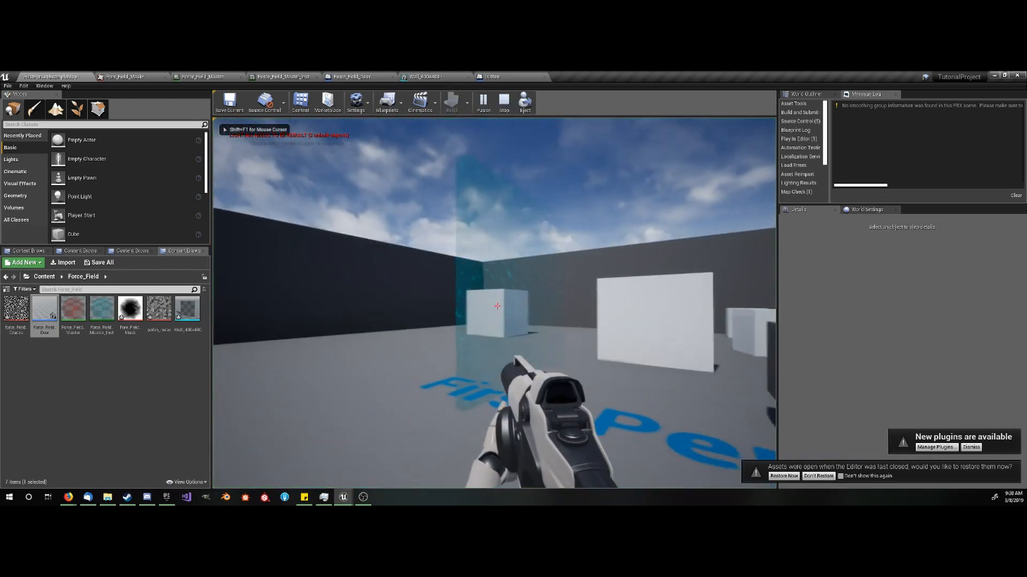
key(w)
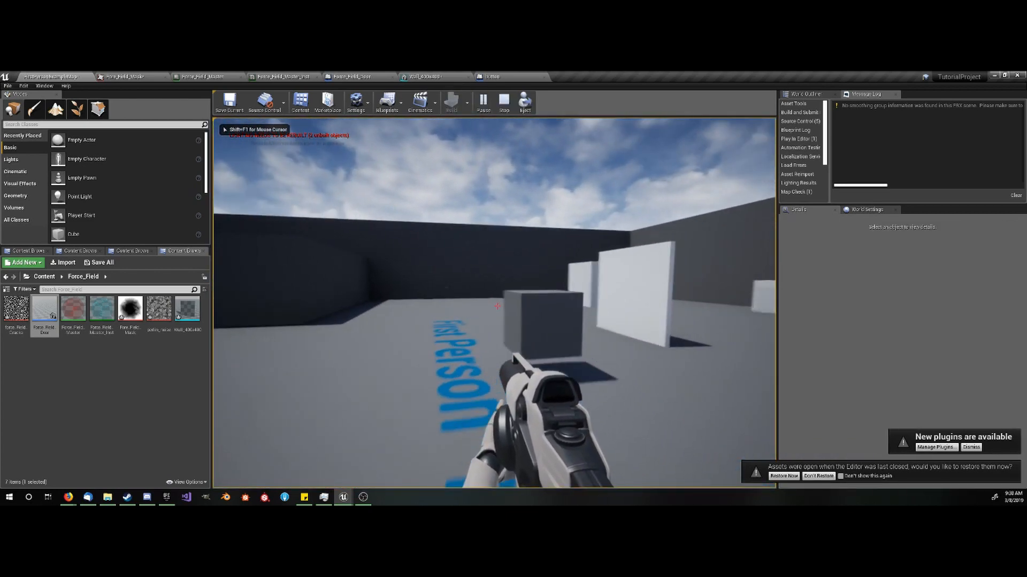
key(w)
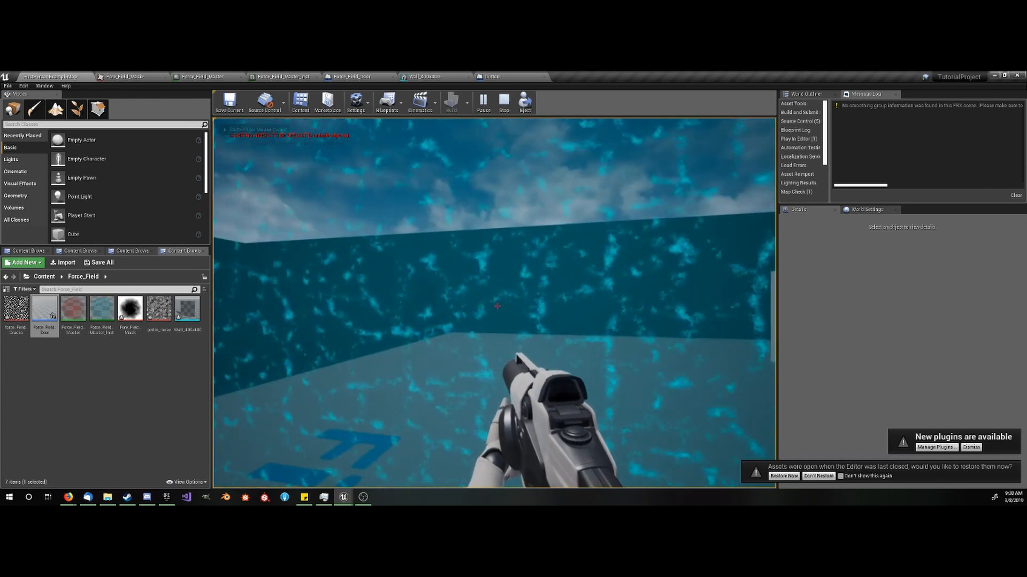
key(a)
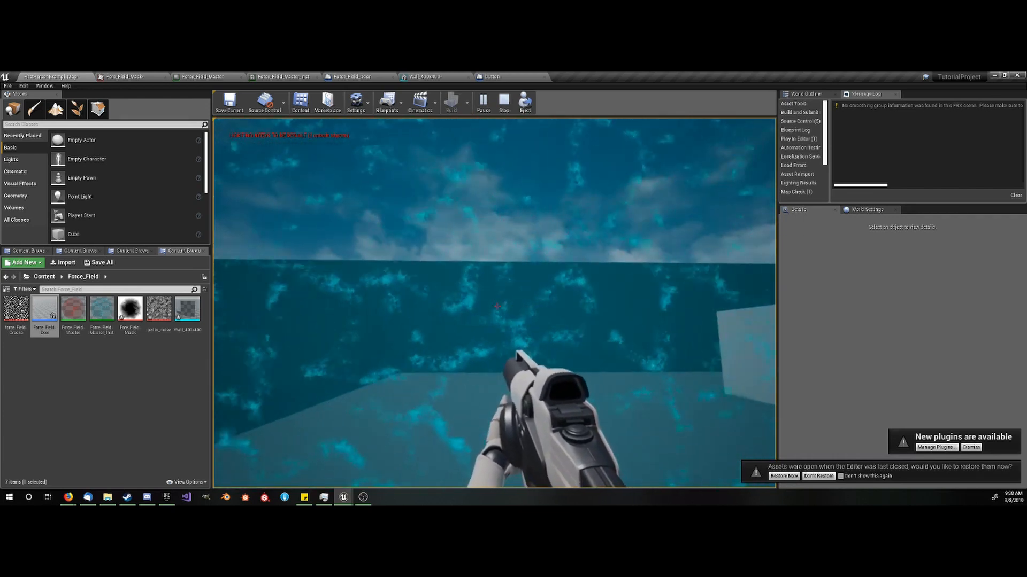
key(d)
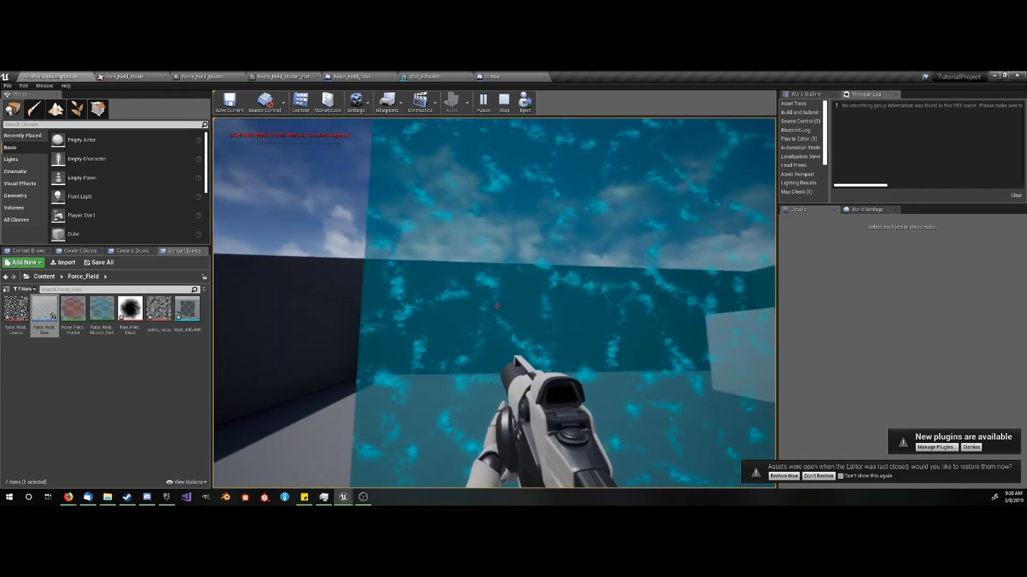
key(a)
key(w)
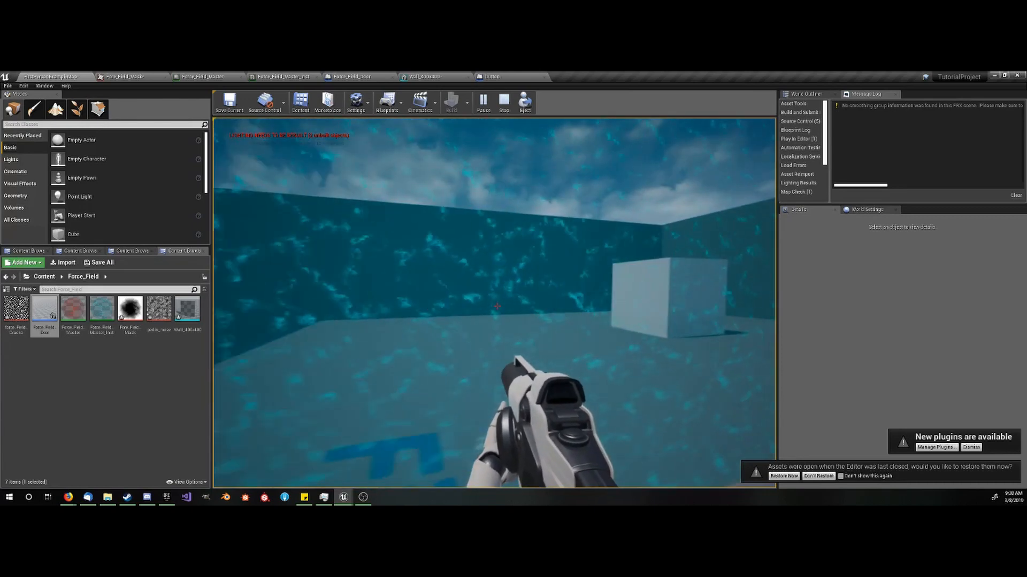
key(s)
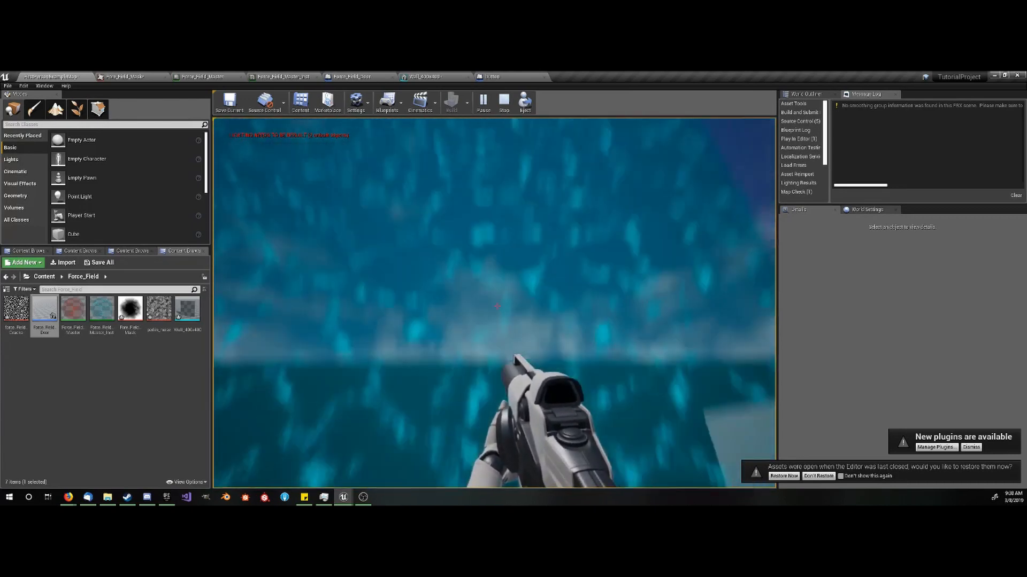
key(s)
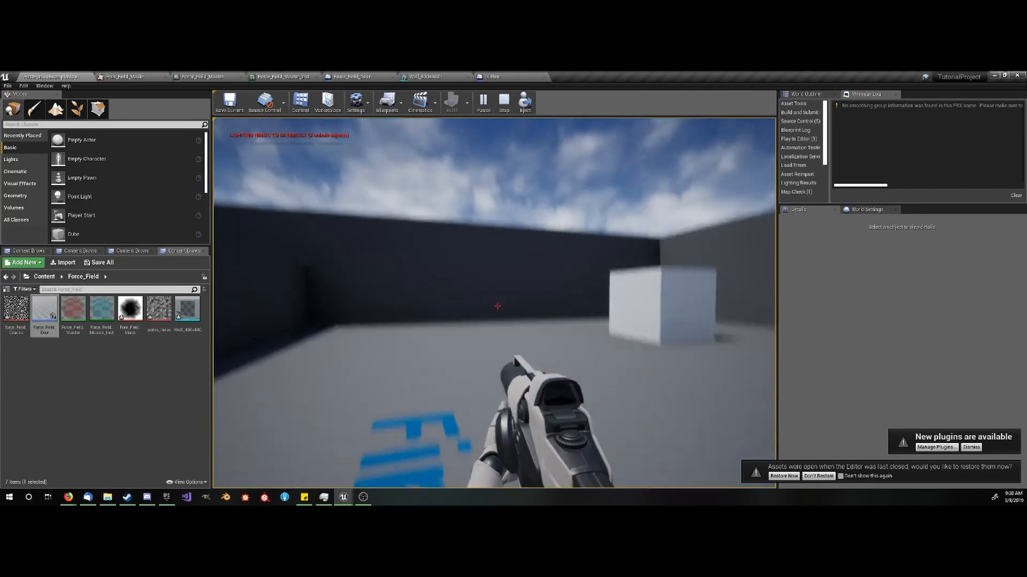
key(Escape)
key(s)
right_drag(464, 298, 463, 299)
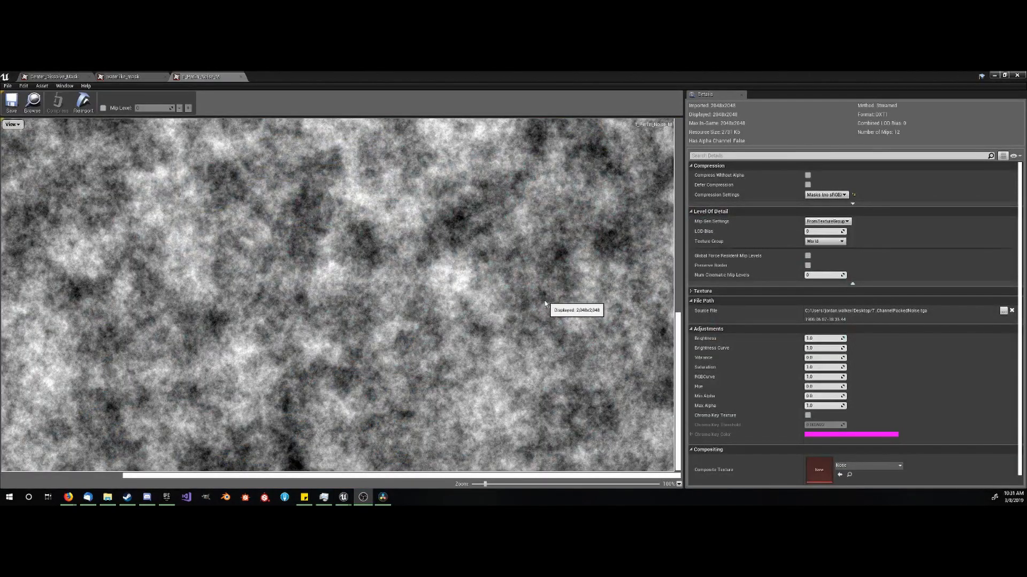
- View the whole T_Perlin_Noise_M texture in the texture editor
scroll(482, 305, down, 5)
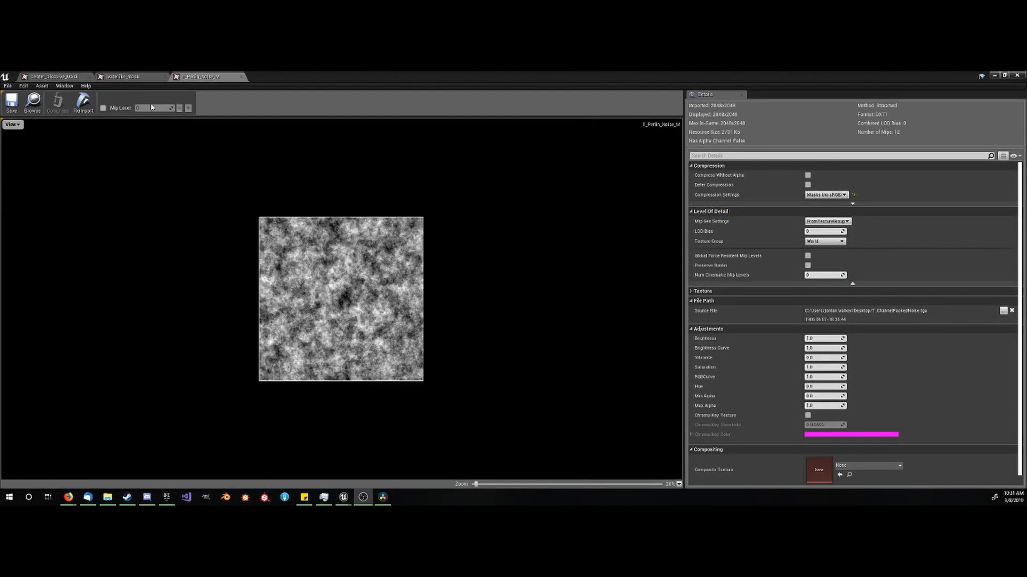
- Compare the full Center_Dissolve_Mask, waterlike_mask and T_Perlin_Noise_M textures, ending on the dissolve mask
click(57, 75)
scroll(379, 281, down, 1)
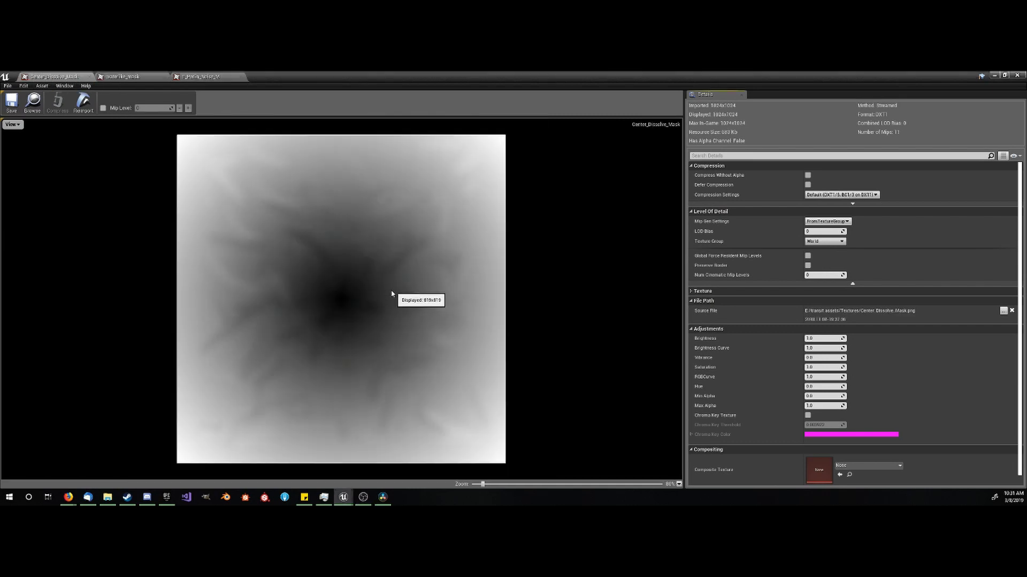
click(157, 75)
scroll(366, 237, down, 1)
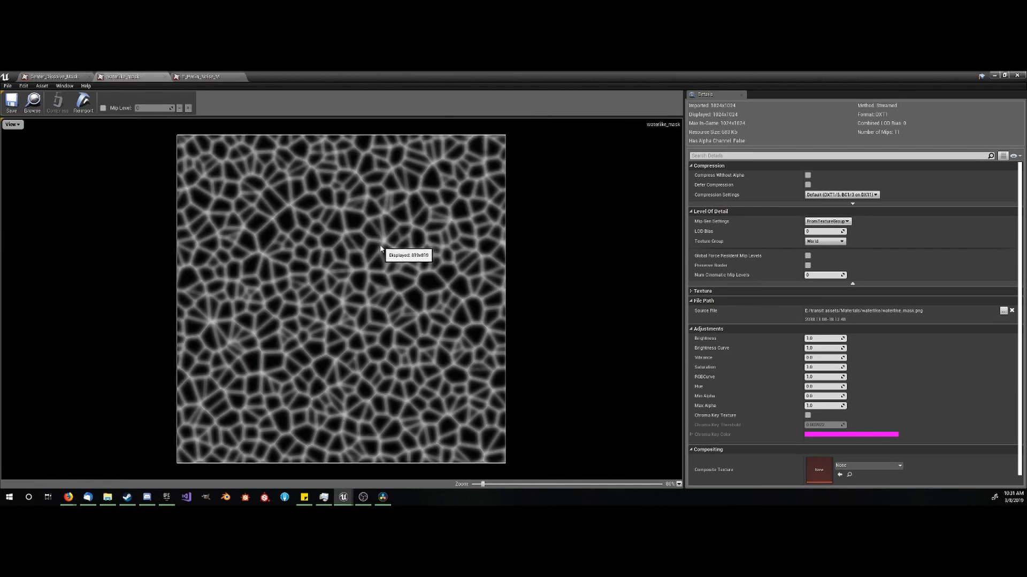
click(204, 76)
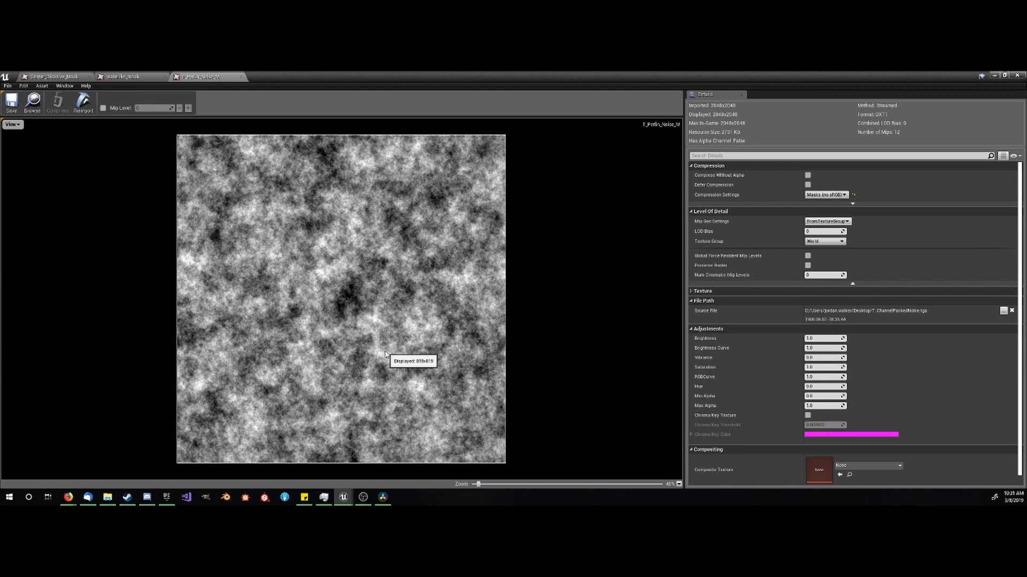
click(49, 76)
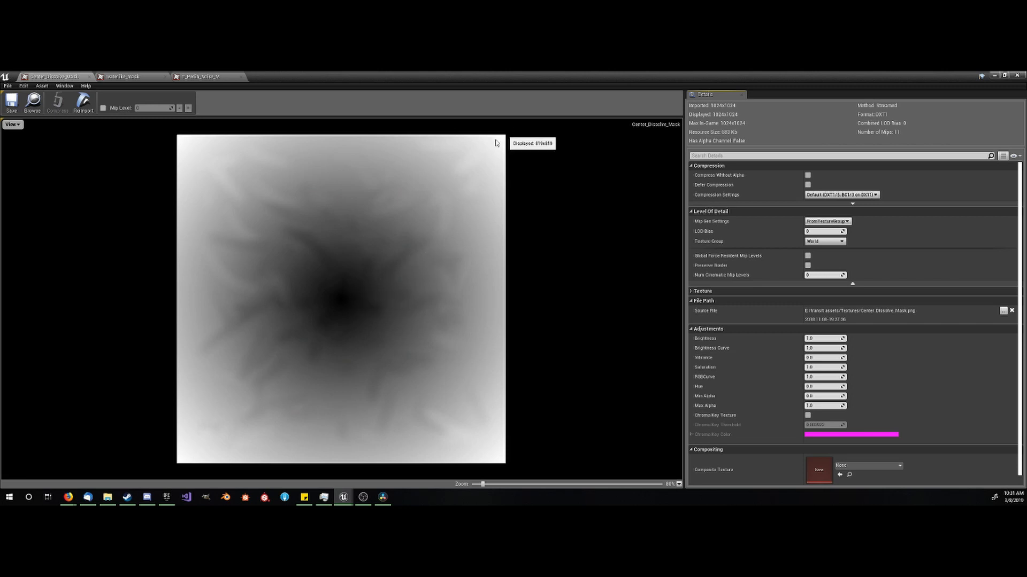
- Examine the cell pattern of the waterlike_mask texture both up close and as a whole
click(122, 77)
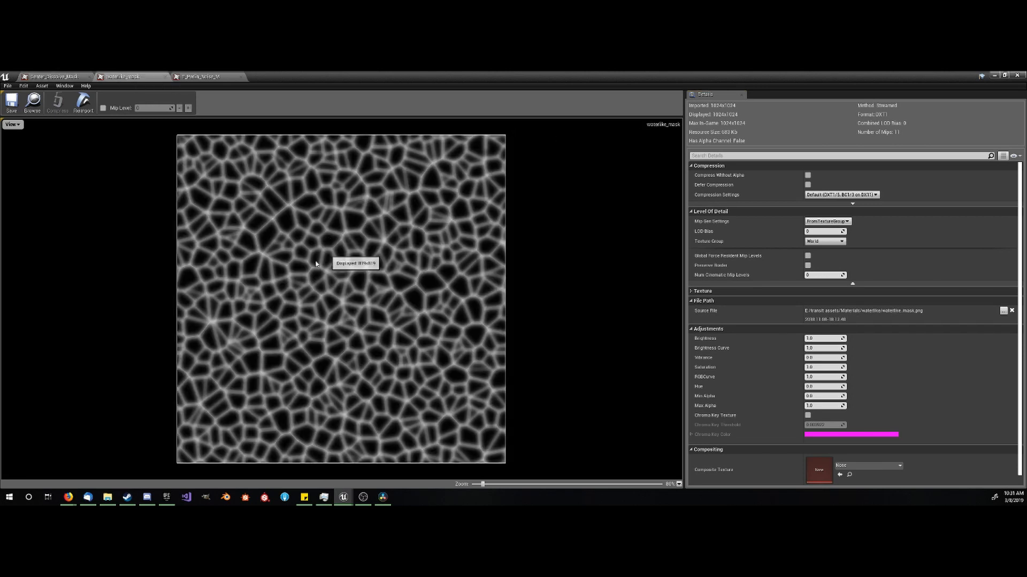
scroll(316, 264, up, 10)
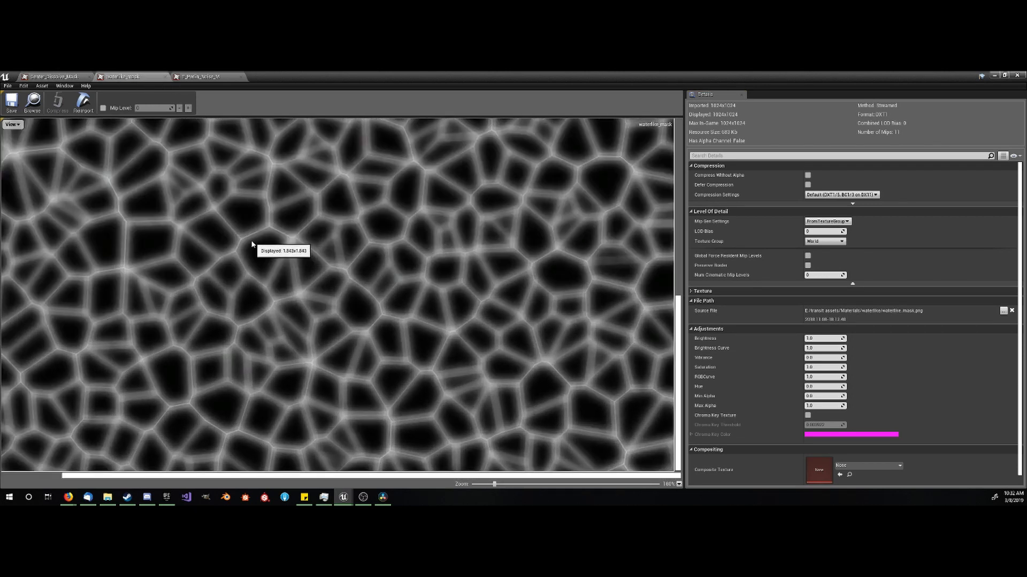
scroll(321, 281, down, 6)
scroll(385, 286, down, 2)
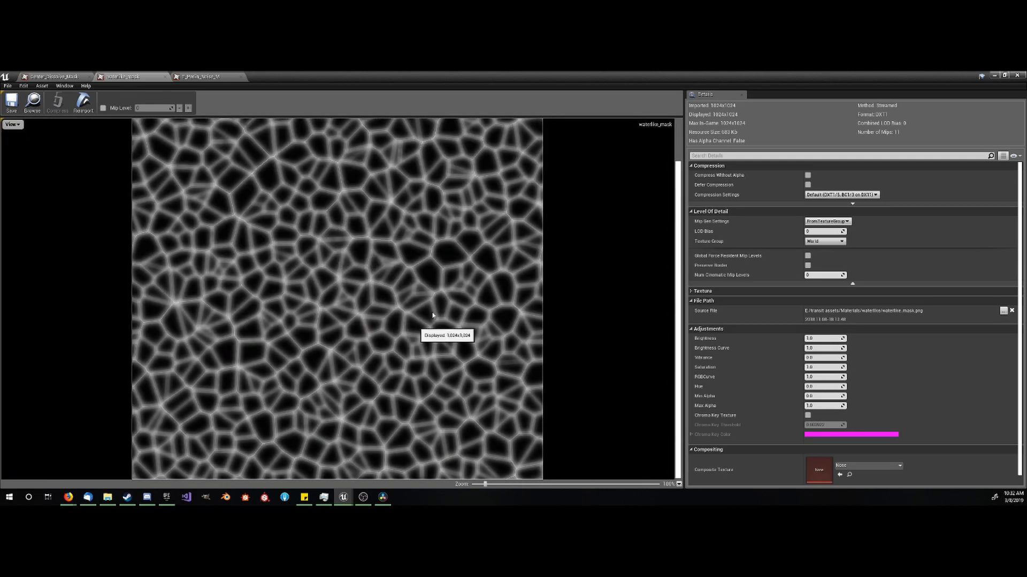
scroll(428, 310, down, 2)
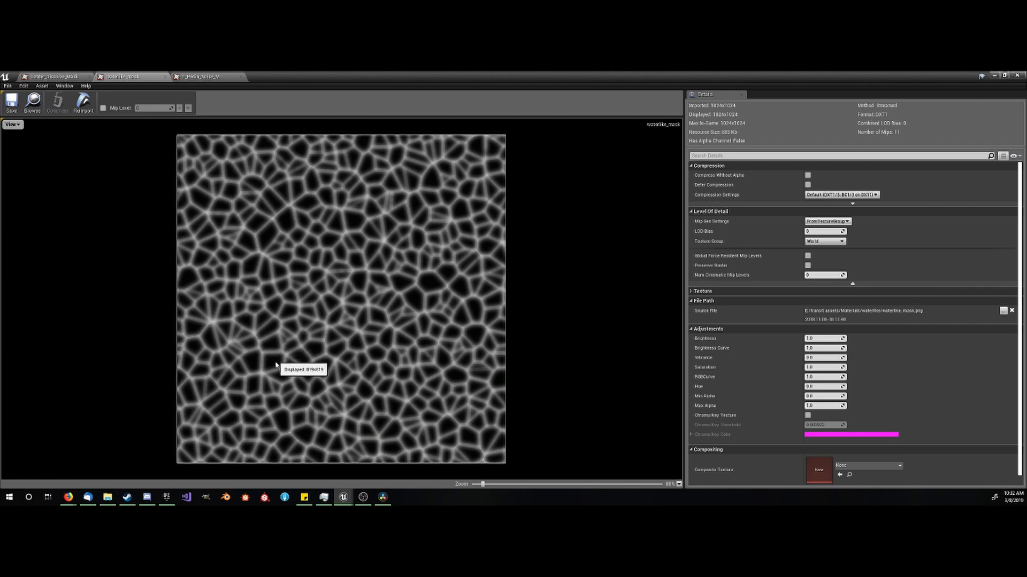
- Open the Force_Field_Master material graph and examine its commented node groups, especially the noise group, along with the material preview
drag(392, 80, 387, 172)
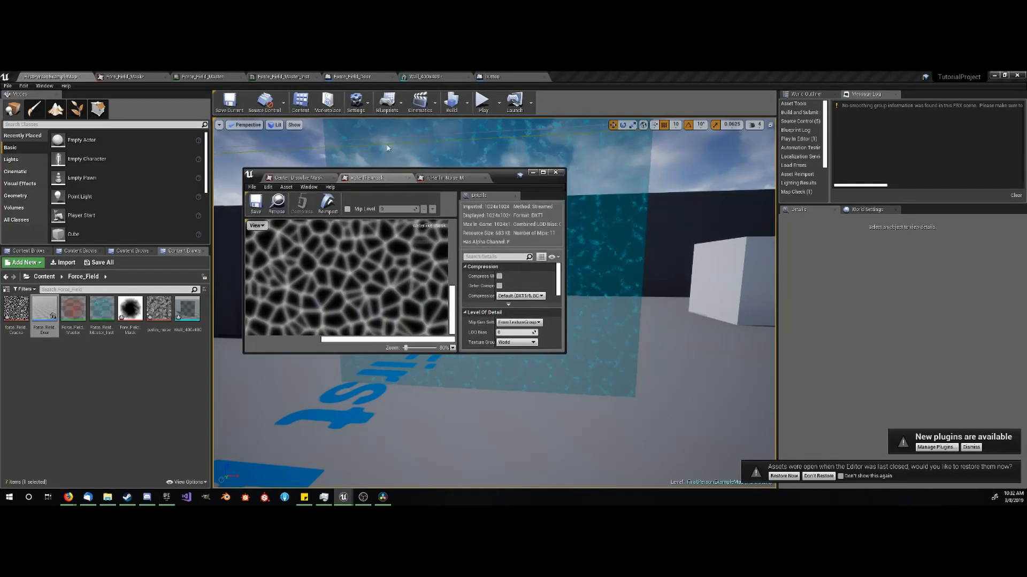
click(207, 77)
scroll(353, 267, down, 3)
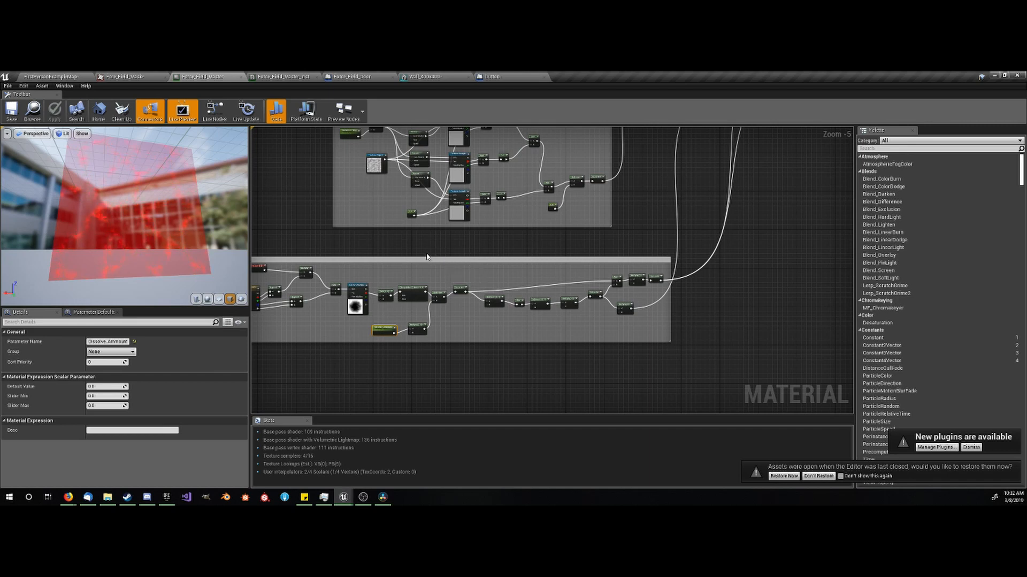
right_drag(427, 258, 485, 328)
scroll(505, 313, down, 1)
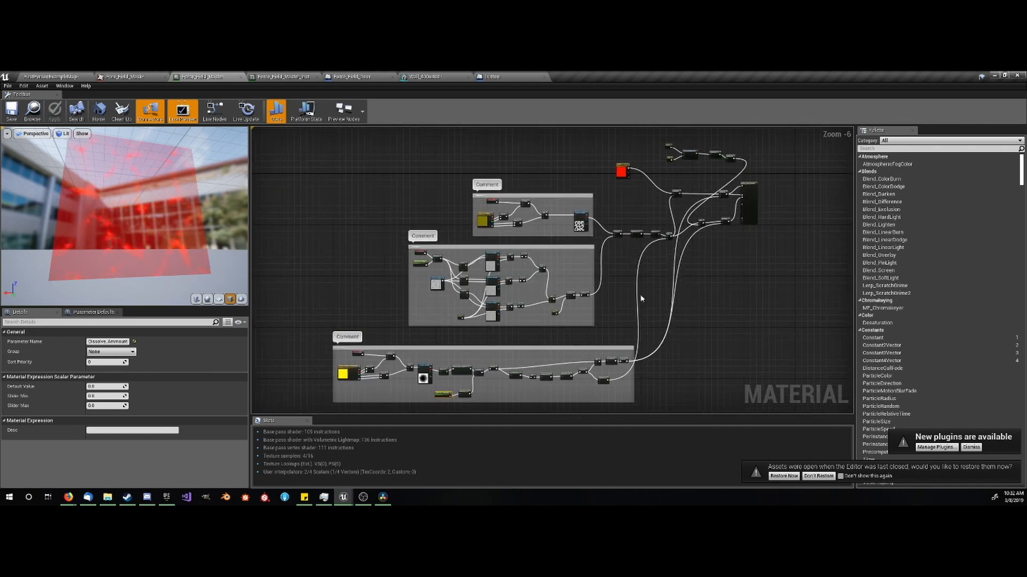
scroll(522, 318, up, 2)
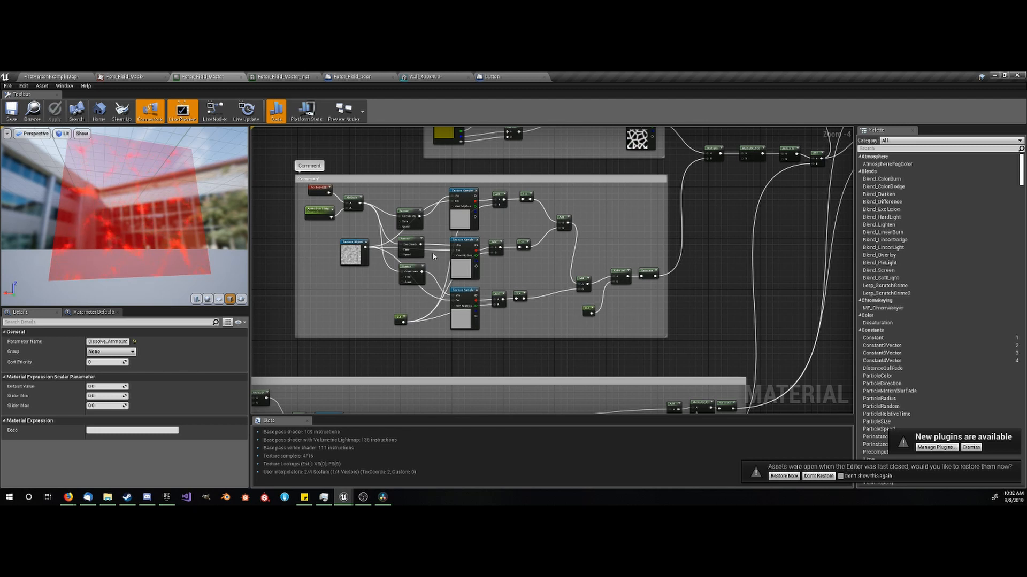
drag(139, 208, 62, 142)
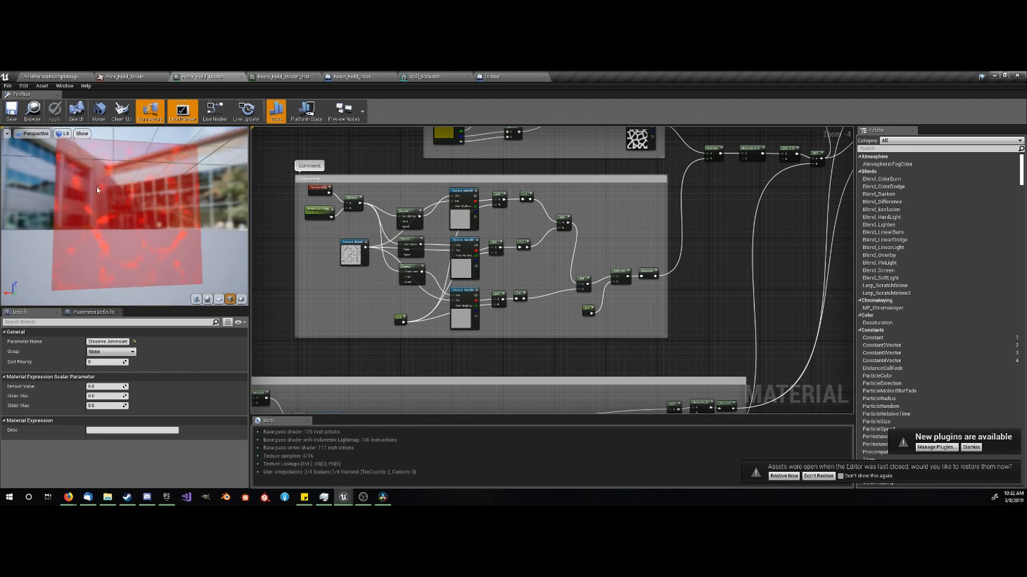
scroll(532, 278, down, 2)
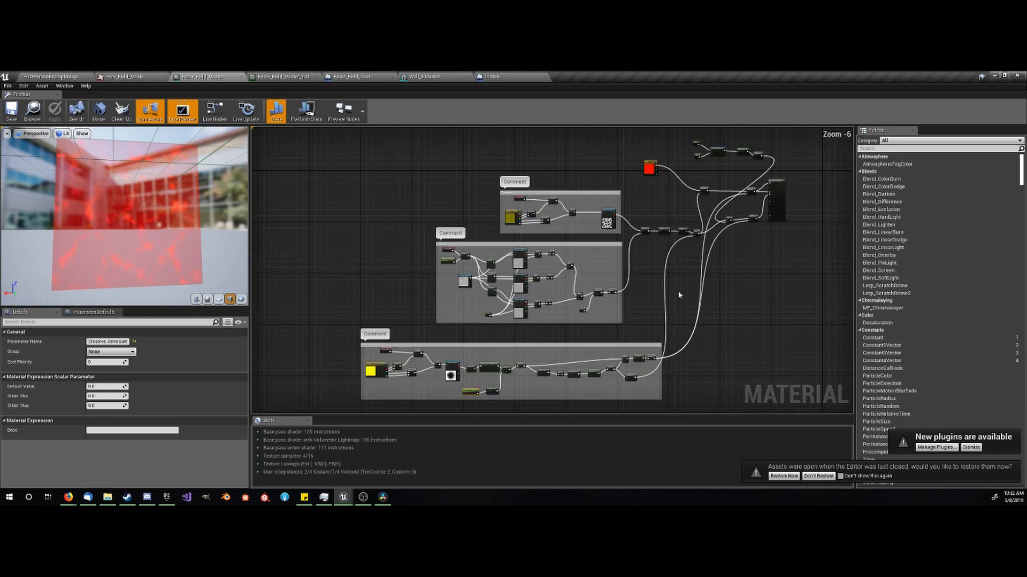